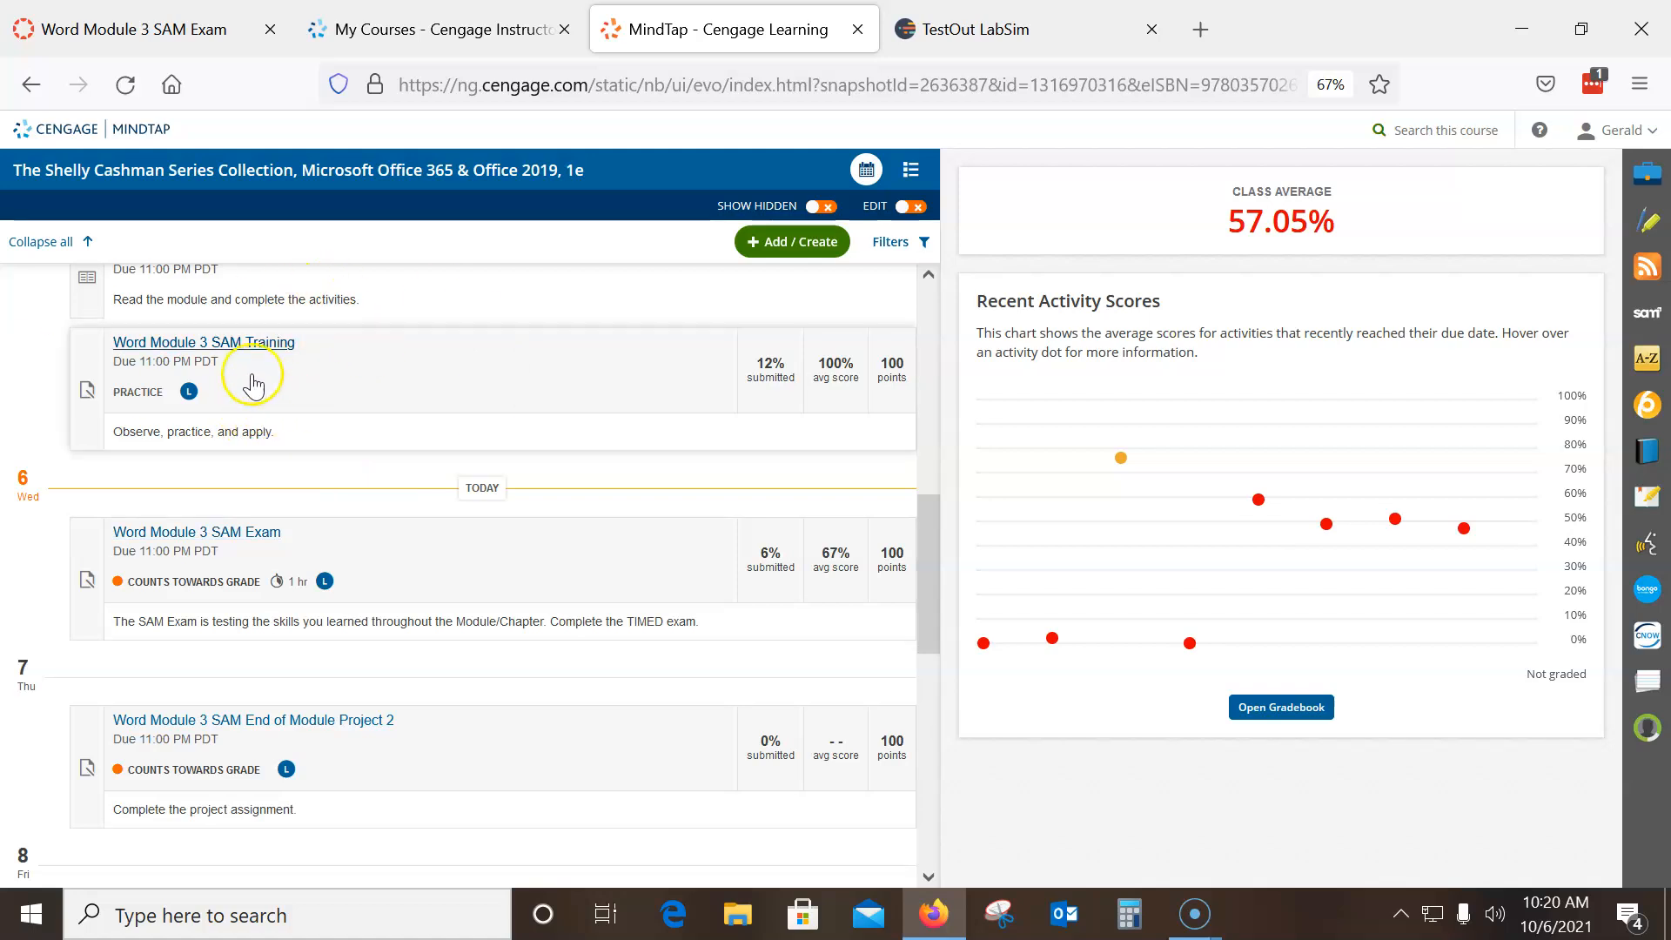
- Launch the Word Module 3 SAM Exam from the course list and maximize its window
{"action": "left_click", "coordinate": [231, 533]}
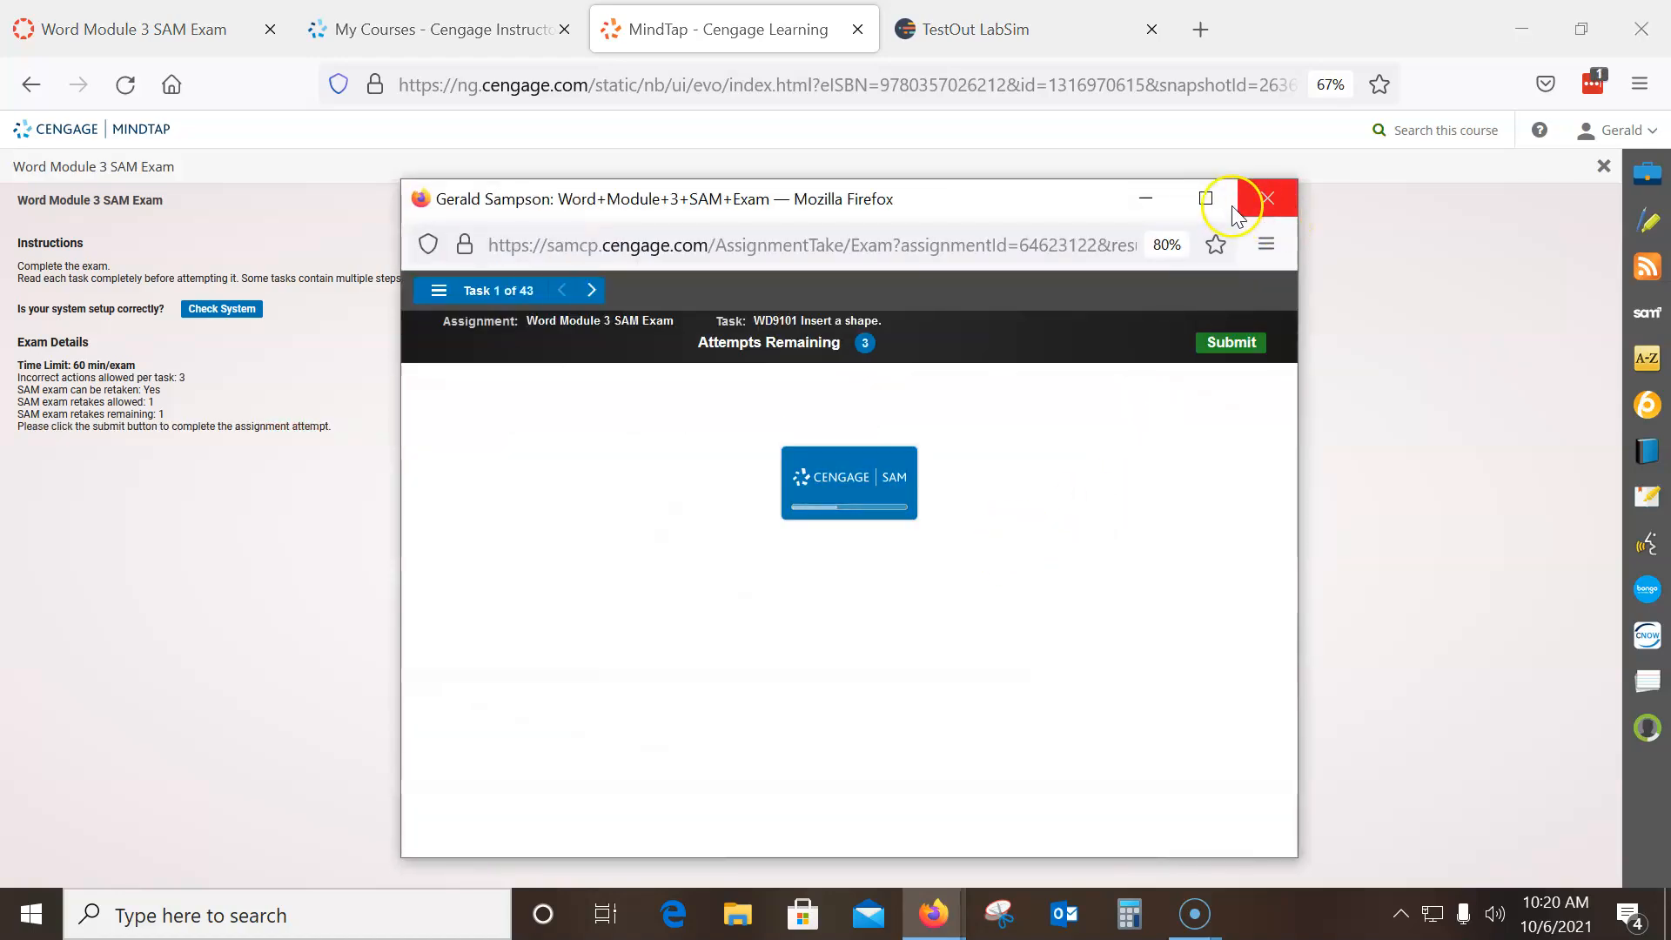
{"action": "left_click", "coordinate": [1207, 198]}
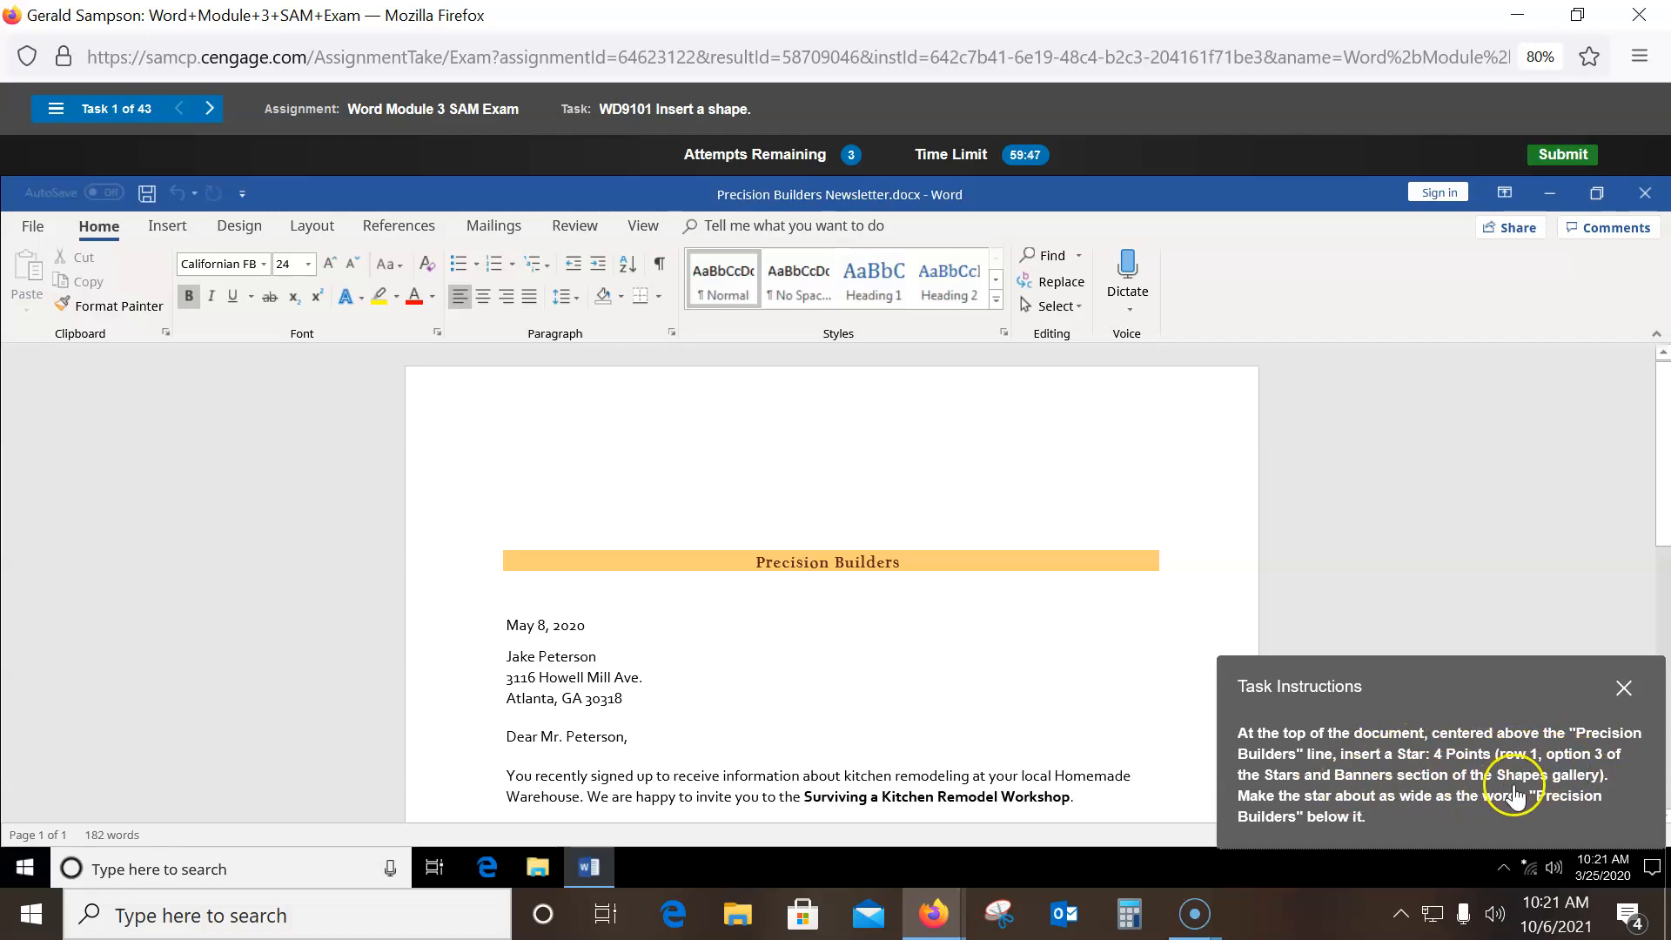
- Draw a Star: 4 Points shape above the Precision Builders banner, about as wide as its words
{"action": "left_click", "coordinate": [154, 228]}
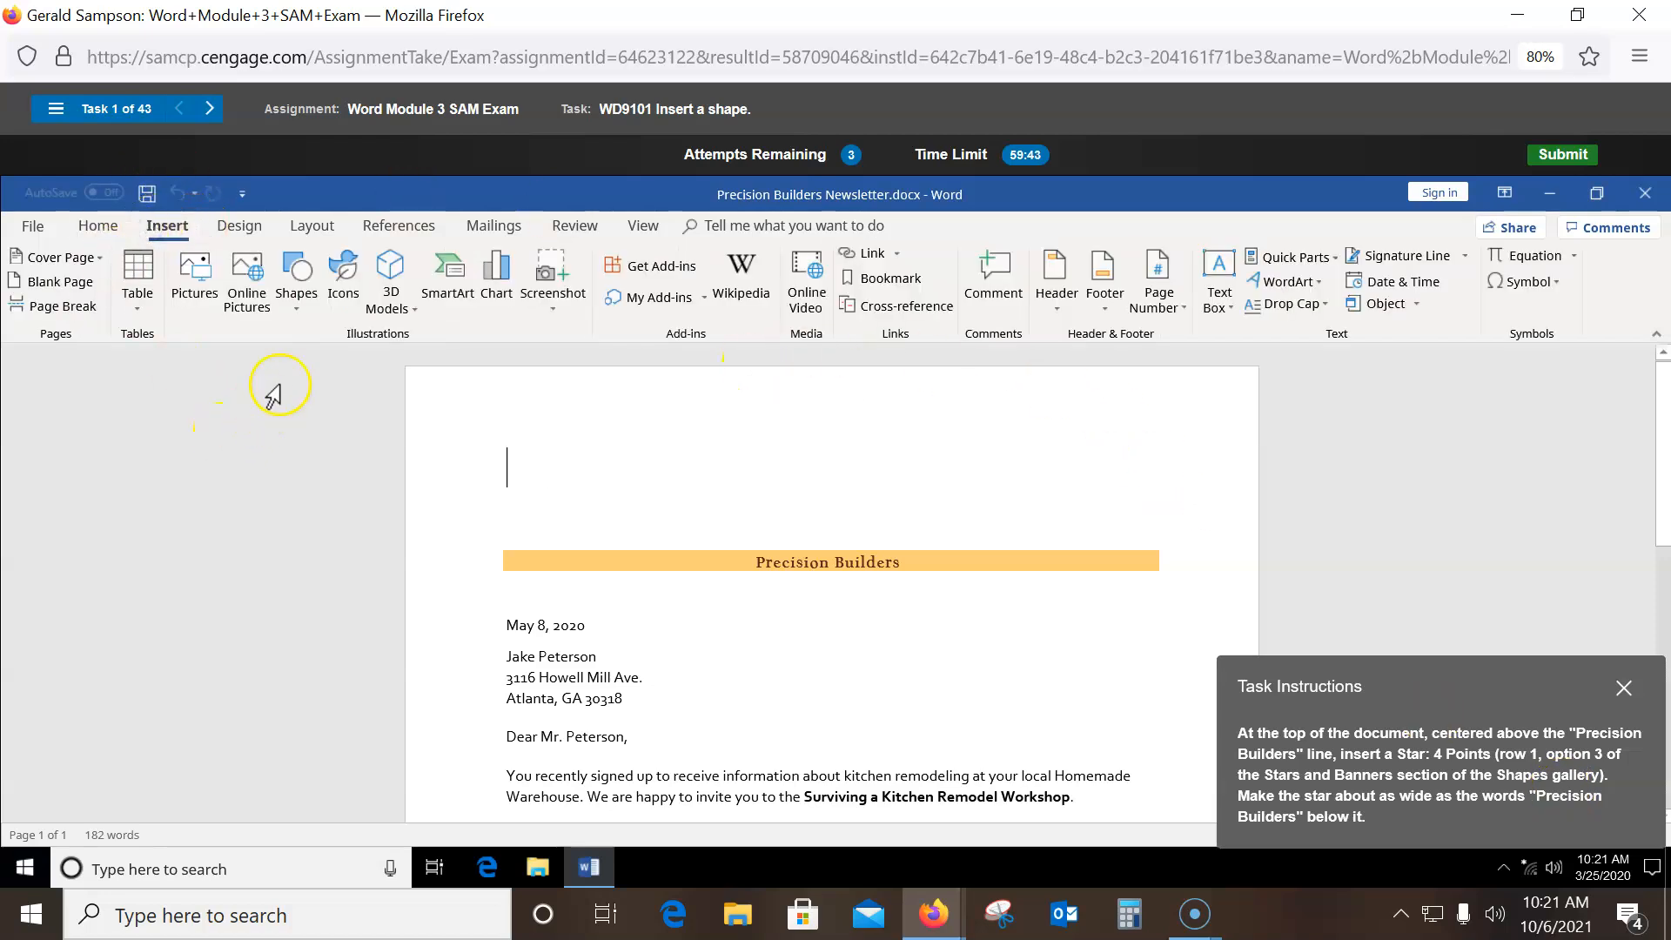
{"action": "left_click", "coordinate": [301, 314]}
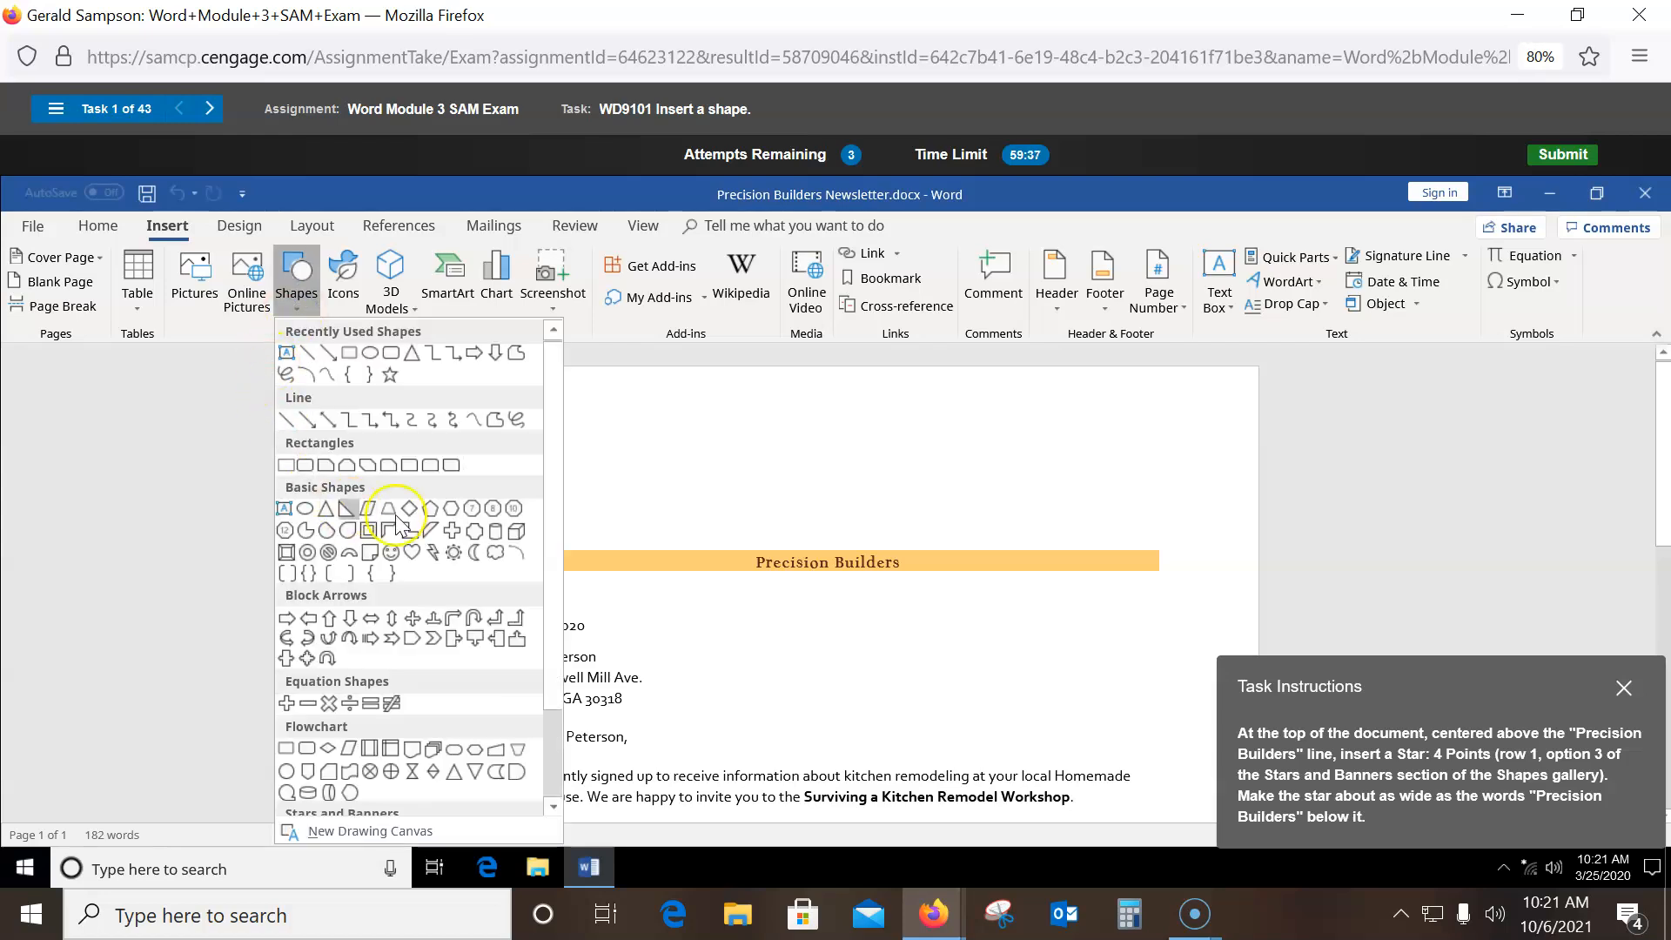
{"action": "scroll", "coordinate": [552, 610], "scroll_direction": "down", "scroll_amount": 3}
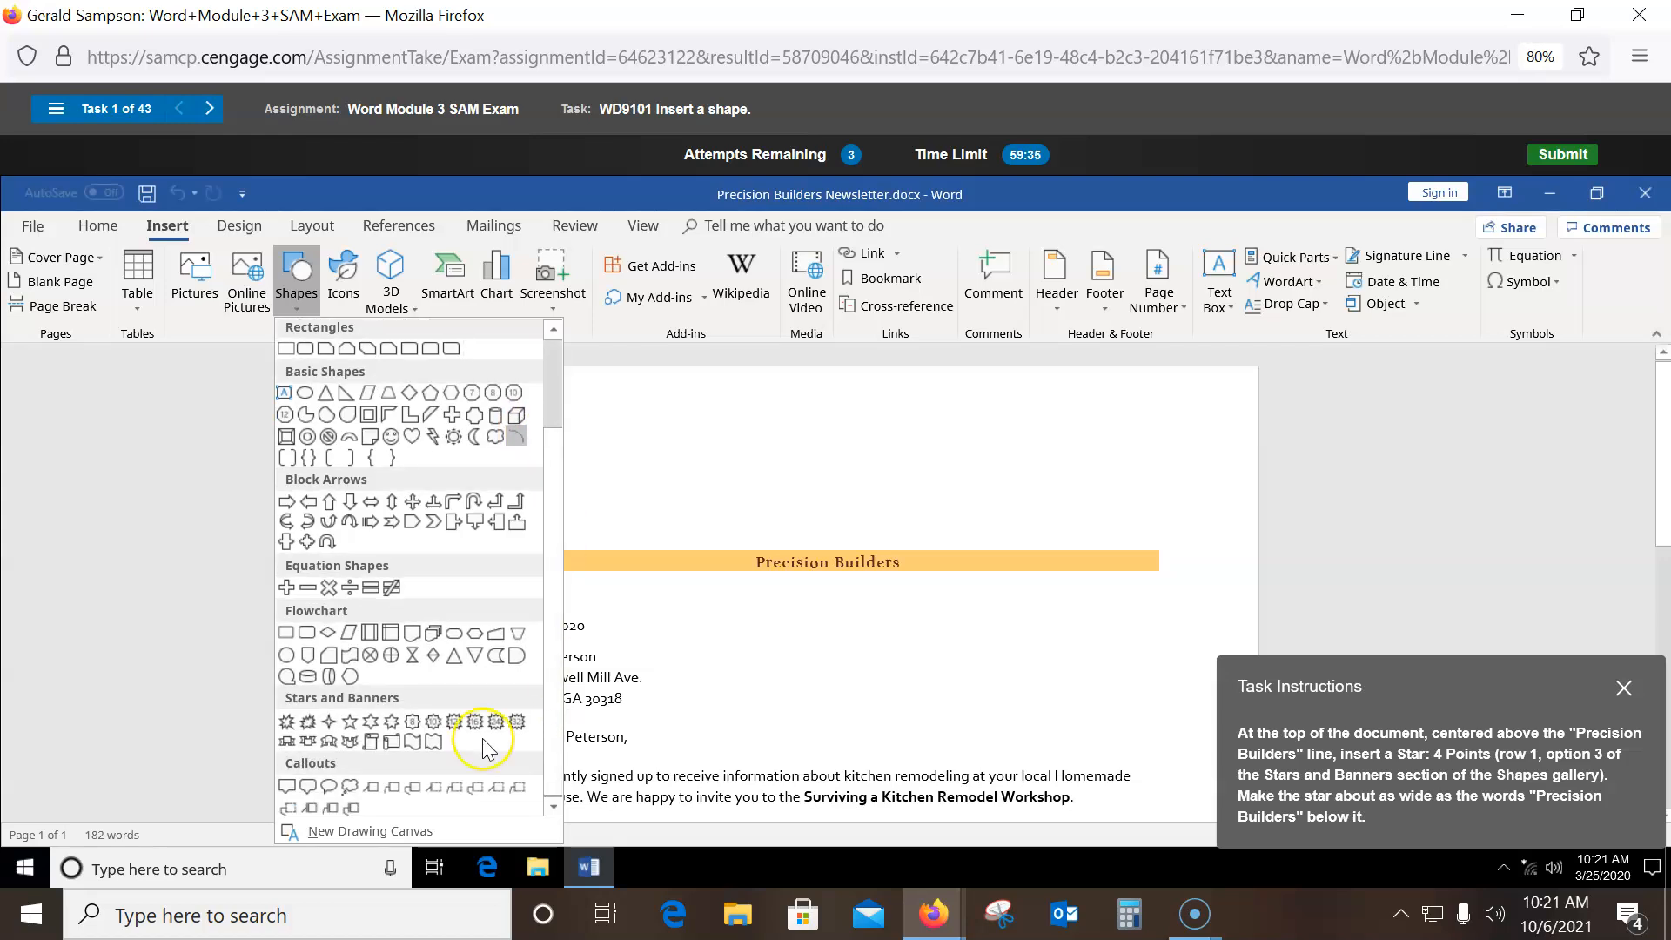
{"action": "left_click", "coordinate": [327, 721]}
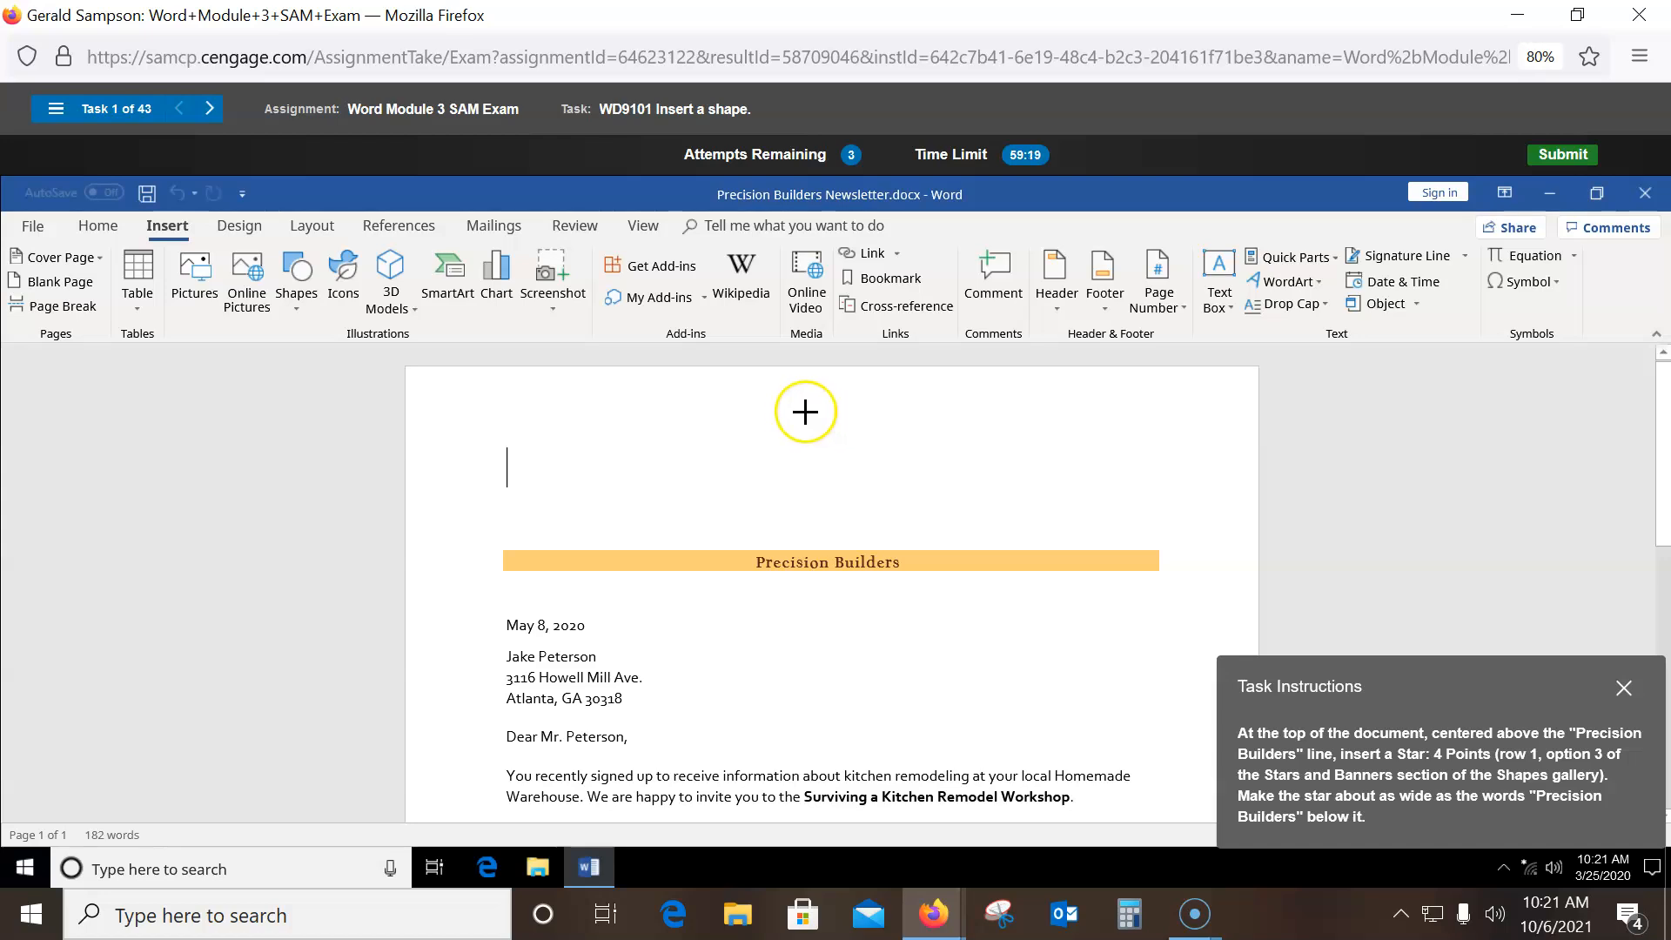
{"action": "mouse_move", "coordinate": [833, 470]}
{"action": "left_mouse_down"}
{"action": "mouse_move", "coordinate": [869, 522]}
{"action": "mouse_move", "coordinate": [977, 548]}
{"action": "mouse_move", "coordinate": [867, 538]}
{"action": "mouse_move", "coordinate": [999, 548]}
{"action": "left_mouse_up"}
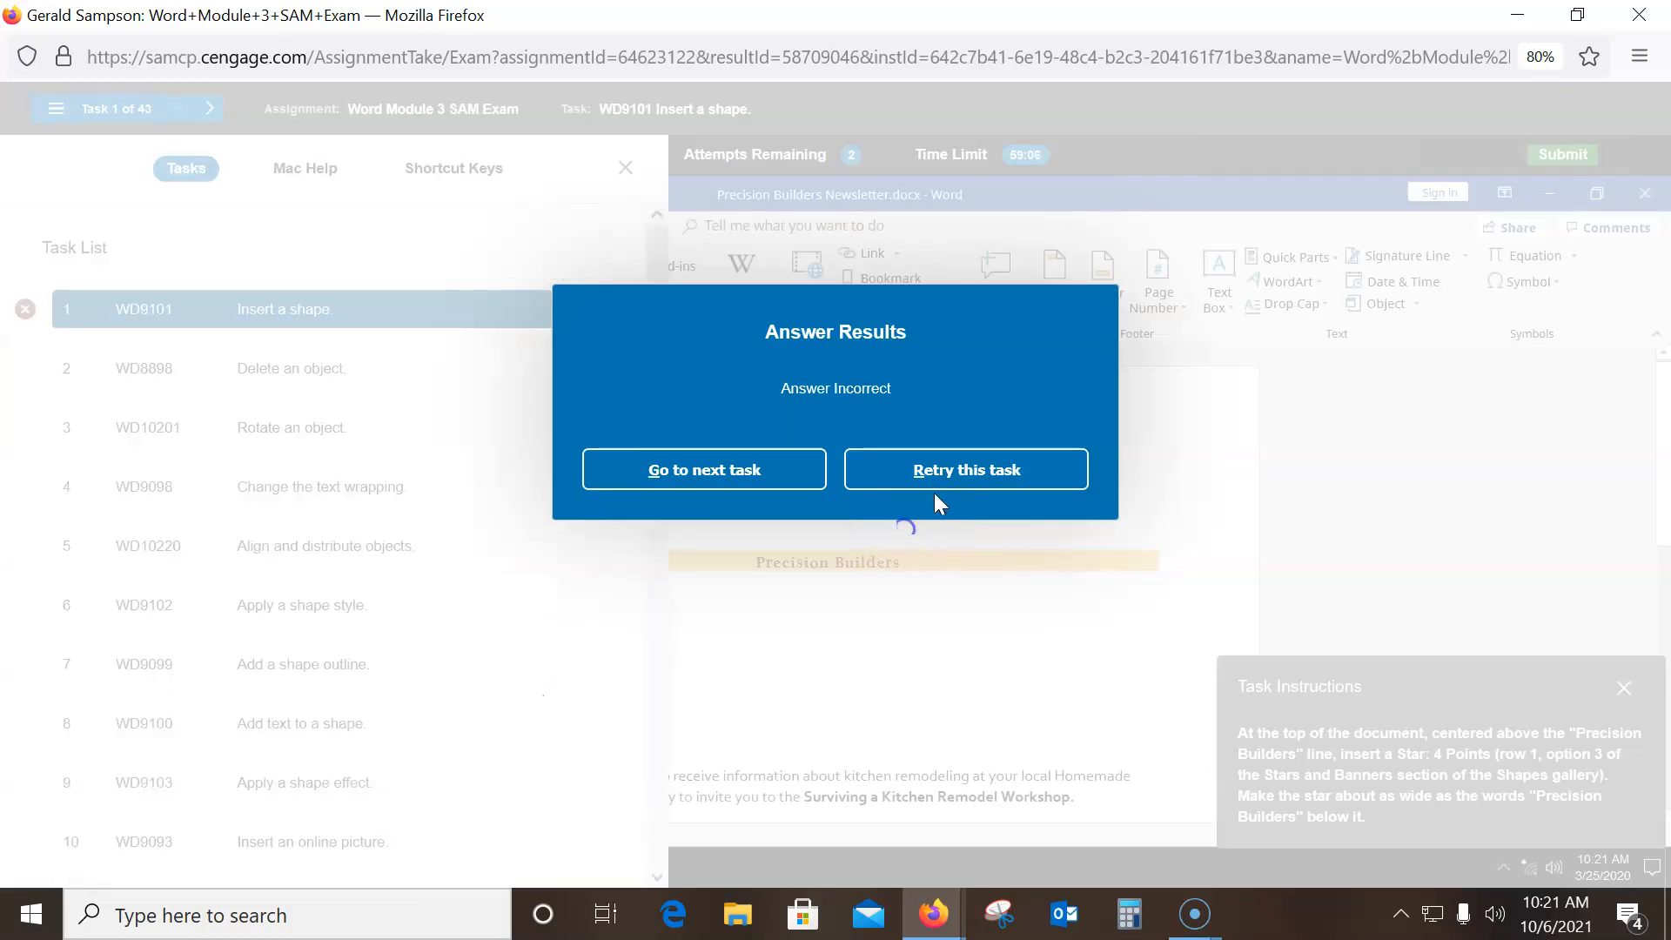
{"action": "left_click", "coordinate": [949, 479]}
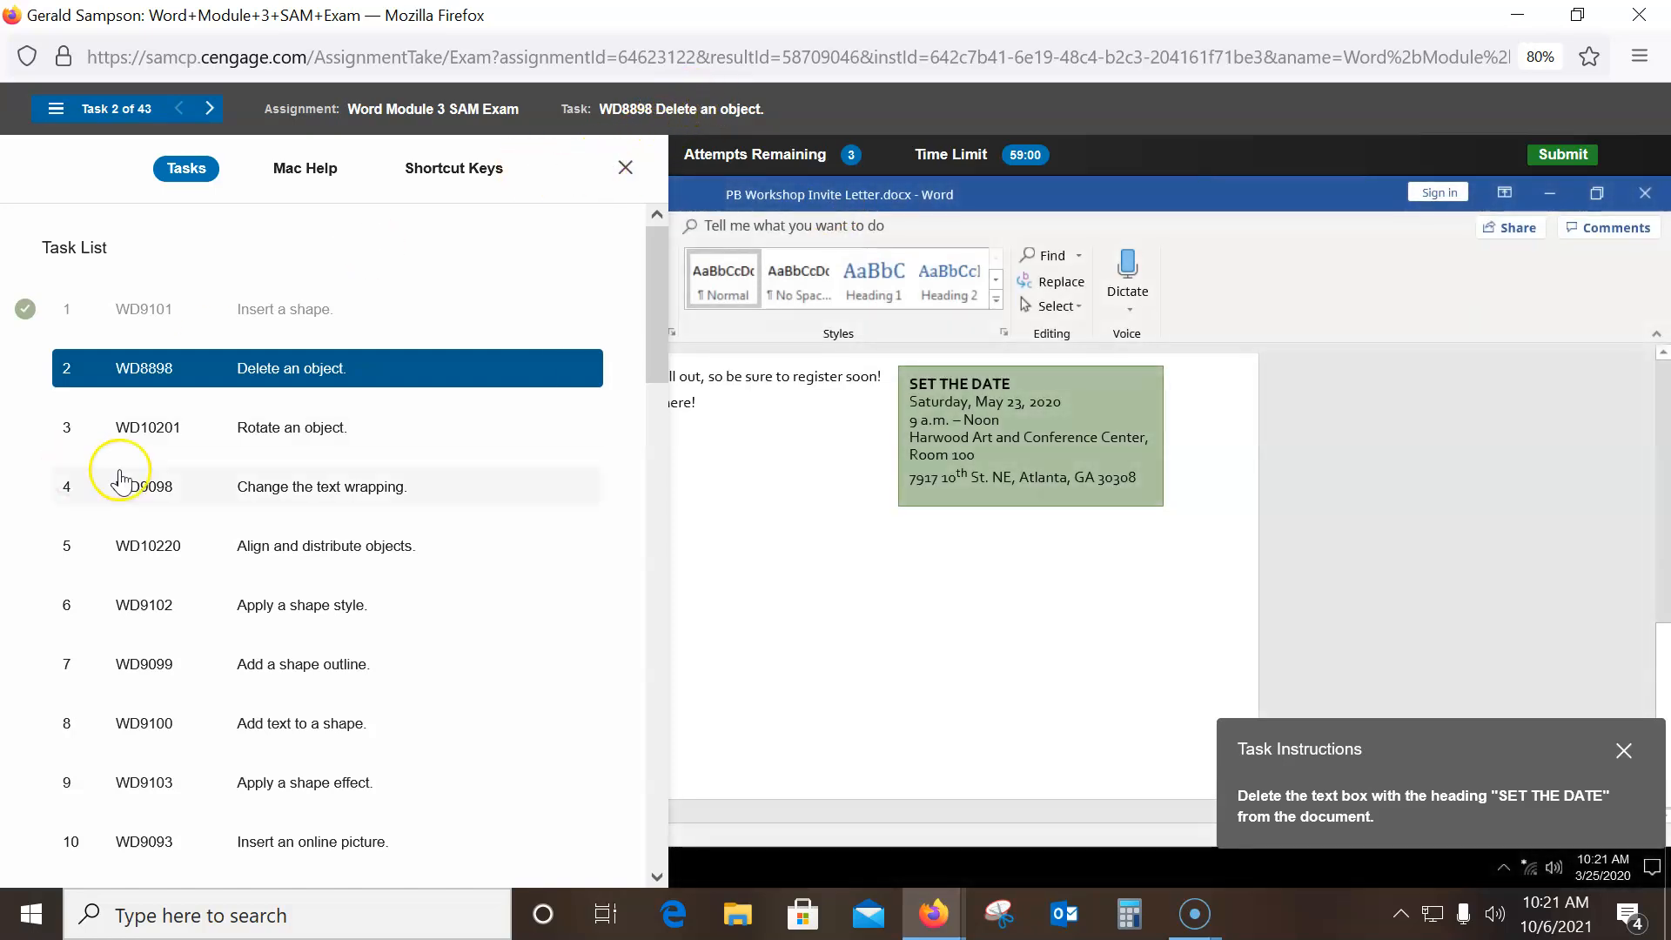
- Delete the green SET THE DATE text box from the workshop invite letter
{"action": "left_click", "coordinate": [626, 168]}
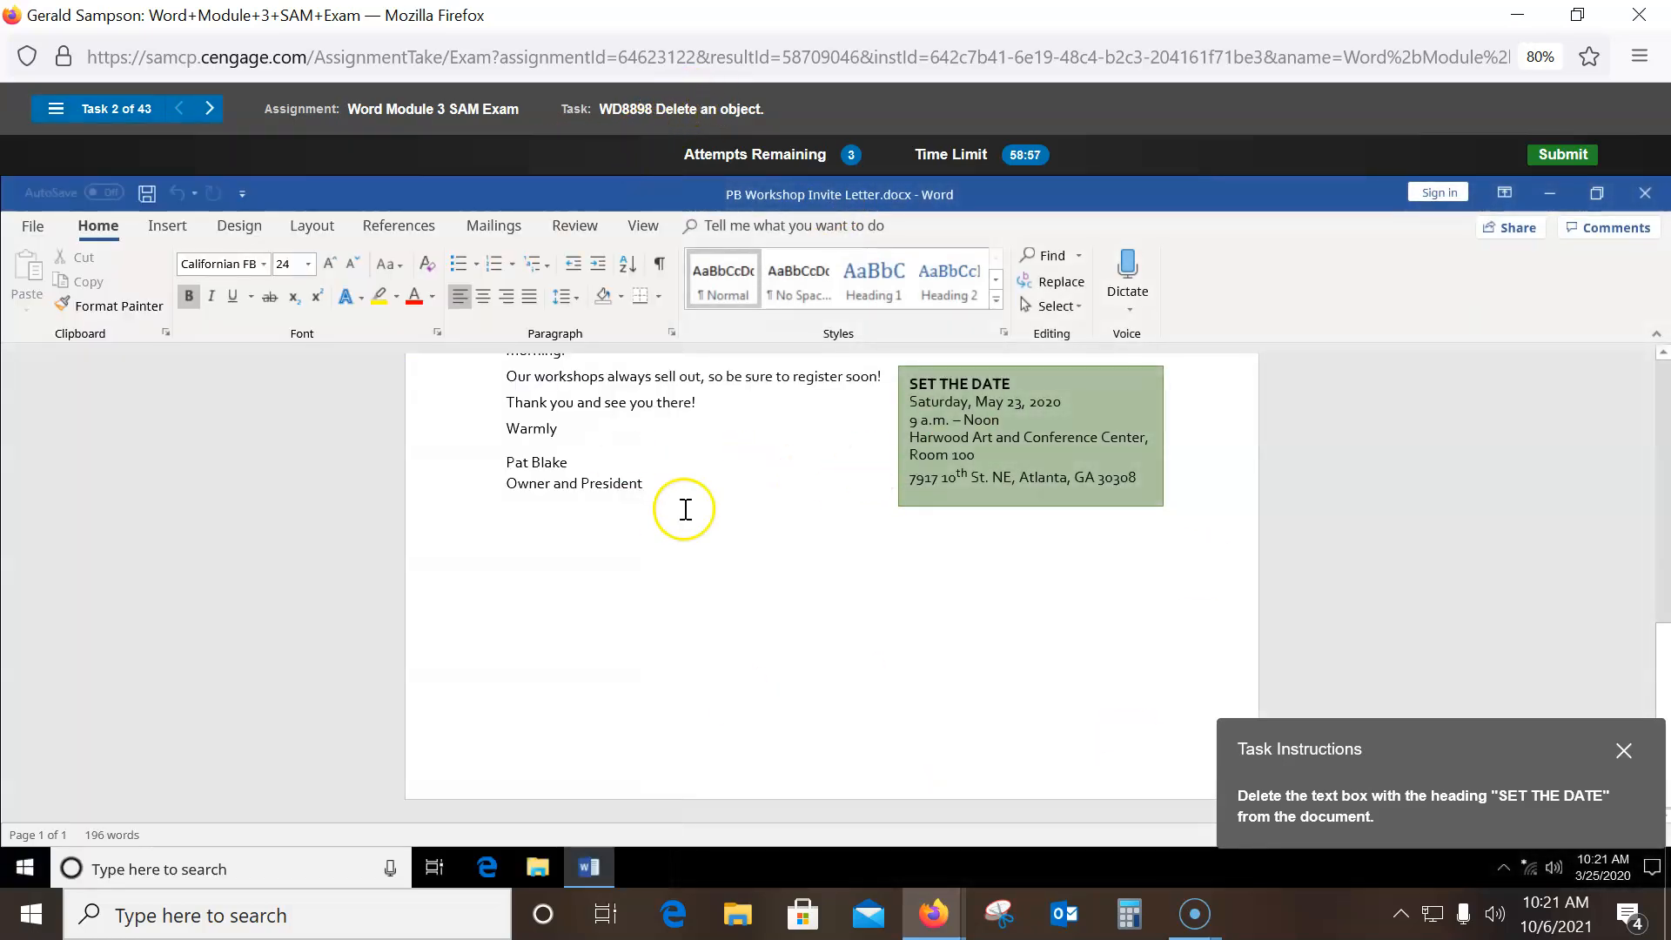
{"action": "scroll", "coordinate": [683, 507], "scroll_direction": "up", "scroll_amount": 2}
{"action": "scroll", "coordinate": [694, 505], "scroll_direction": "up", "scroll_amount": 3}
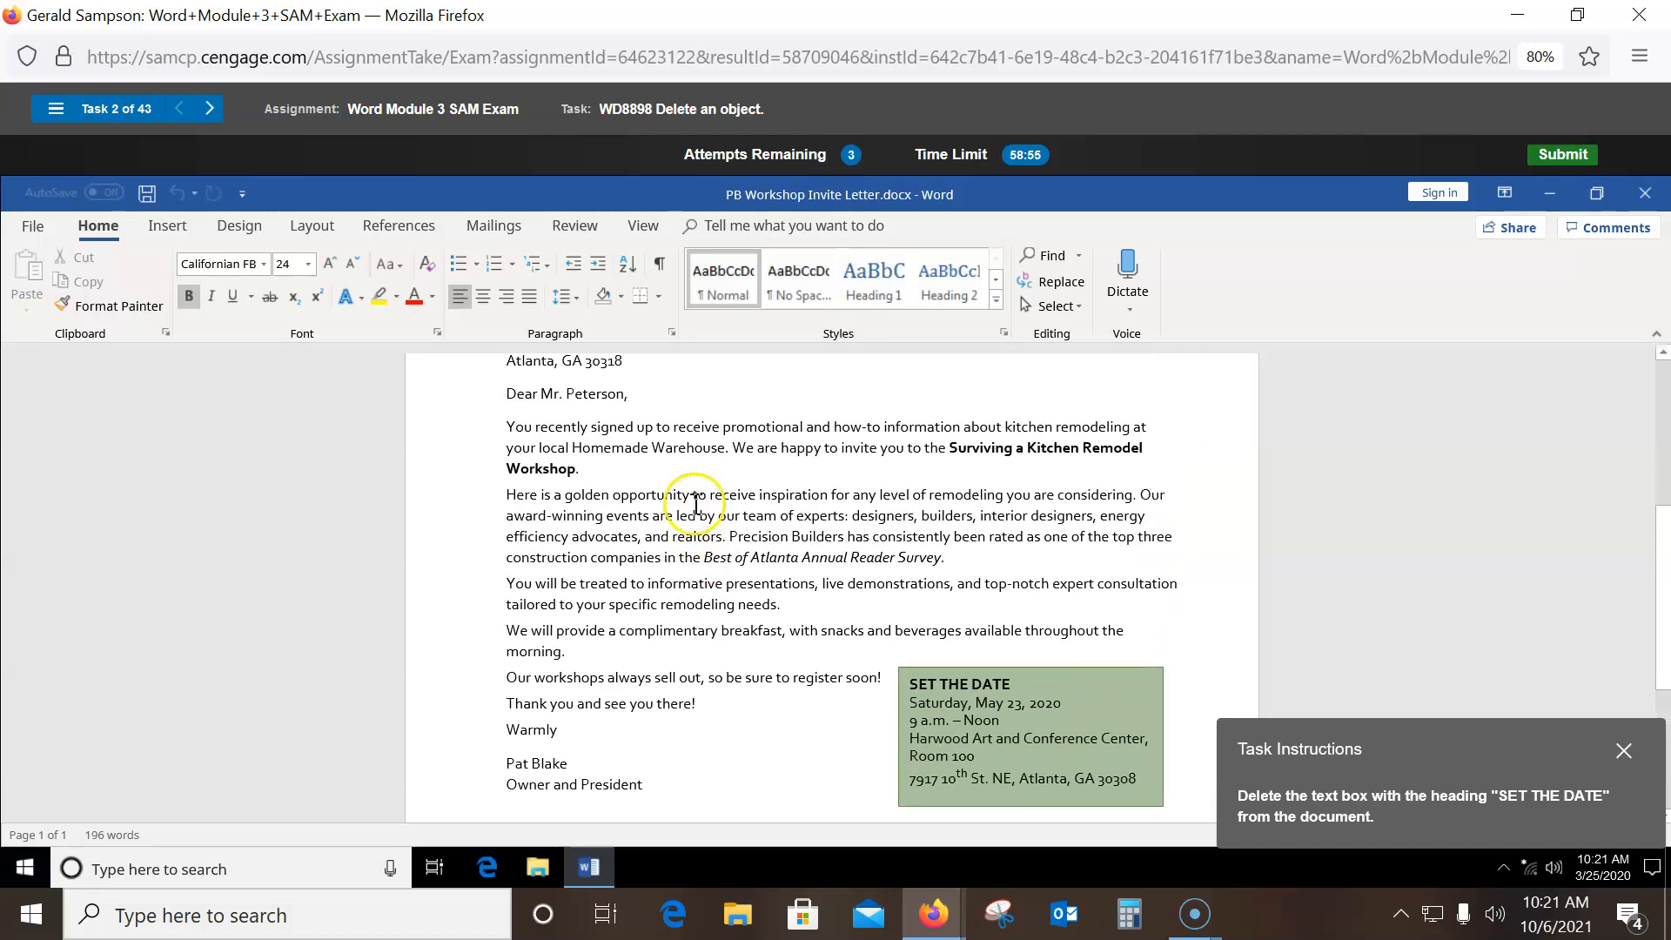
{"action": "scroll", "coordinate": [698, 505], "scroll_direction": "down", "scroll_amount": 3}
{"action": "scroll", "coordinate": [700, 505], "scroll_direction": "up", "scroll_amount": 5}
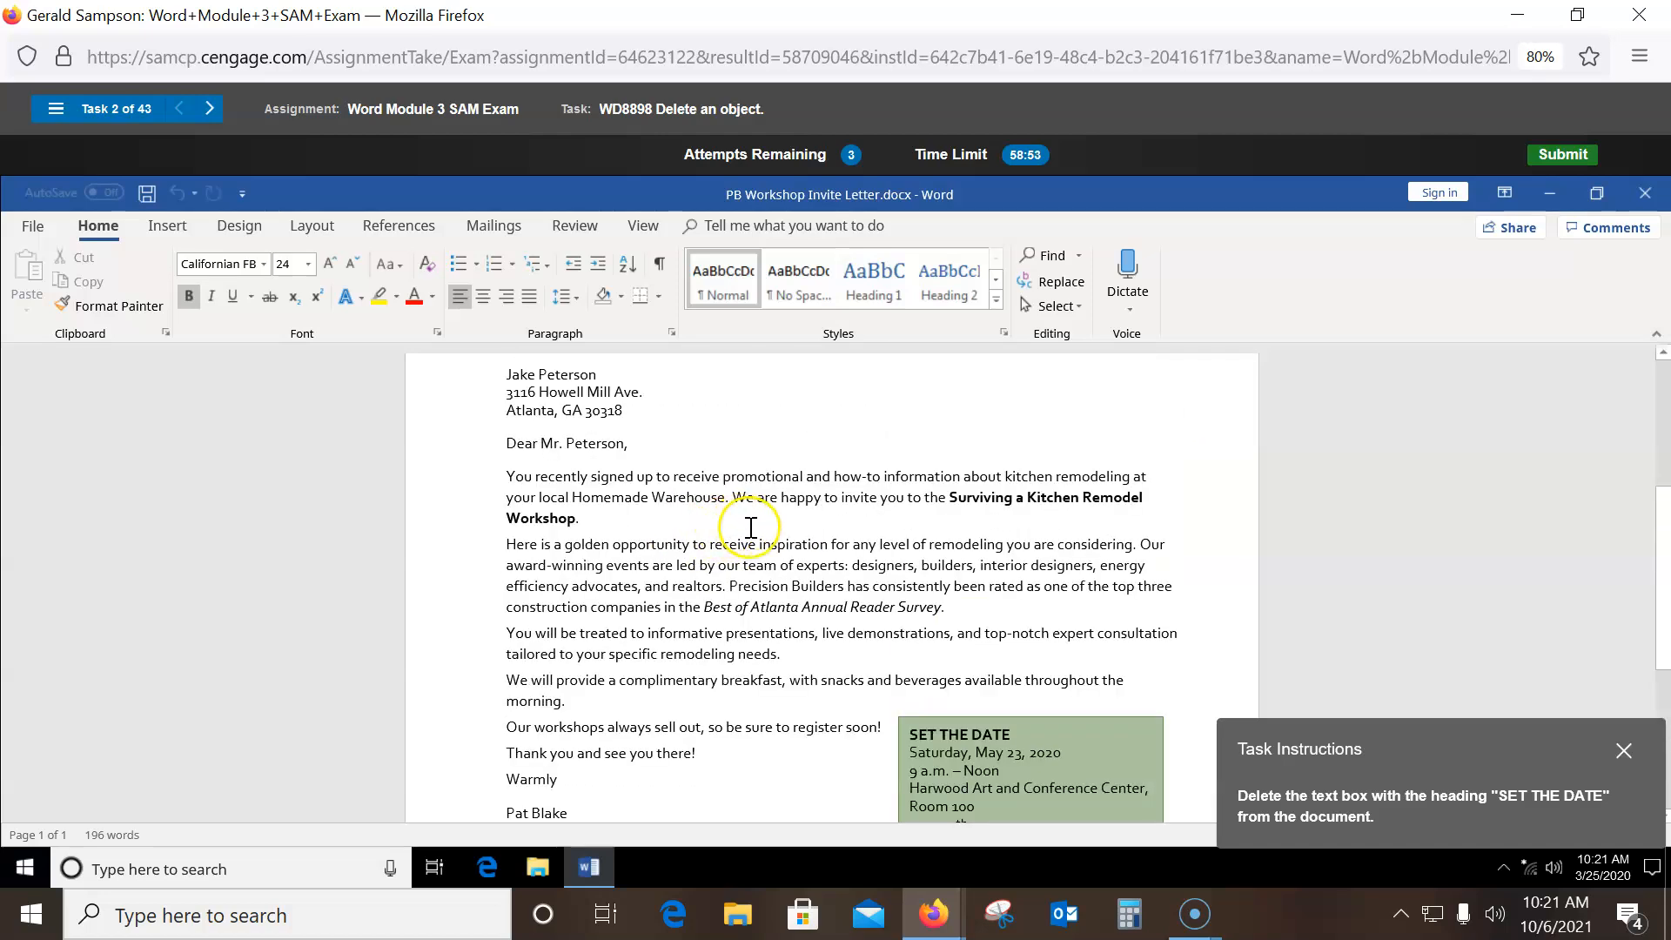
{"action": "scroll", "coordinate": [762, 517], "scroll_direction": "up", "scroll_amount": 2}
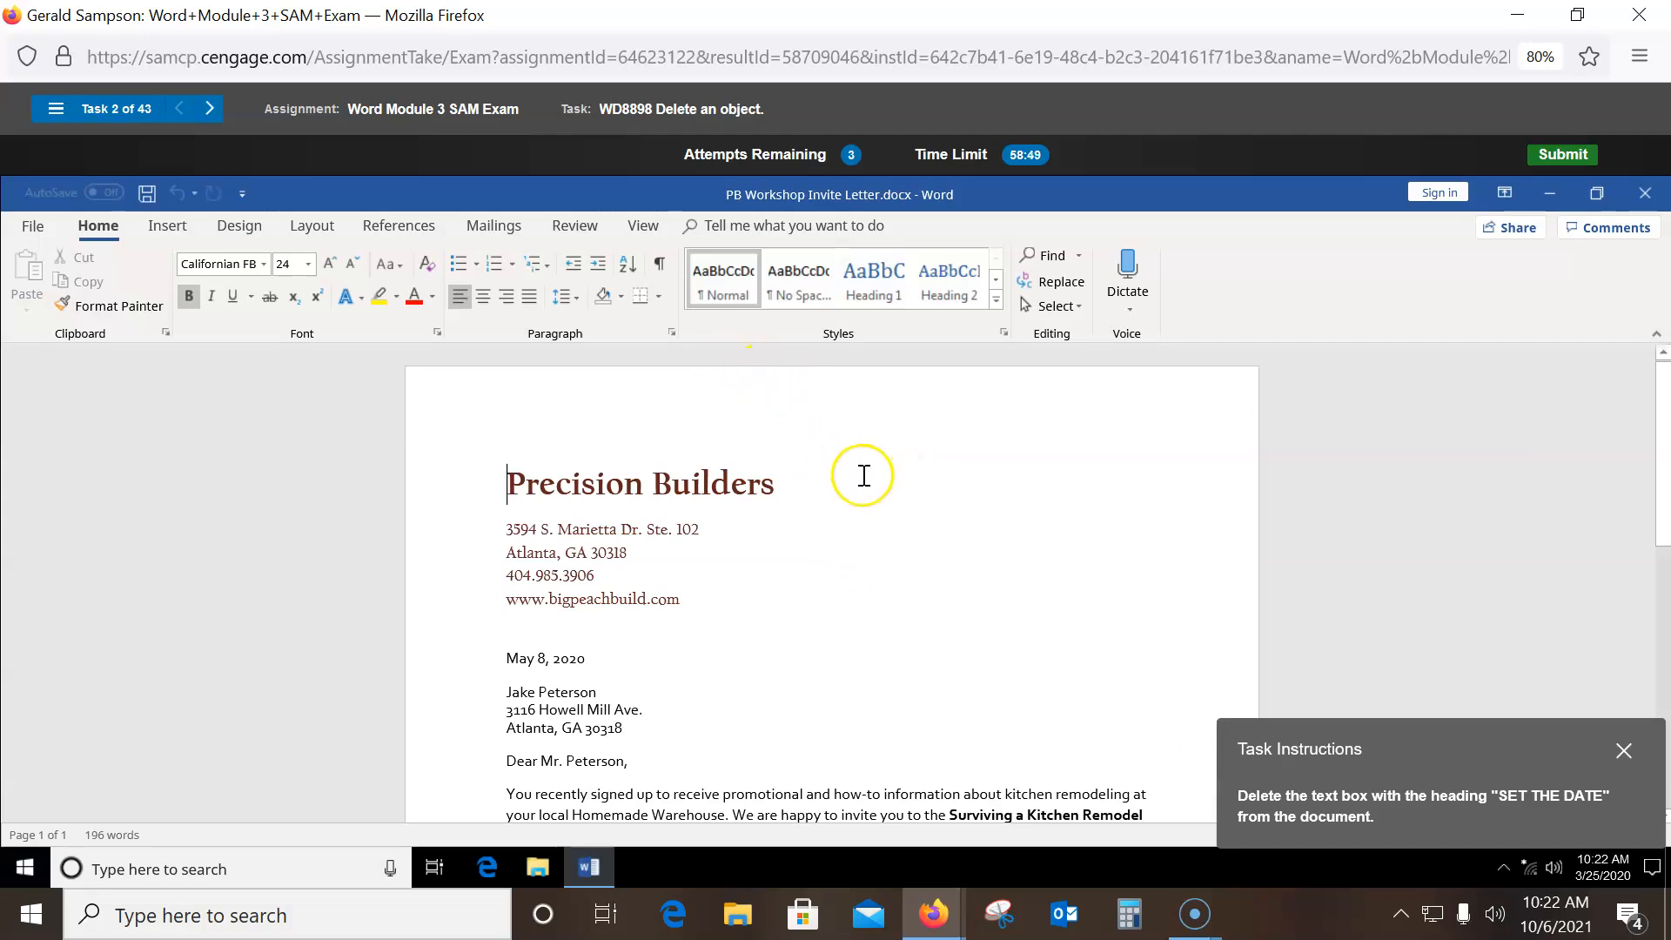
{"action": "left_click", "coordinate": [970, 490]}
{"action": "scroll", "coordinate": [957, 601], "scroll_direction": "down", "scroll_amount": 8}
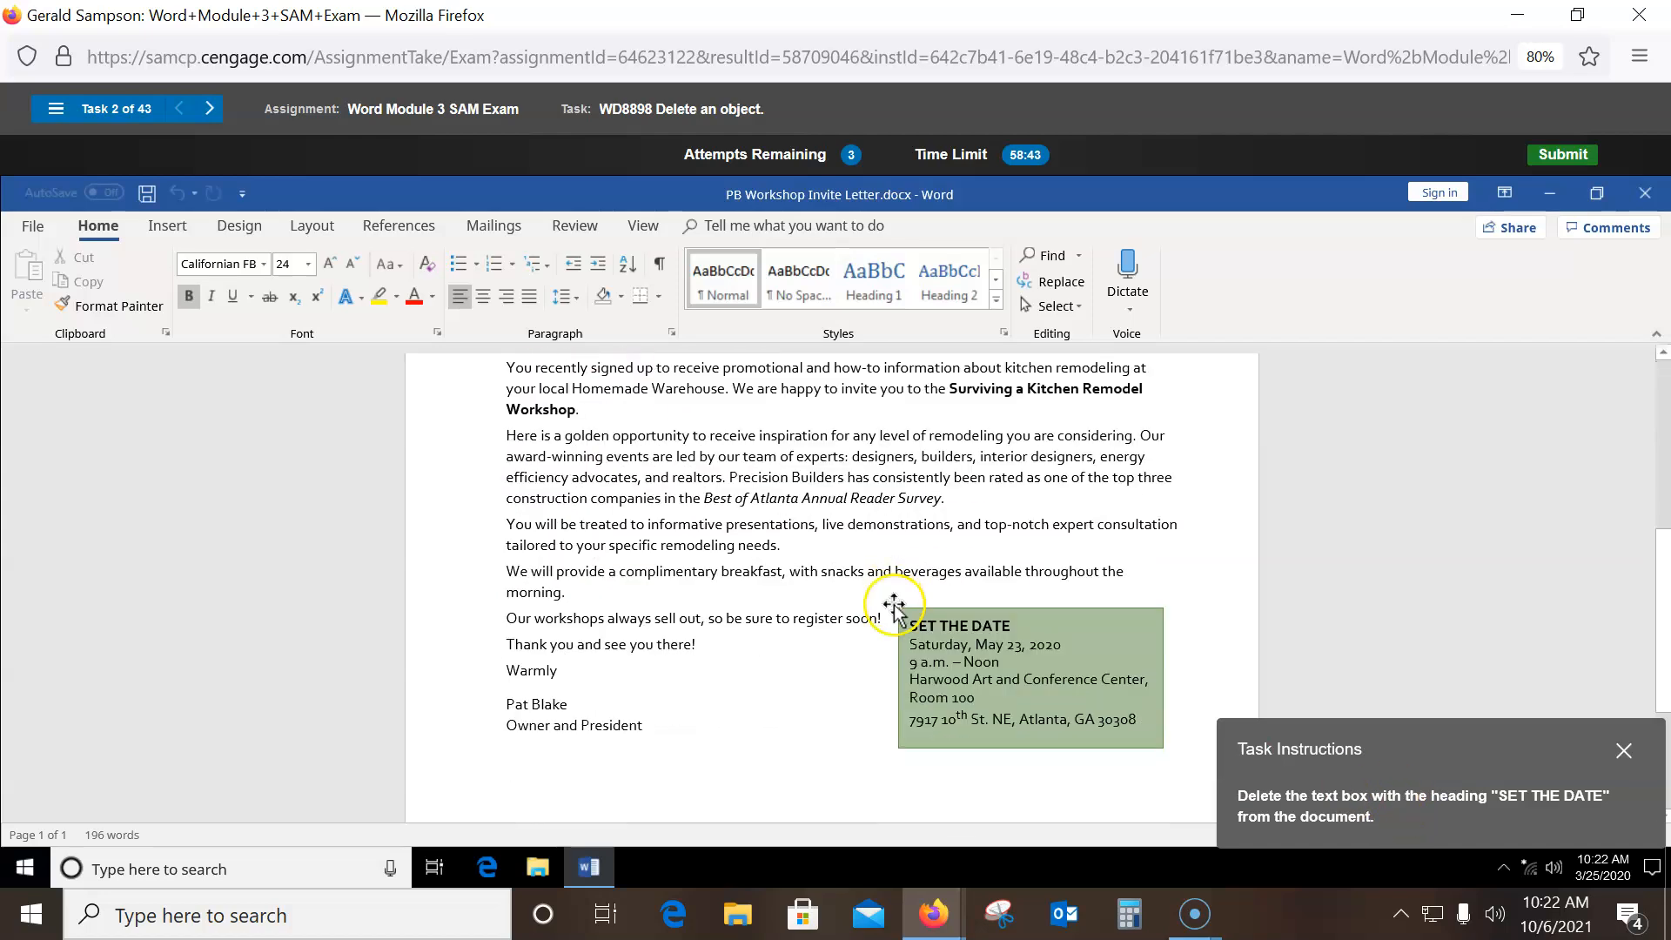
{"action": "left_click", "coordinate": [1063, 584]}
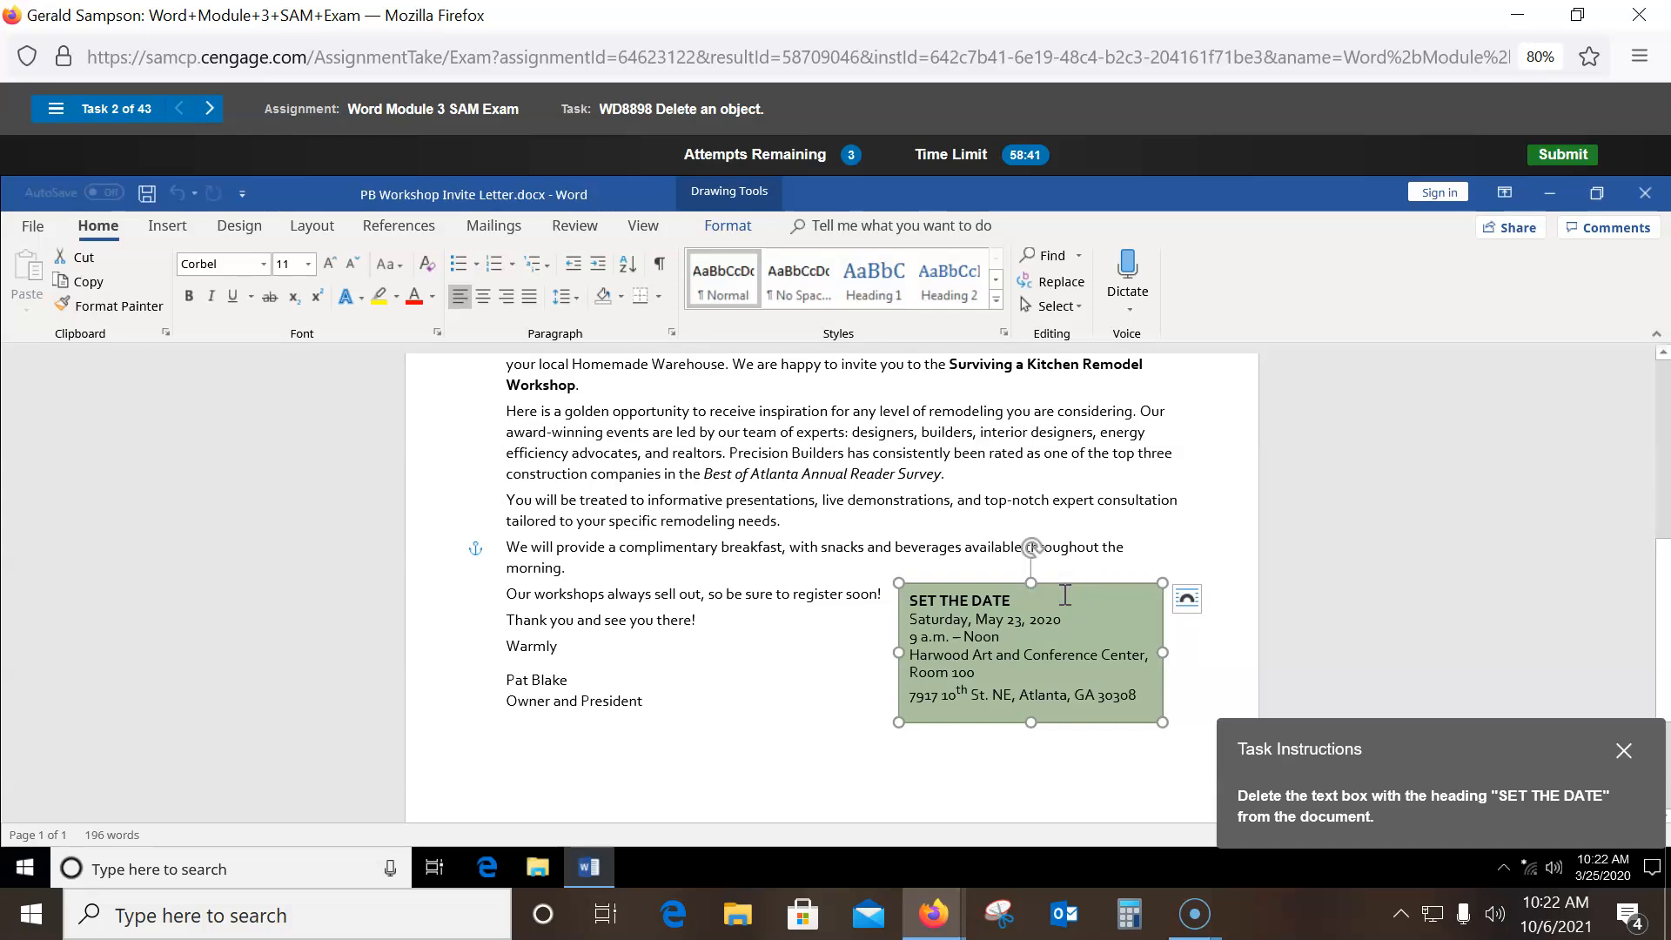
{"action": "key", "text": "Delete"}
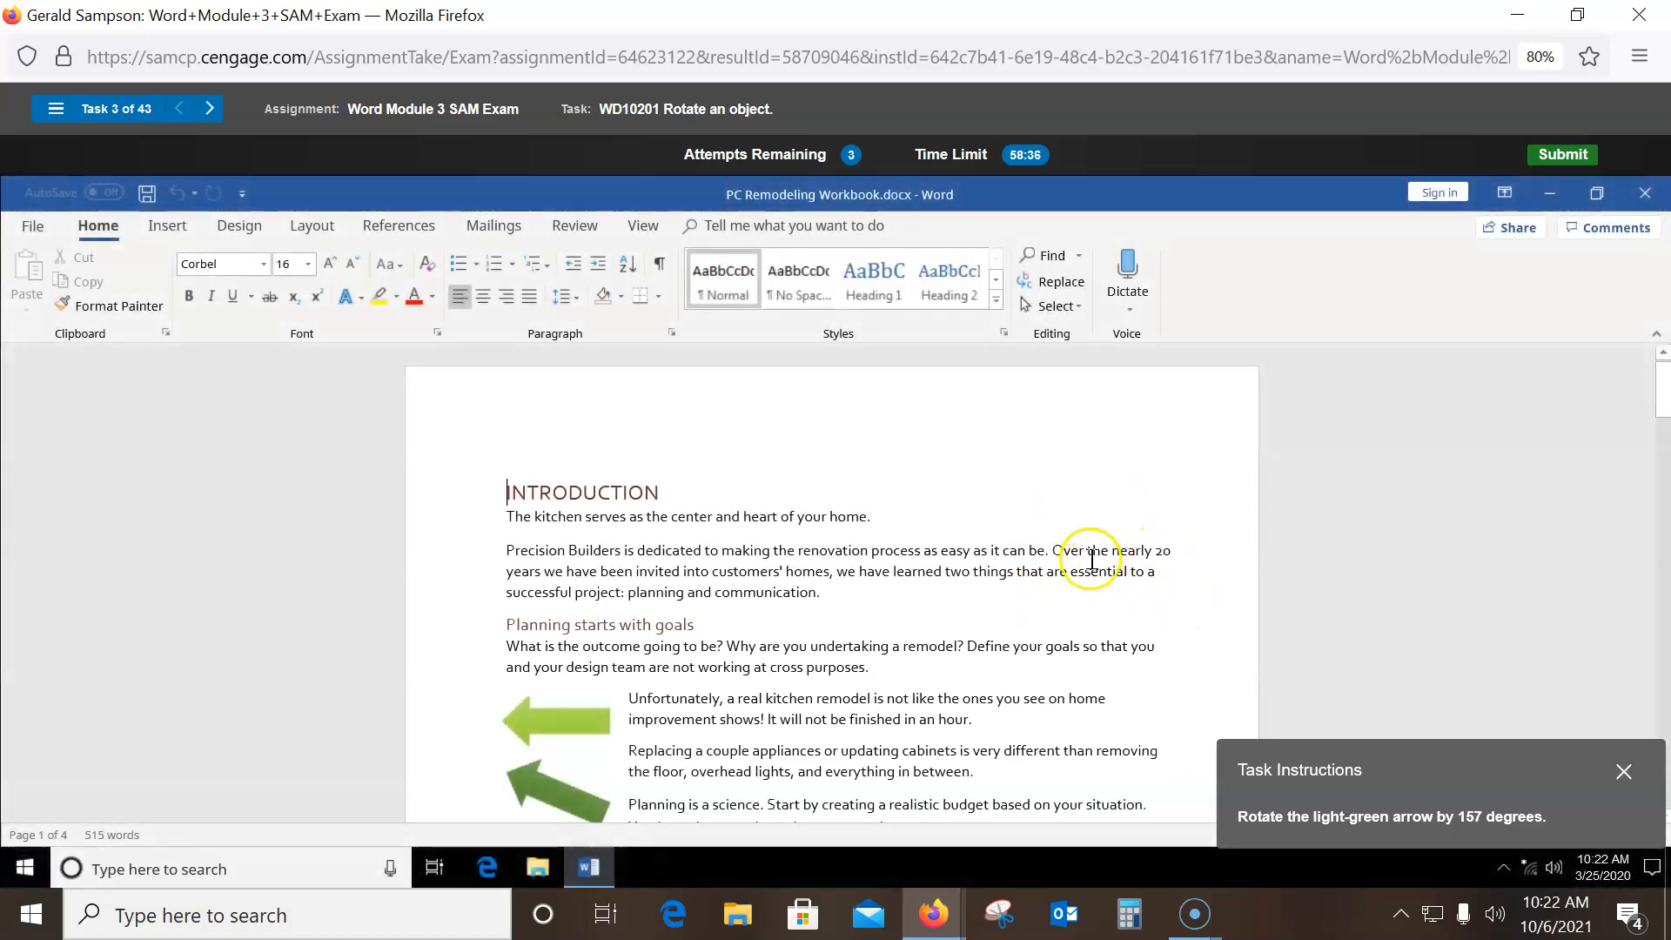
- Rotate the light-green arrow to 157 degrees using More Rotation Options
{"action": "left_click", "coordinate": [550, 722]}
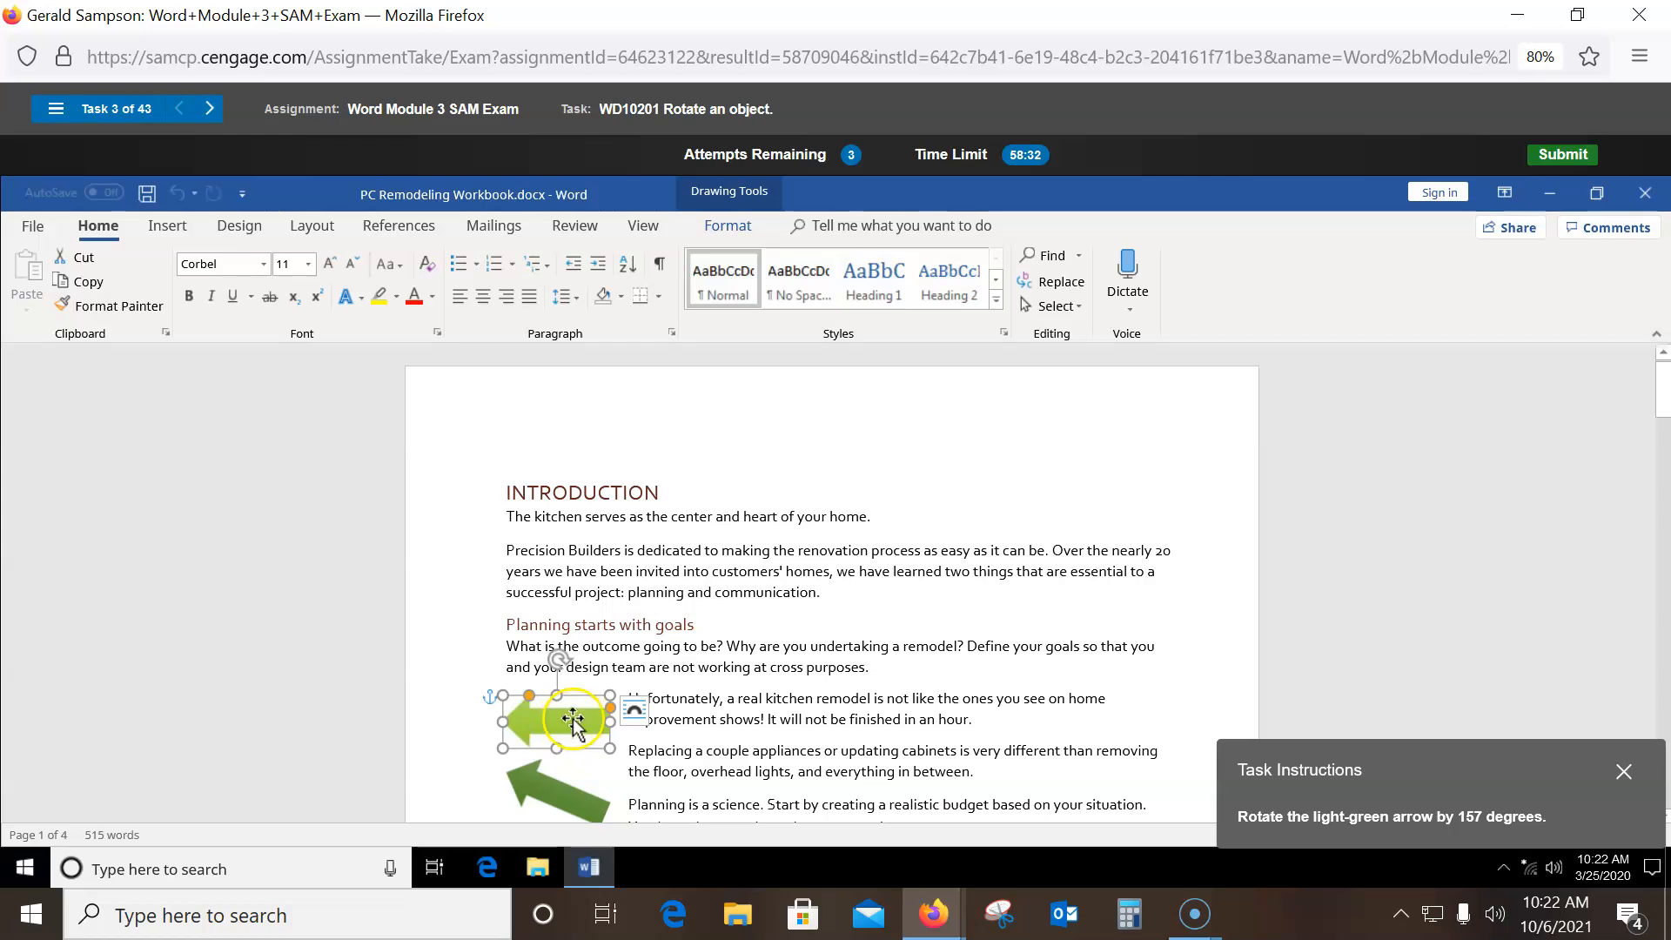
{"action": "left_click", "coordinate": [723, 233]}
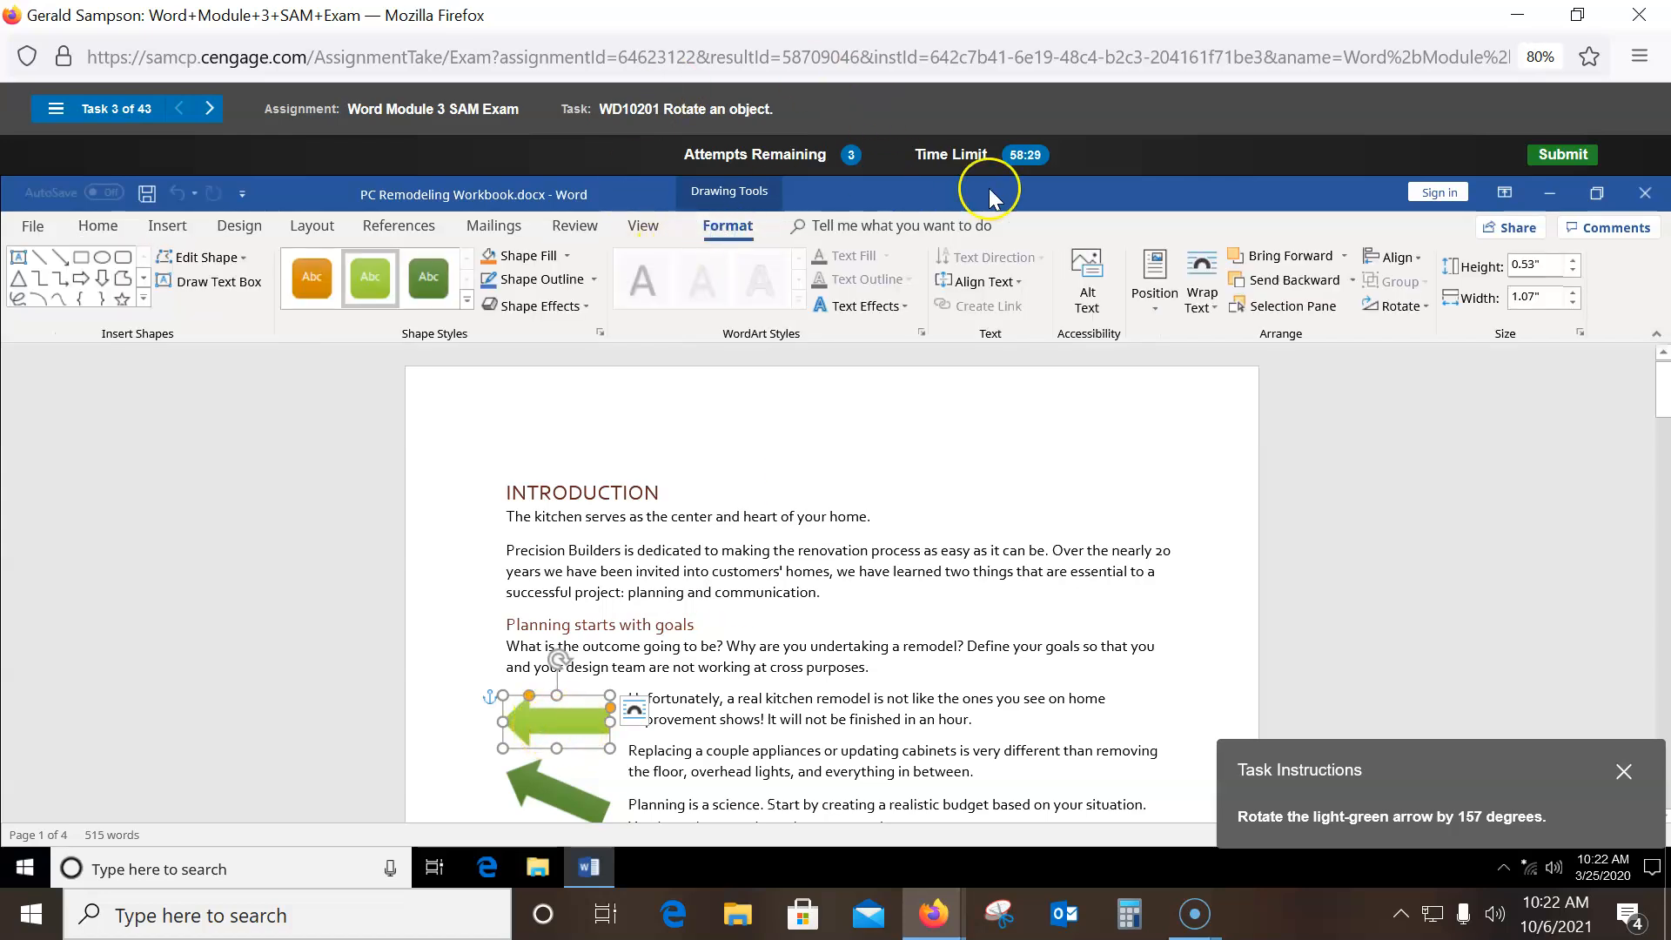
{"action": "left_click", "coordinate": [1400, 306]}
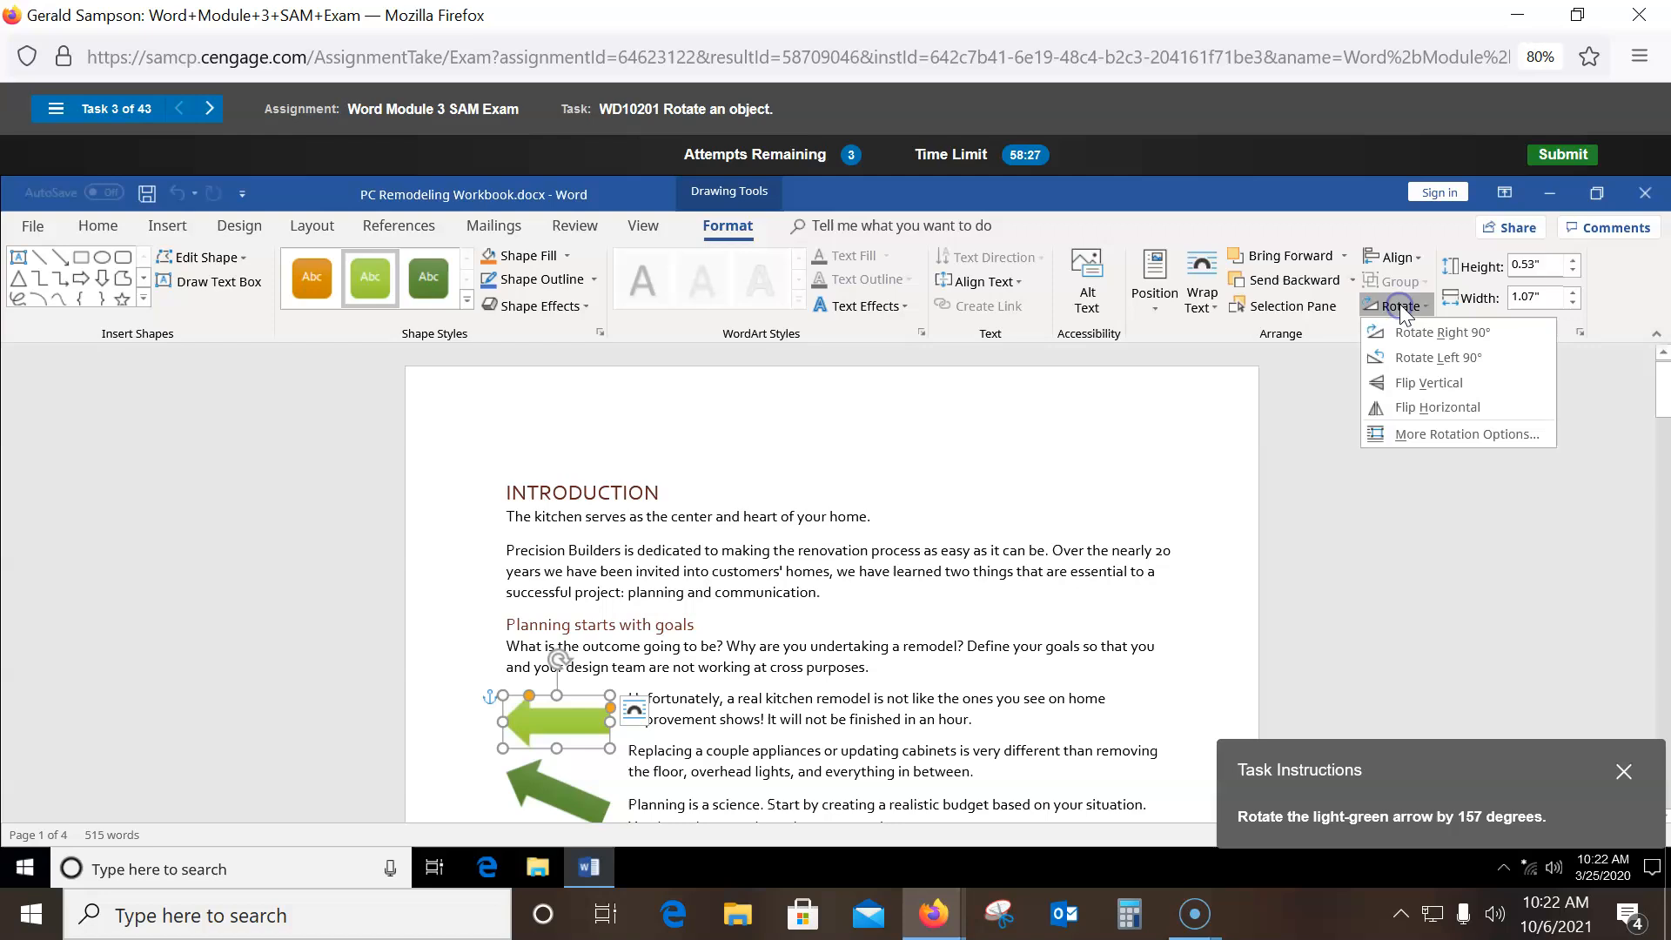
{"action": "left_click", "coordinate": [1453, 435]}
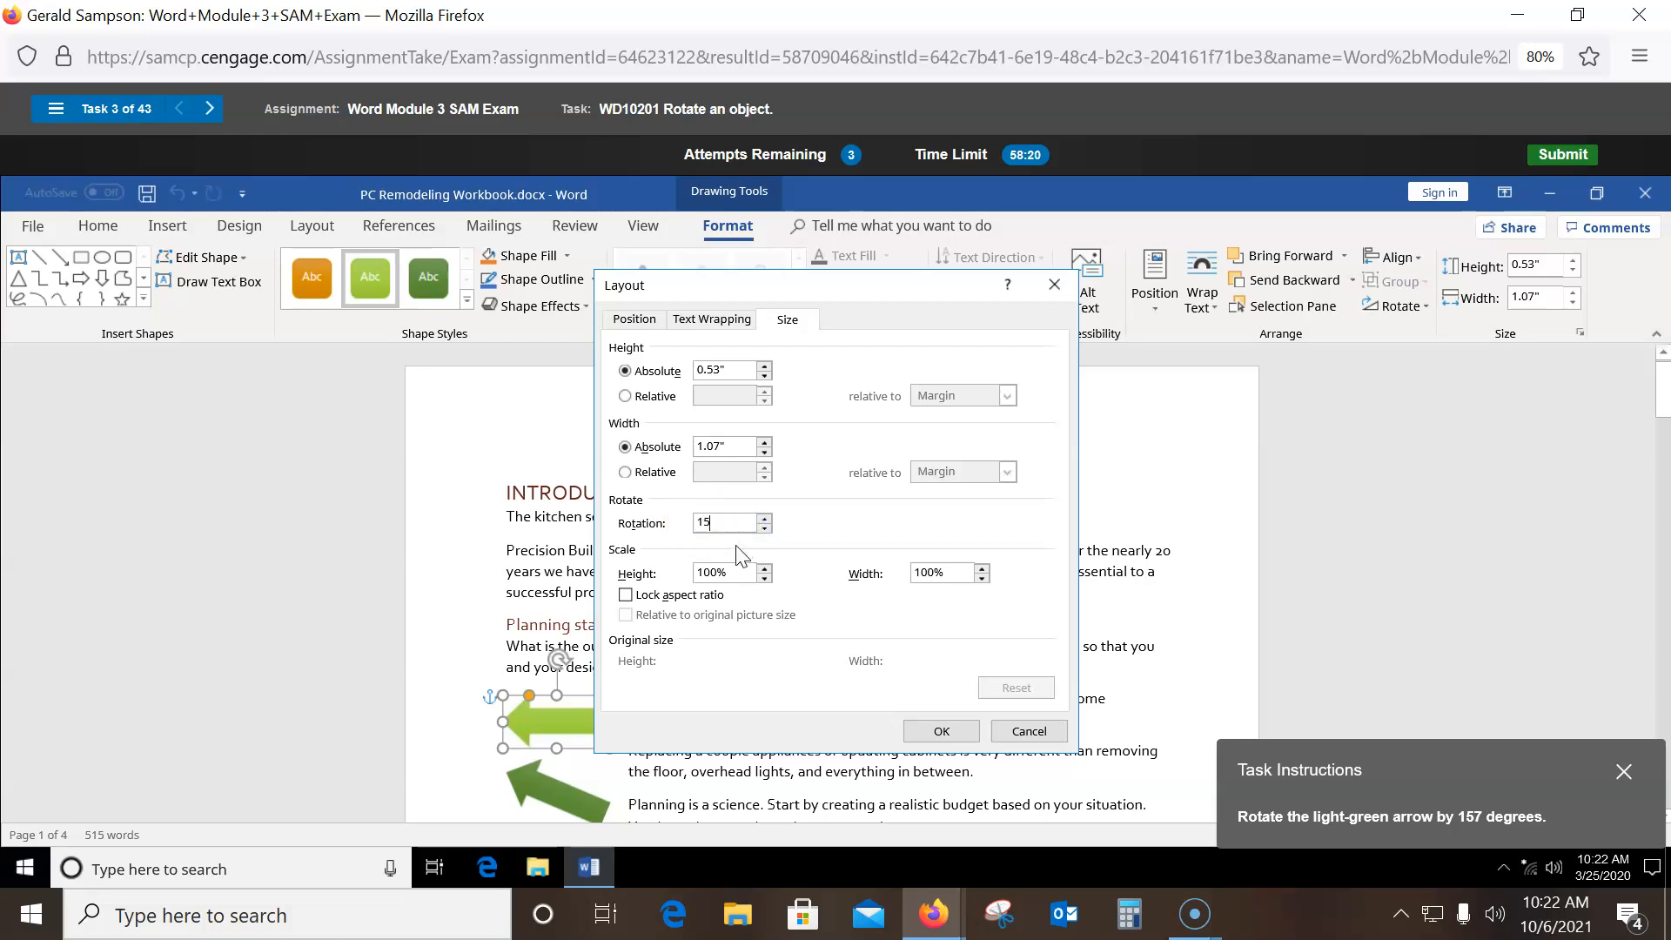
{"action": "key", "text": "Return"}
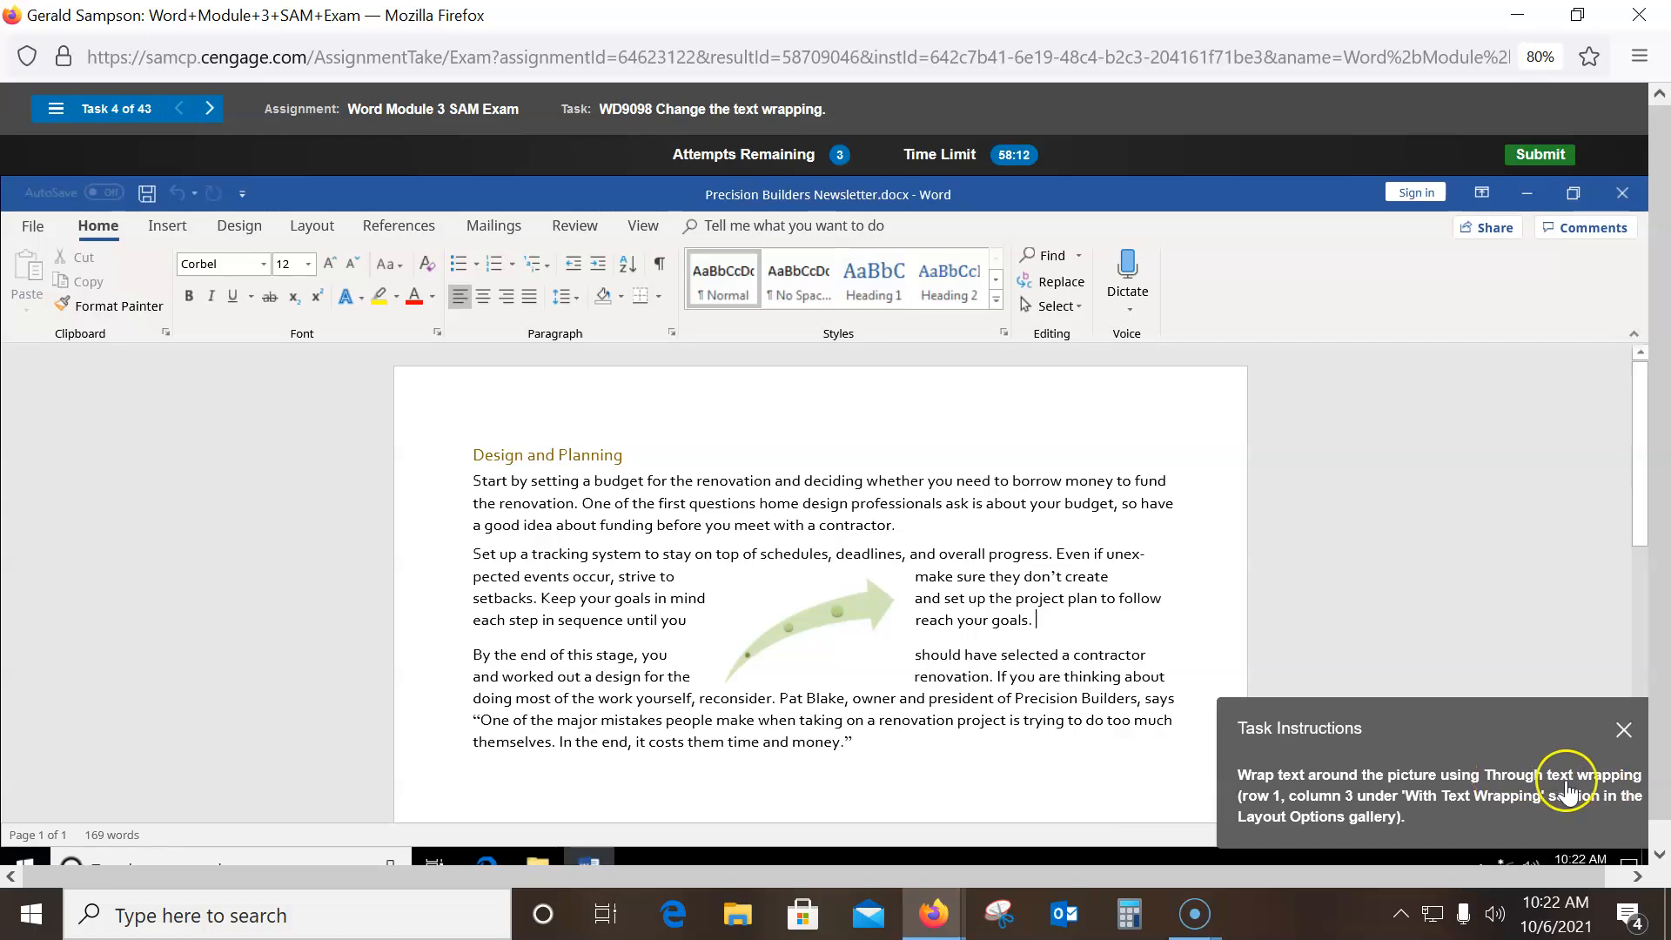
- Set the curved green arrow picture's text wrapping to Through
{"action": "left_click", "coordinate": [816, 627]}
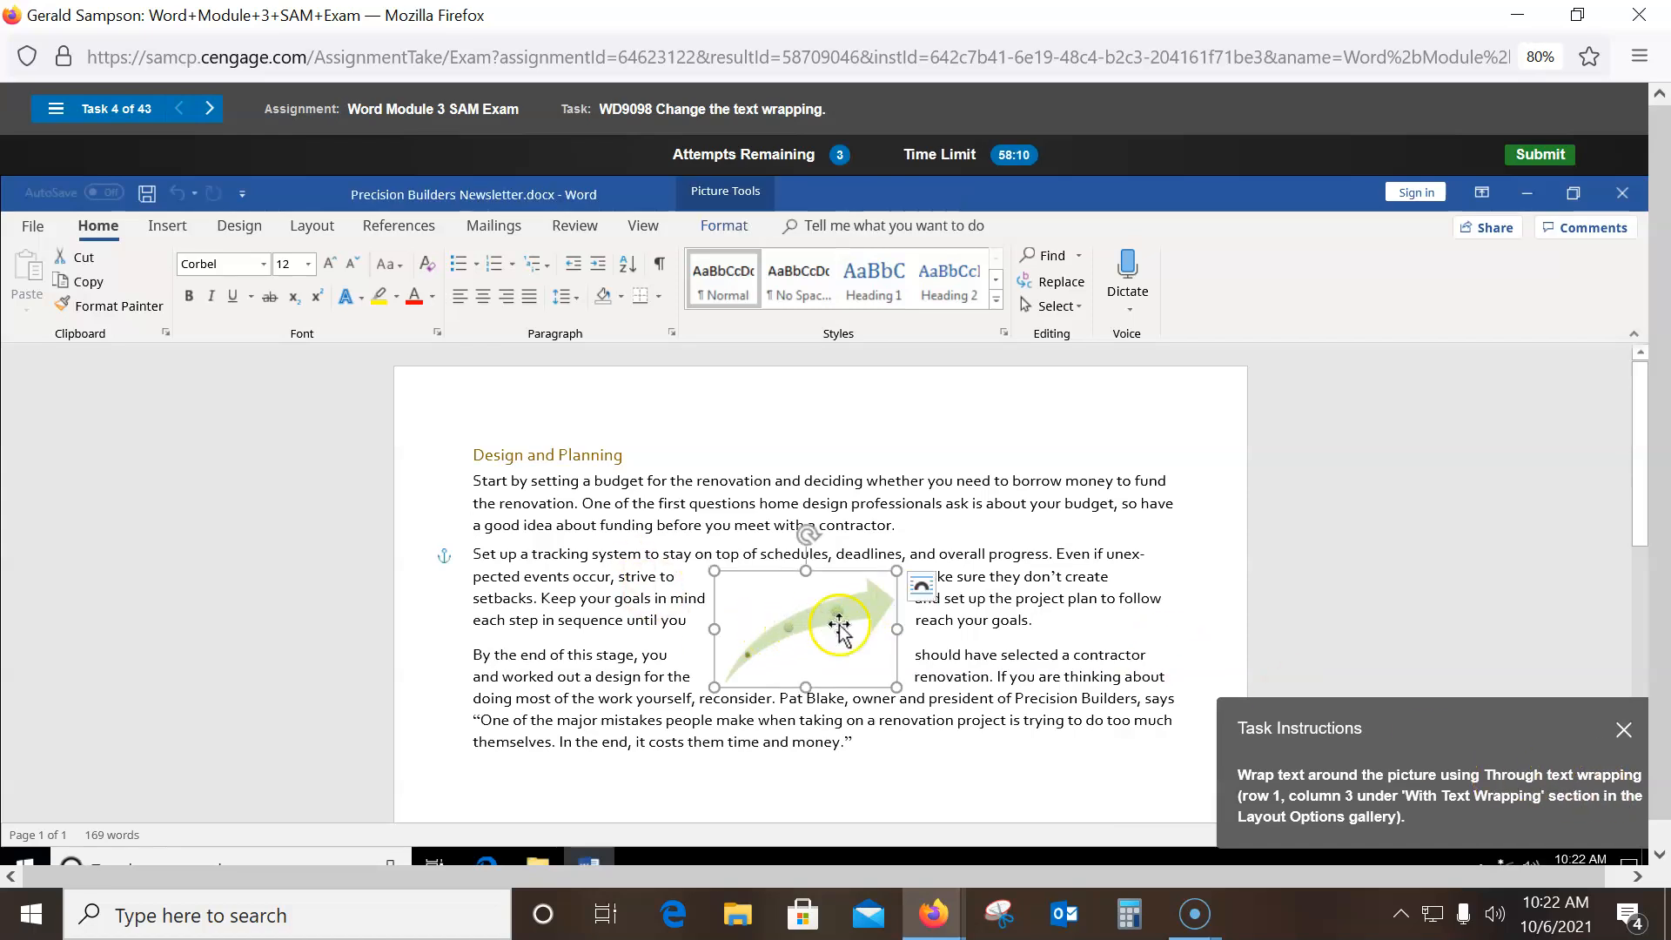
{"action": "left_click", "coordinate": [921, 586]}
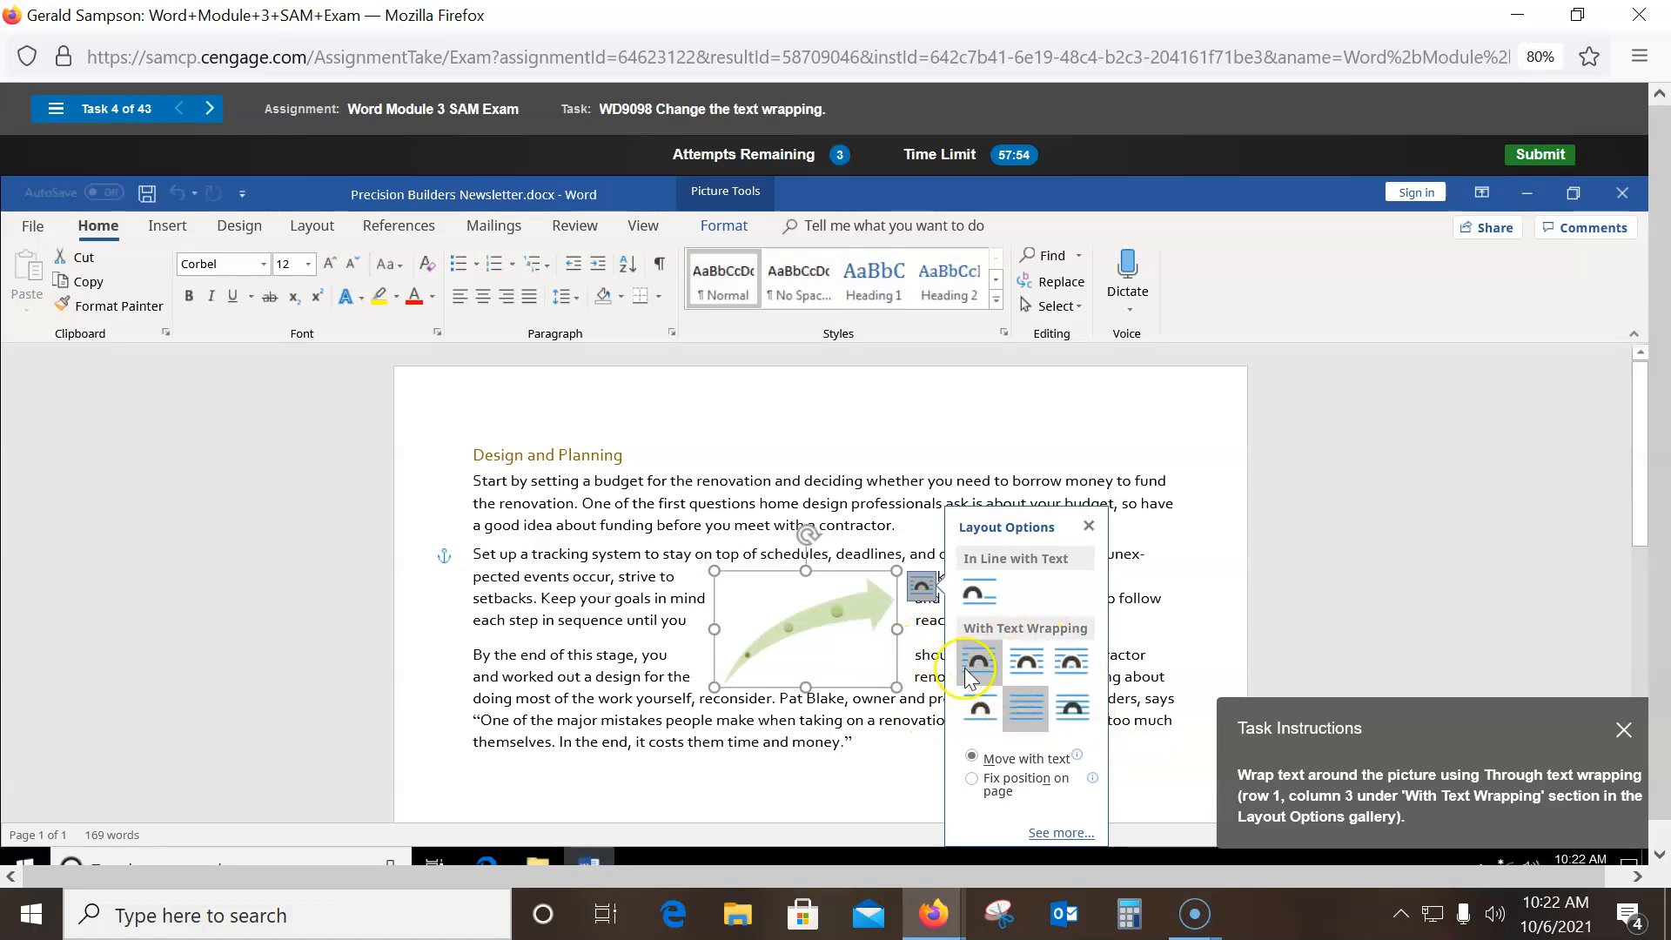
{"action": "left_click", "coordinate": [773, 614]}
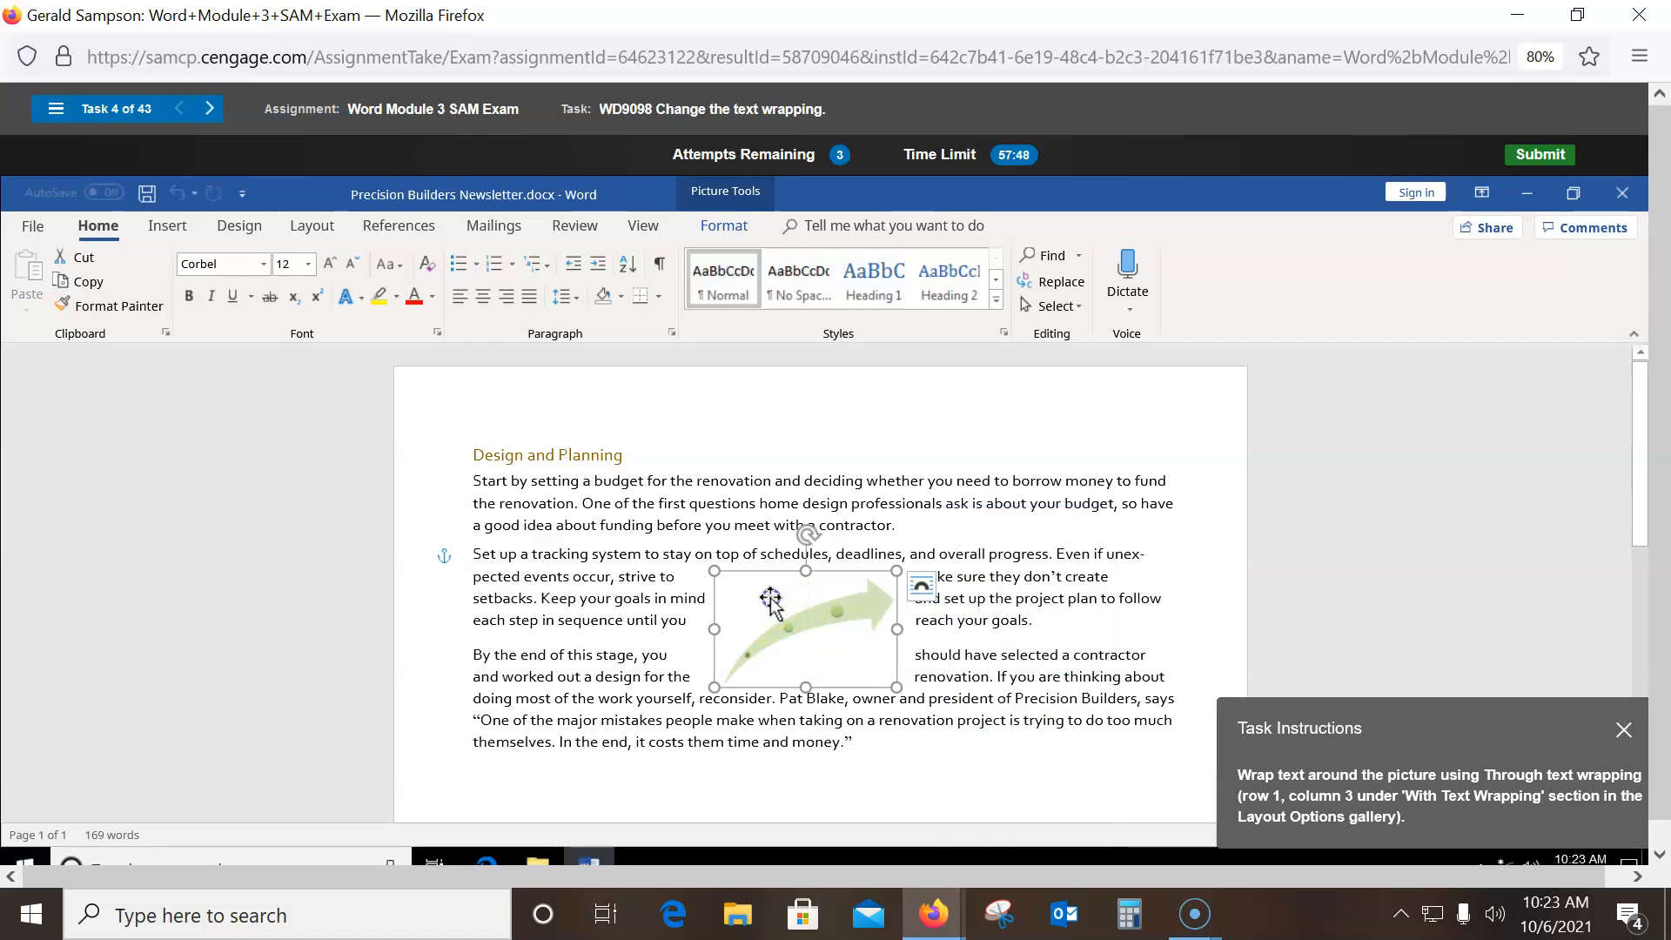
{"action": "left_click", "coordinate": [723, 226]}
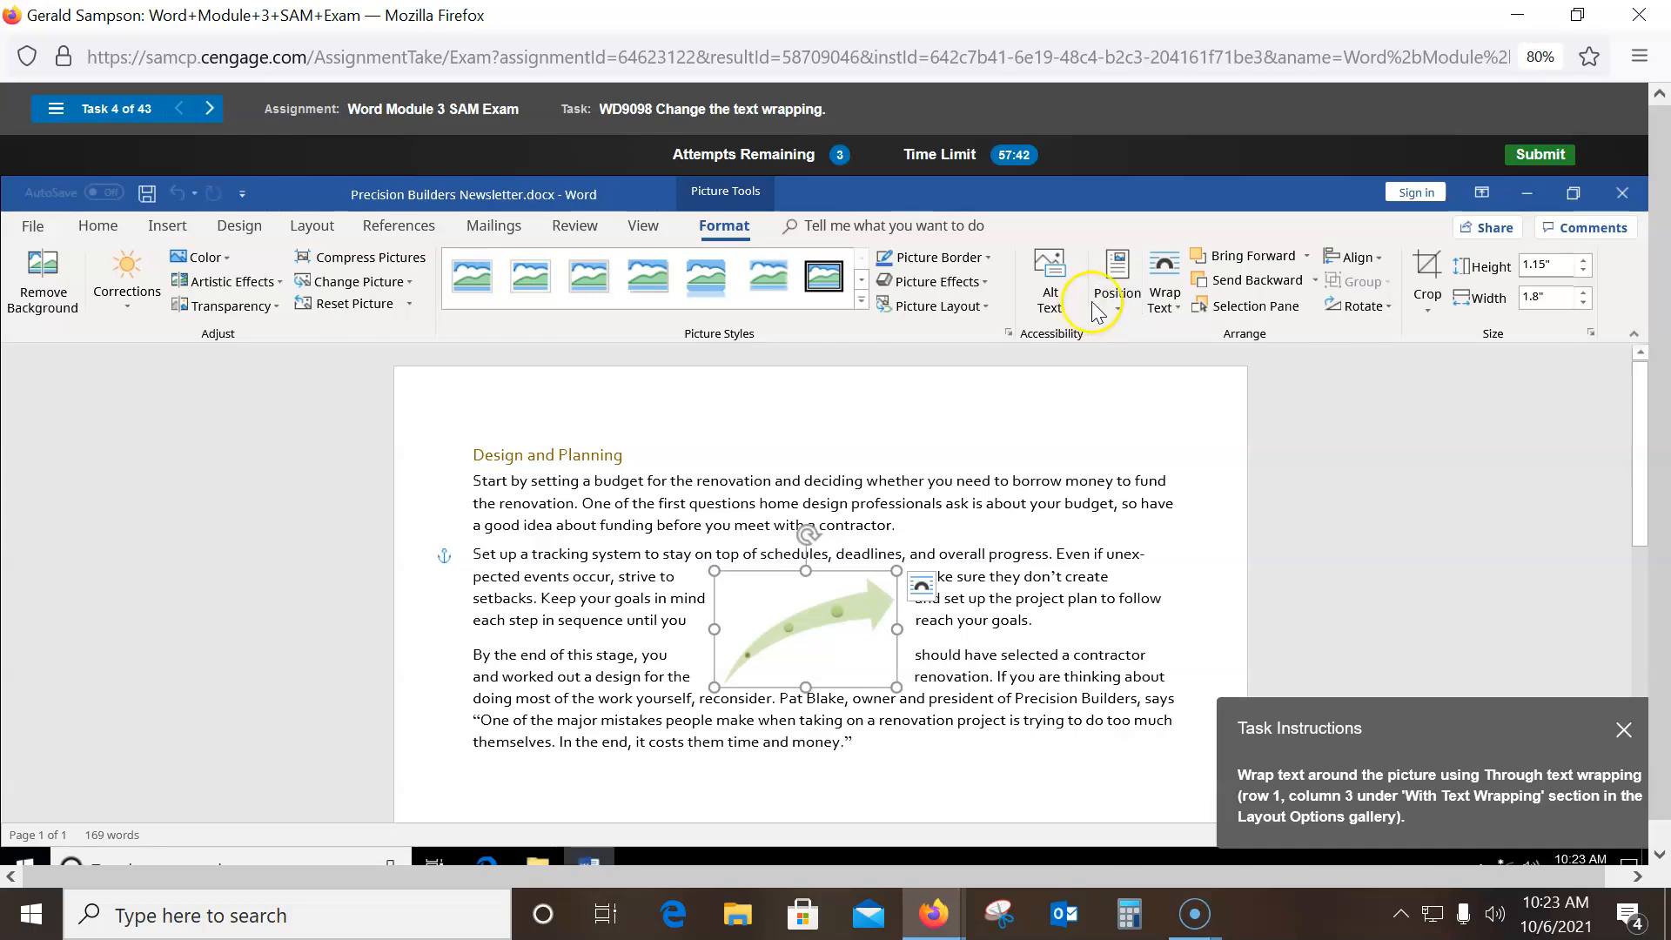
{"action": "left_click", "coordinate": [1157, 310]}
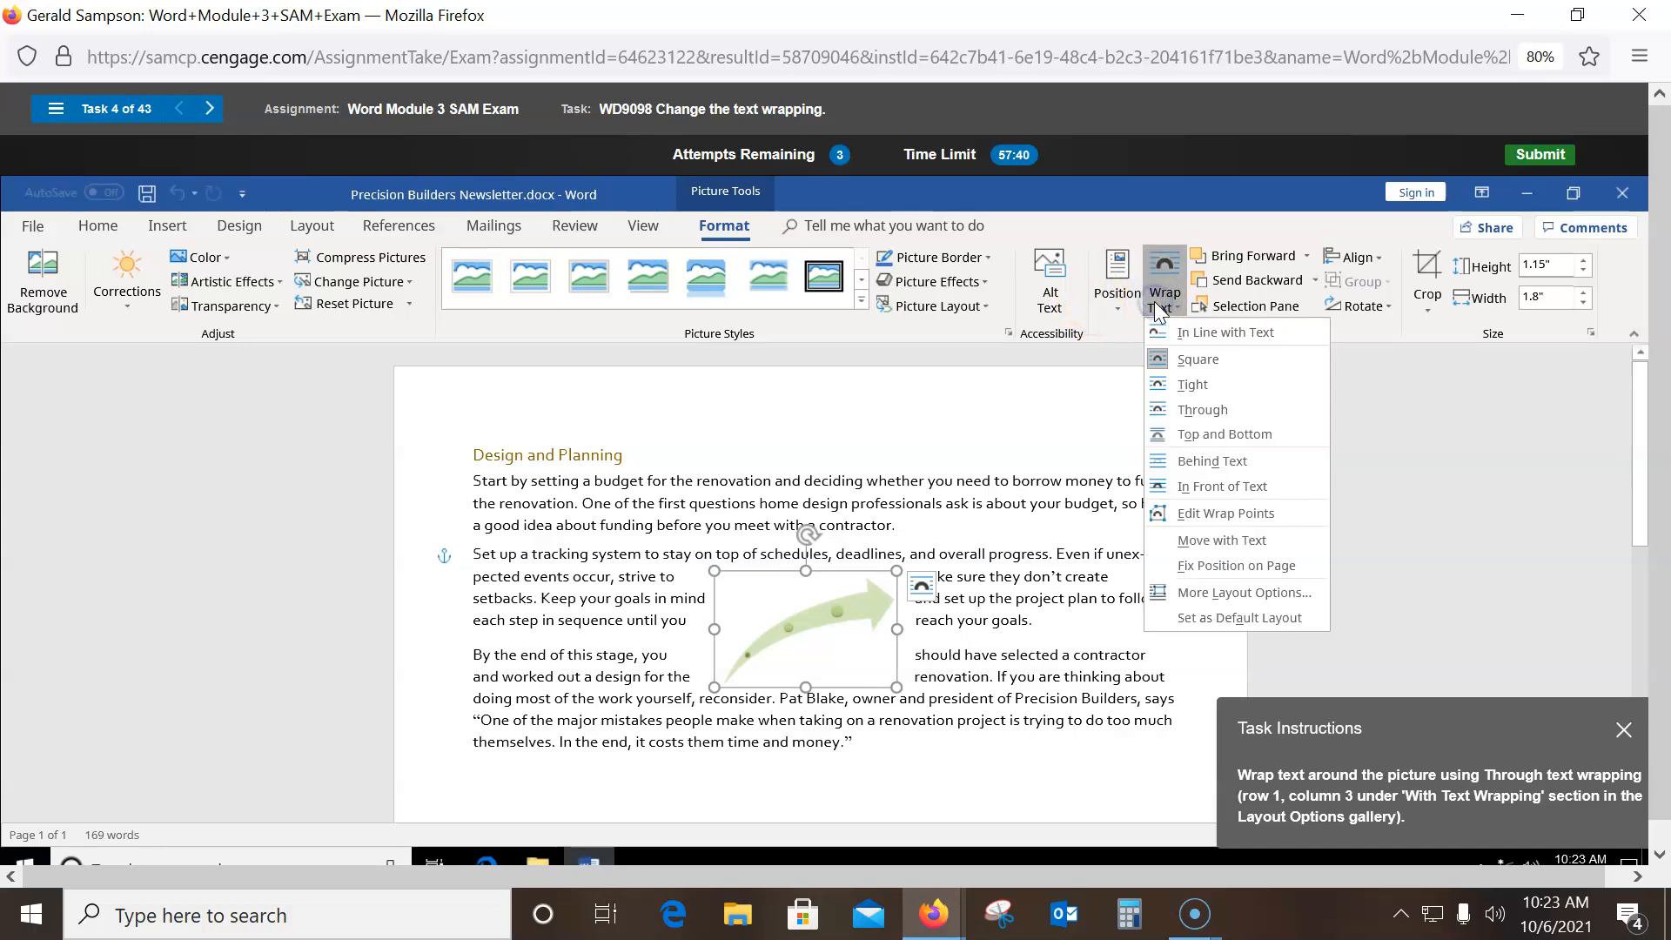
{"action": "left_click", "coordinate": [1190, 413]}
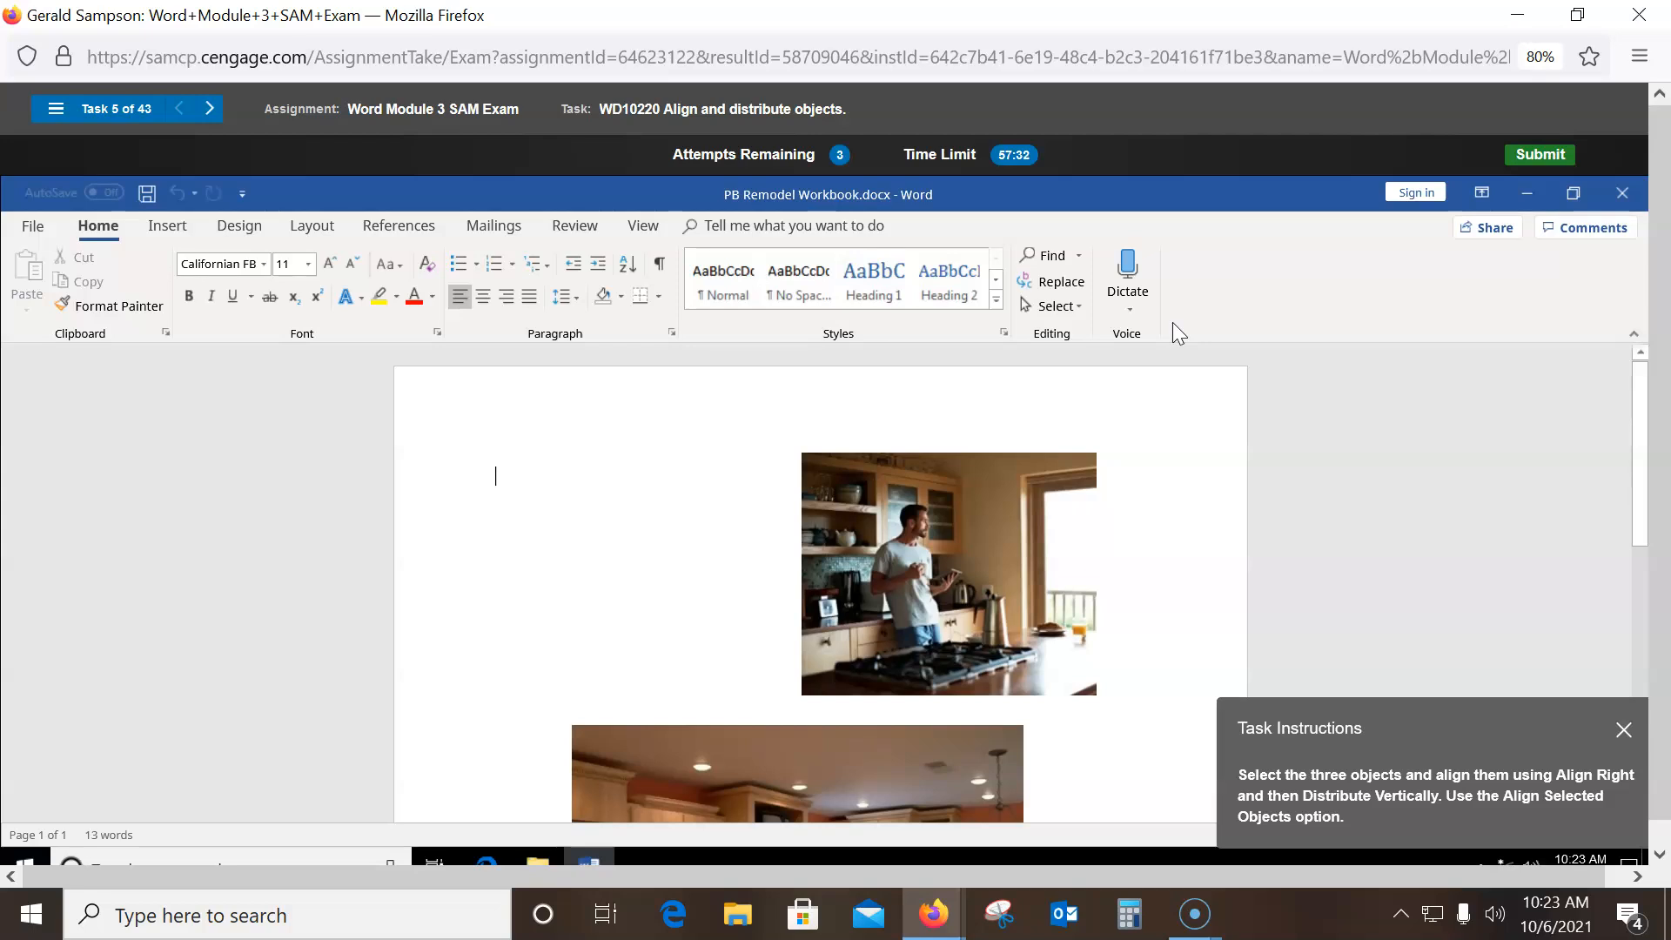
- Zoom out and select both kitchen photos plus the Precision Builders box
{"action": "scroll", "coordinate": [978, 513], "scroll_direction": "down", "scroll_amount": 5}
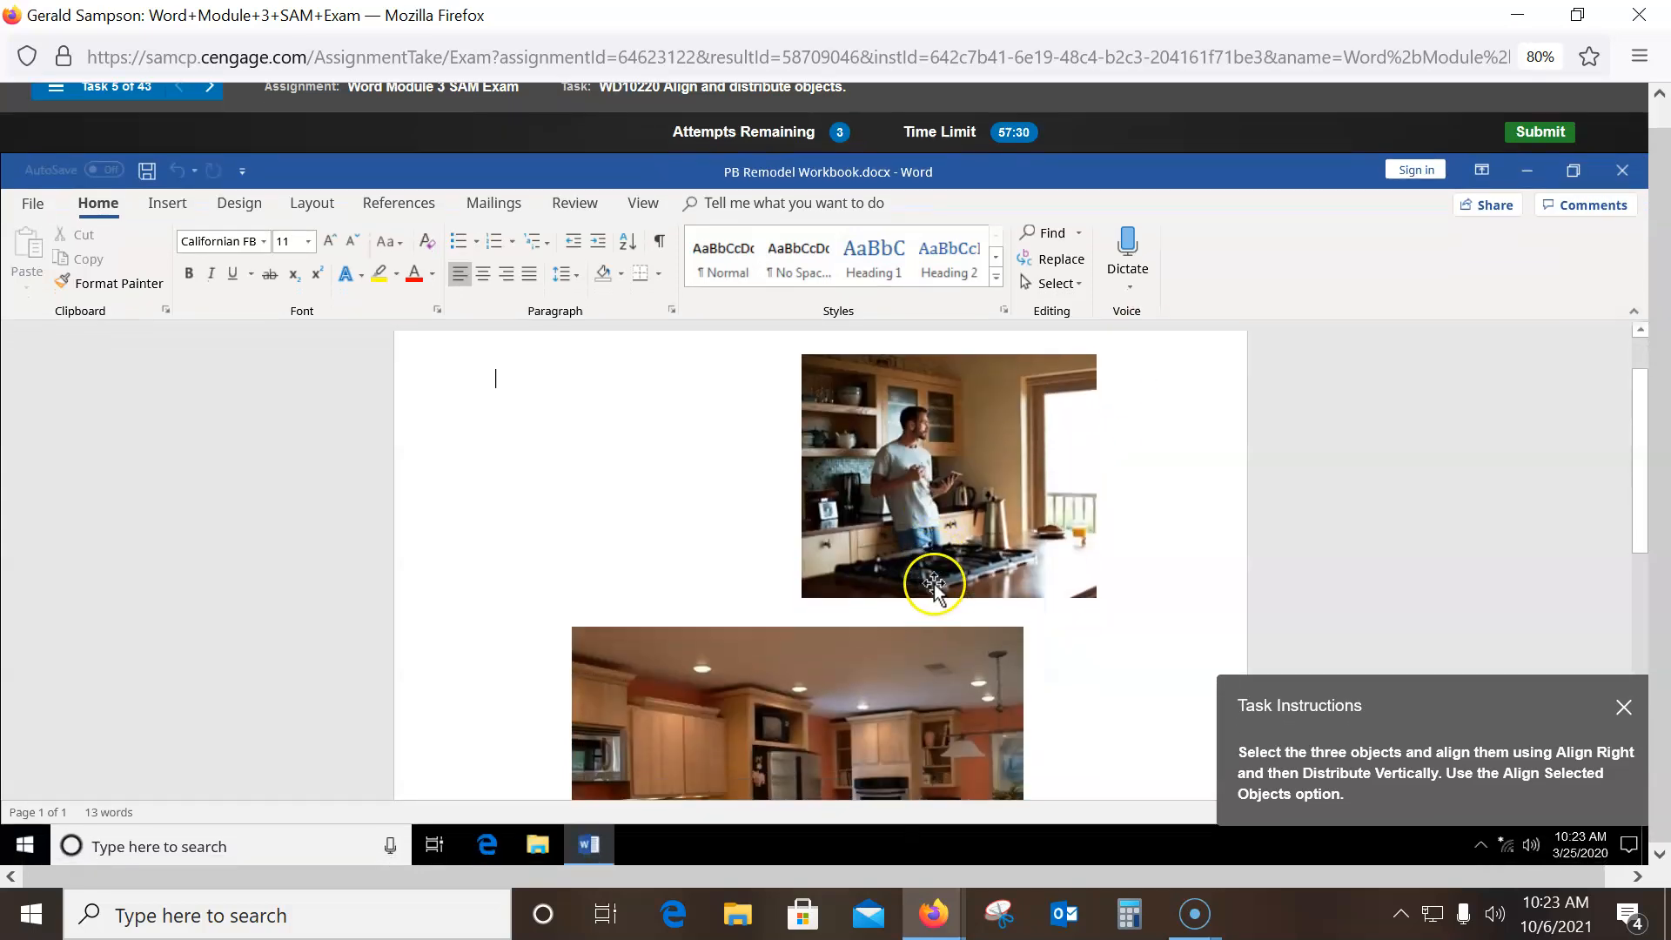
{"action": "scroll", "coordinate": [888, 563], "scroll_direction": "down", "scroll_amount": 4}
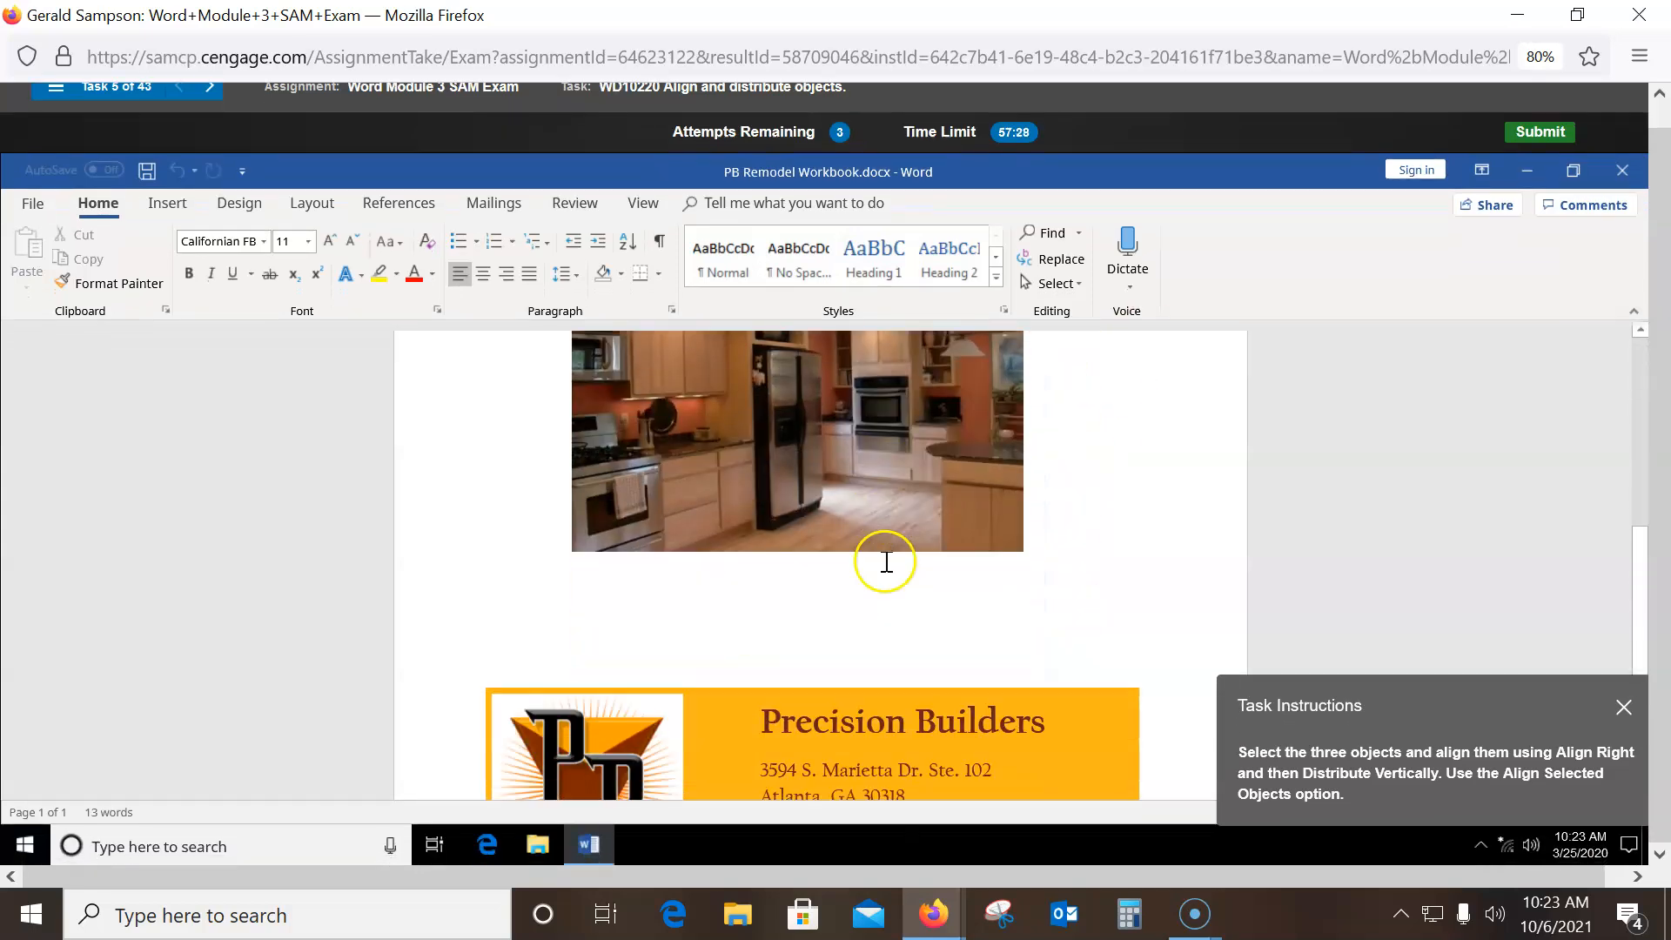
{"action": "scroll", "coordinate": [884, 560], "scroll_direction": "up", "scroll_amount": 5}
{"action": "scroll", "coordinate": [1049, 554], "scroll_direction": "up", "scroll_amount": 2}
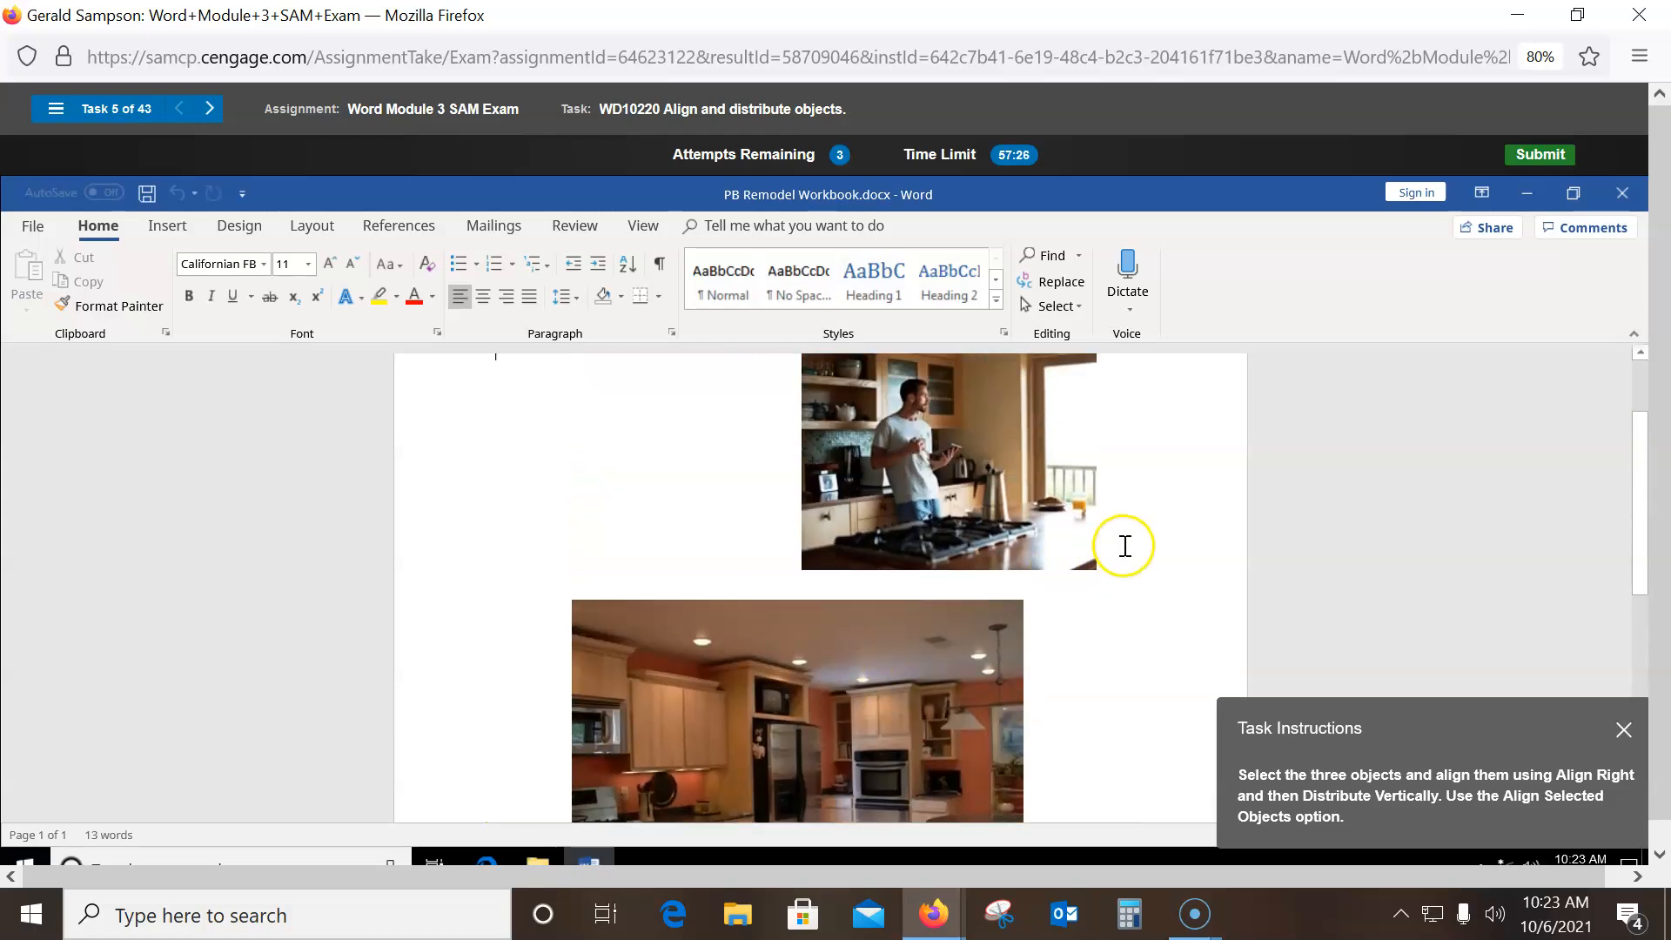
{"action": "key", "text": "ctrl+minus"}
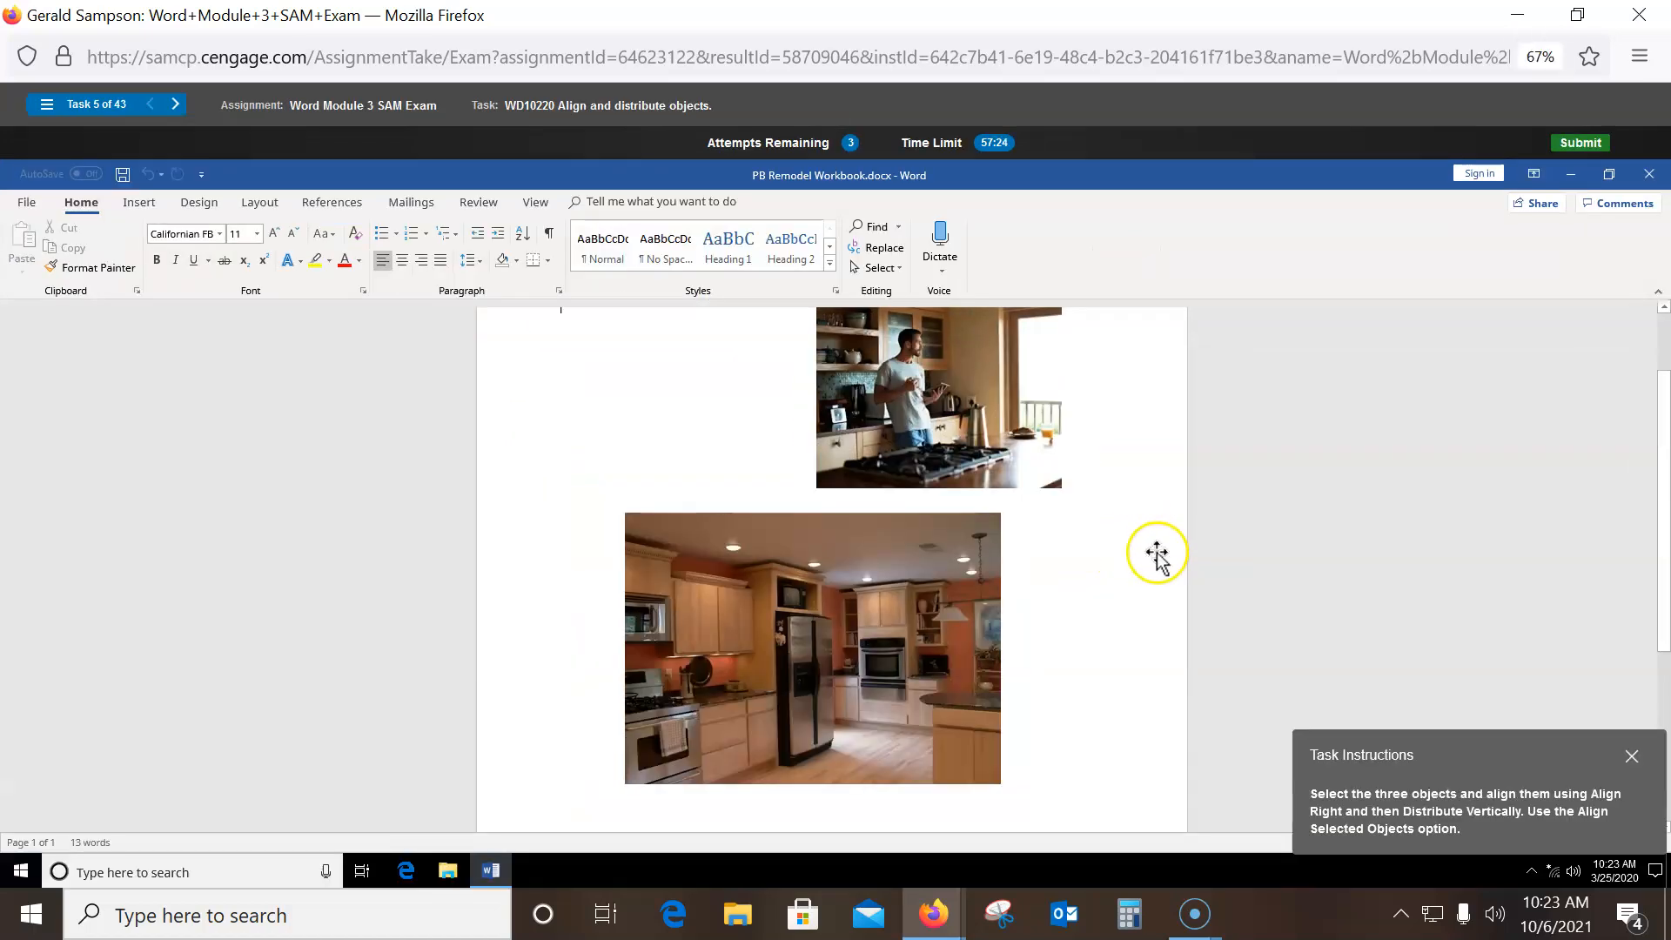
{"action": "key", "text": "ctrl+minus"}
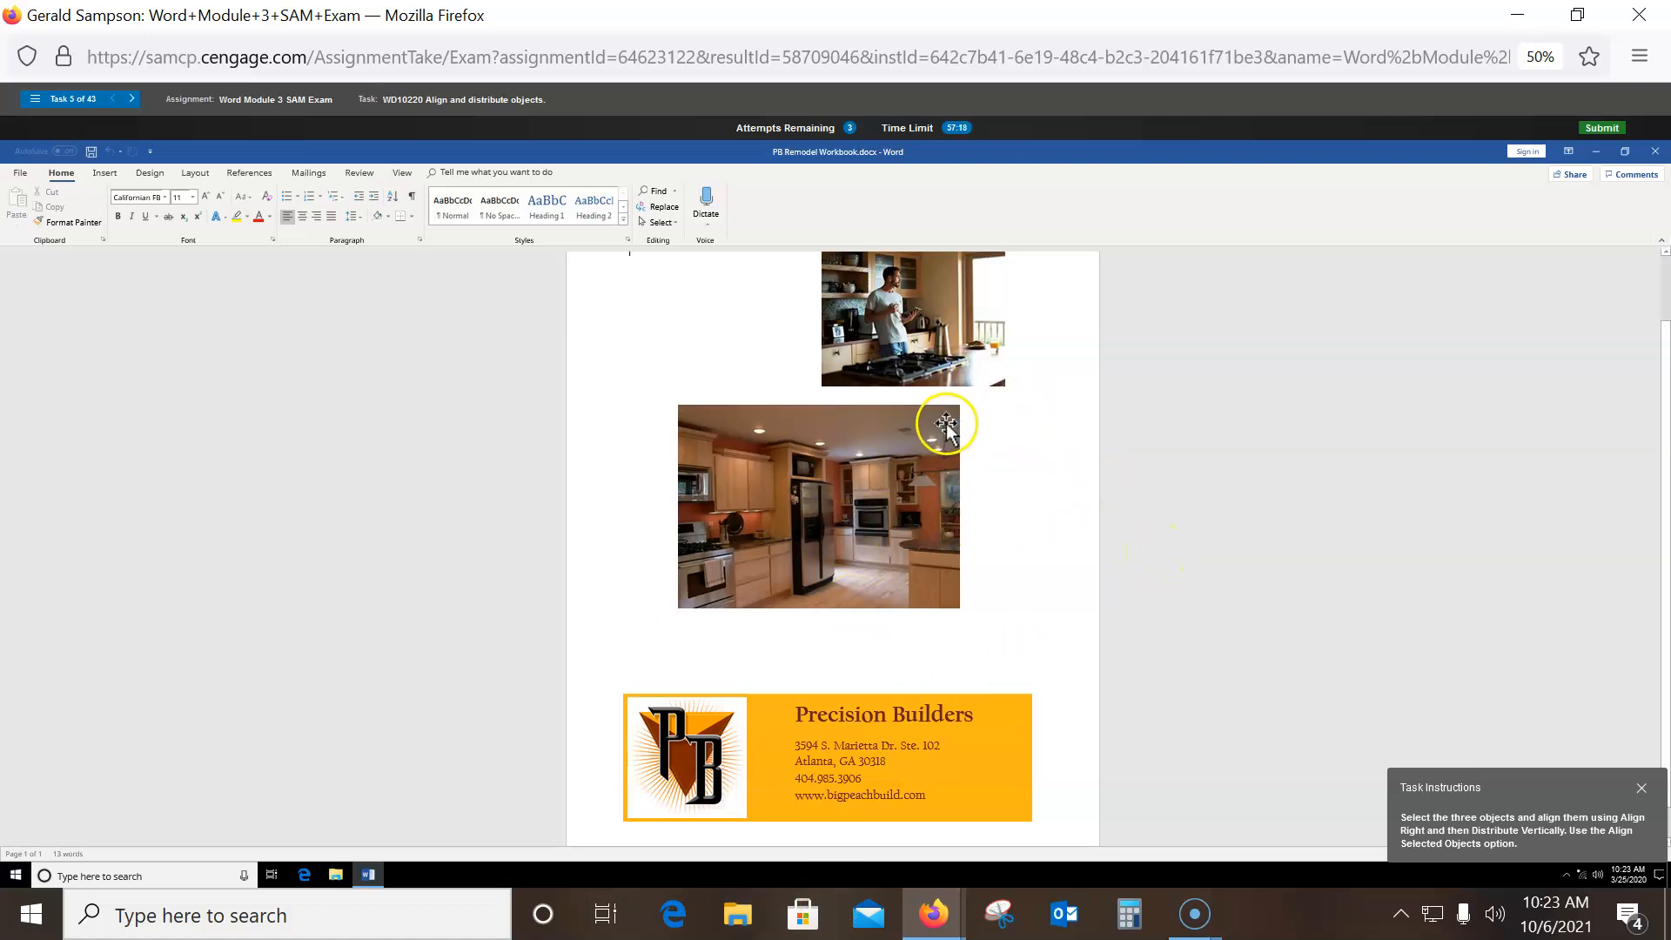
{"action": "left_click", "coordinate": [901, 347]}
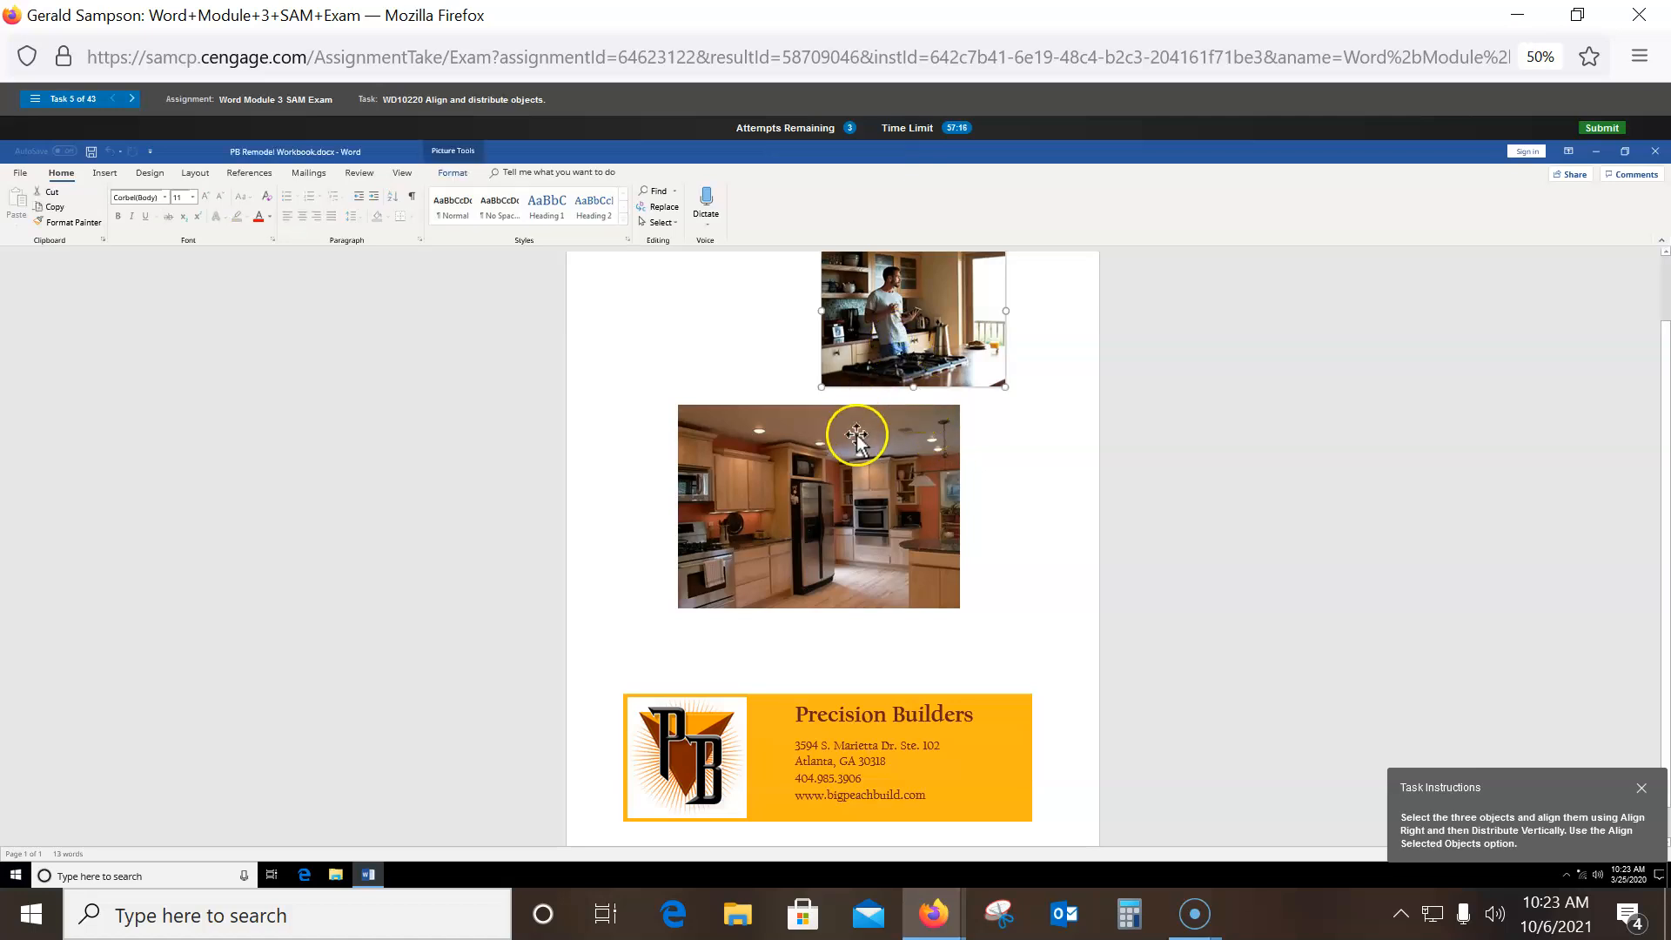
{"action": "left_click", "coordinate": [816, 472], "text": "shift"}
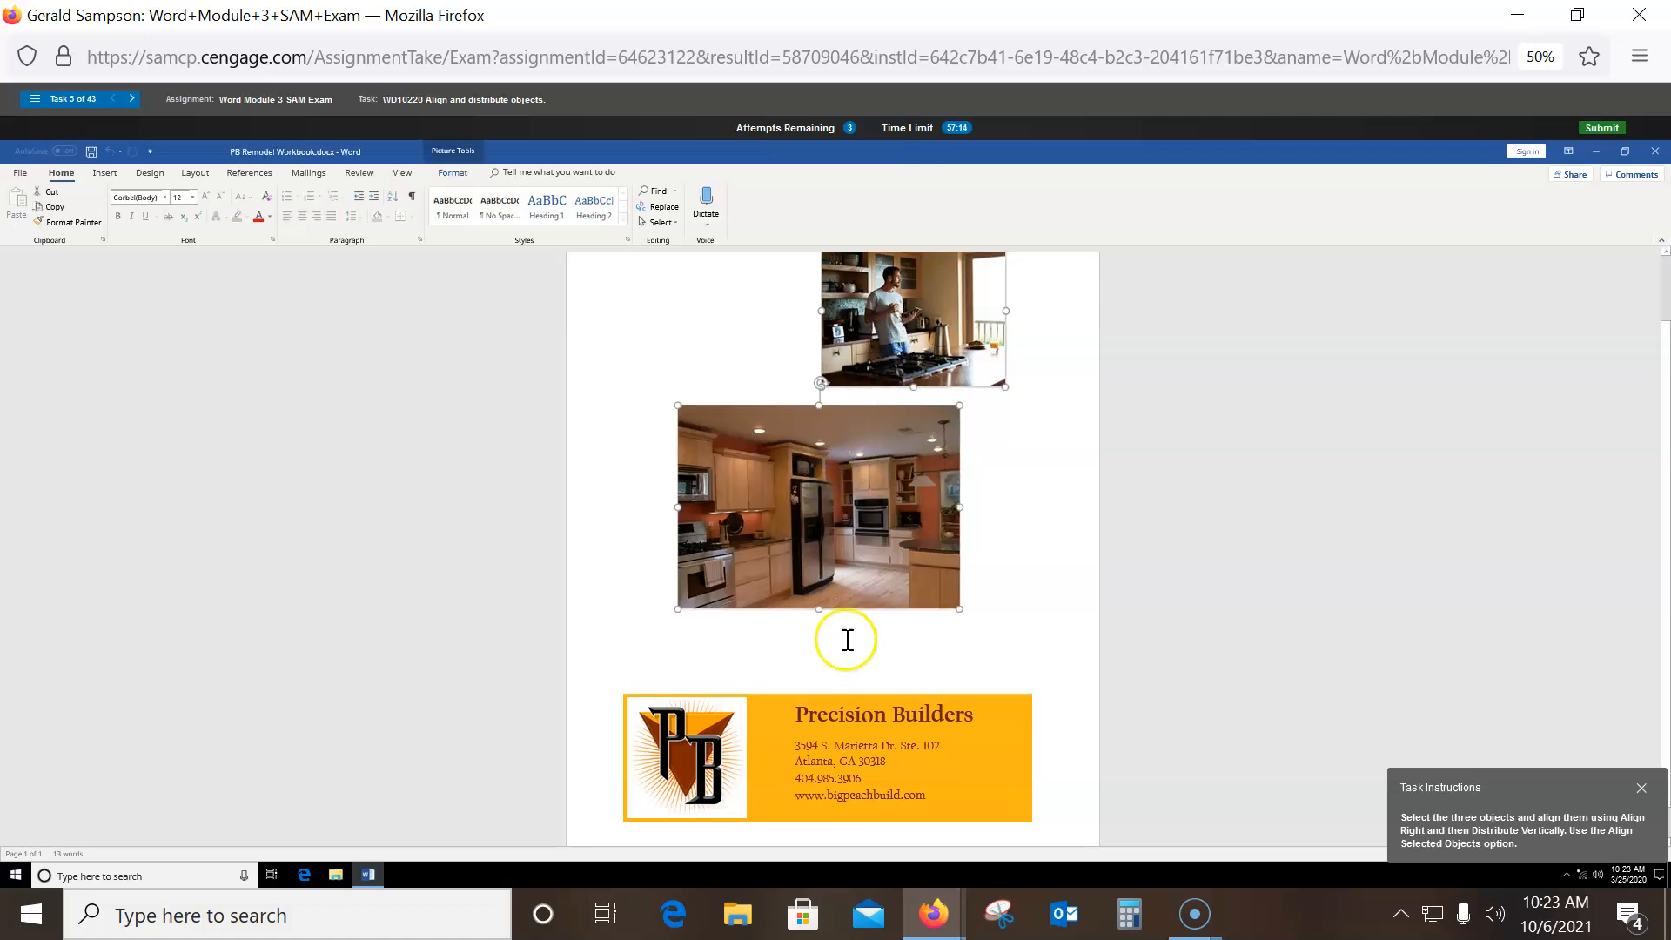
{"action": "left_click", "coordinate": [831, 723], "text": "shift"}
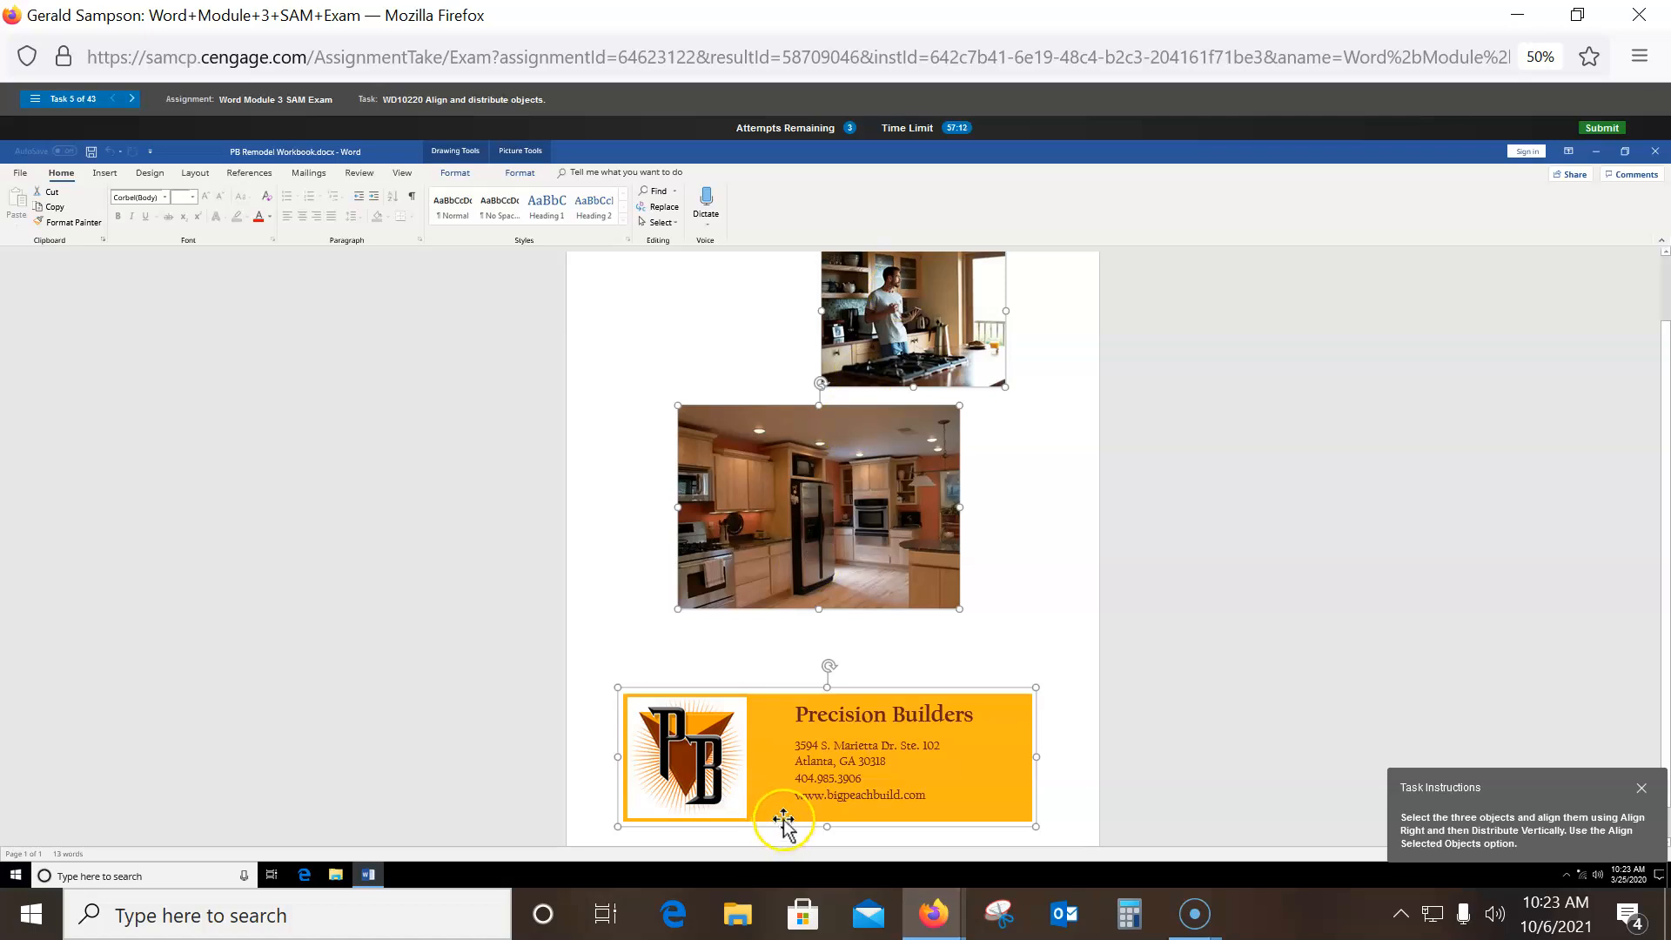
- Align the three selected objects right and distribute them vertically, relative to each other
{"action": "left_click", "coordinate": [518, 173]}
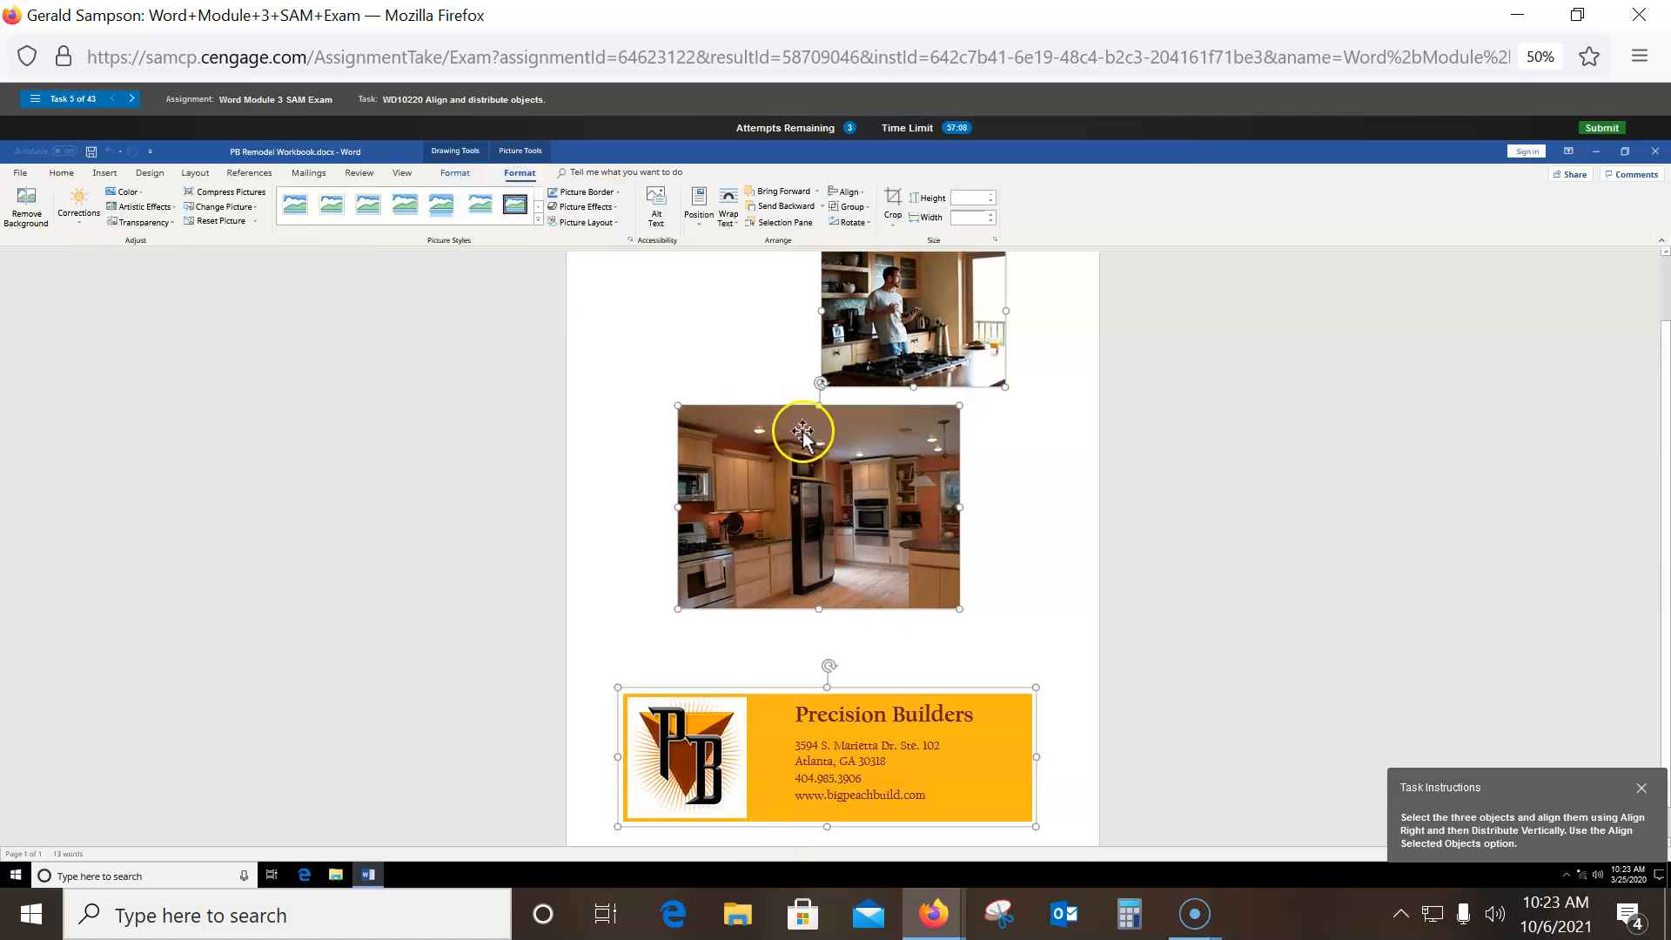
{"action": "left_click", "coordinate": [850, 192]}
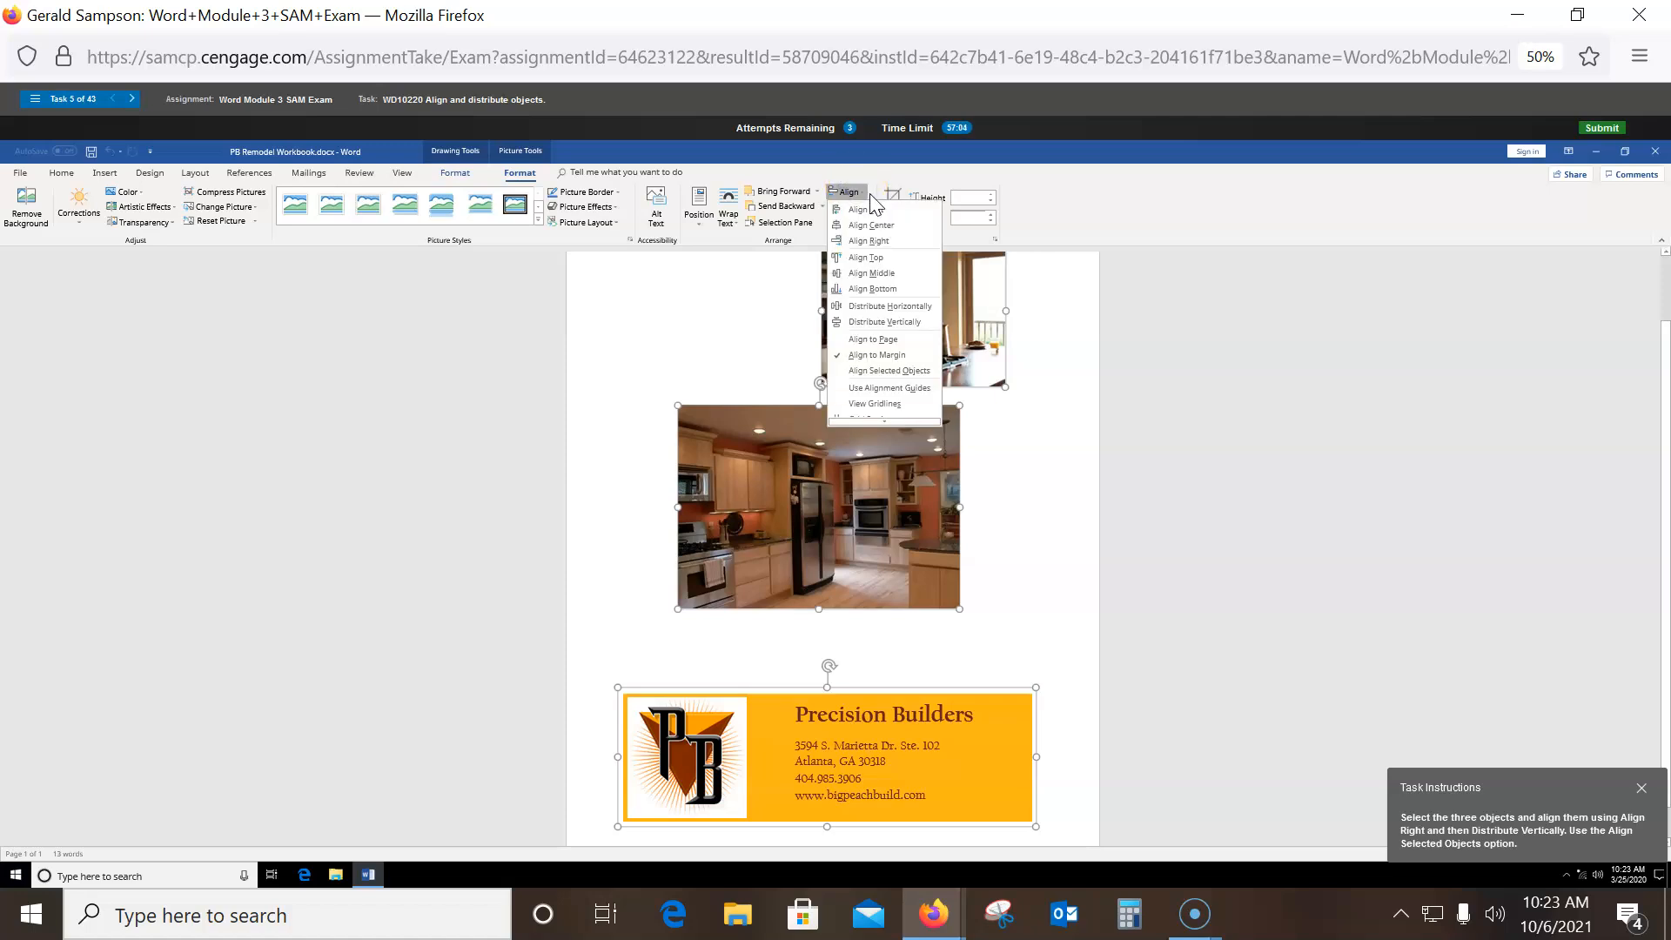
{"action": "left_click", "coordinate": [887, 376]}
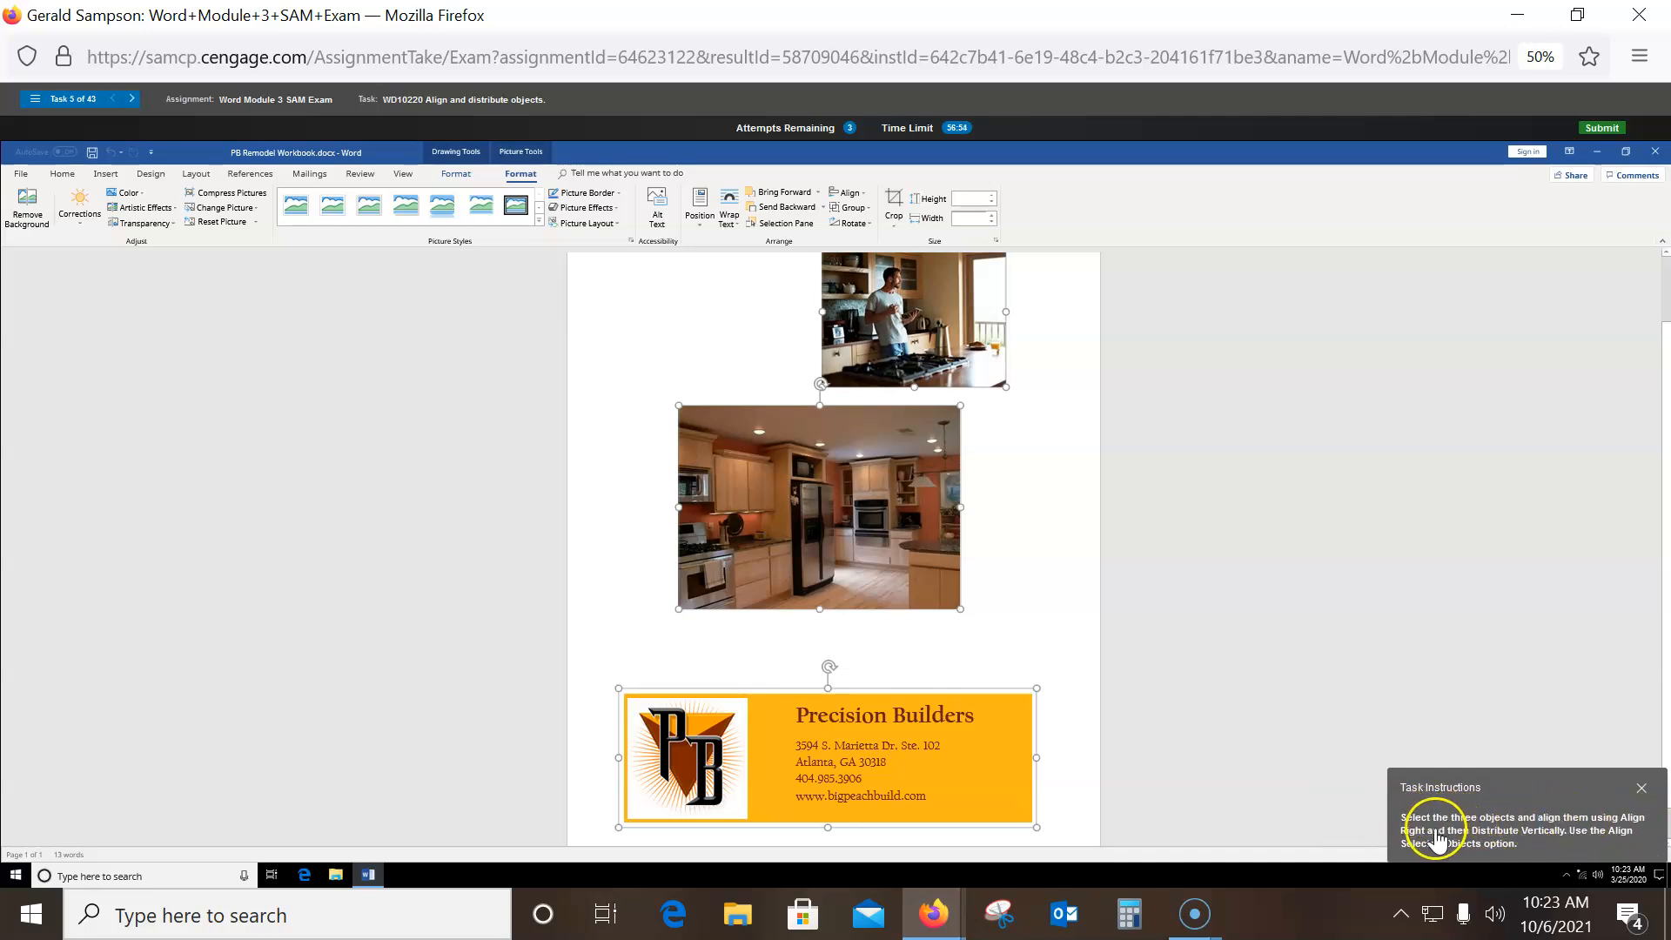
{"action": "left_click", "coordinate": [849, 194]}
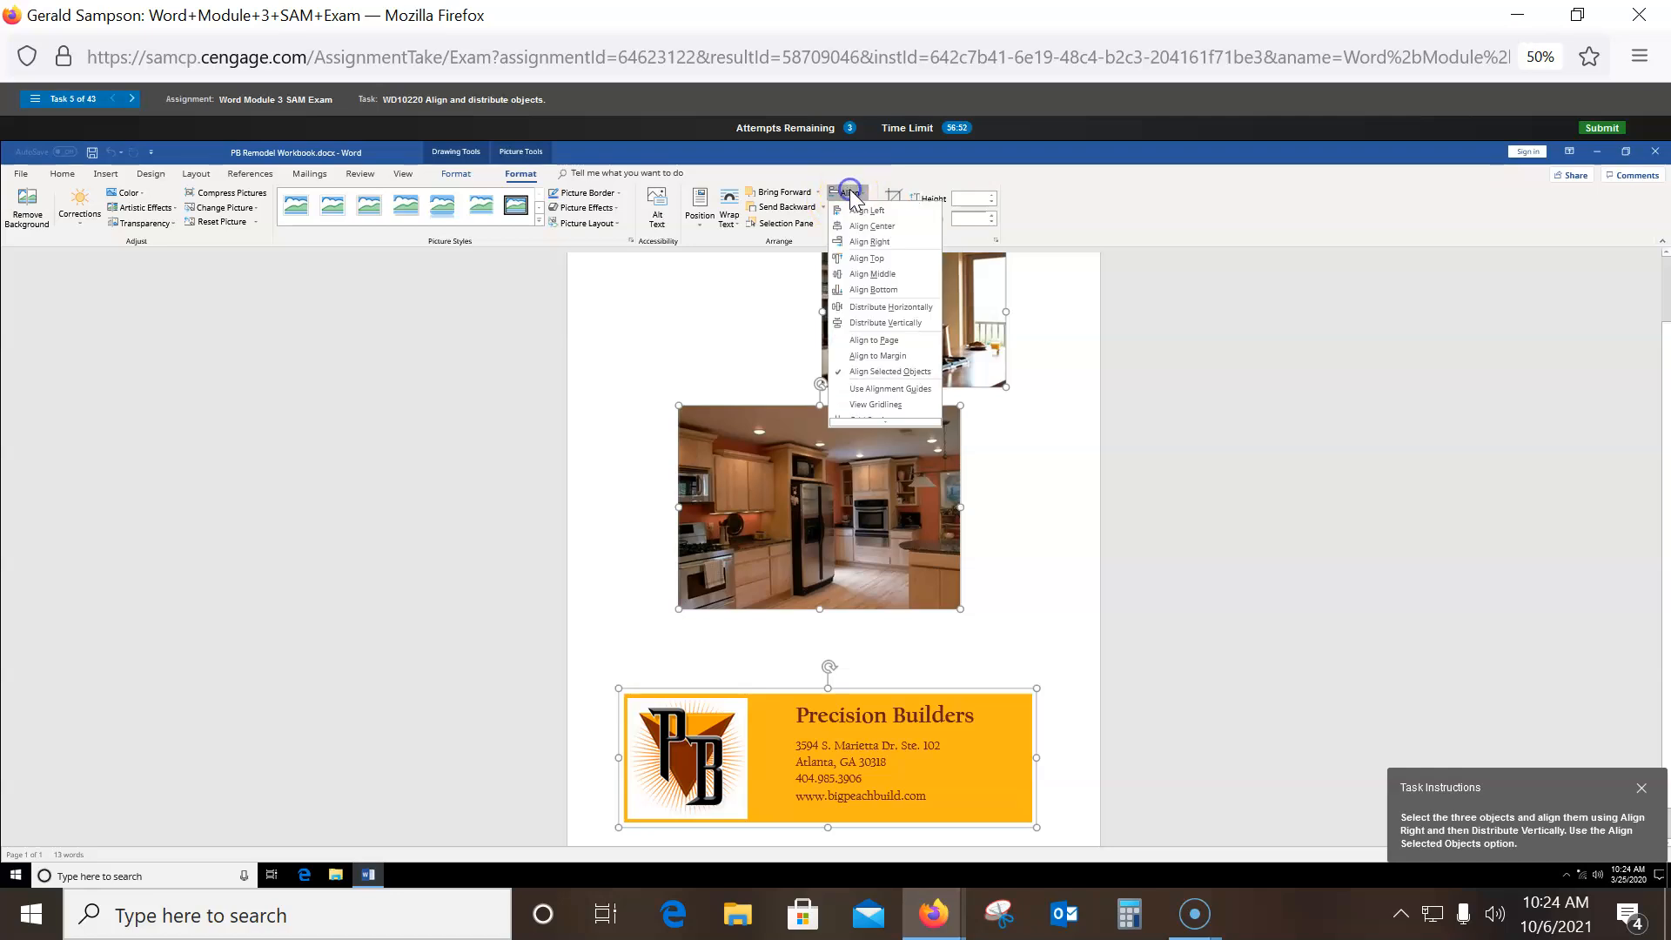
{"action": "left_click", "coordinate": [869, 241]}
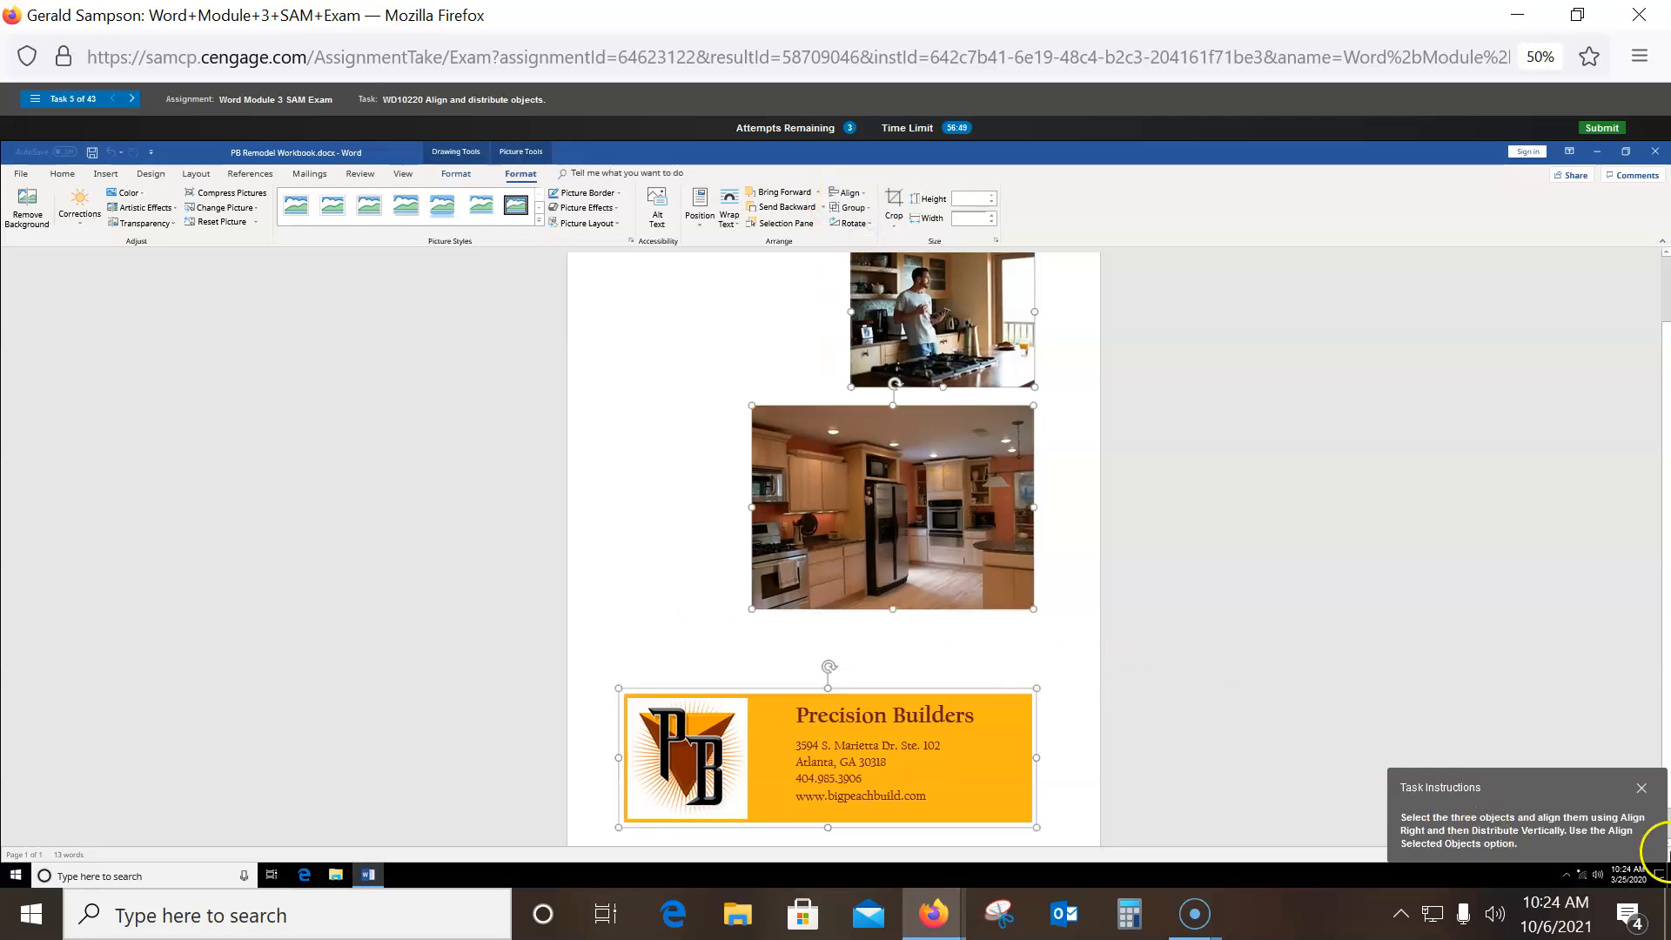
{"action": "left_click", "coordinate": [850, 195]}
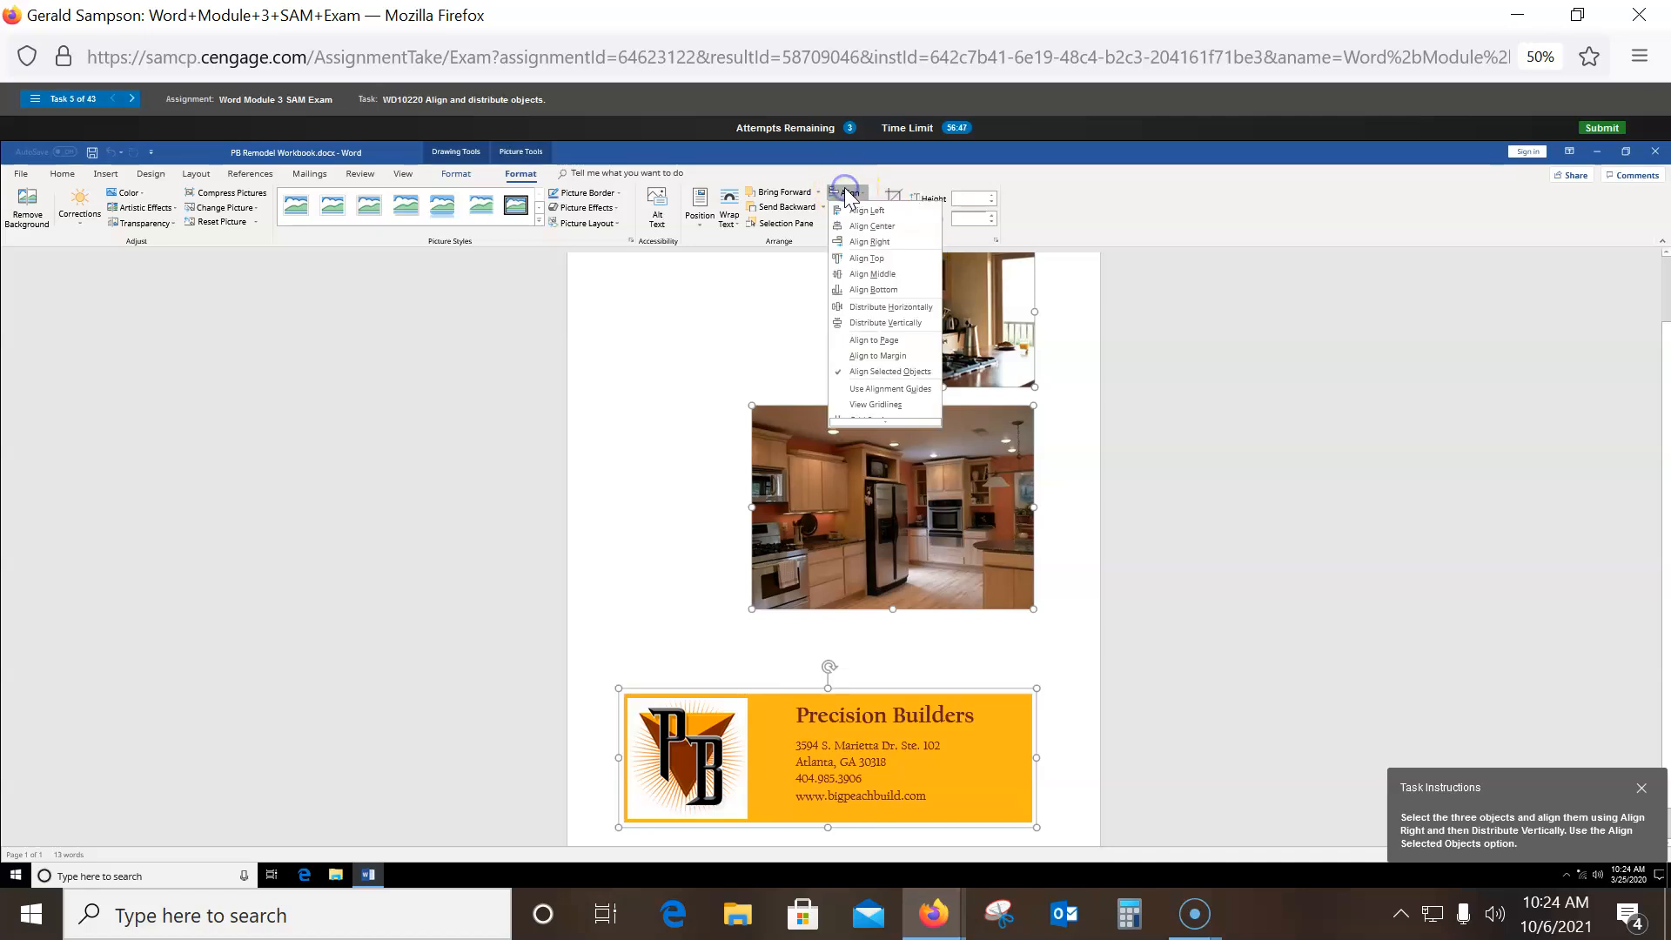
{"action": "left_click", "coordinate": [885, 323]}
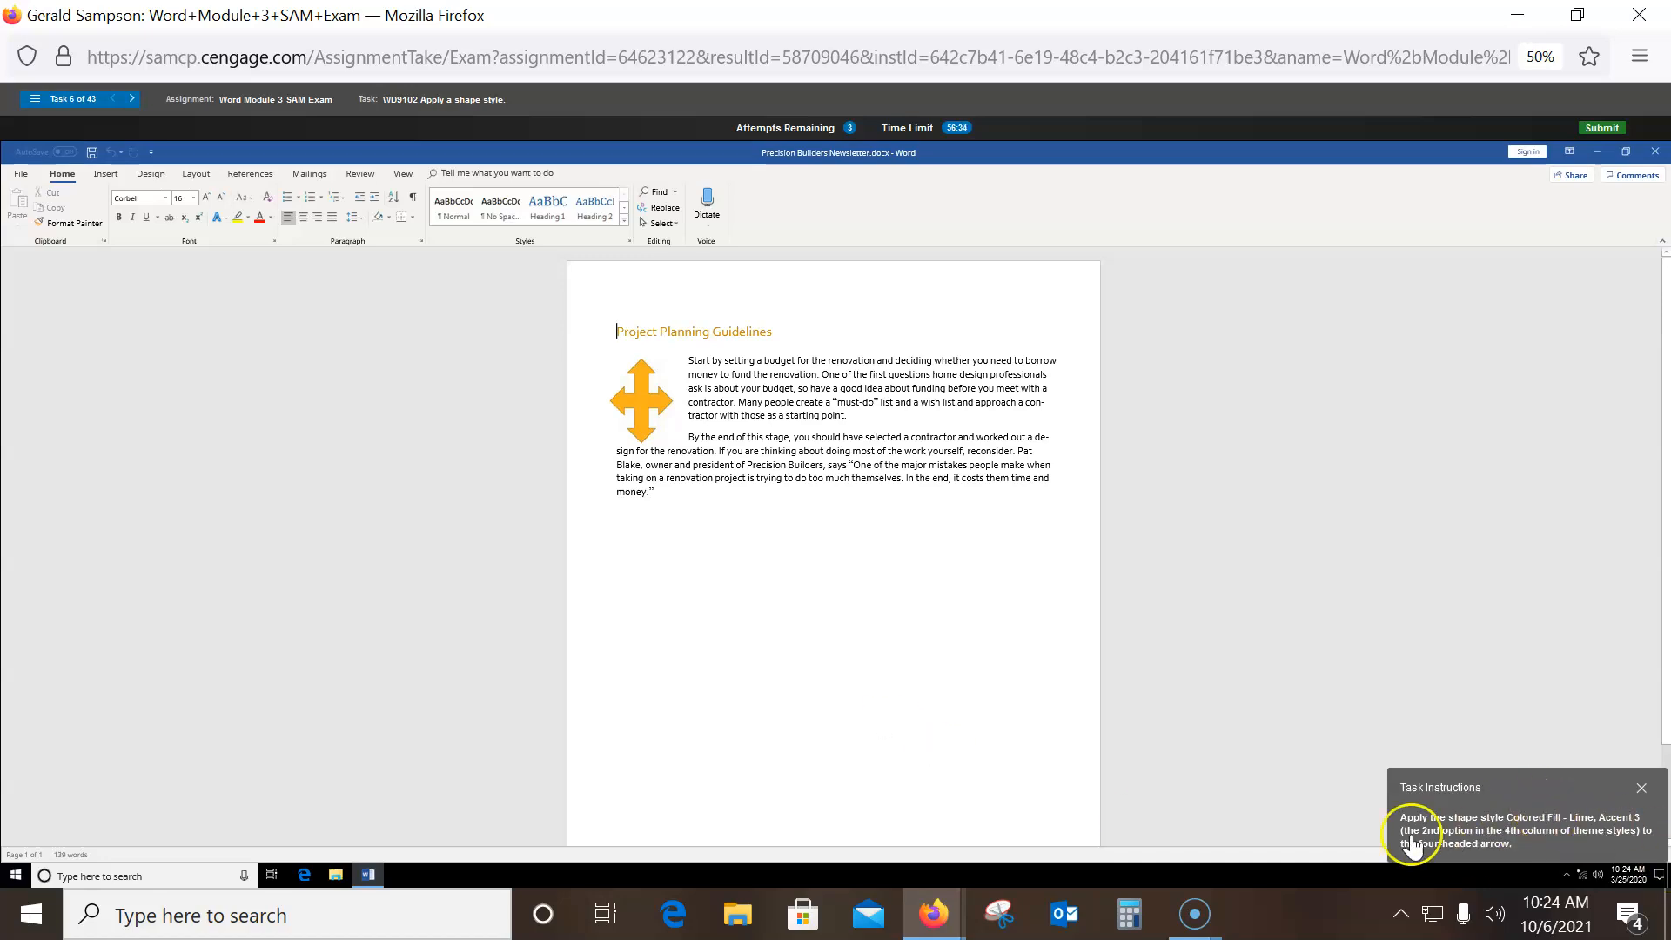
- Apply the Colored Fill - Lime, Accent 3 shape style to the four-headed arrow
{"action": "left_click", "coordinate": [630, 399]}
{"action": "left_click", "coordinate": [454, 175]}
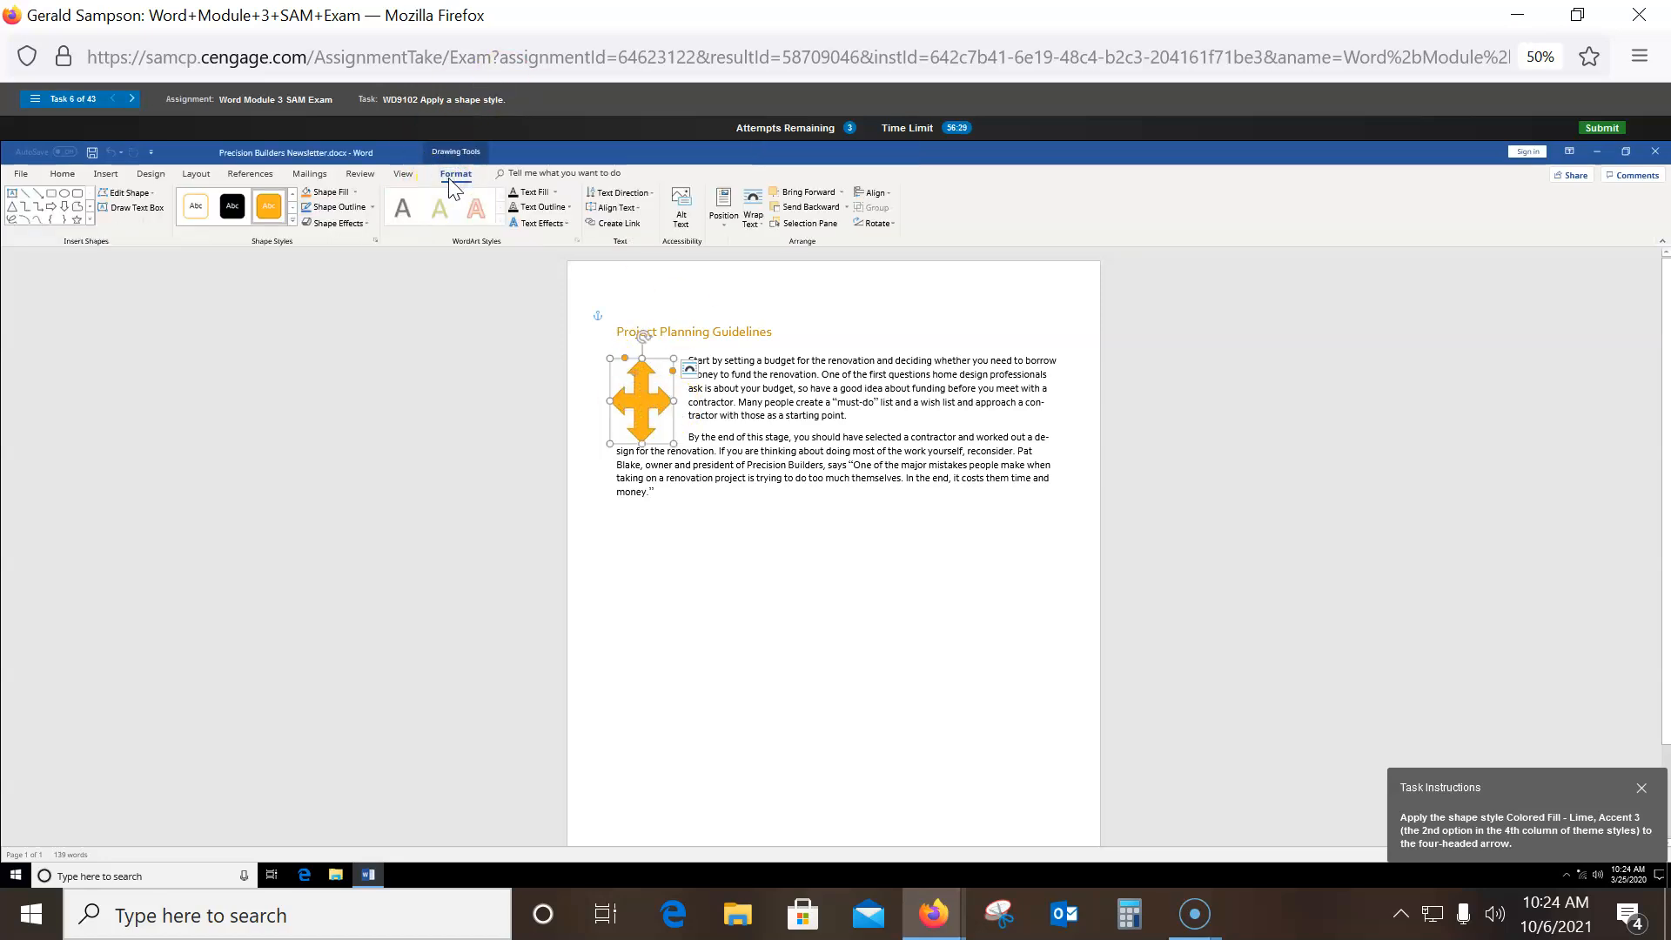
{"action": "left_click", "coordinate": [355, 192]}
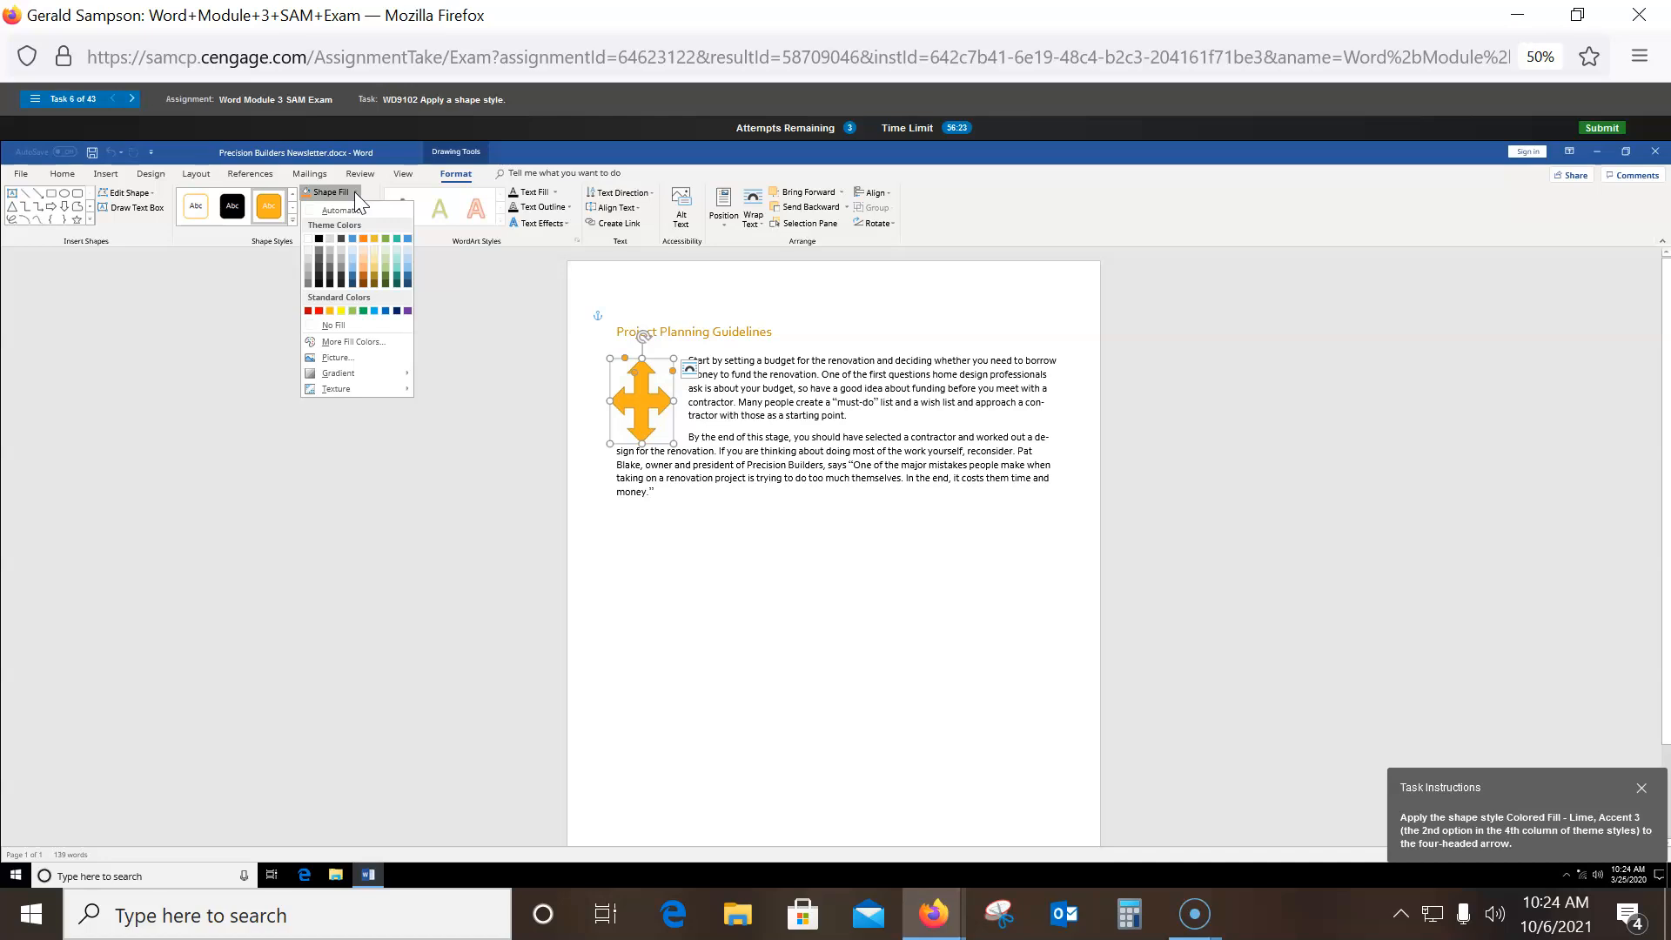
{"action": "left_click", "coordinate": [292, 220]}
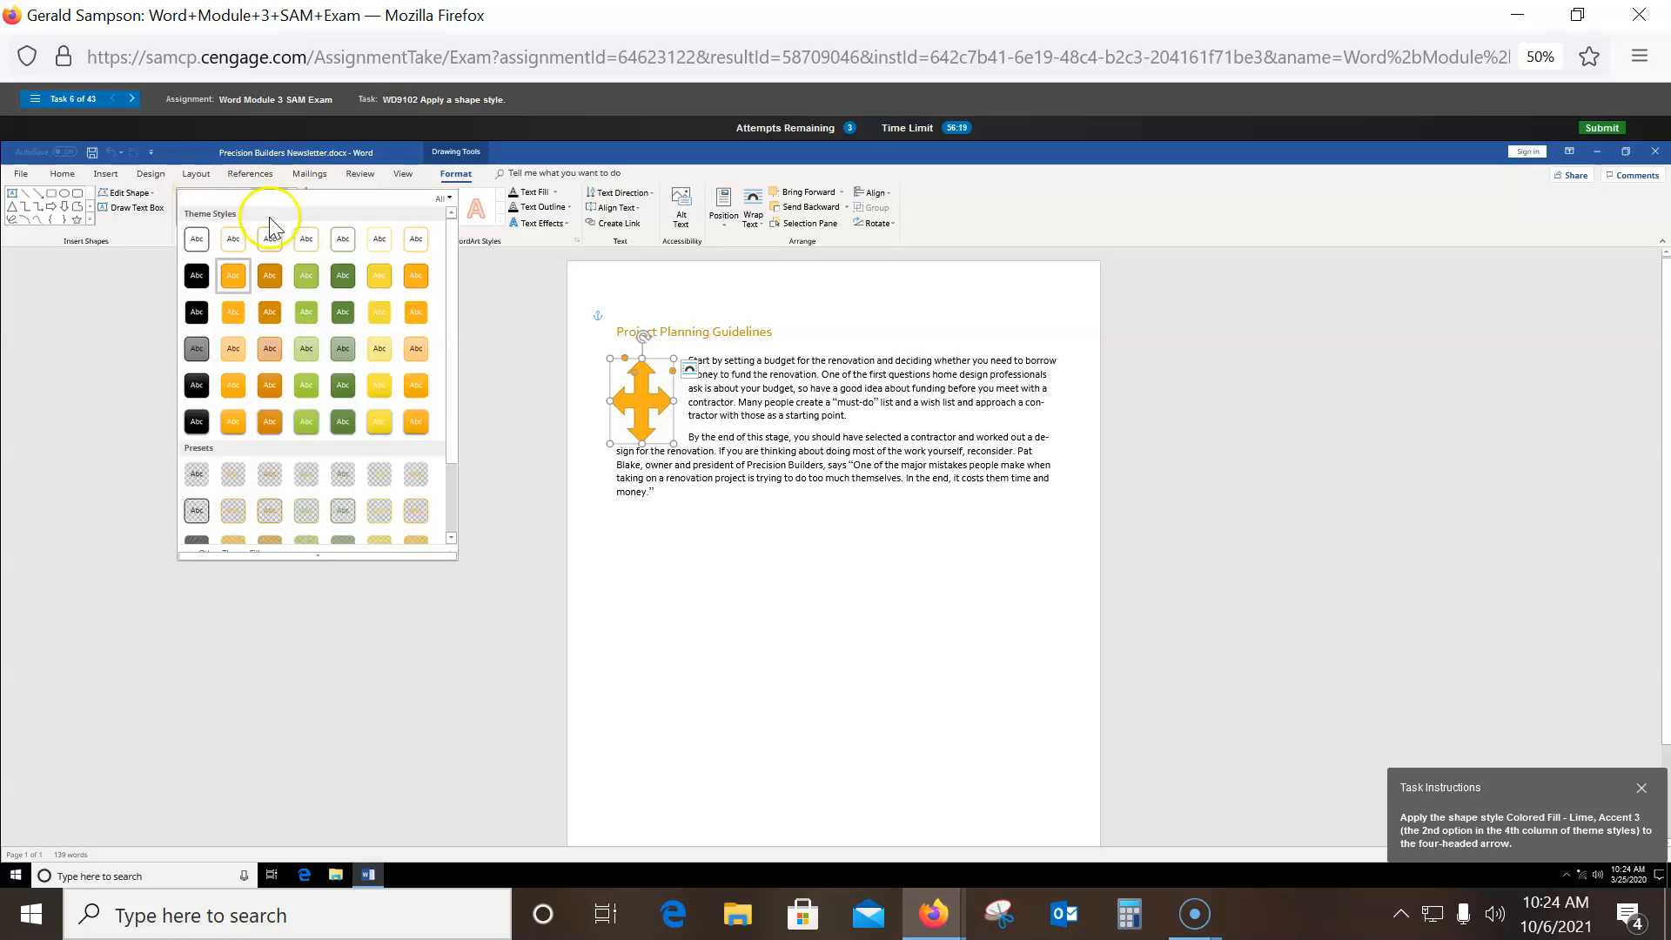
{"action": "left_click", "coordinate": [301, 286]}
{"action": "left_click", "coordinate": [299, 281]}
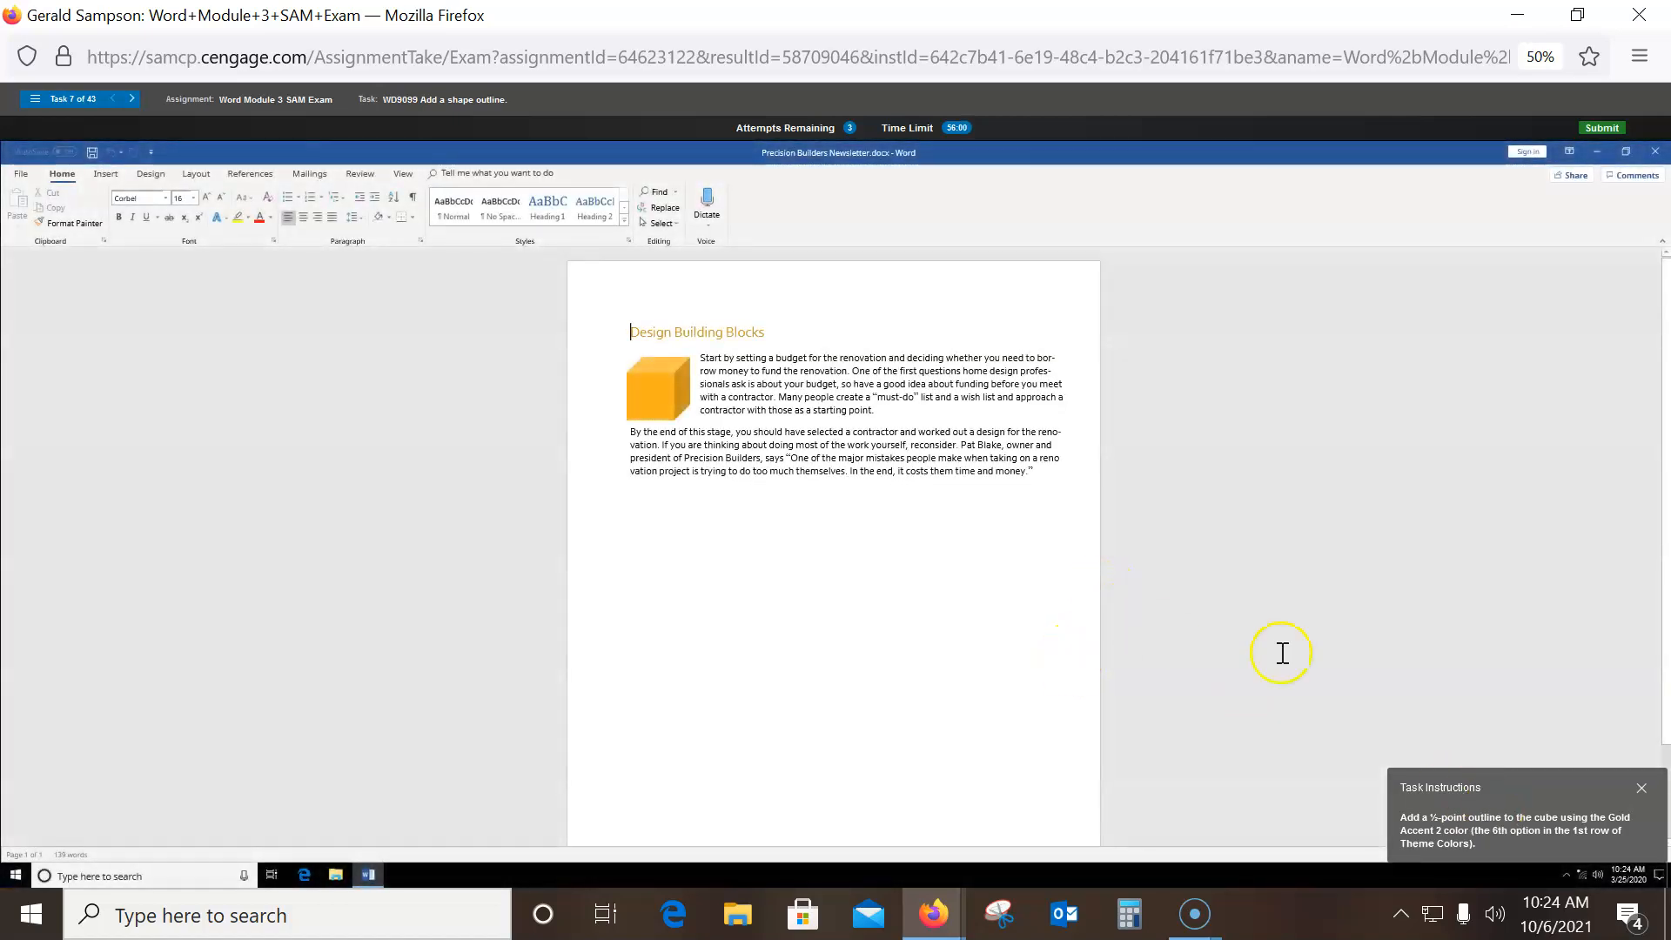
- Give the orange cube a Gold, Accent 2 outline with ½ pt weight
{"action": "left_click", "coordinate": [661, 381]}
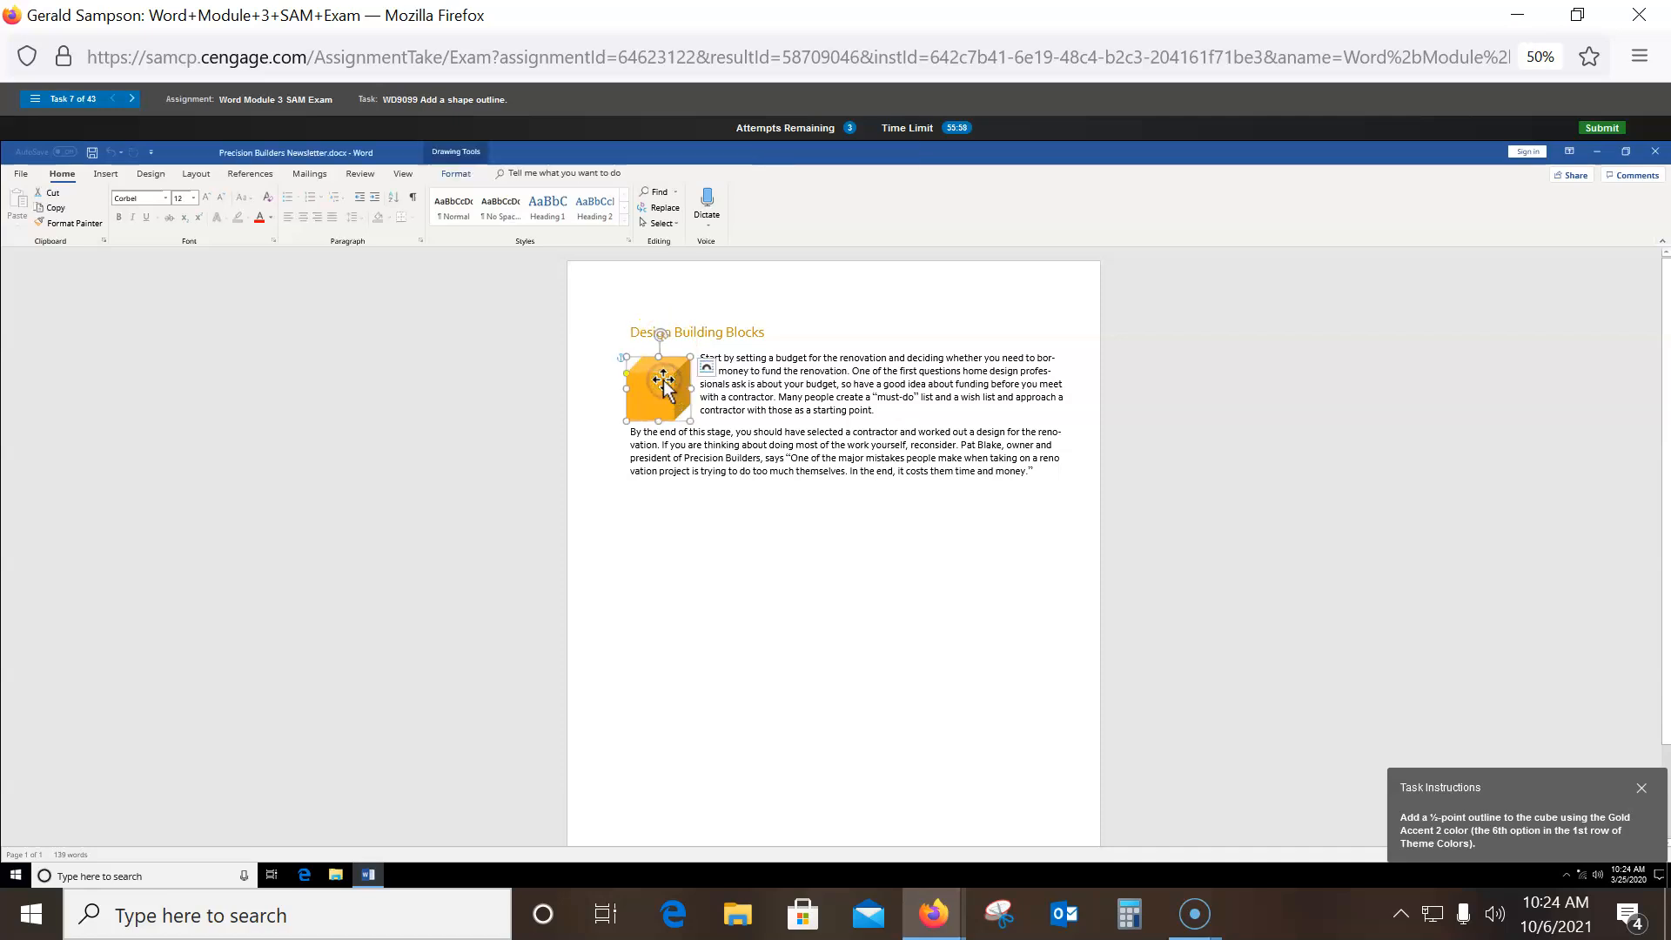
{"action": "left_click", "coordinate": [454, 174]}
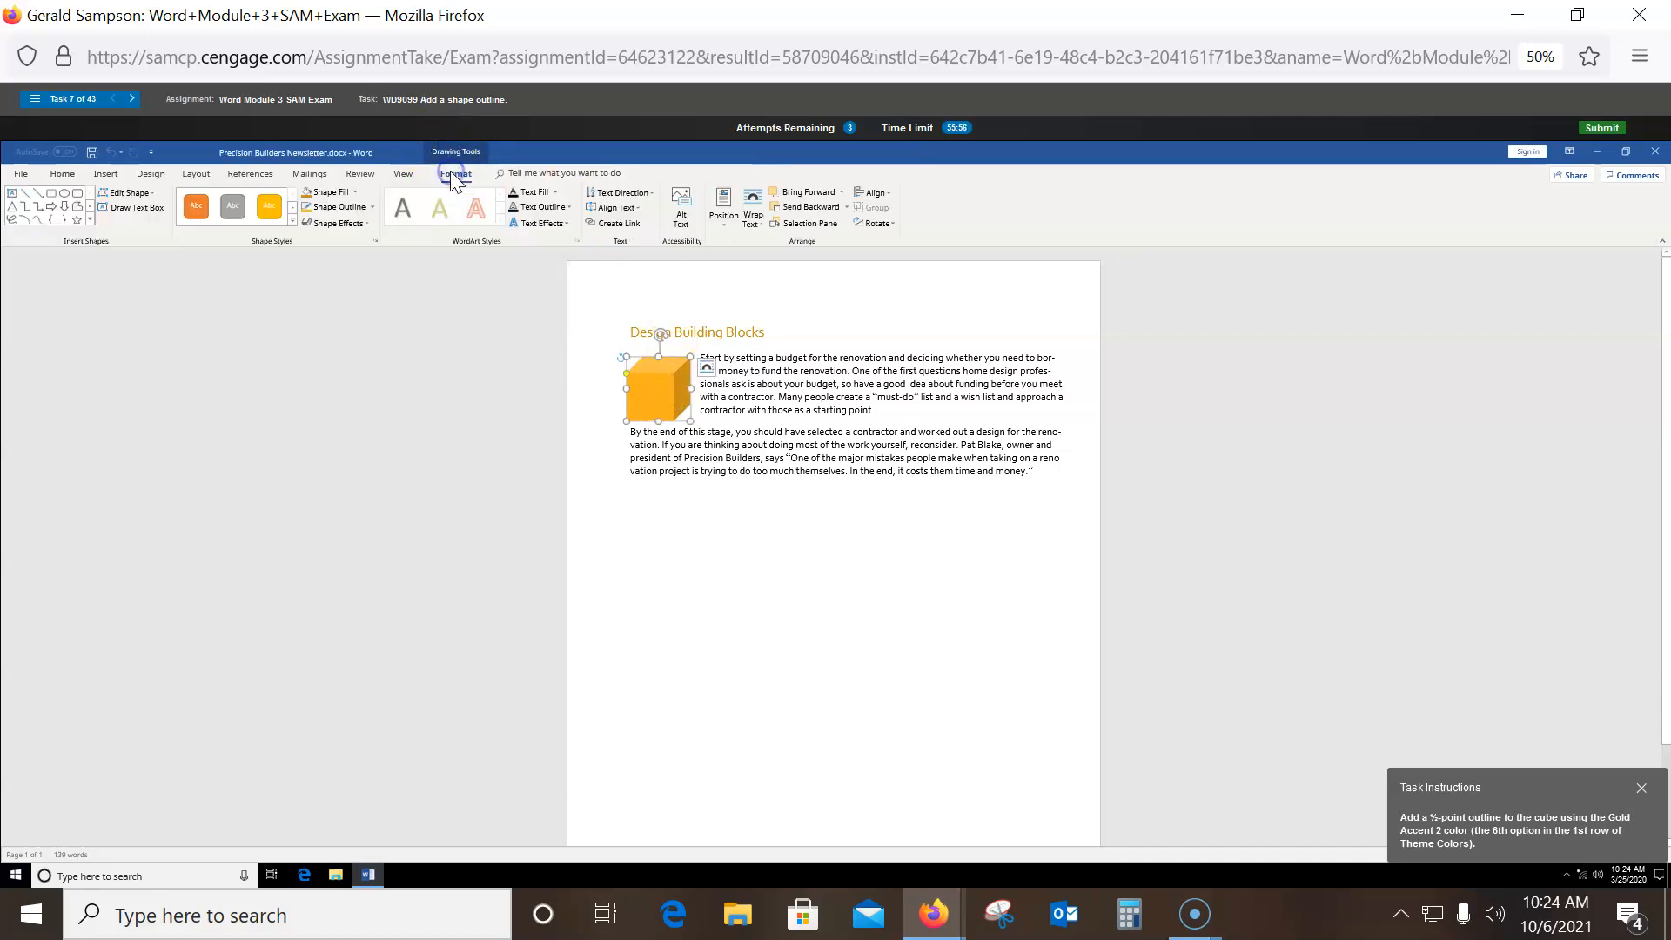
{"action": "left_click", "coordinate": [352, 205]}
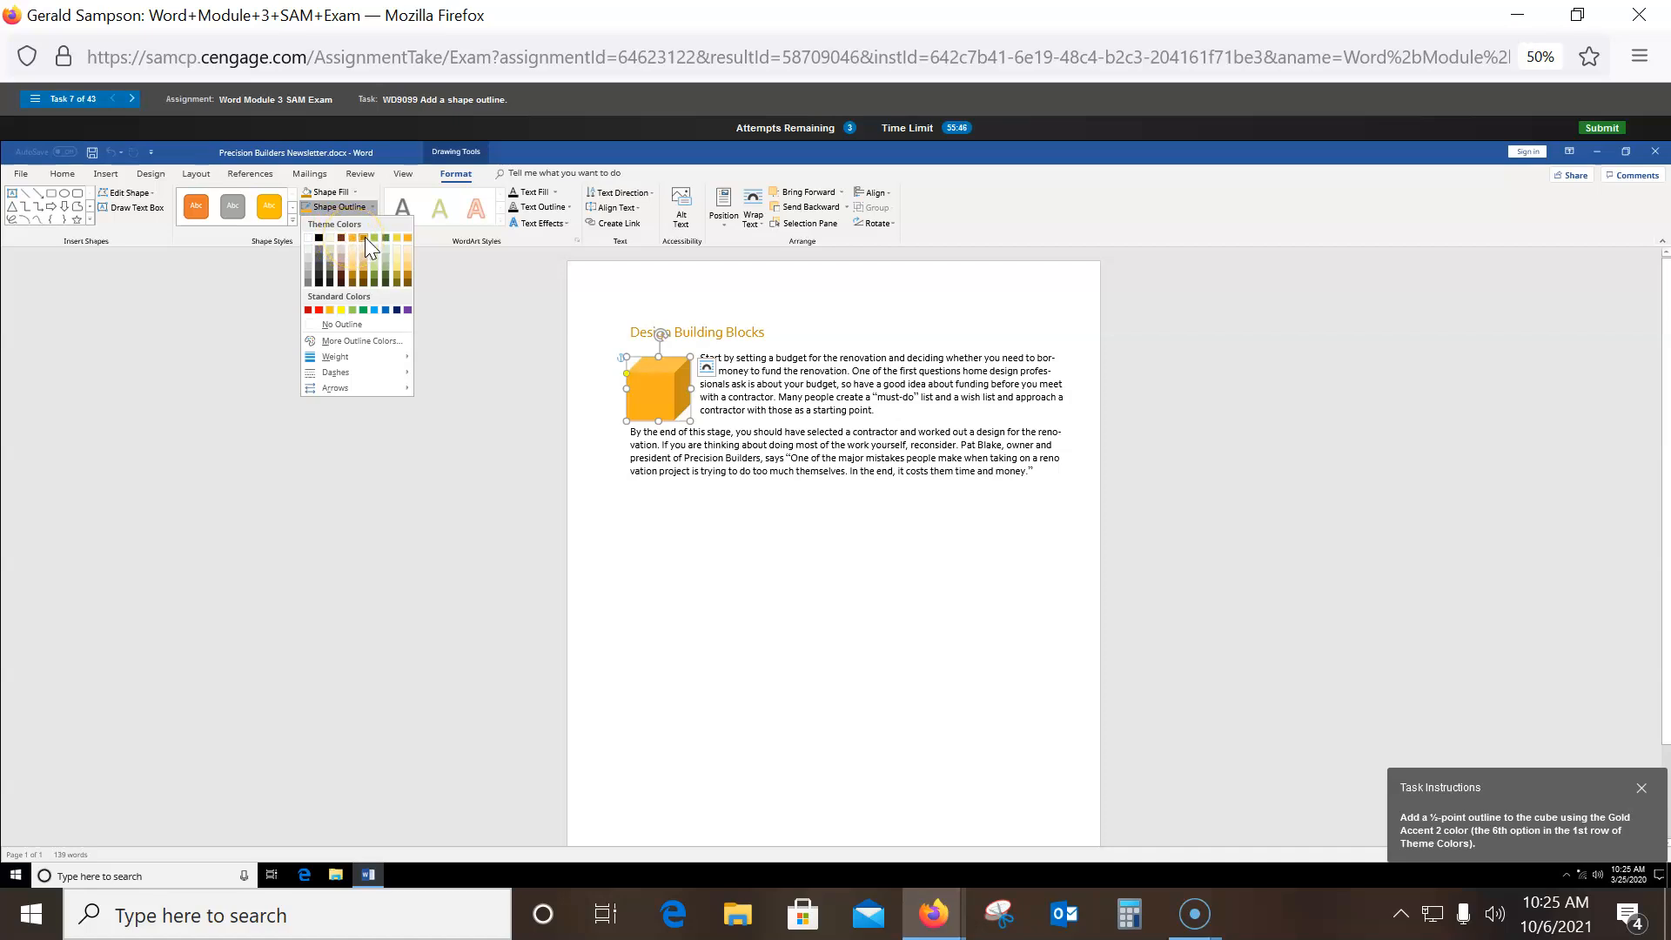
{"action": "left_click", "coordinate": [365, 239]}
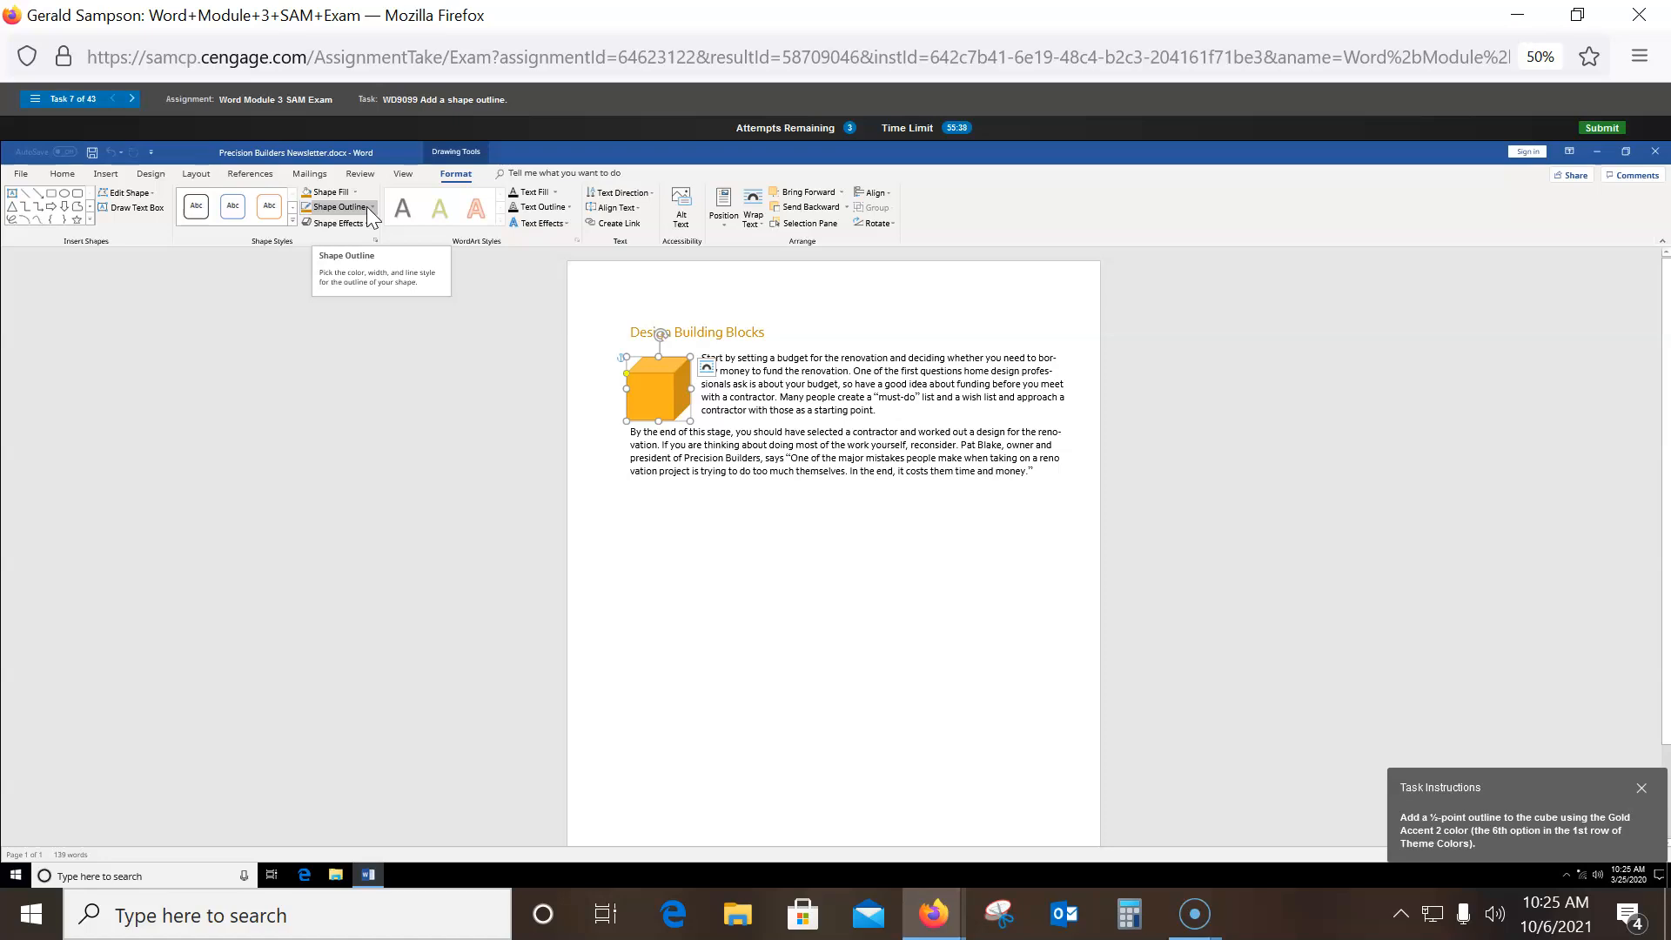
{"action": "left_click", "coordinate": [370, 209]}
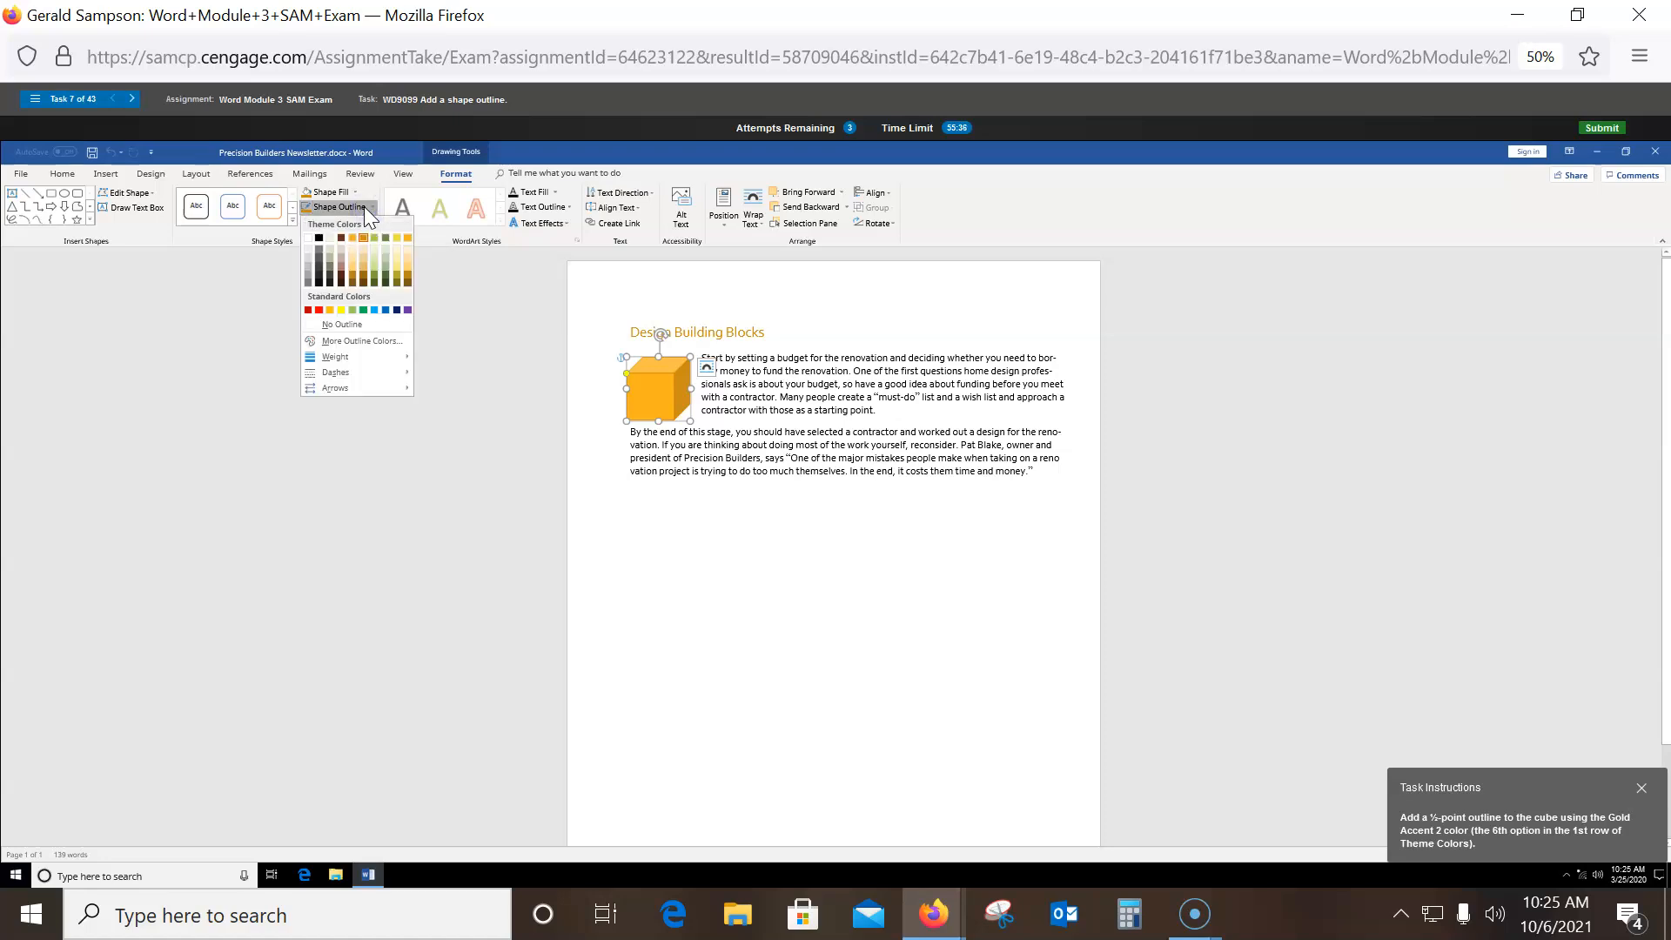
{"action": "mouse_move", "coordinate": [357, 358]}
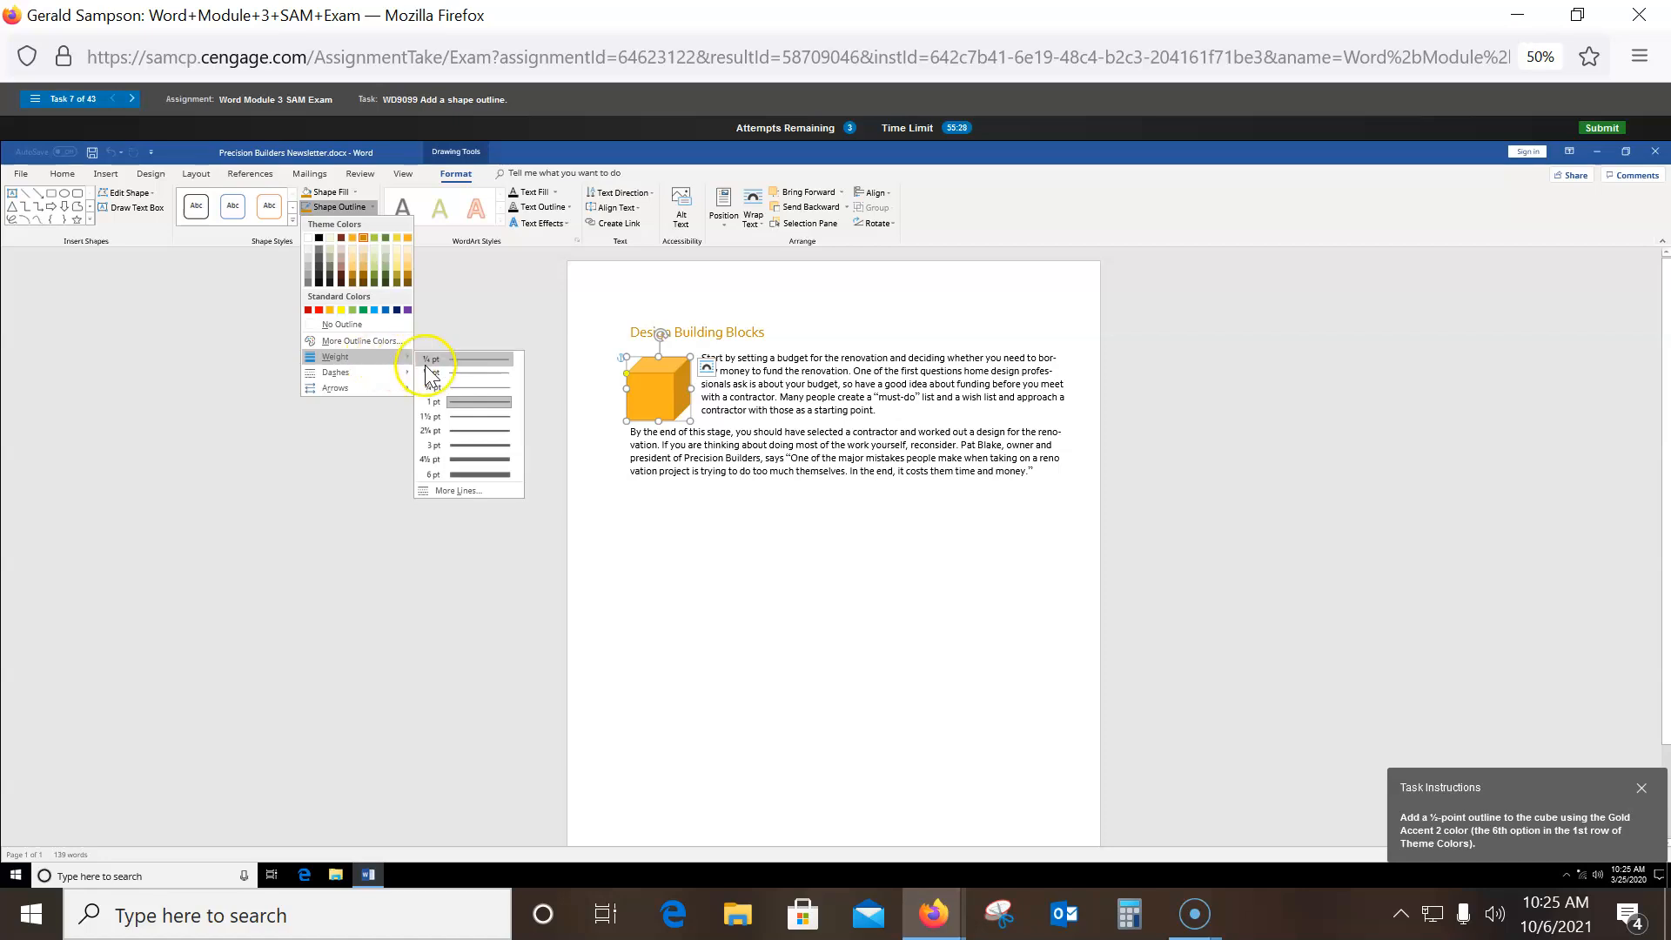
{"action": "left_click", "coordinate": [468, 375]}
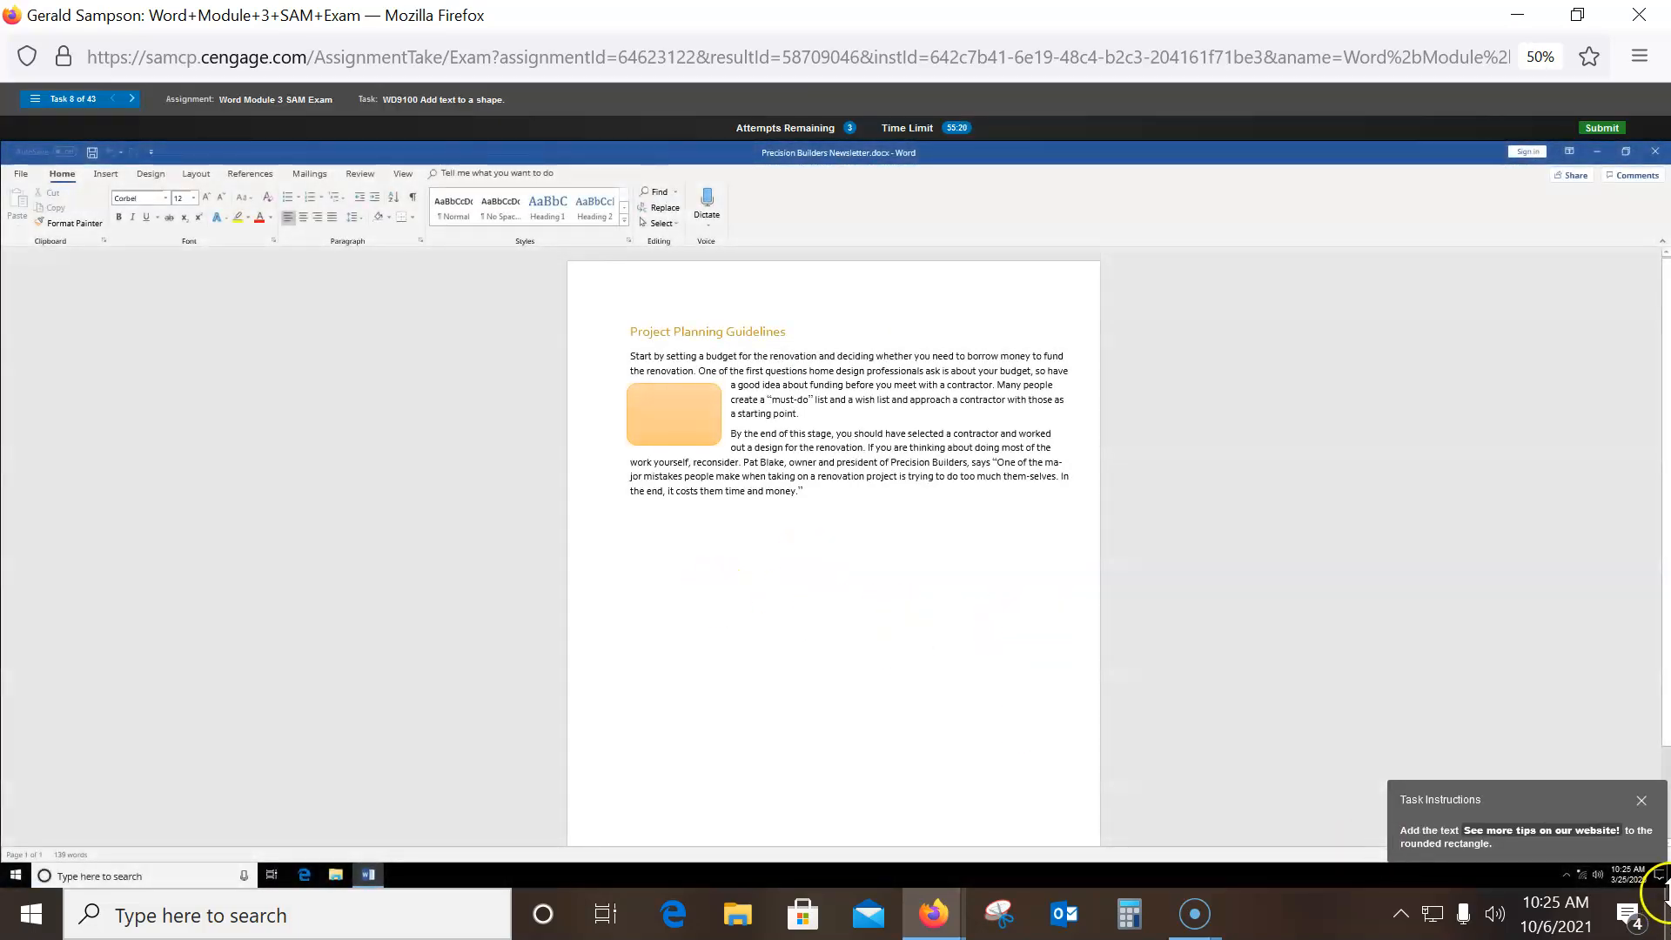
- Add the text 'See more tips on our website!' inside the peach rounded rectangle
{"action": "left_click", "coordinate": [1508, 835]}
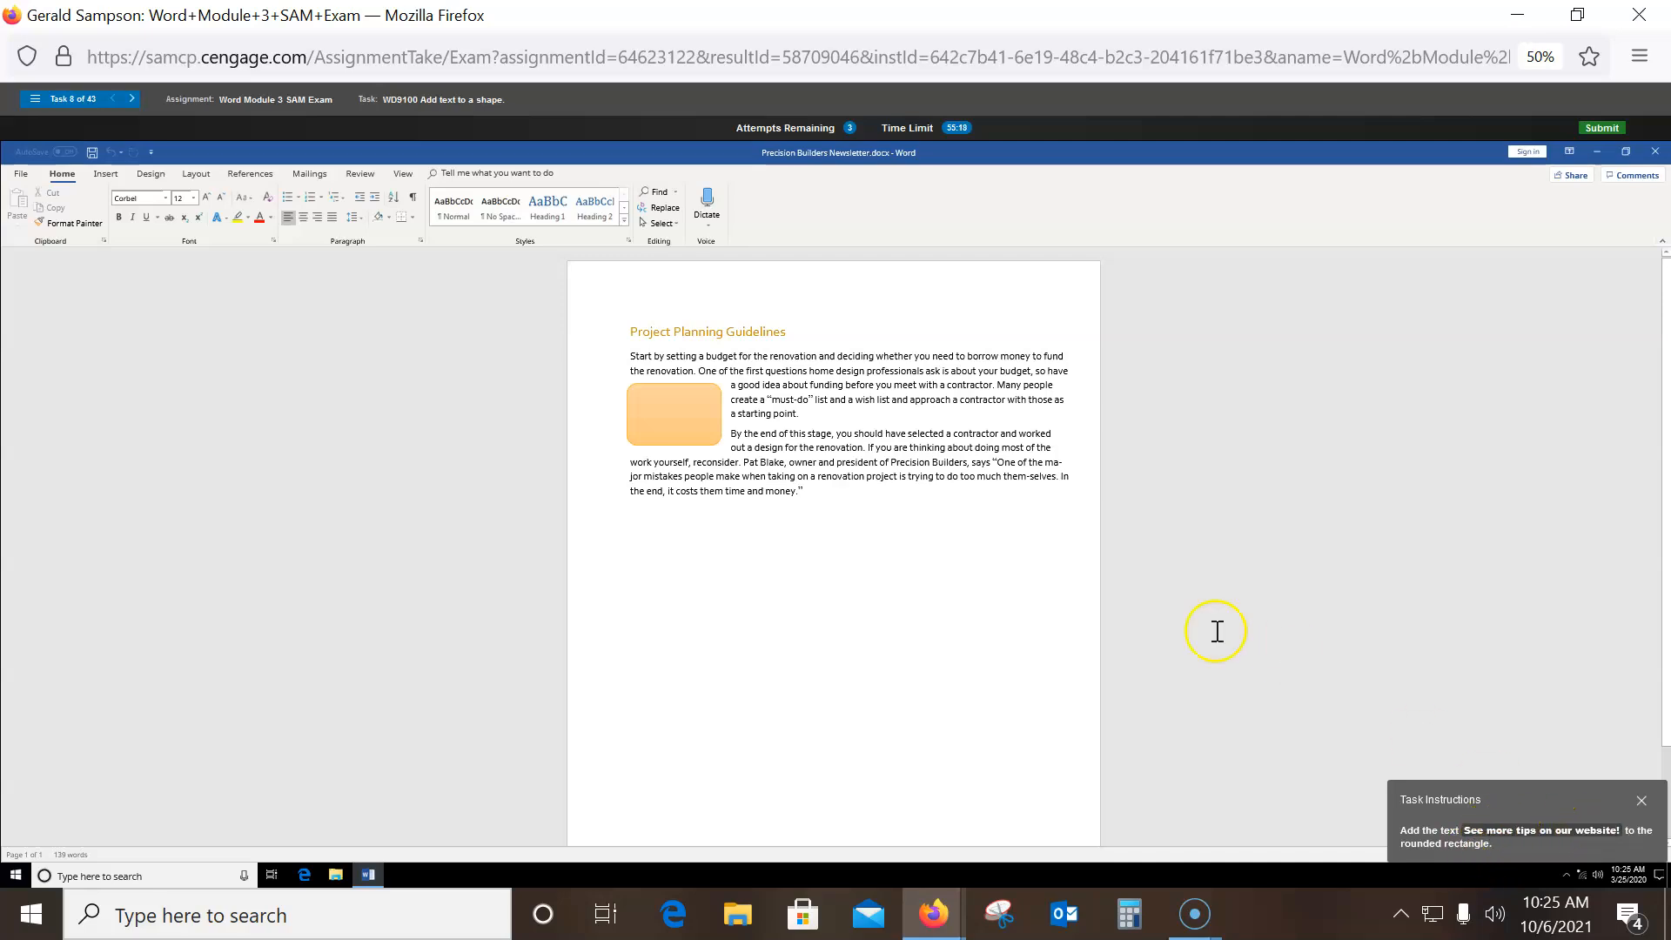
{"action": "left_click", "coordinate": [662, 416]}
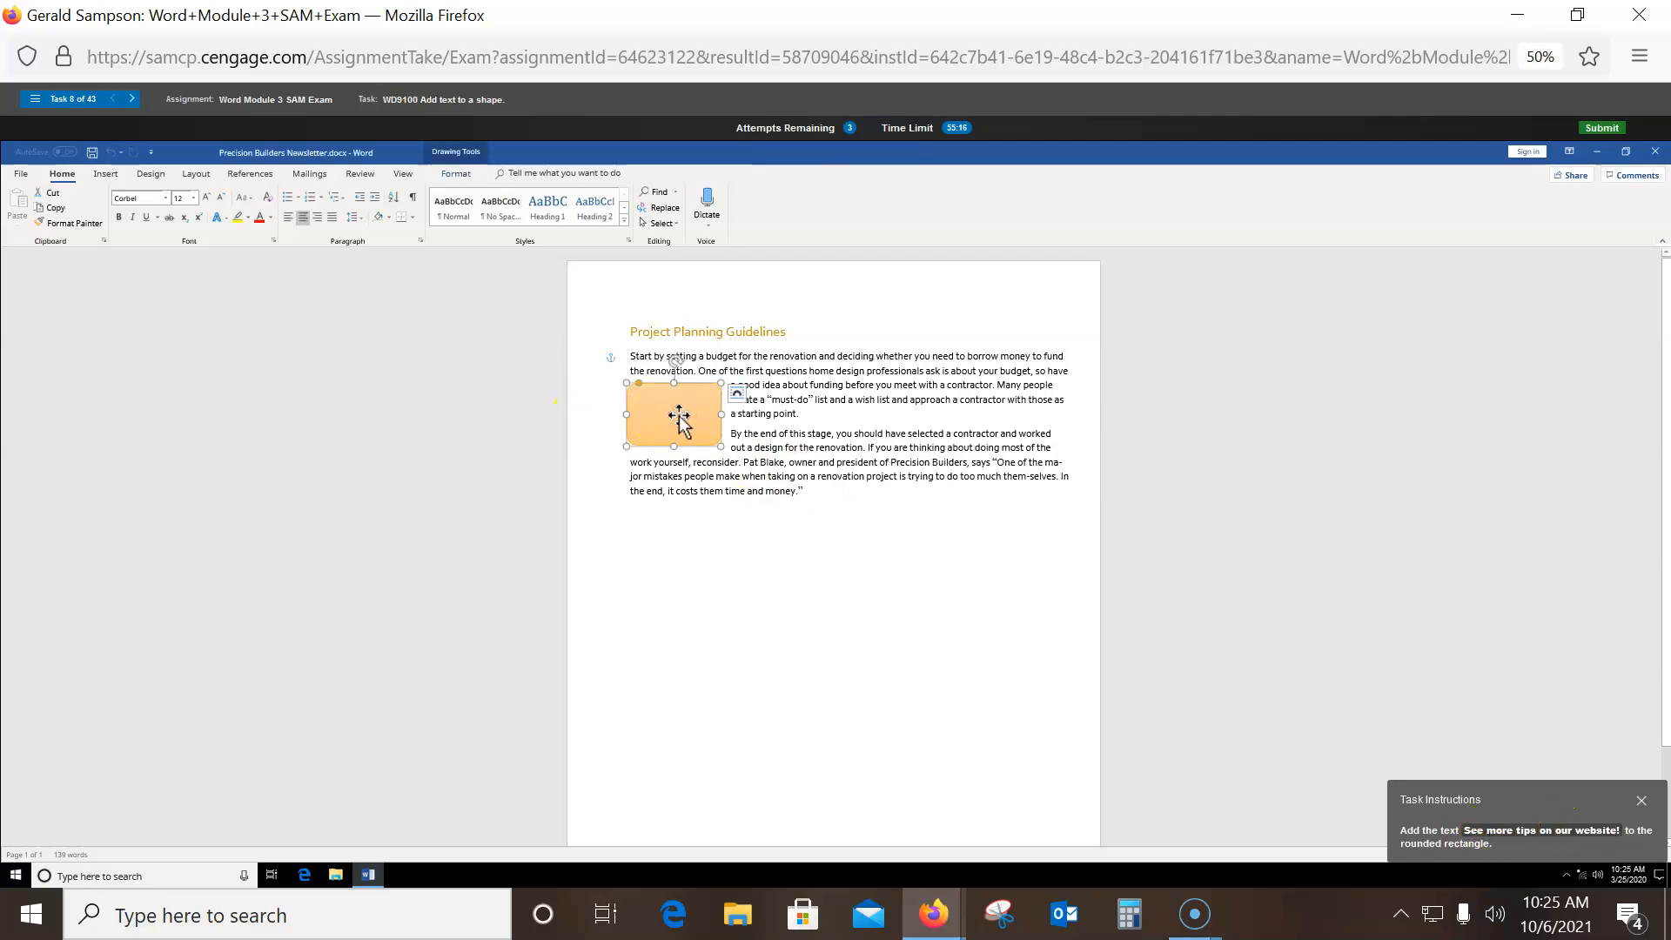
{"action": "right_click", "coordinate": [676, 415]}
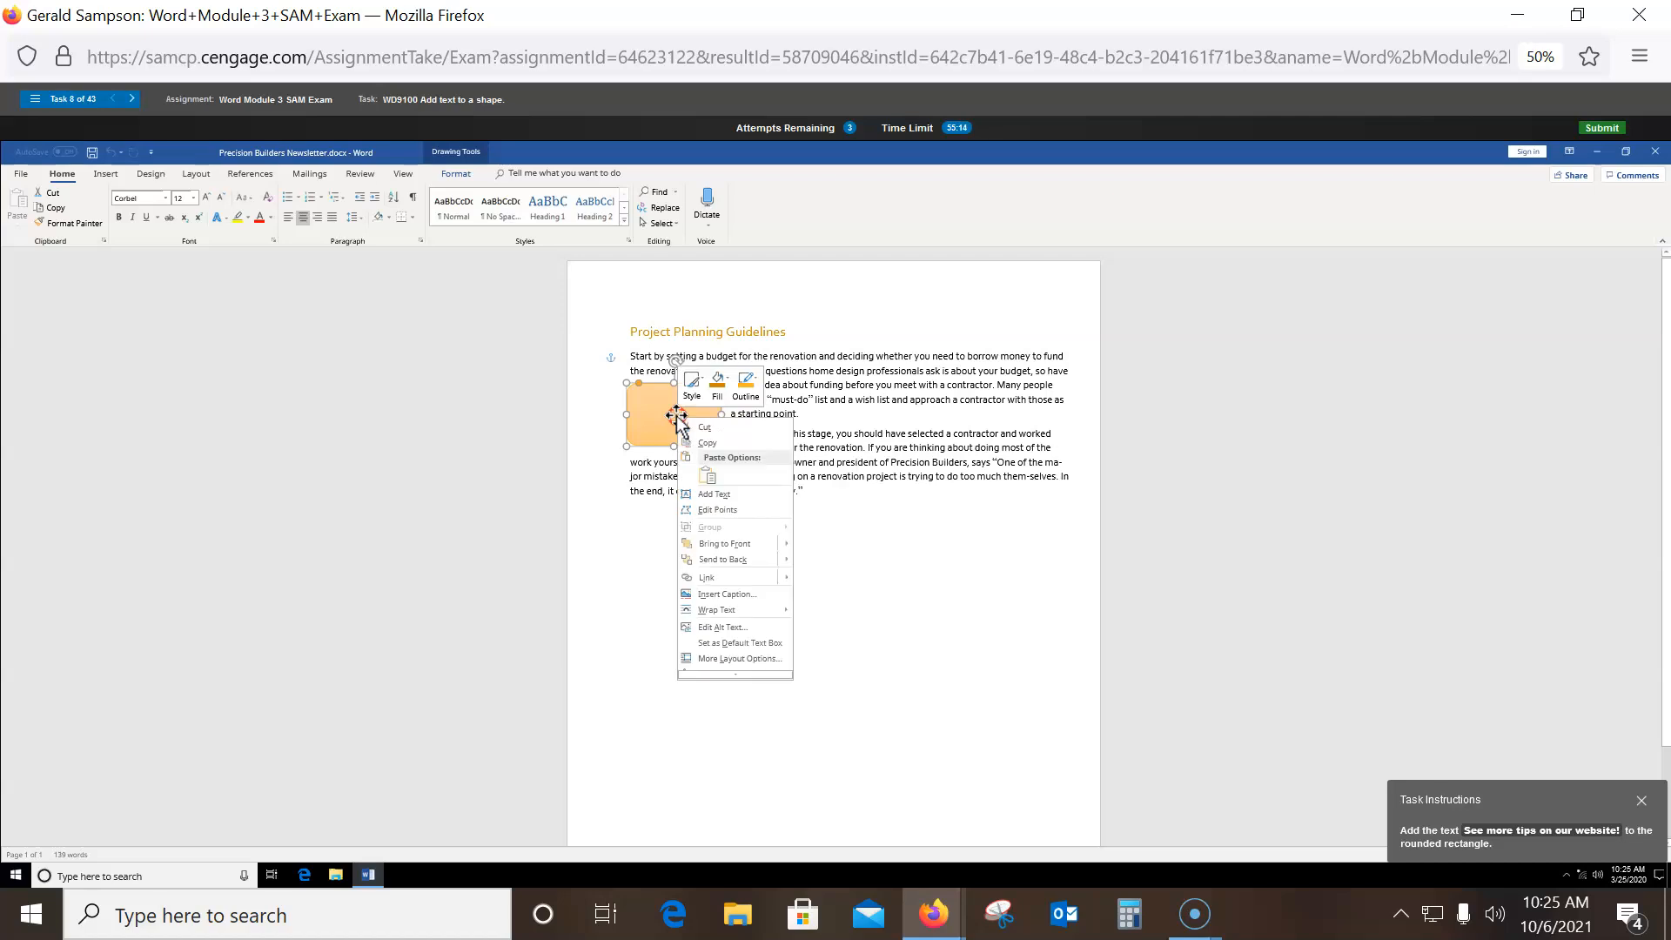
{"action": "left_click", "coordinate": [729, 494]}
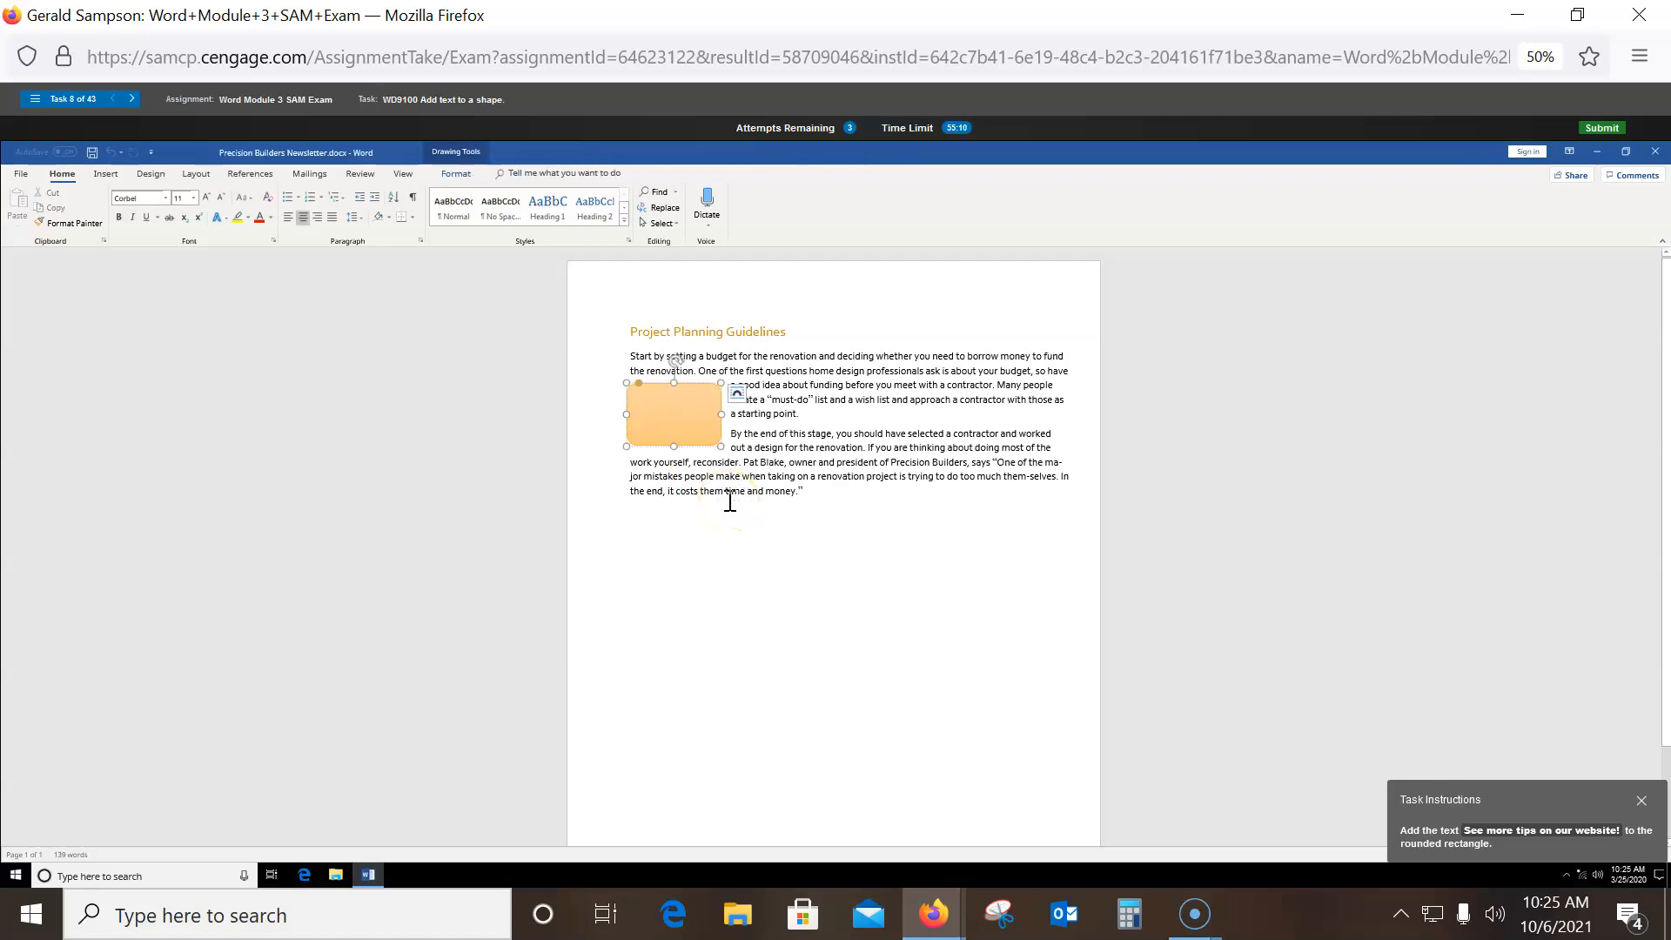
{"action": "type", "text": "See more tips on our we"}
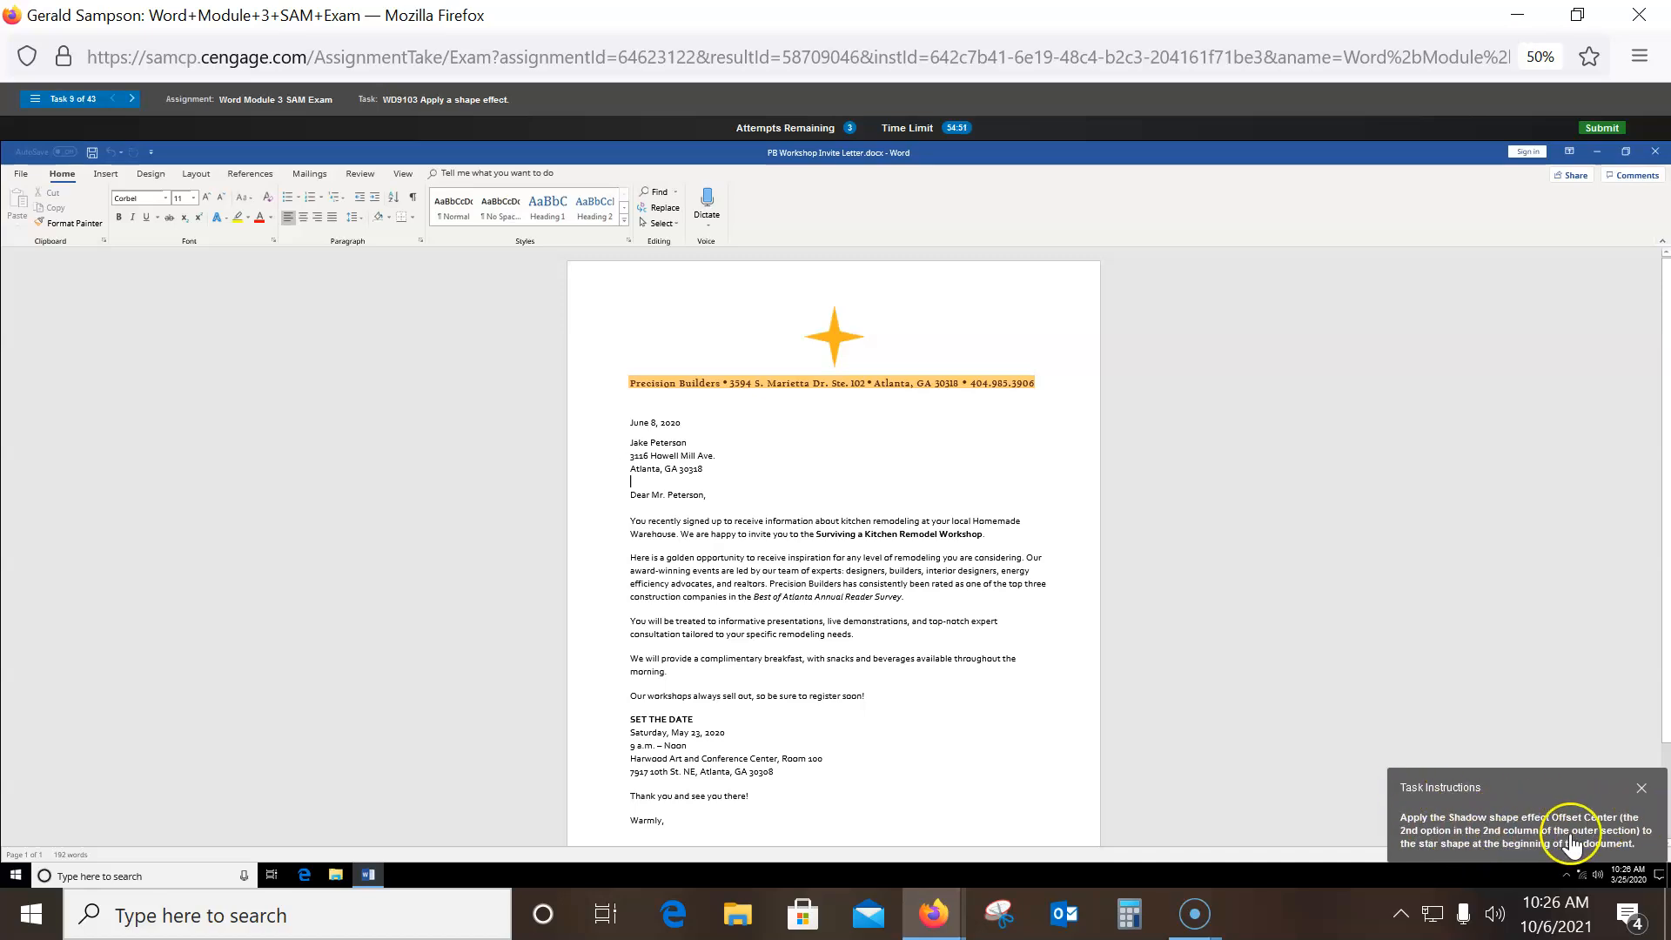
- Apply an Offset Center outer shadow to the gold star atop the letter
{"action": "left_click", "coordinate": [824, 342]}
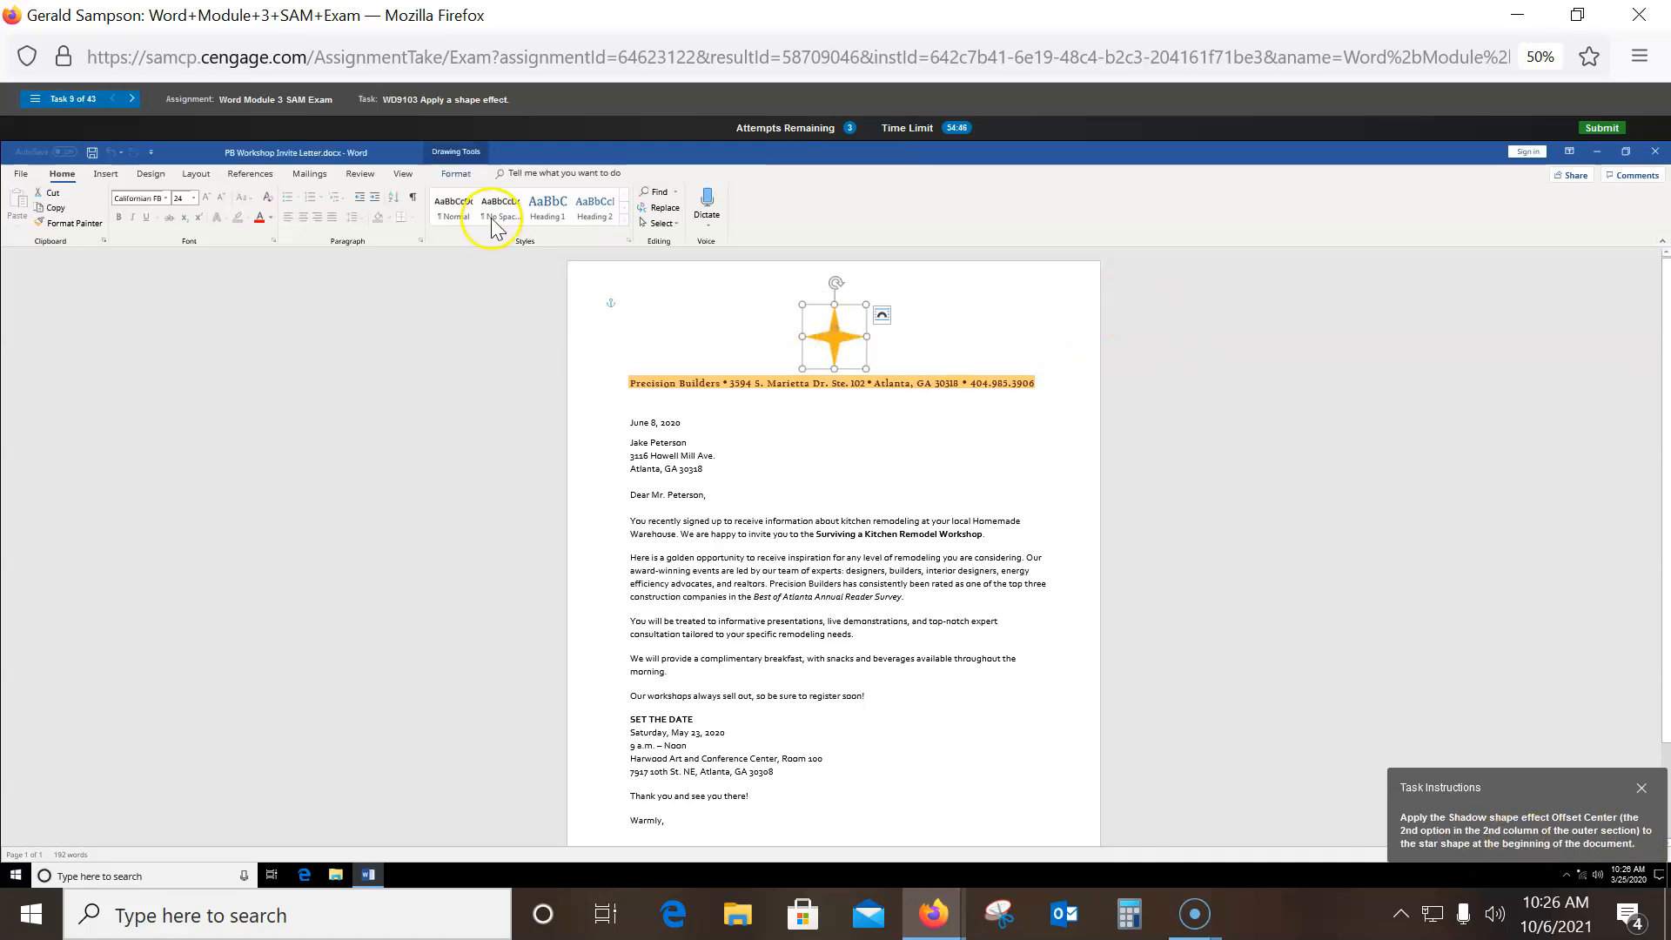
{"action": "left_click", "coordinate": [456, 173]}
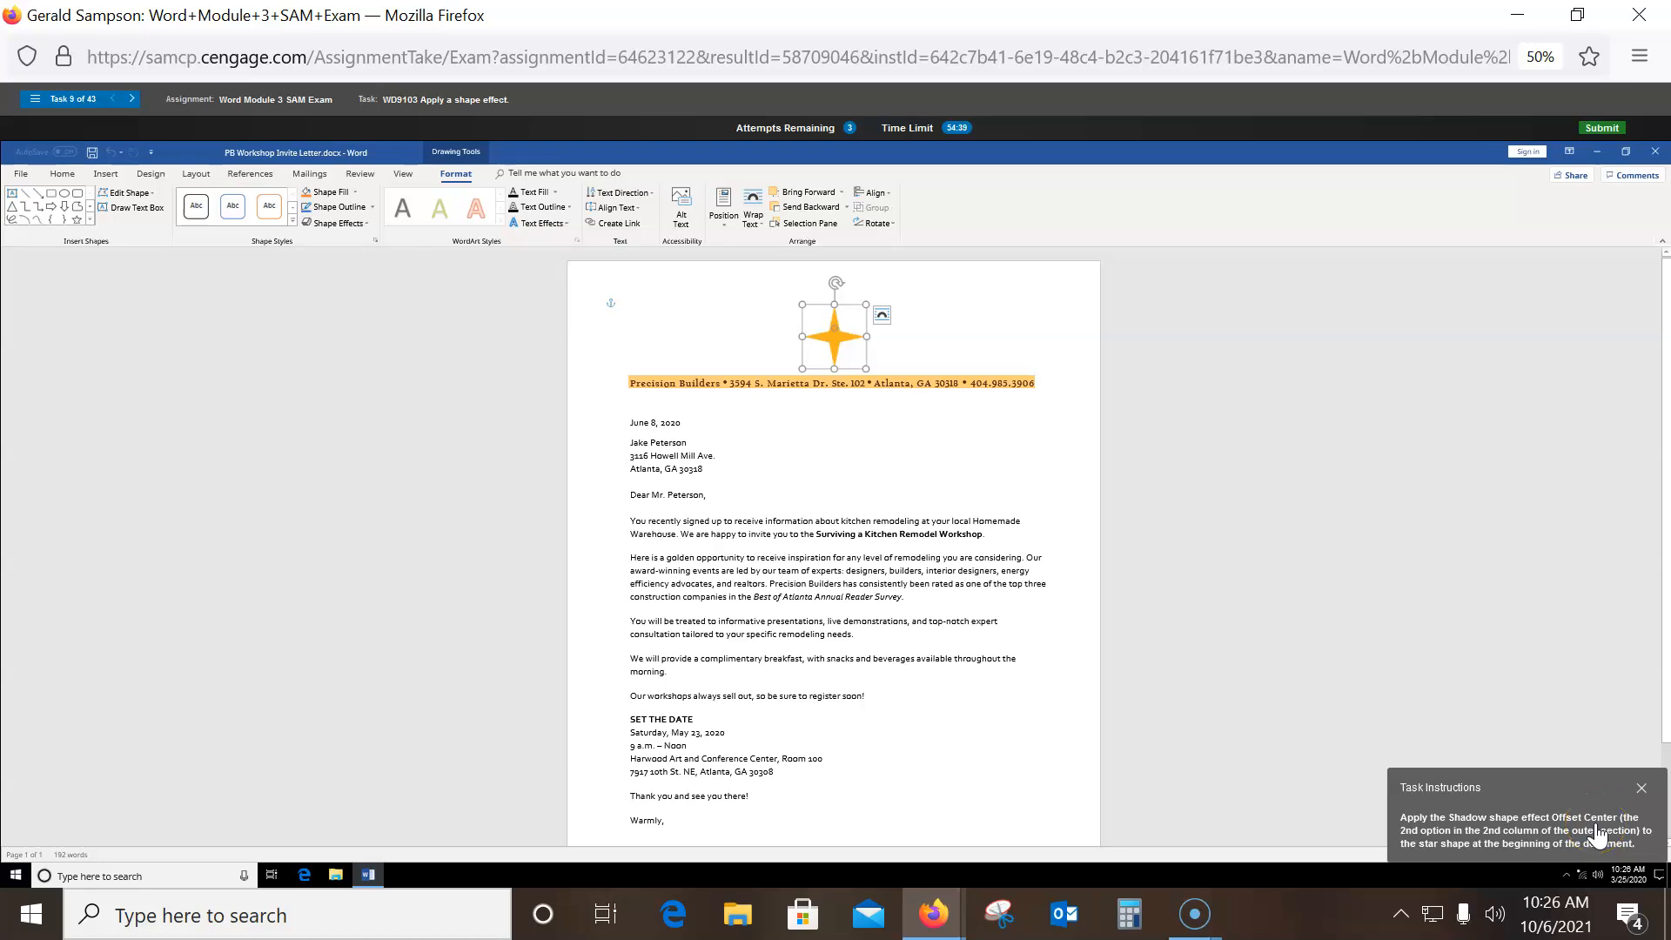
{"action": "left_click", "coordinate": [366, 223]}
{"action": "left_click", "coordinate": [347, 279]}
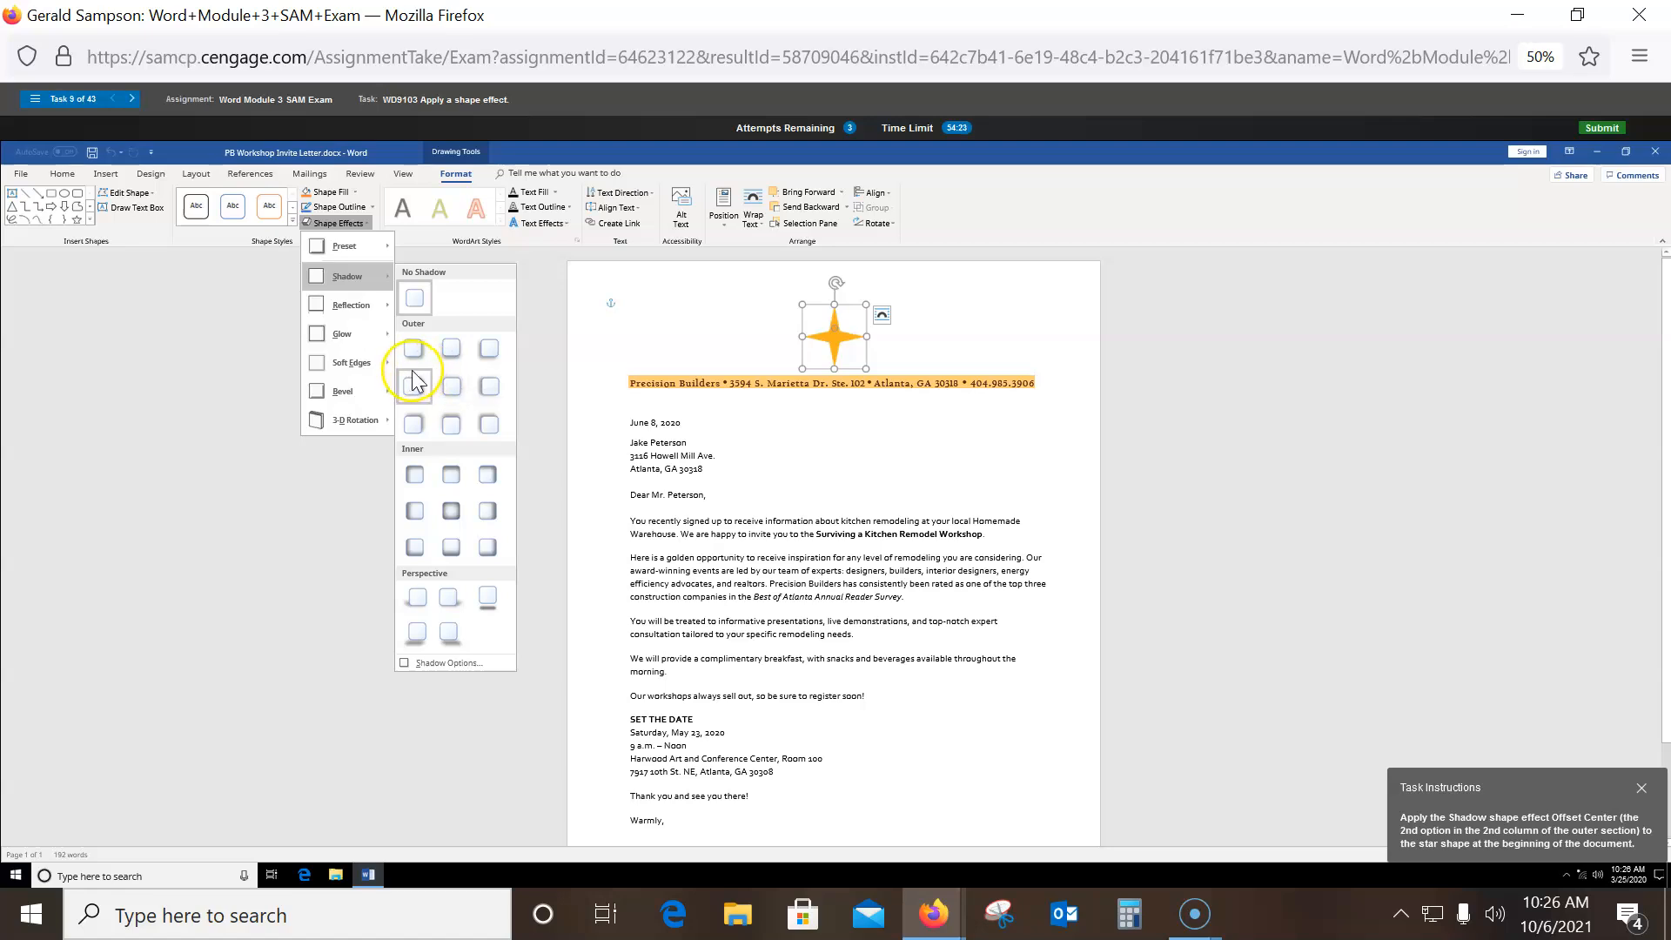
{"action": "left_click", "coordinate": [459, 388]}
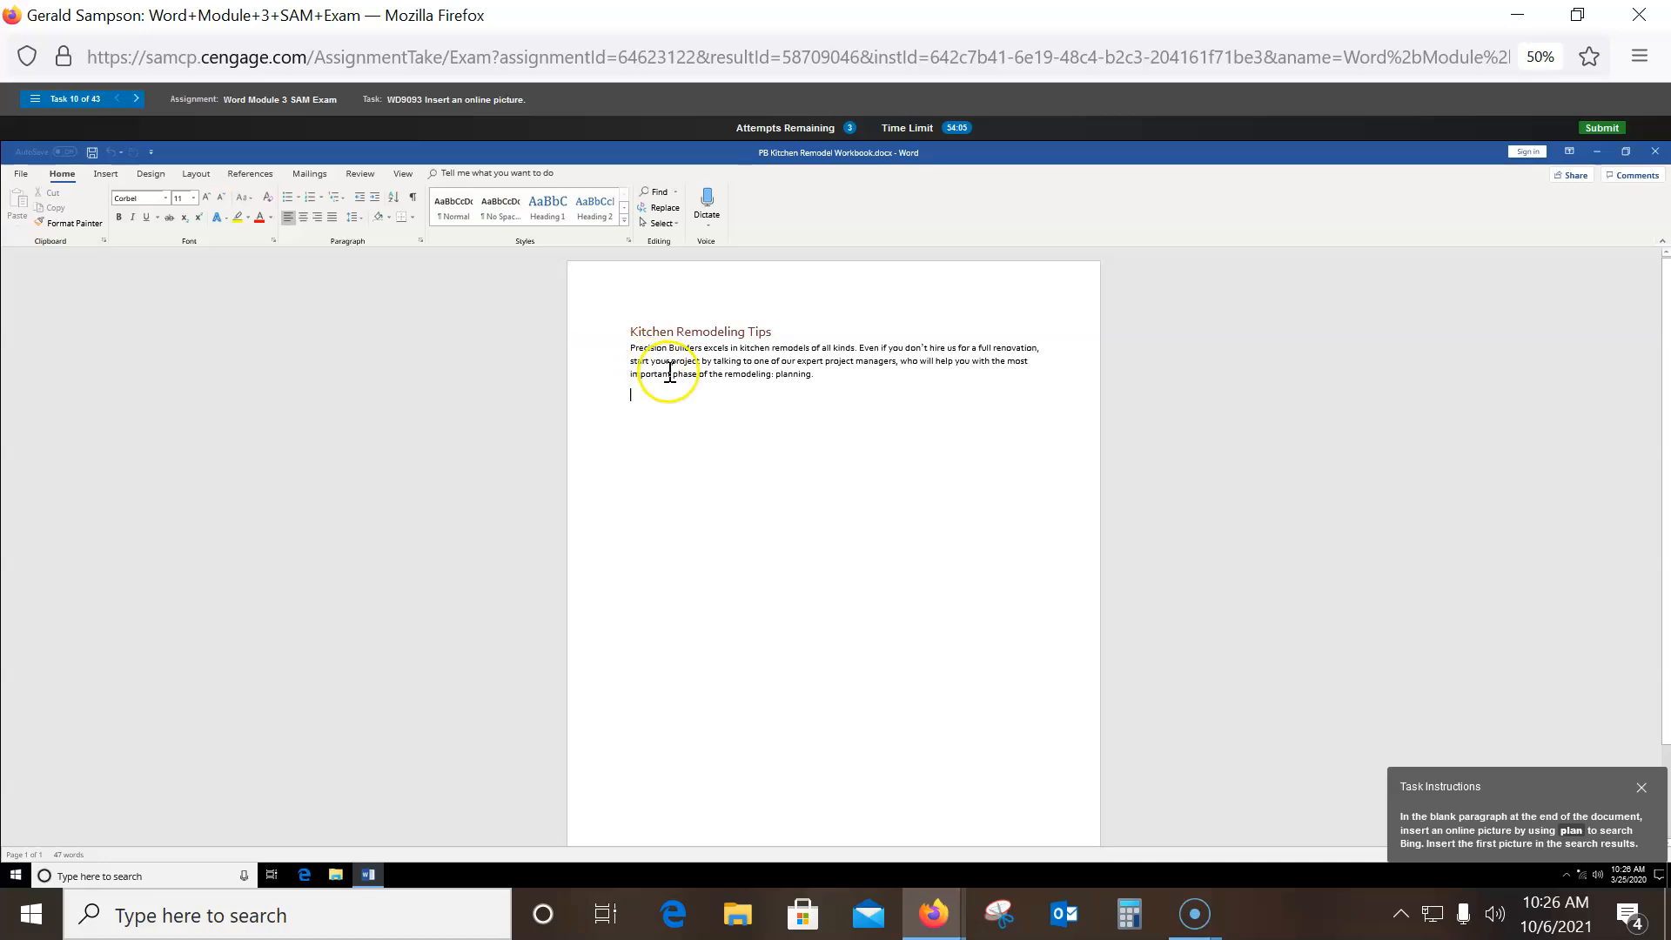
- Search Bing online pictures for 'plan' and insert the first result at the document's end
{"action": "left_click", "coordinate": [106, 174]}
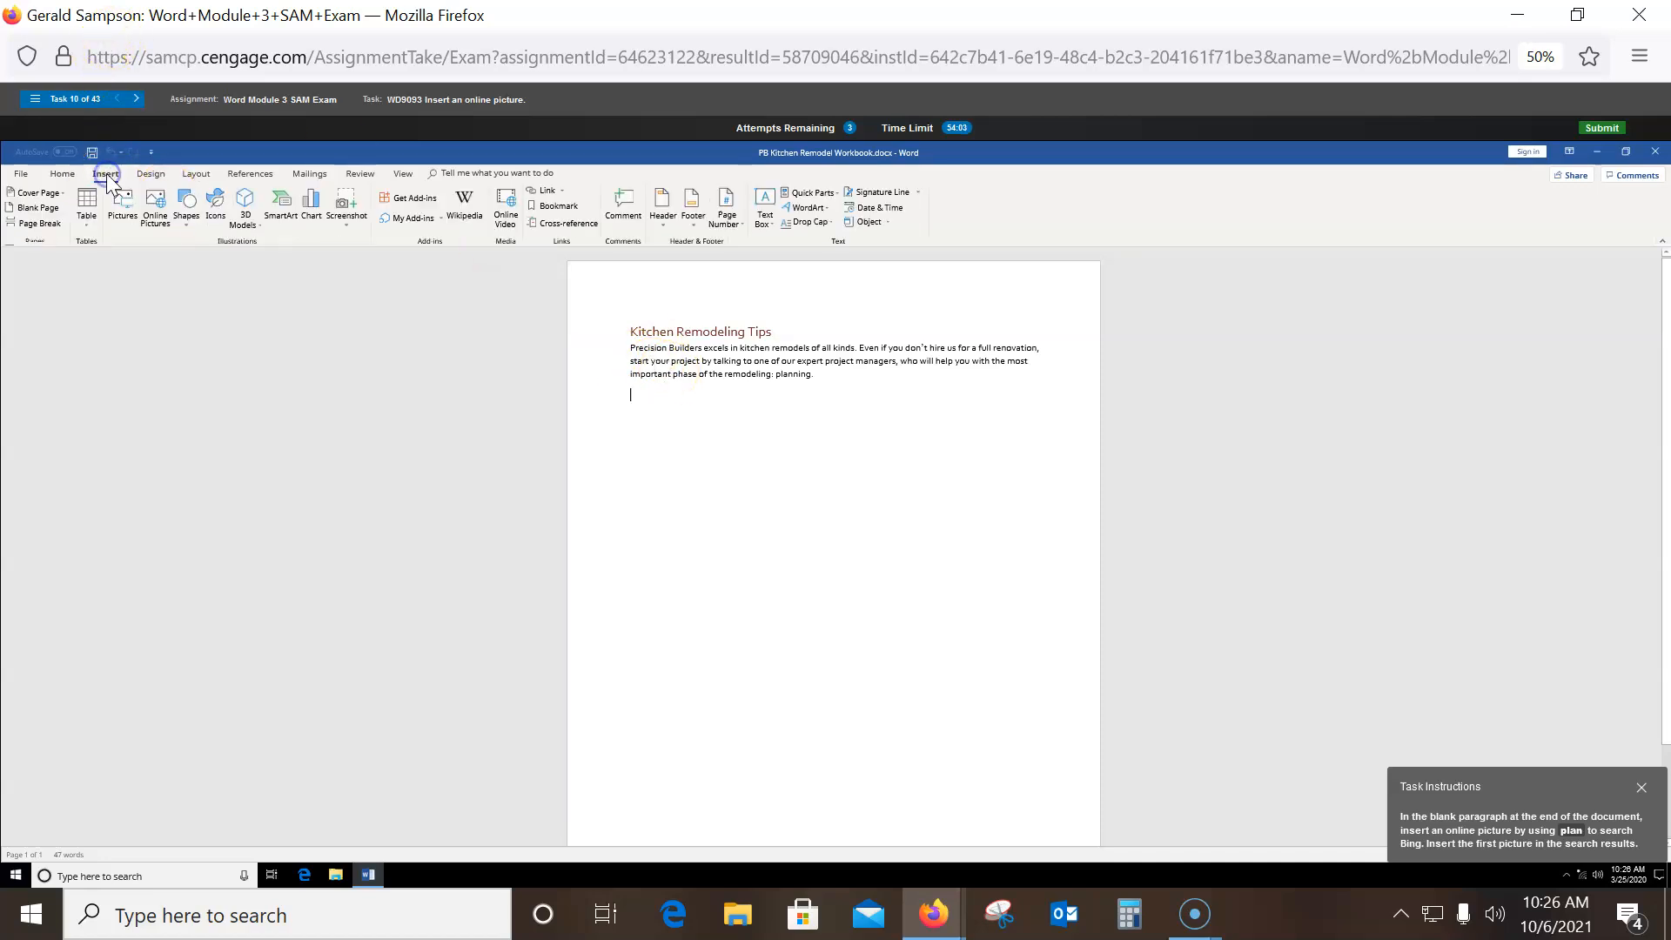
{"action": "left_click", "coordinate": [155, 208]}
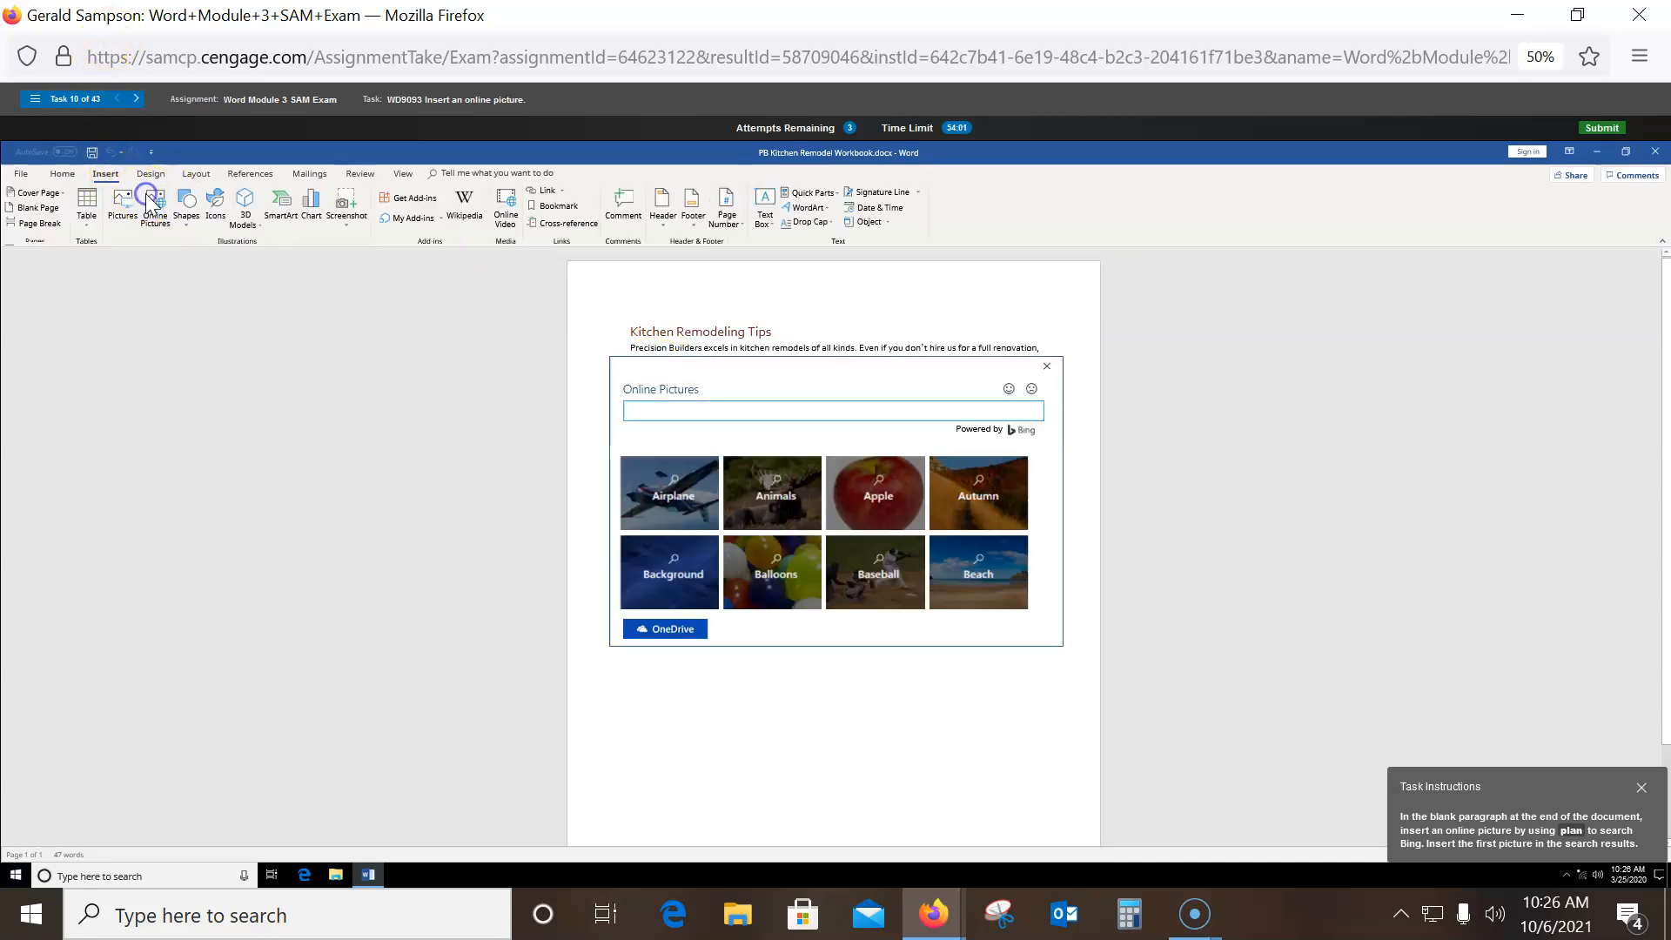
{"action": "left_click", "coordinate": [714, 407]}
{"action": "type", "text": "plan"}
{"action": "key", "text": "Return"}
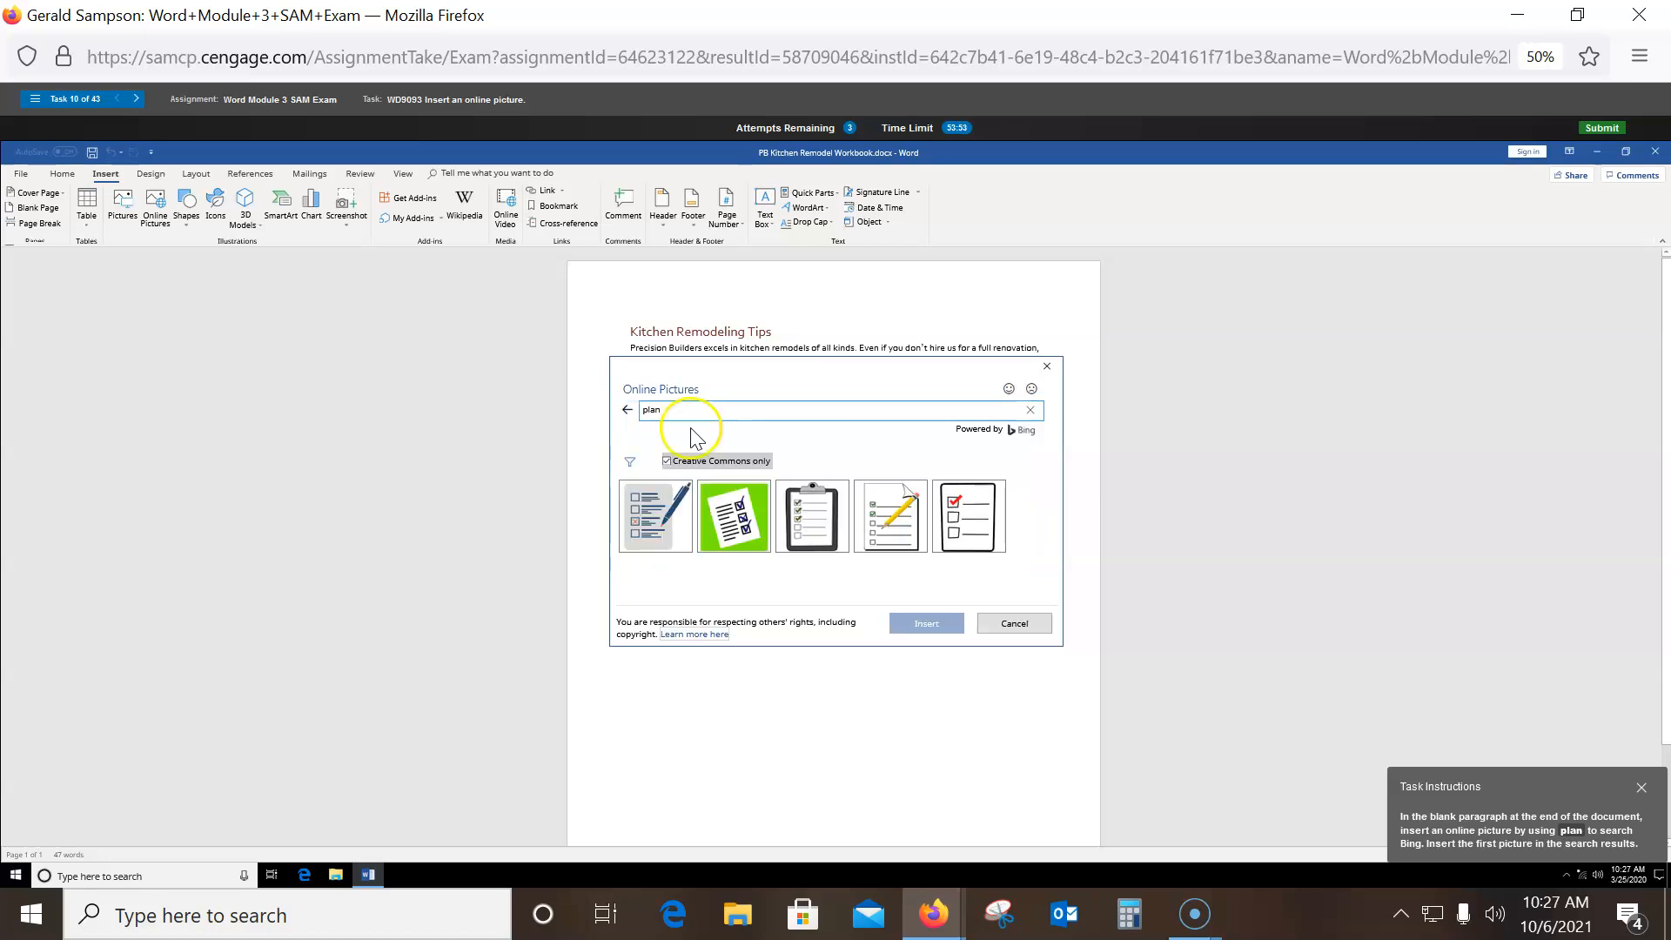
{"action": "left_click", "coordinate": [659, 522]}
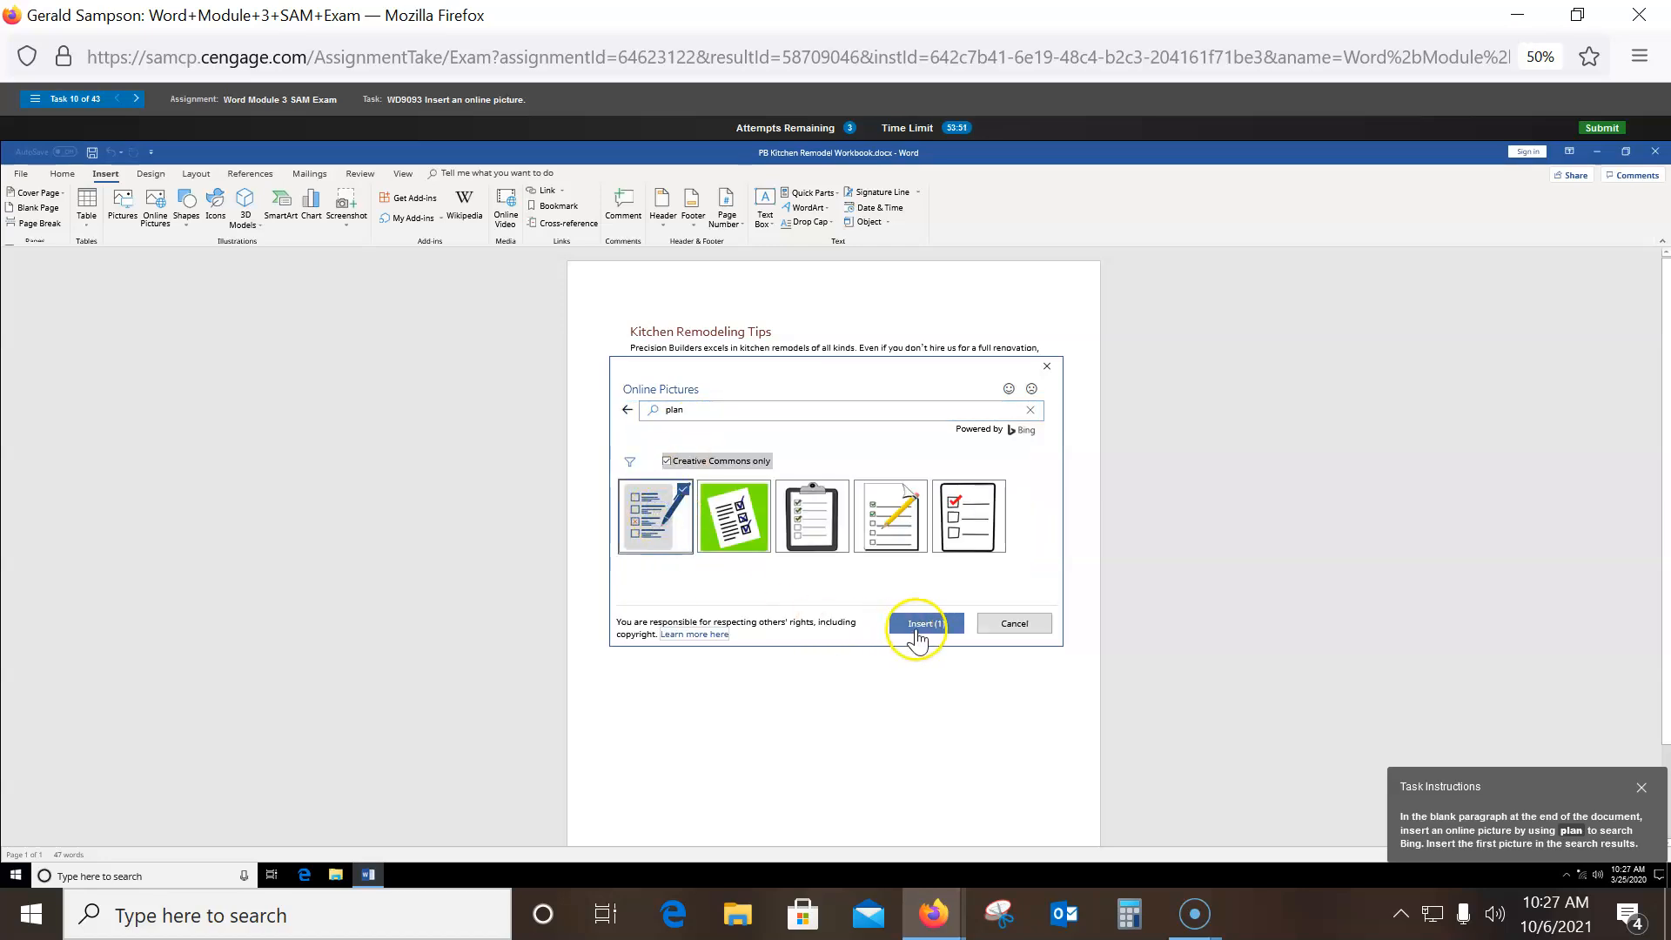
{"action": "left_click", "coordinate": [924, 625]}
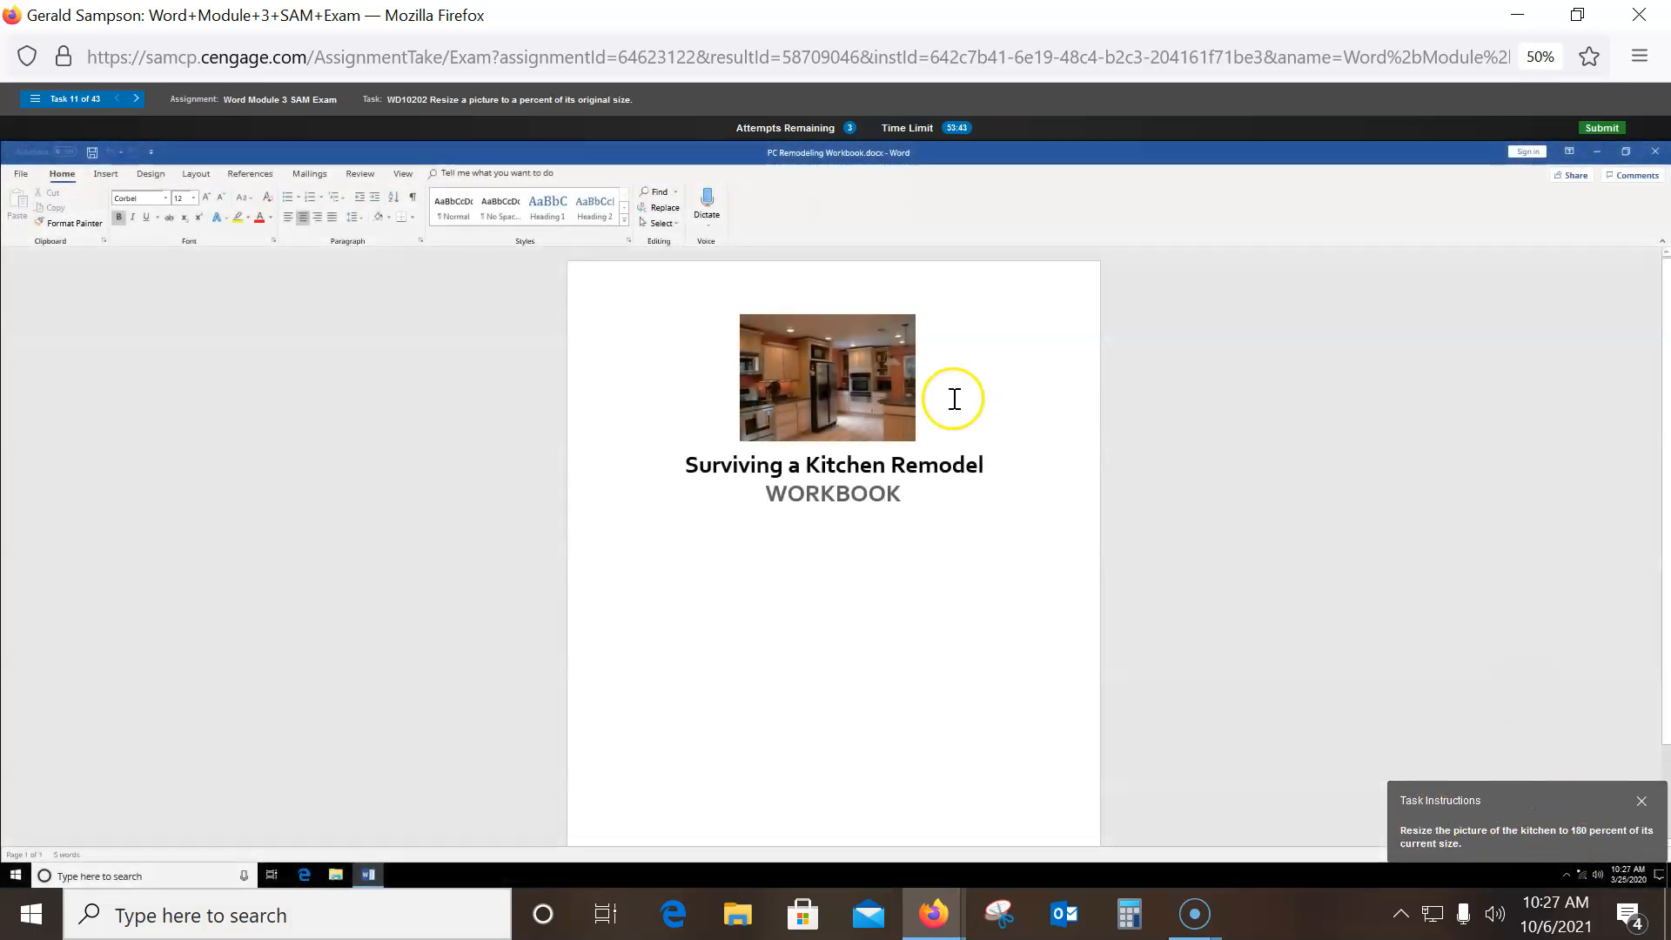
- Scale the kitchen picture's height to 180% with Lock aspect ratio checked in the Size dialog
{"action": "left_click", "coordinate": [811, 362]}
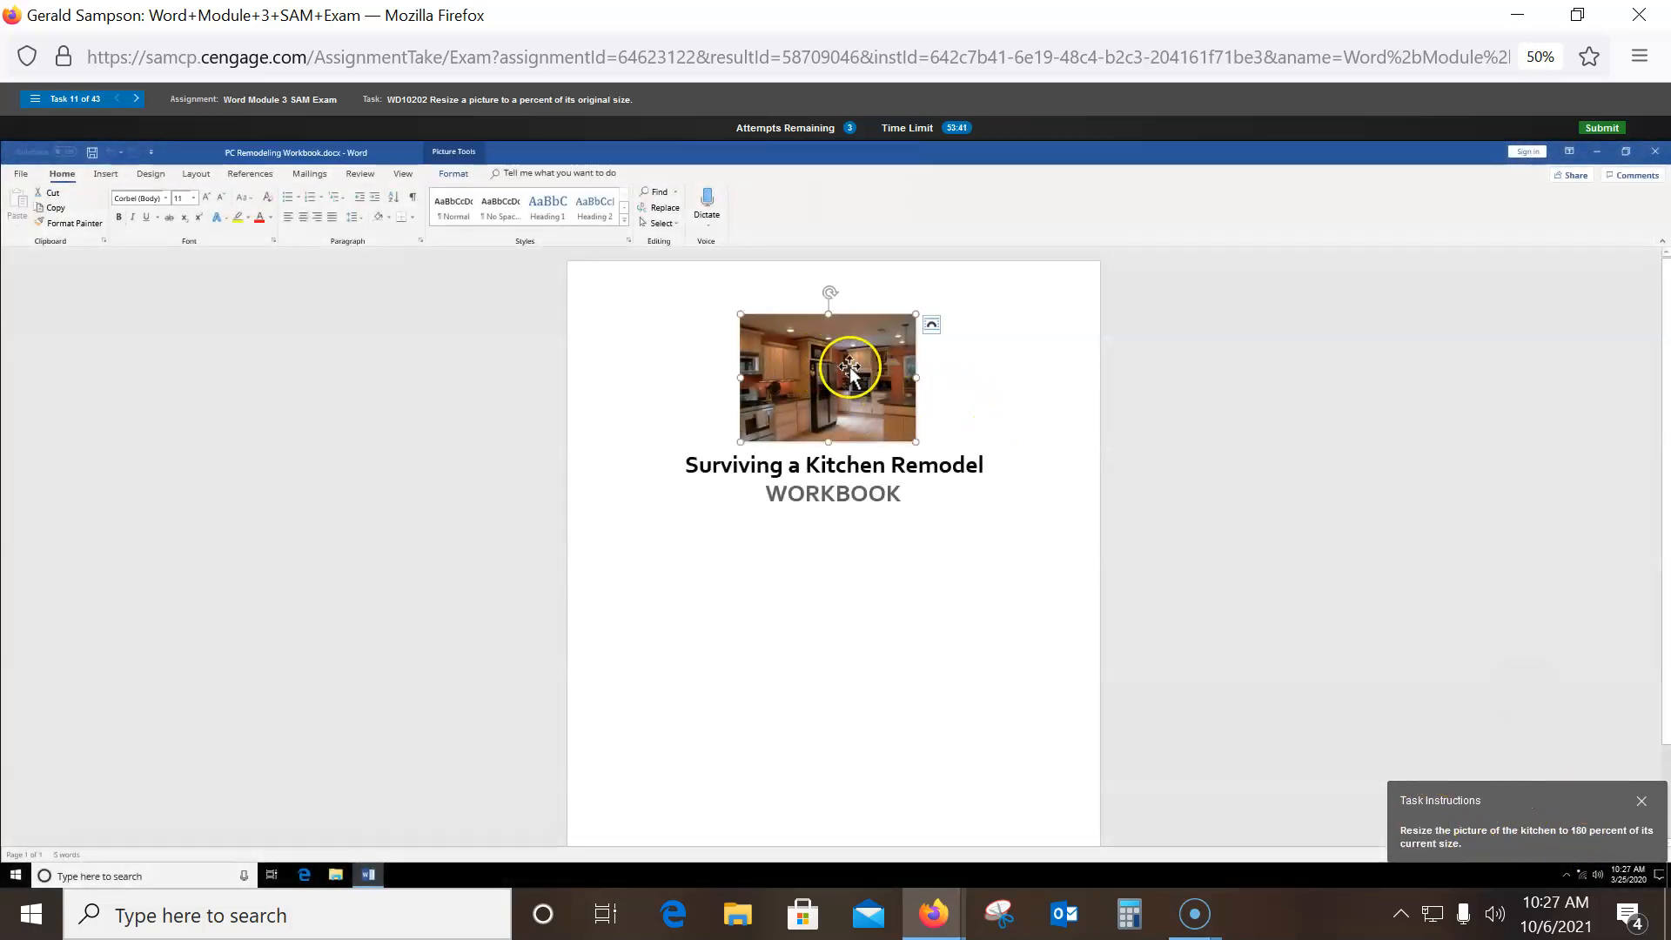
{"action": "left_click", "coordinate": [453, 173]}
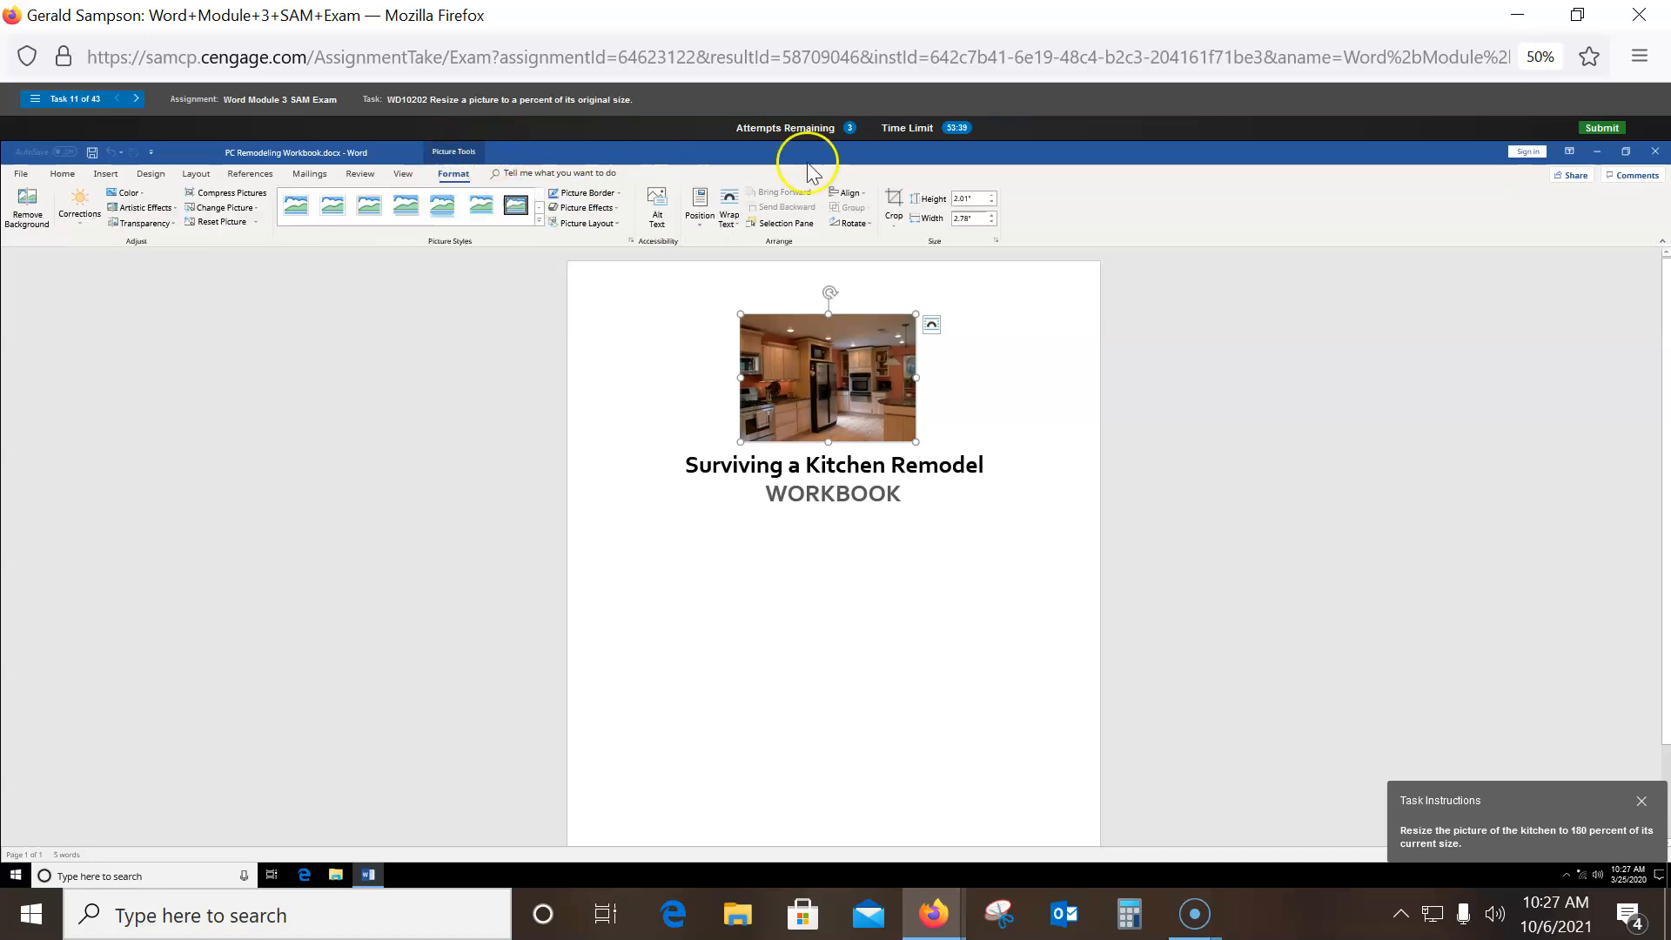
{"action": "left_click", "coordinate": [994, 241]}
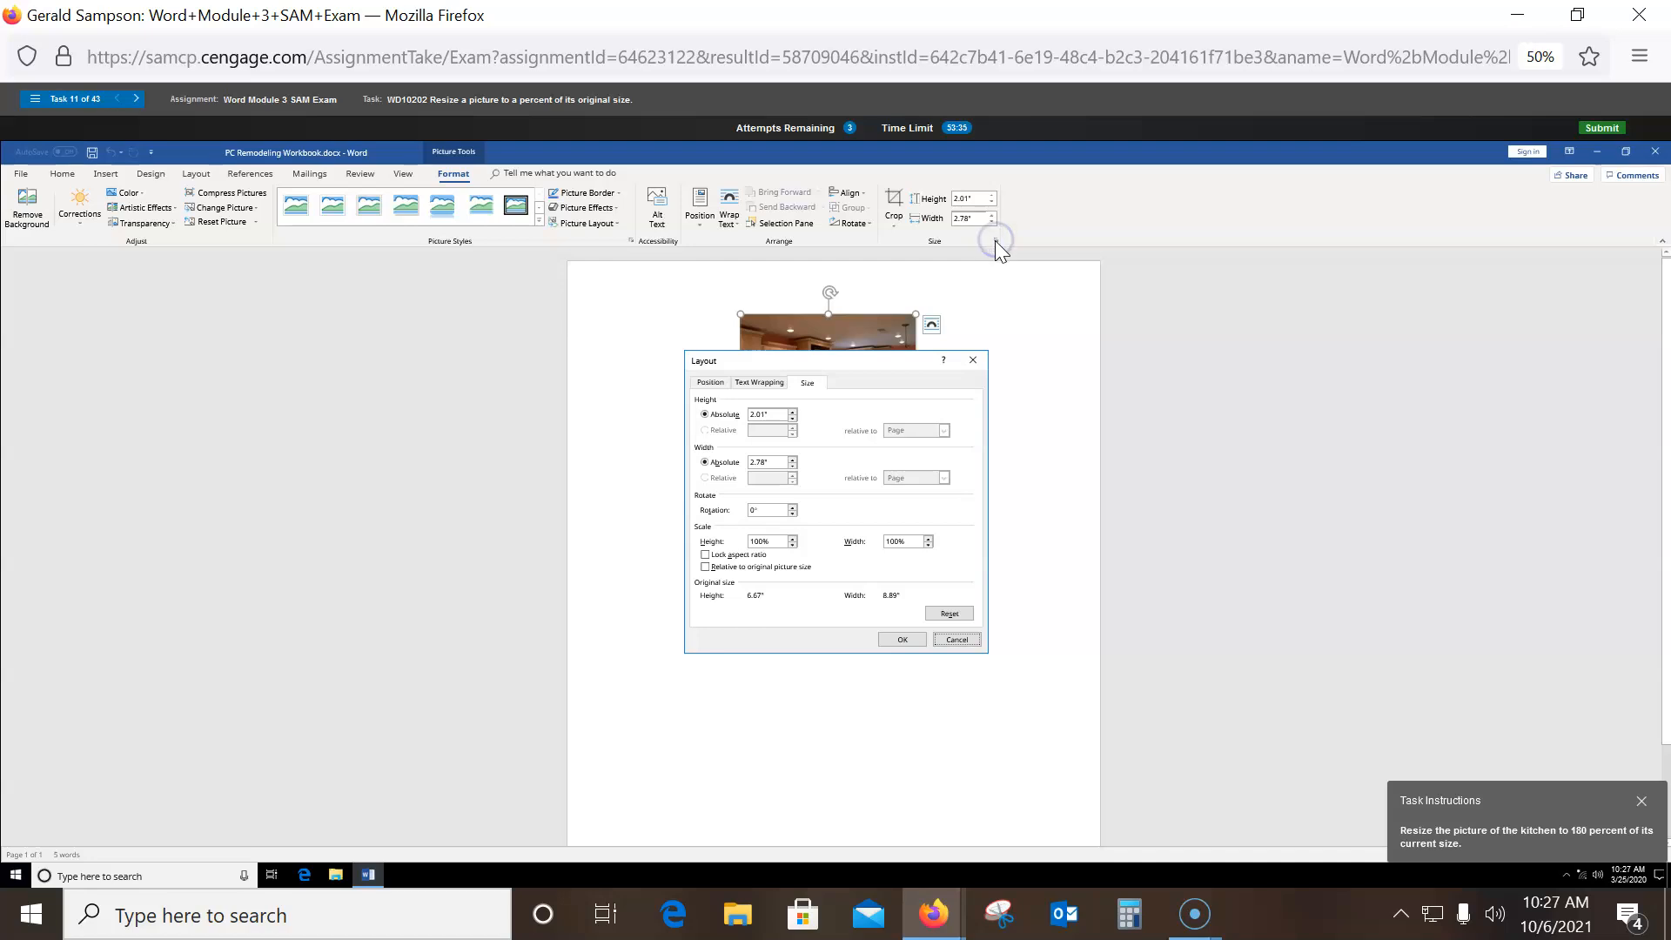
{"action": "left_click", "coordinate": [706, 557]}
{"action": "left_click", "coordinate": [722, 533]}
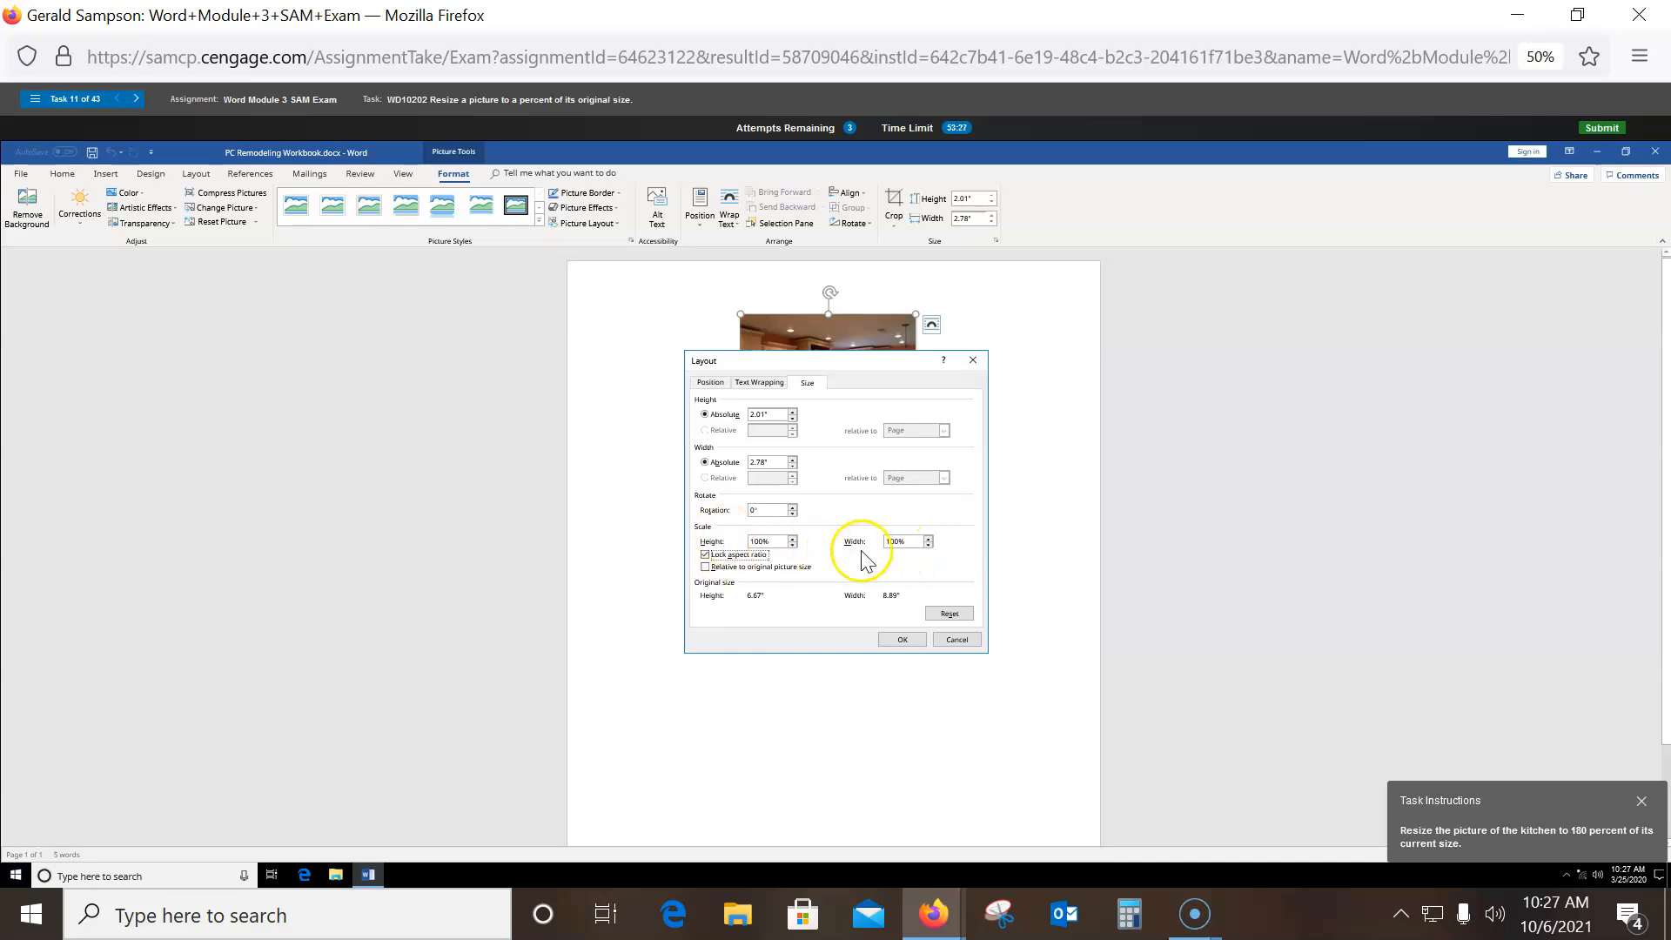
{"action": "left_click_drag", "start_coordinate": [788, 541], "coordinate": [696, 549]}
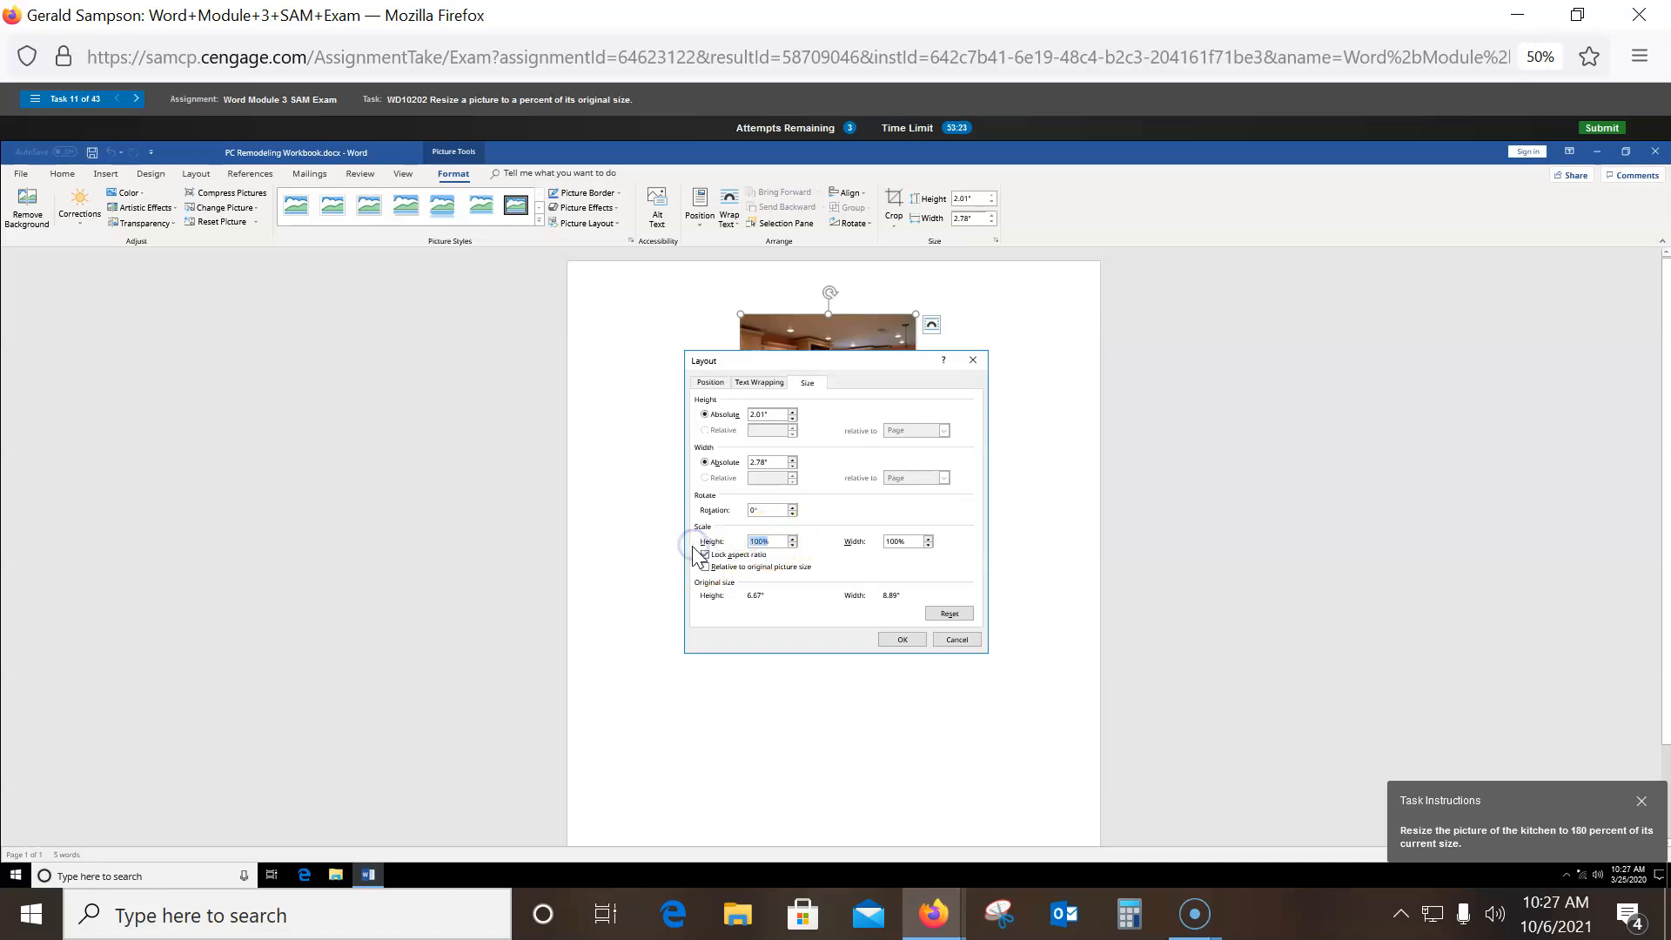
{"action": "type", "text": "180"}
{"action": "left_click", "coordinate": [903, 640]}
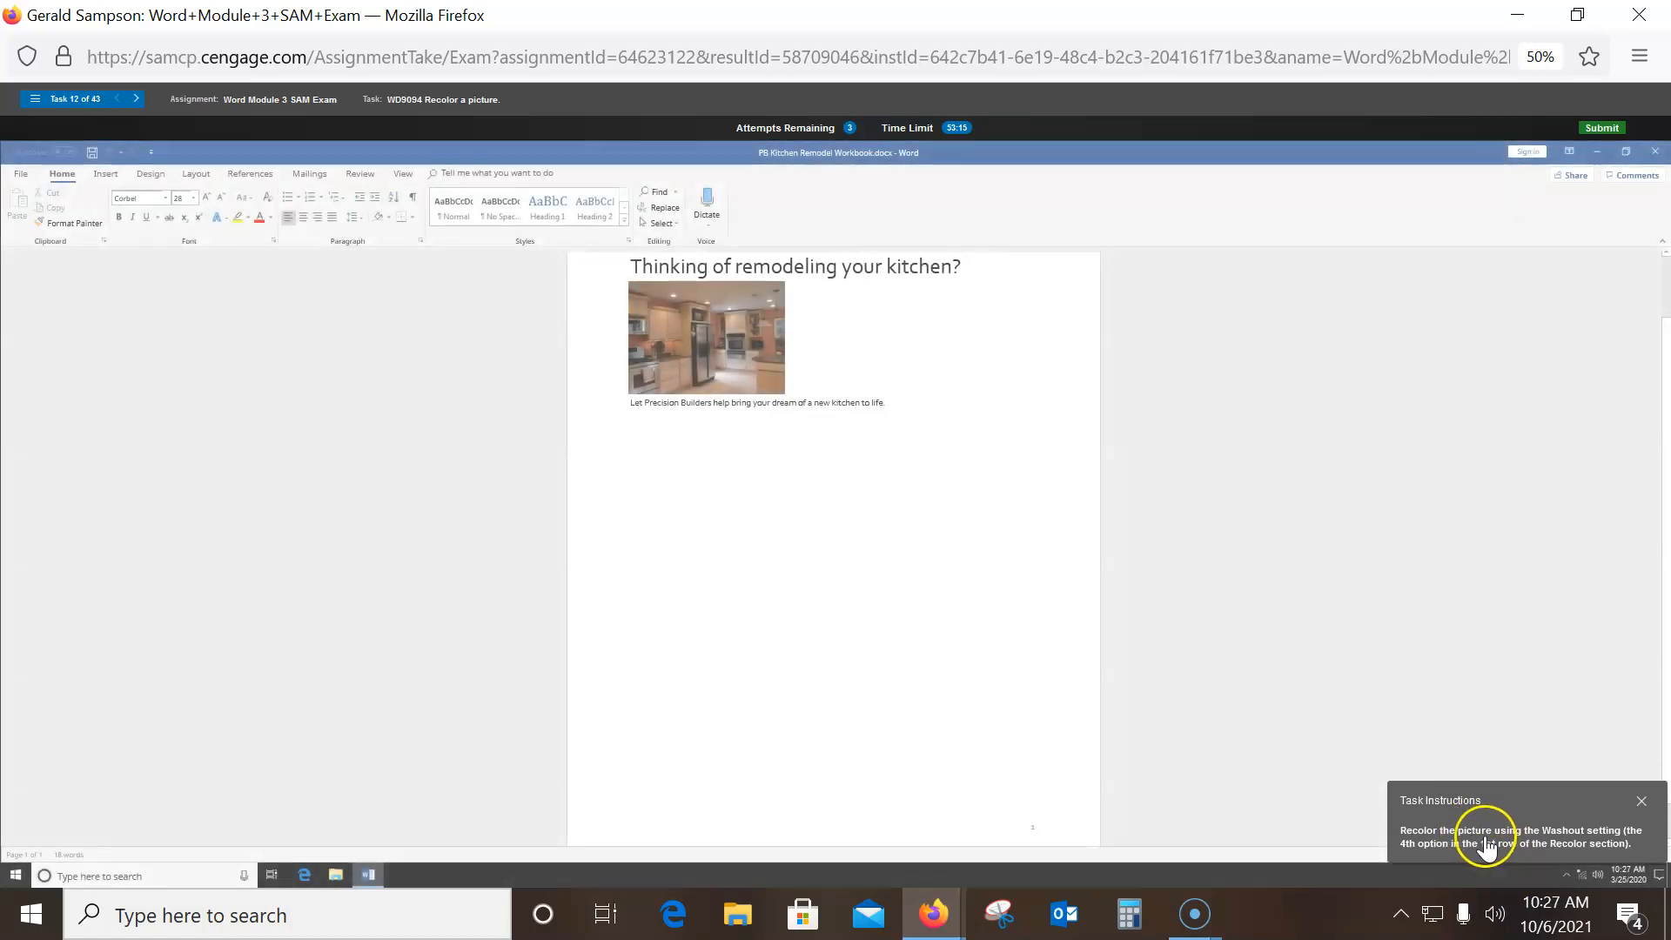
- Apply the Washout recolor from the Color gallery to the kitchen picture
{"action": "left_click", "coordinate": [728, 319]}
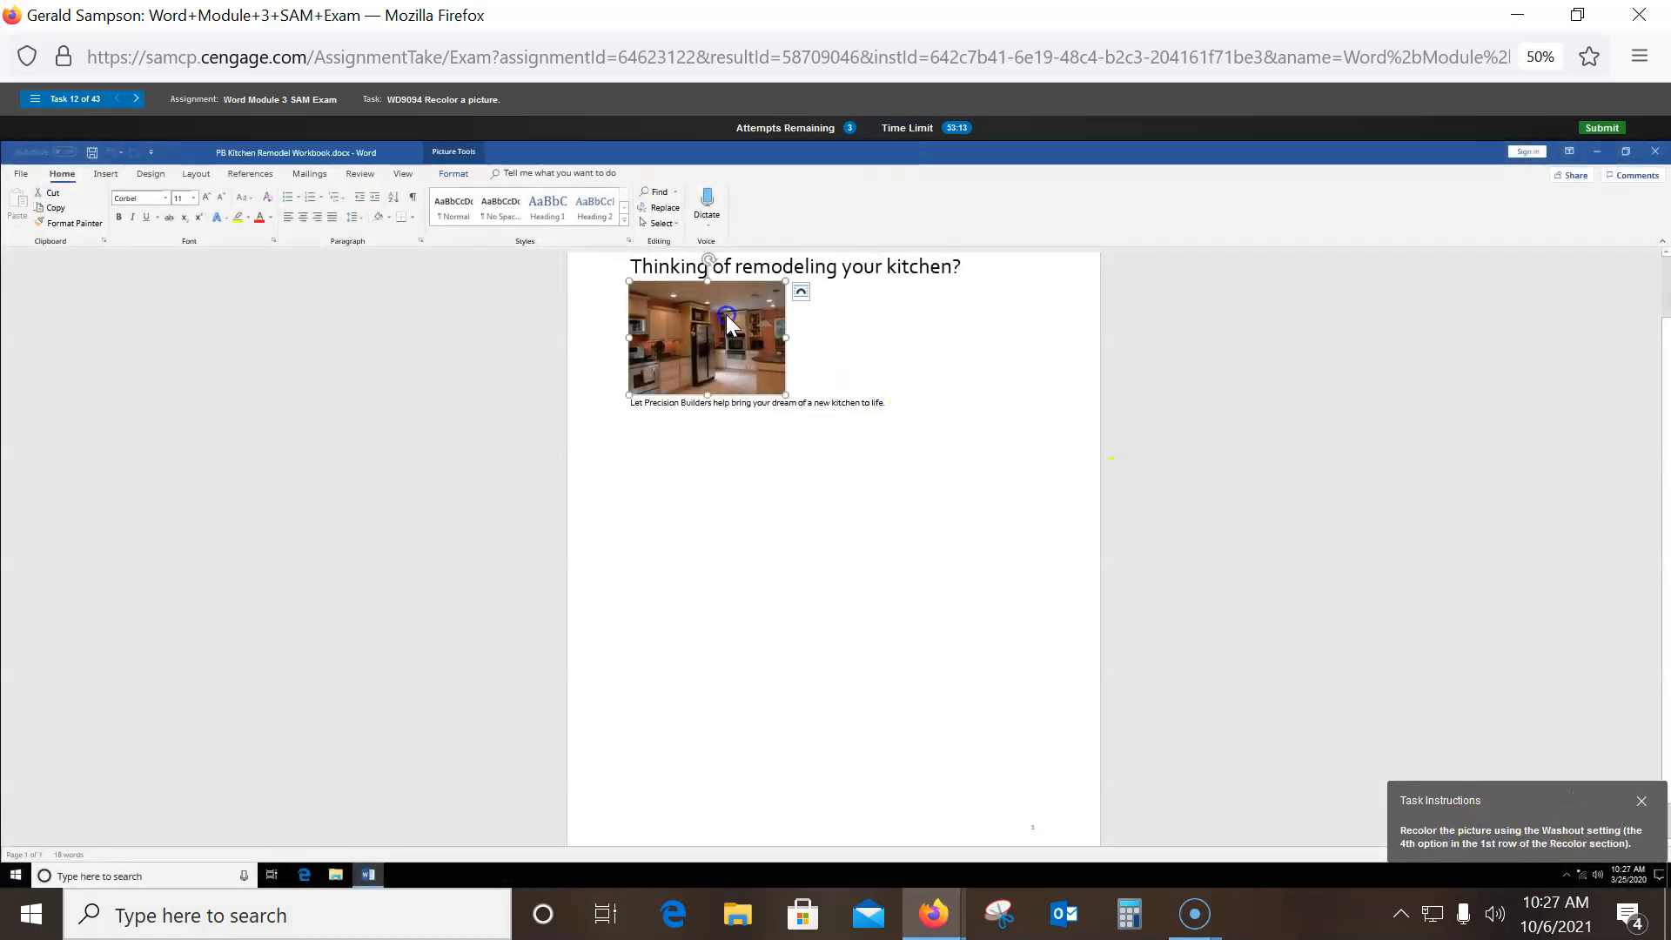
{"action": "left_click", "coordinate": [454, 173]}
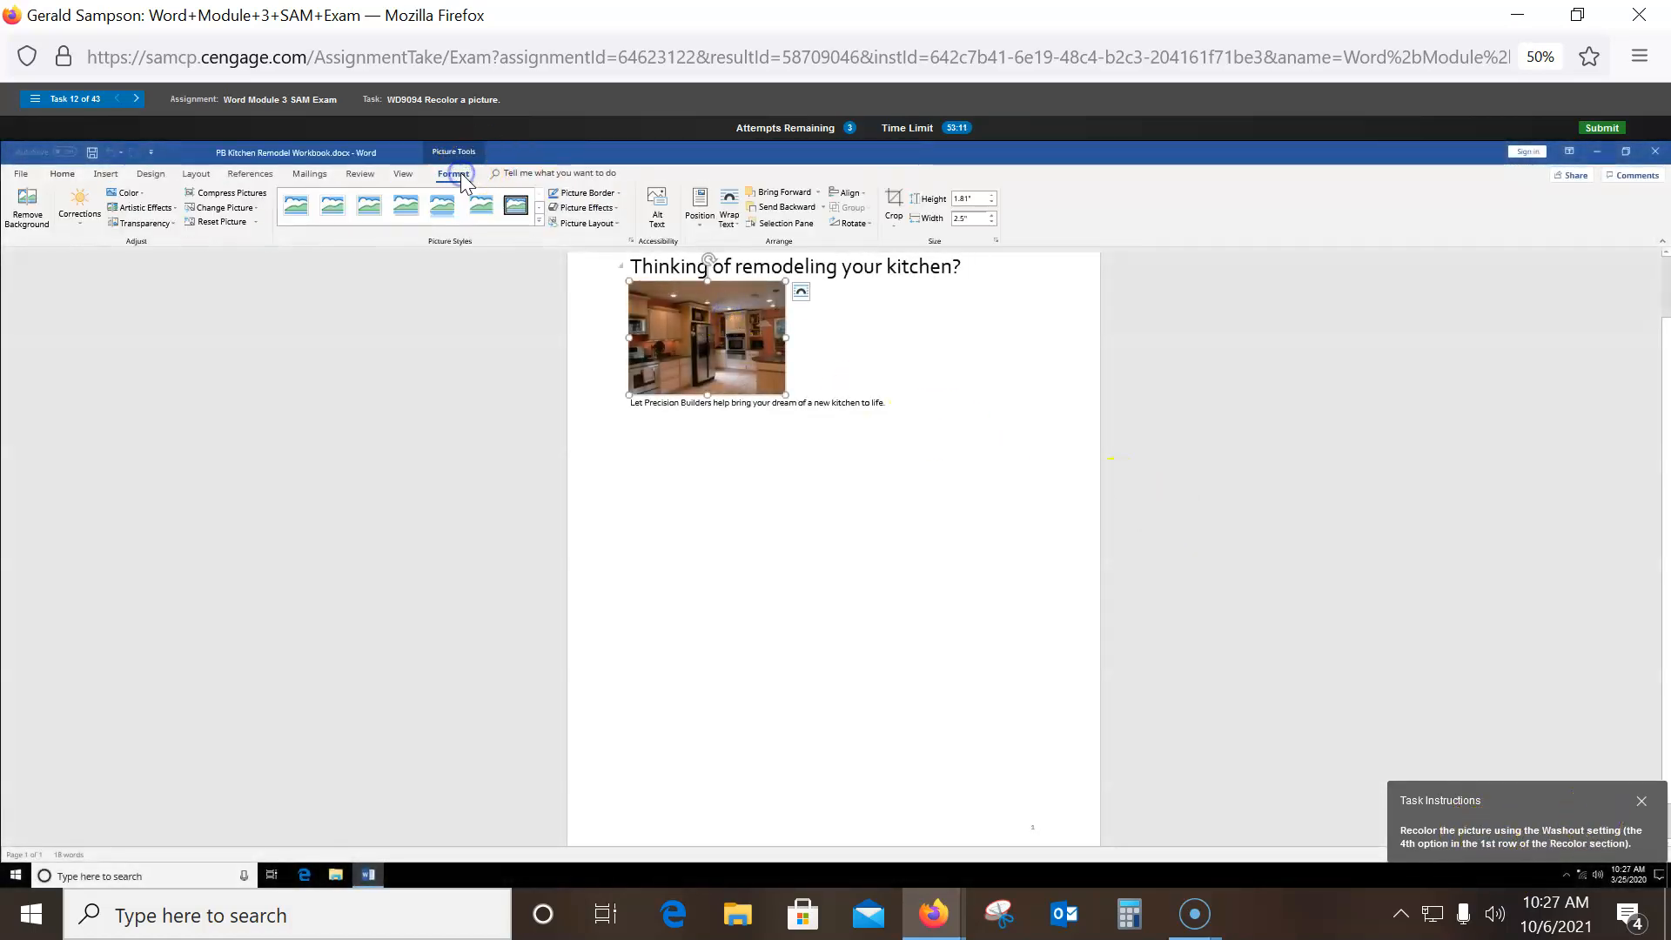
{"action": "left_click", "coordinate": [137, 195]}
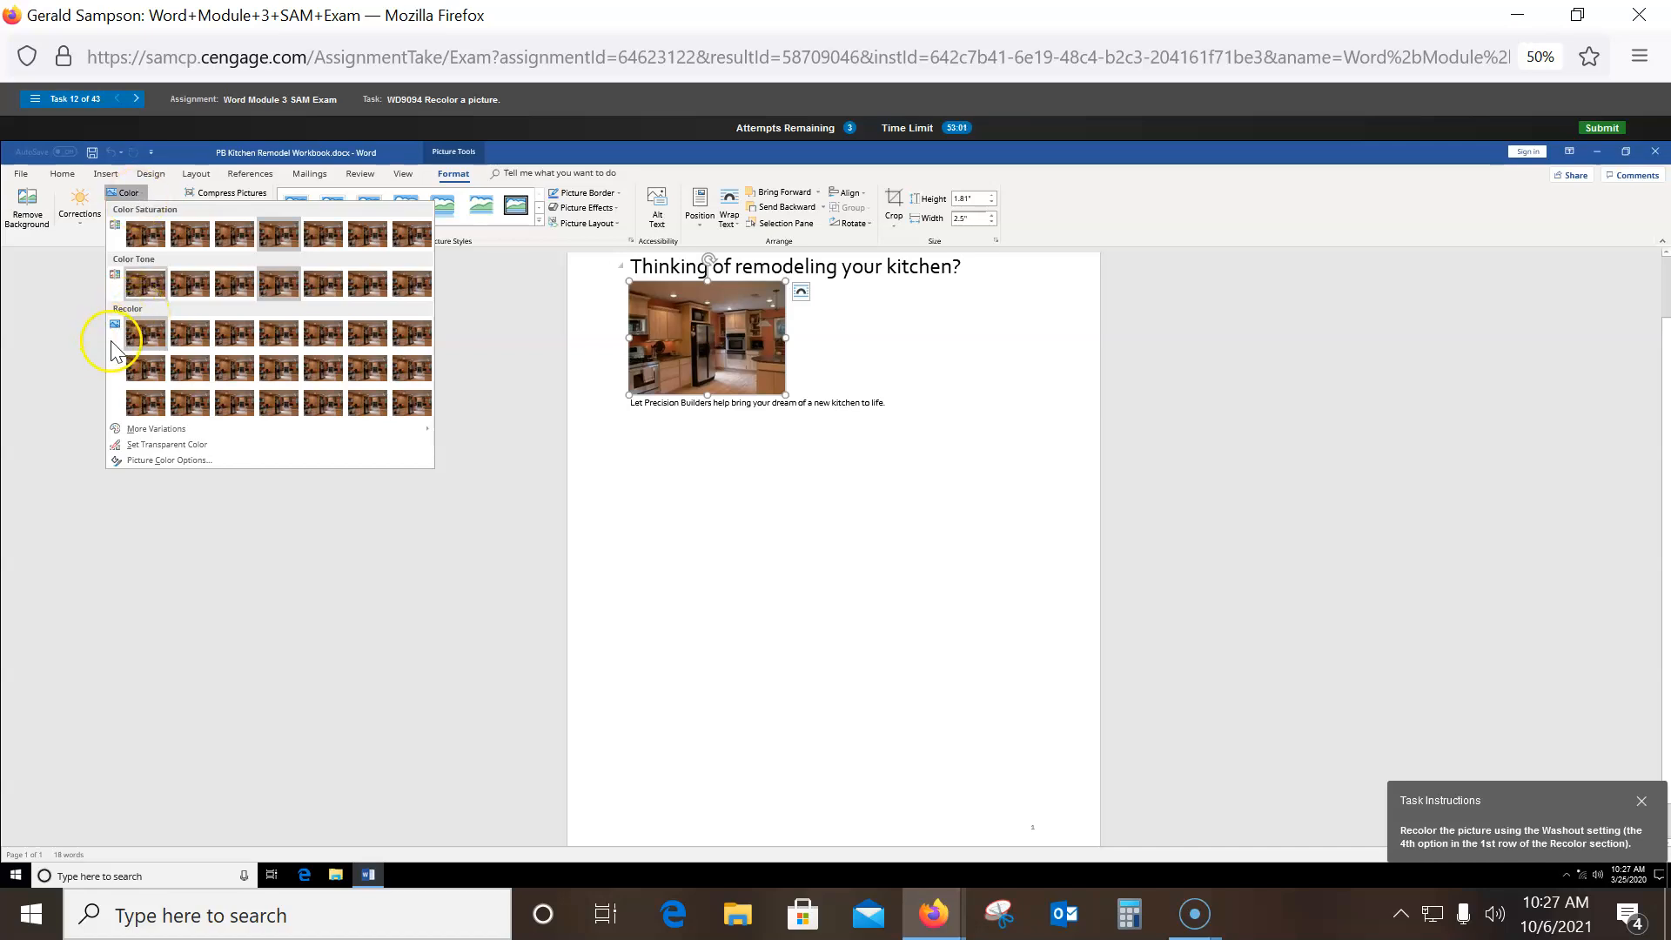
{"action": "left_click", "coordinate": [278, 339]}
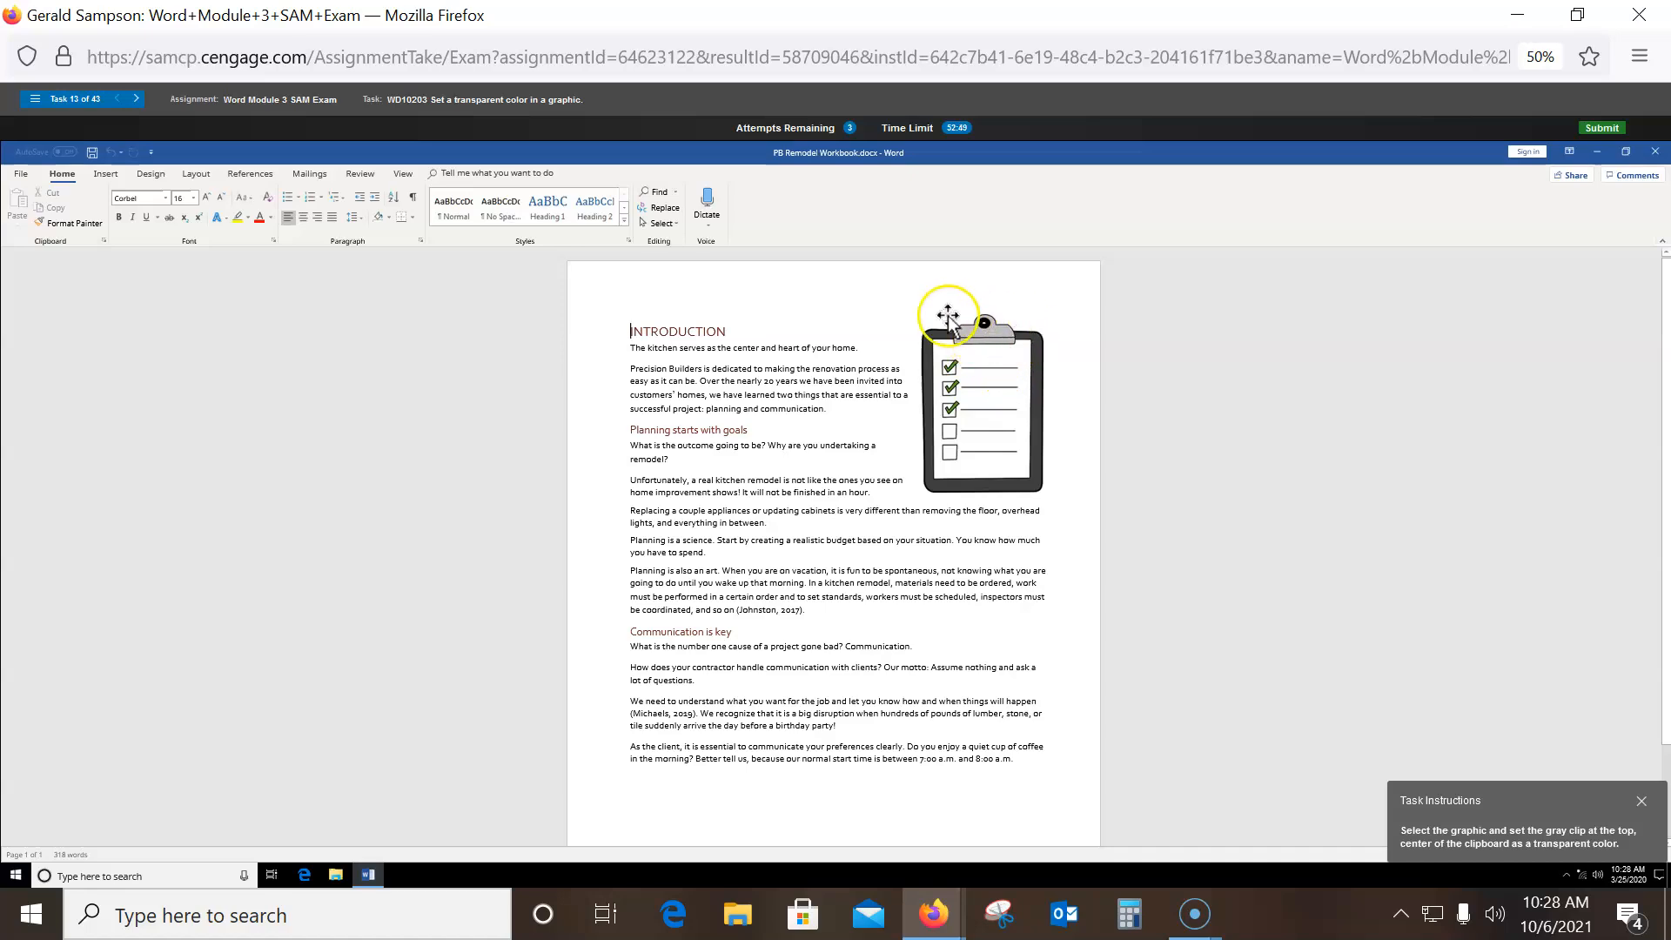
- Check Artistic Effects on the clipboard graphic, then apply a Transparency option to it
{"action": "left_click", "coordinate": [1003, 362]}
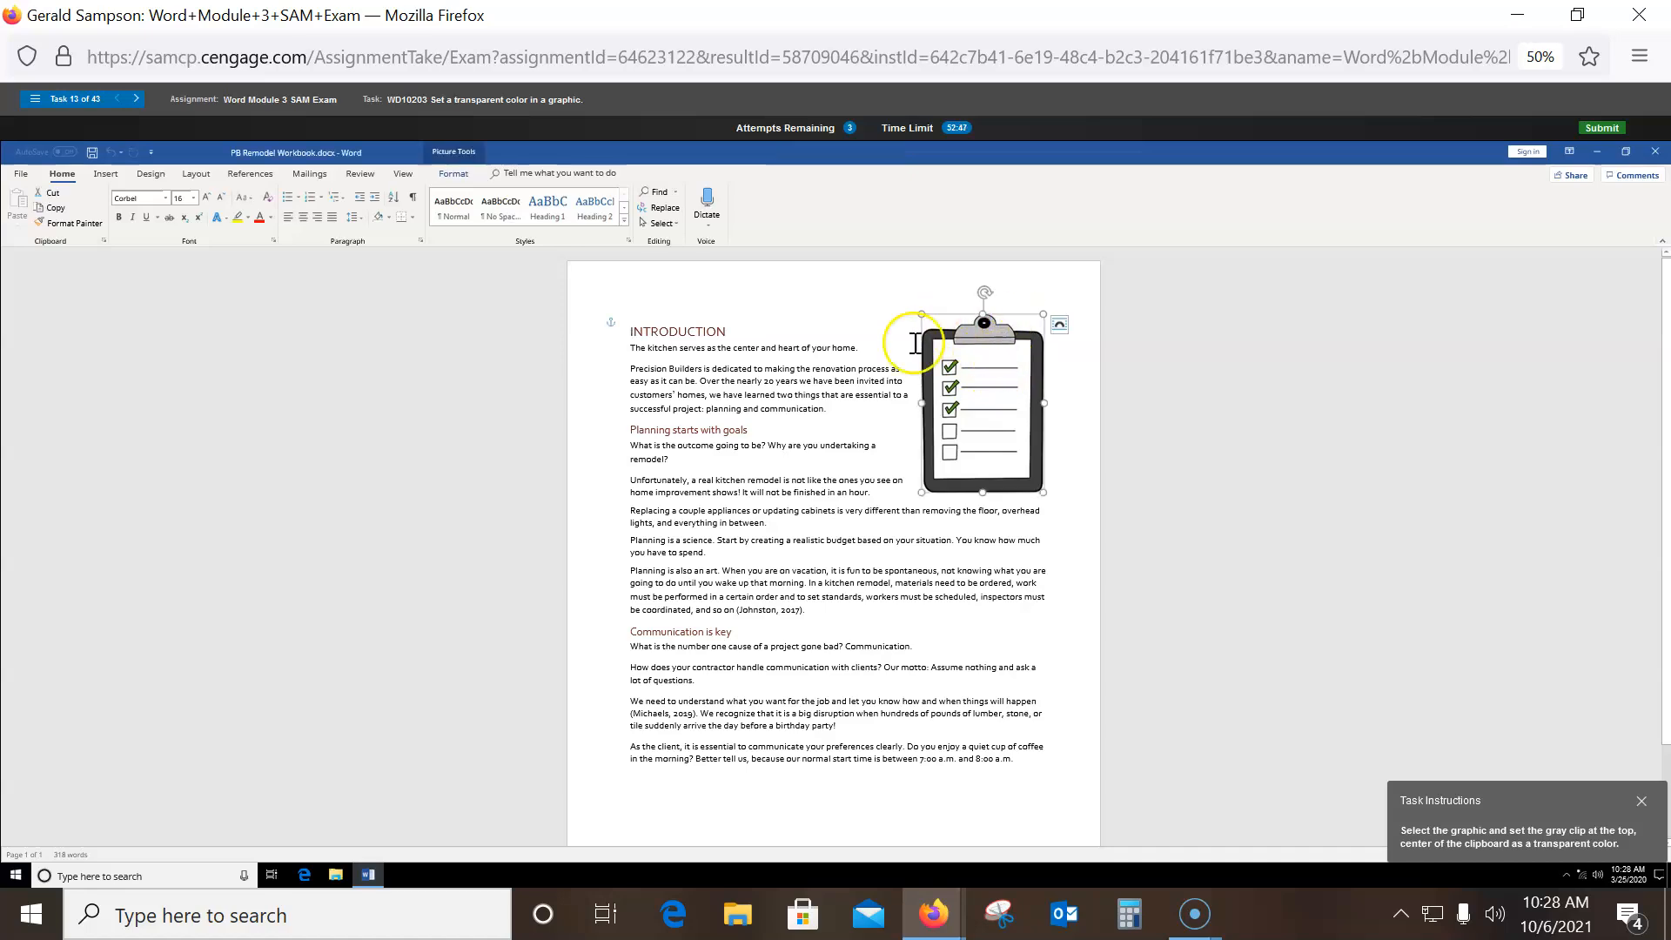
{"action": "left_click", "coordinate": [451, 174]}
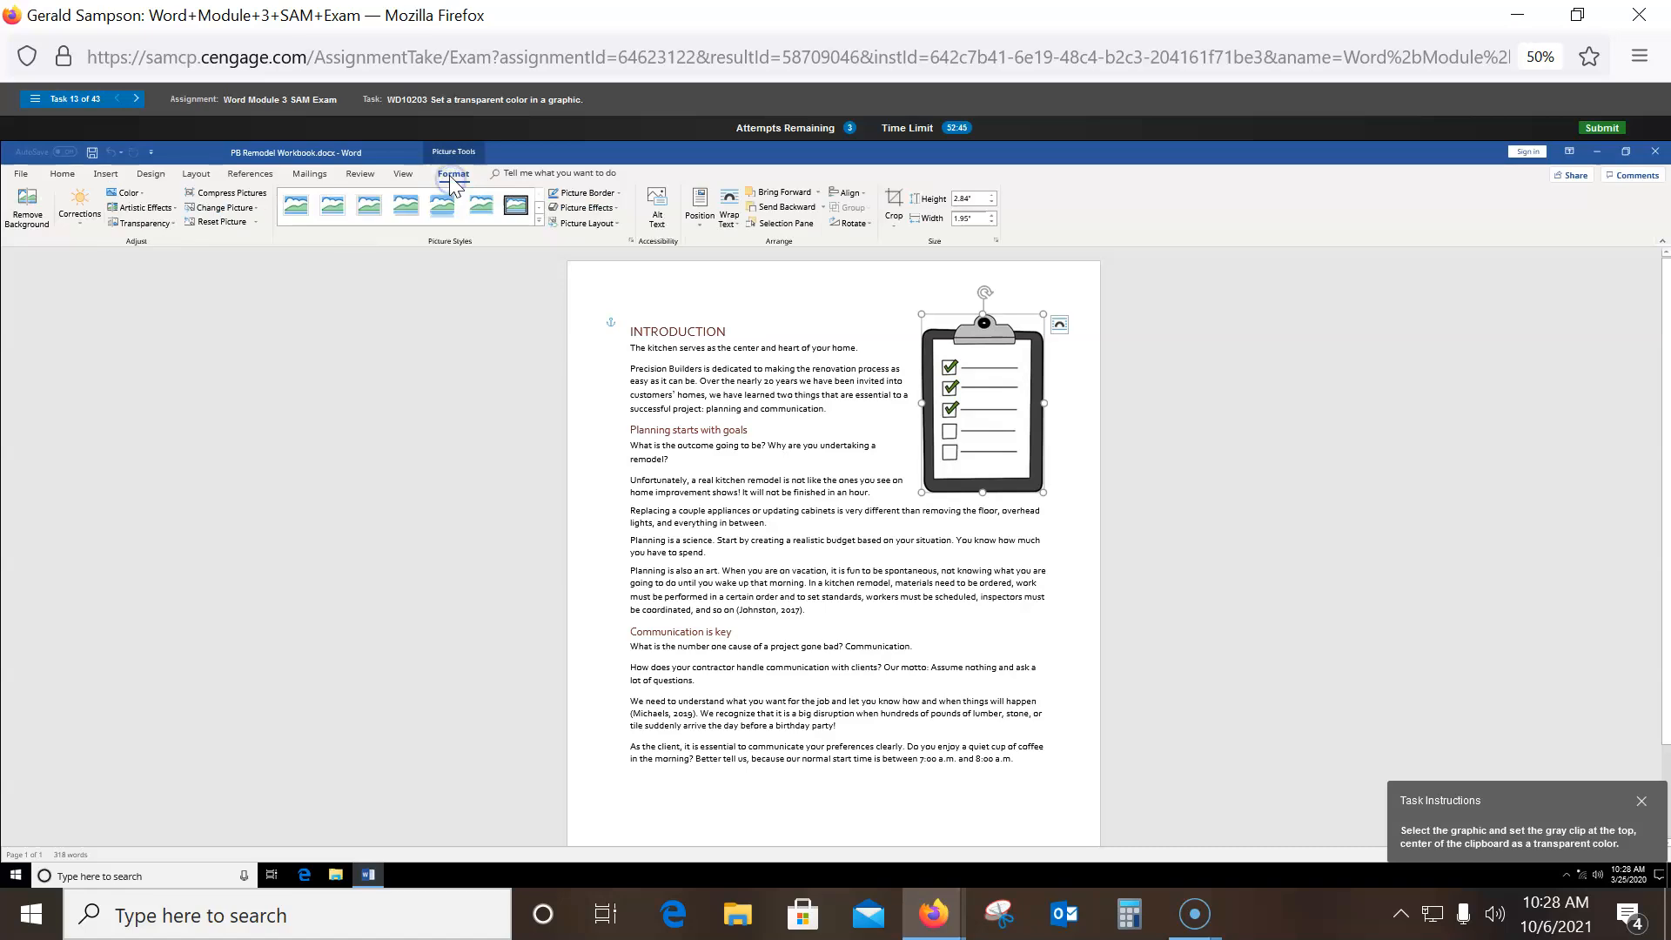
{"action": "left_click", "coordinate": [170, 208]}
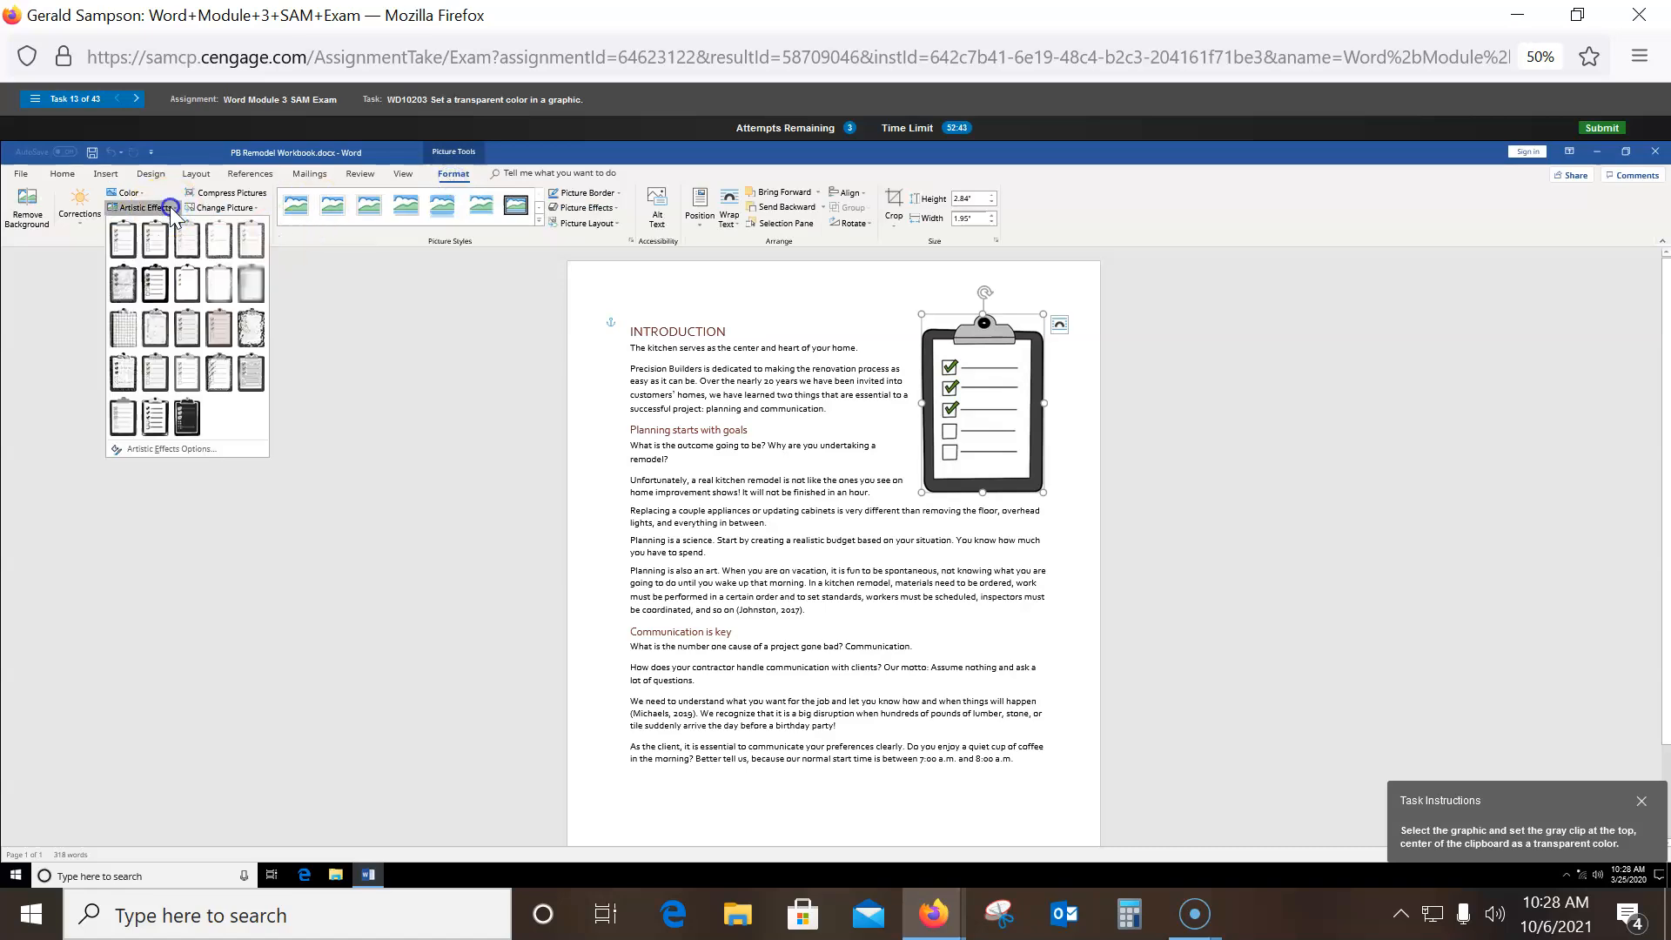
{"action": "left_click", "coordinate": [19, 332]}
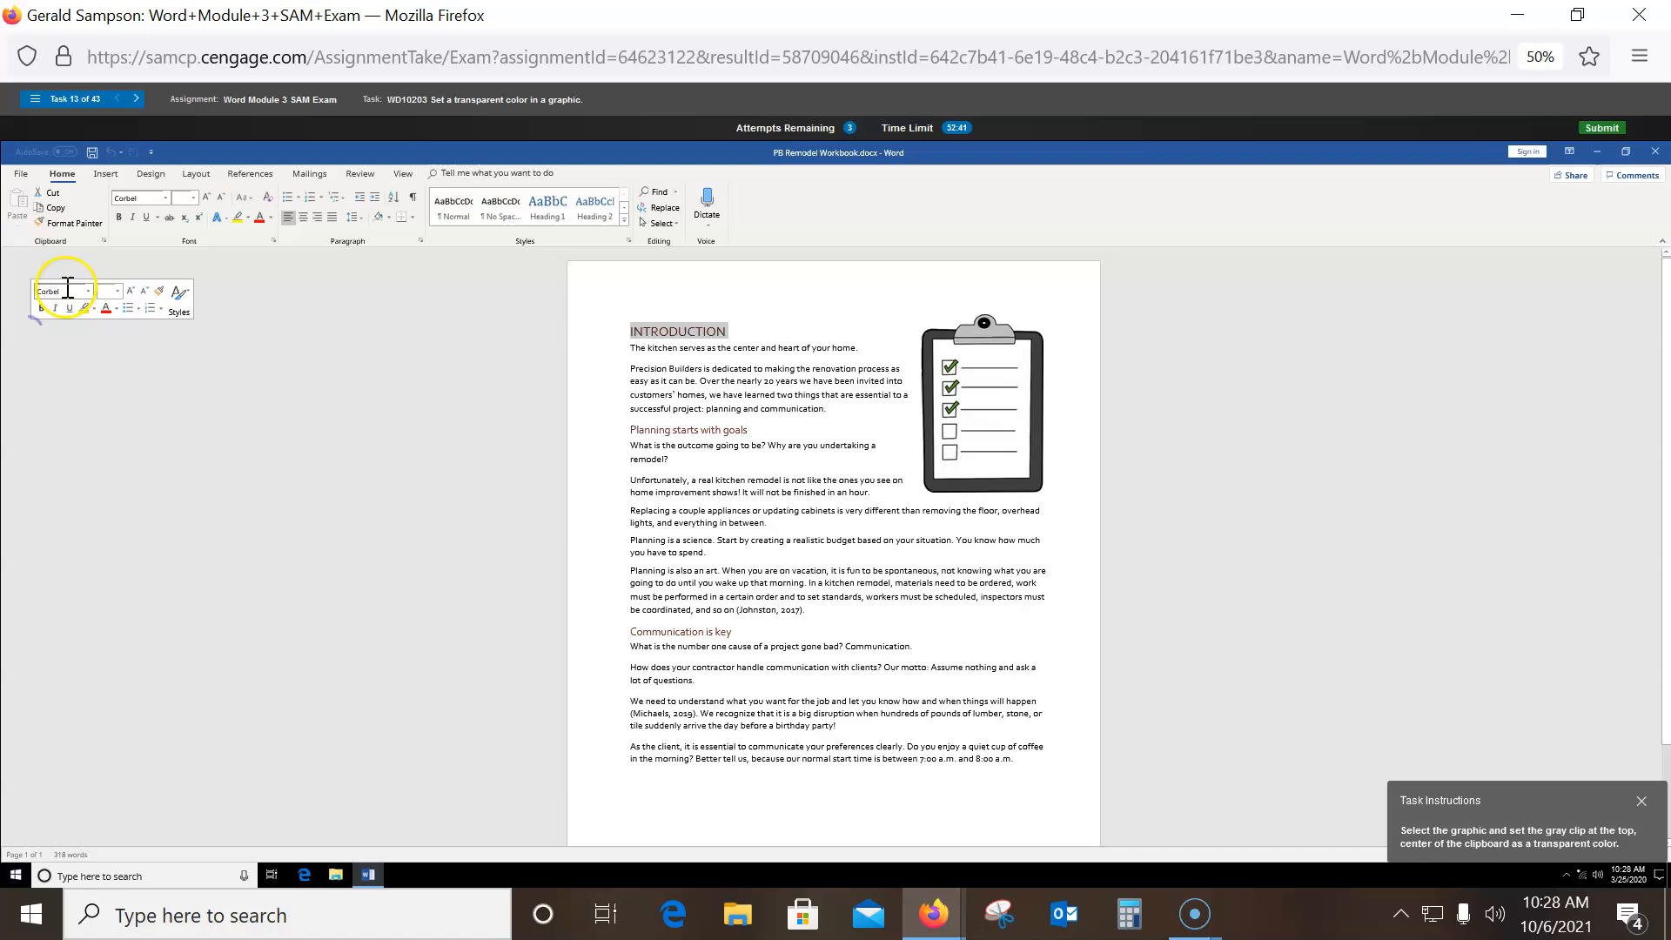
{"action": "left_click", "coordinate": [942, 367]}
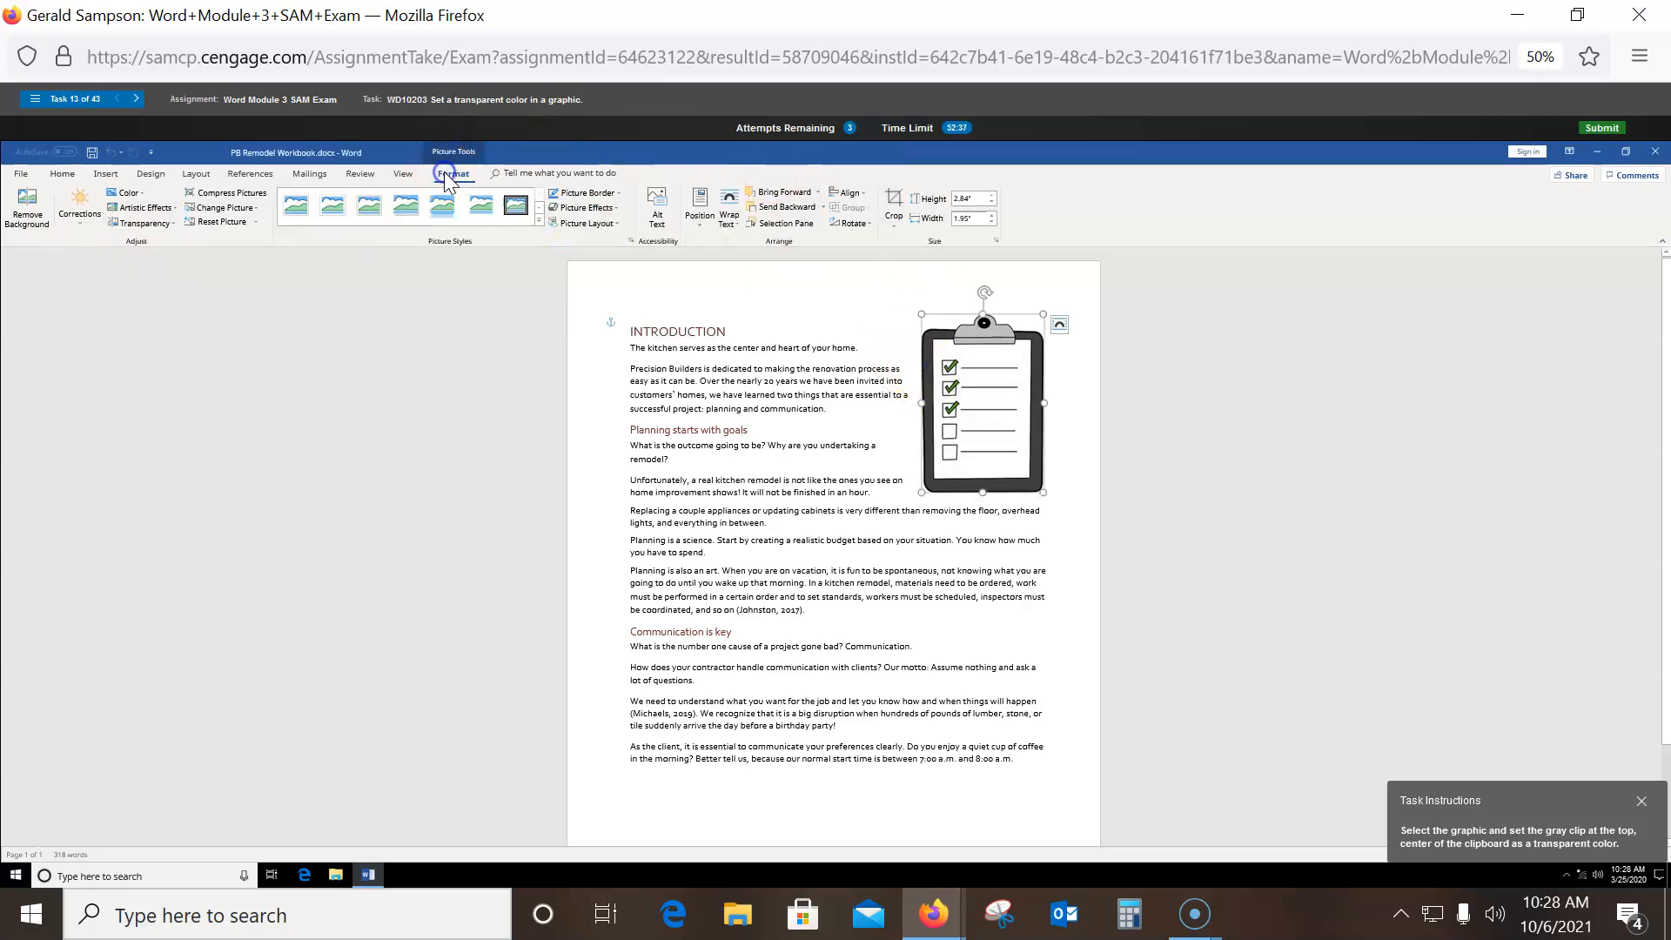
{"action": "left_click", "coordinate": [155, 225]}
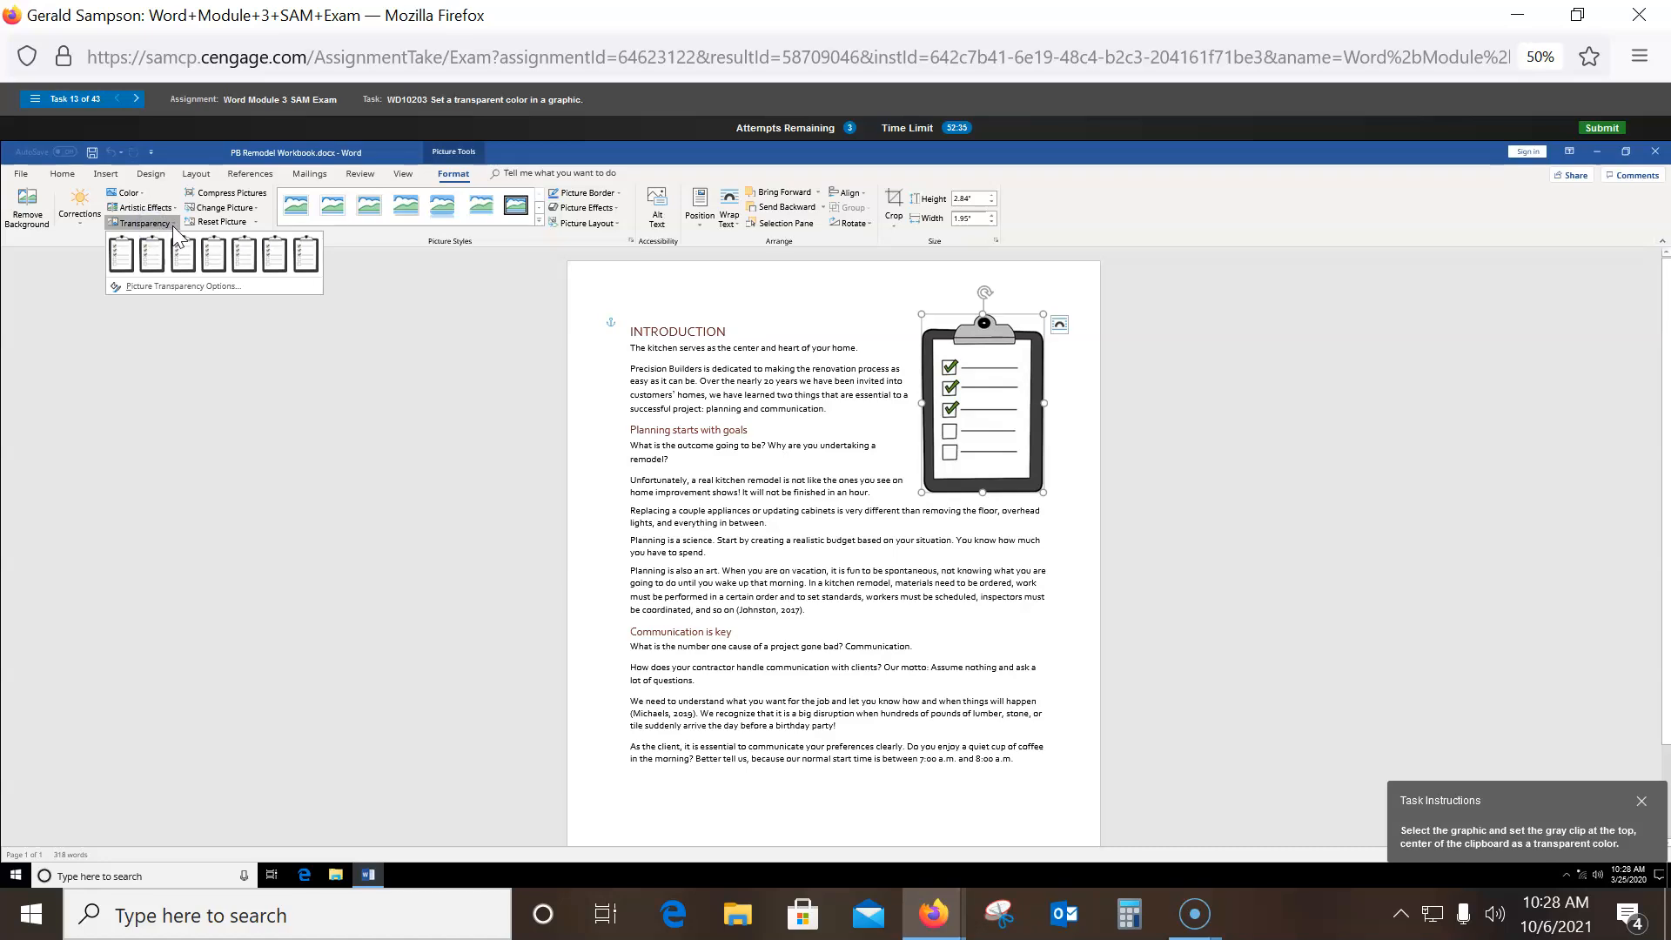
{"action": "left_click", "coordinate": [156, 300]}
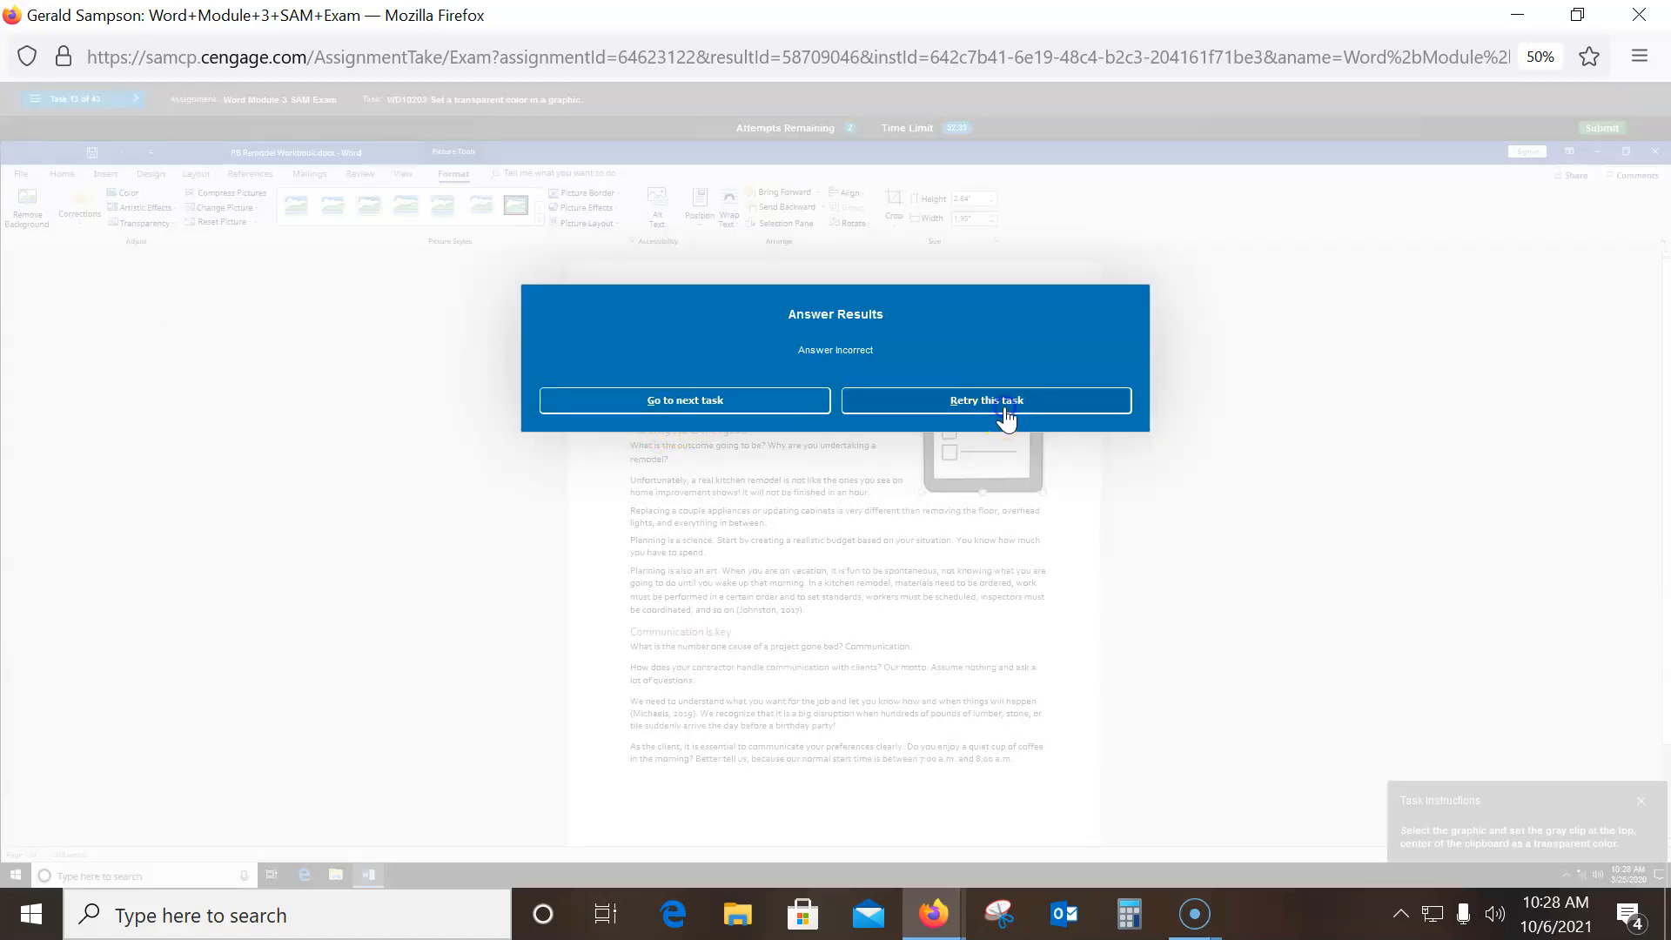
- Retry the transparency task and reselect the clipboard graphic
{"action": "left_click", "coordinate": [1006, 418]}
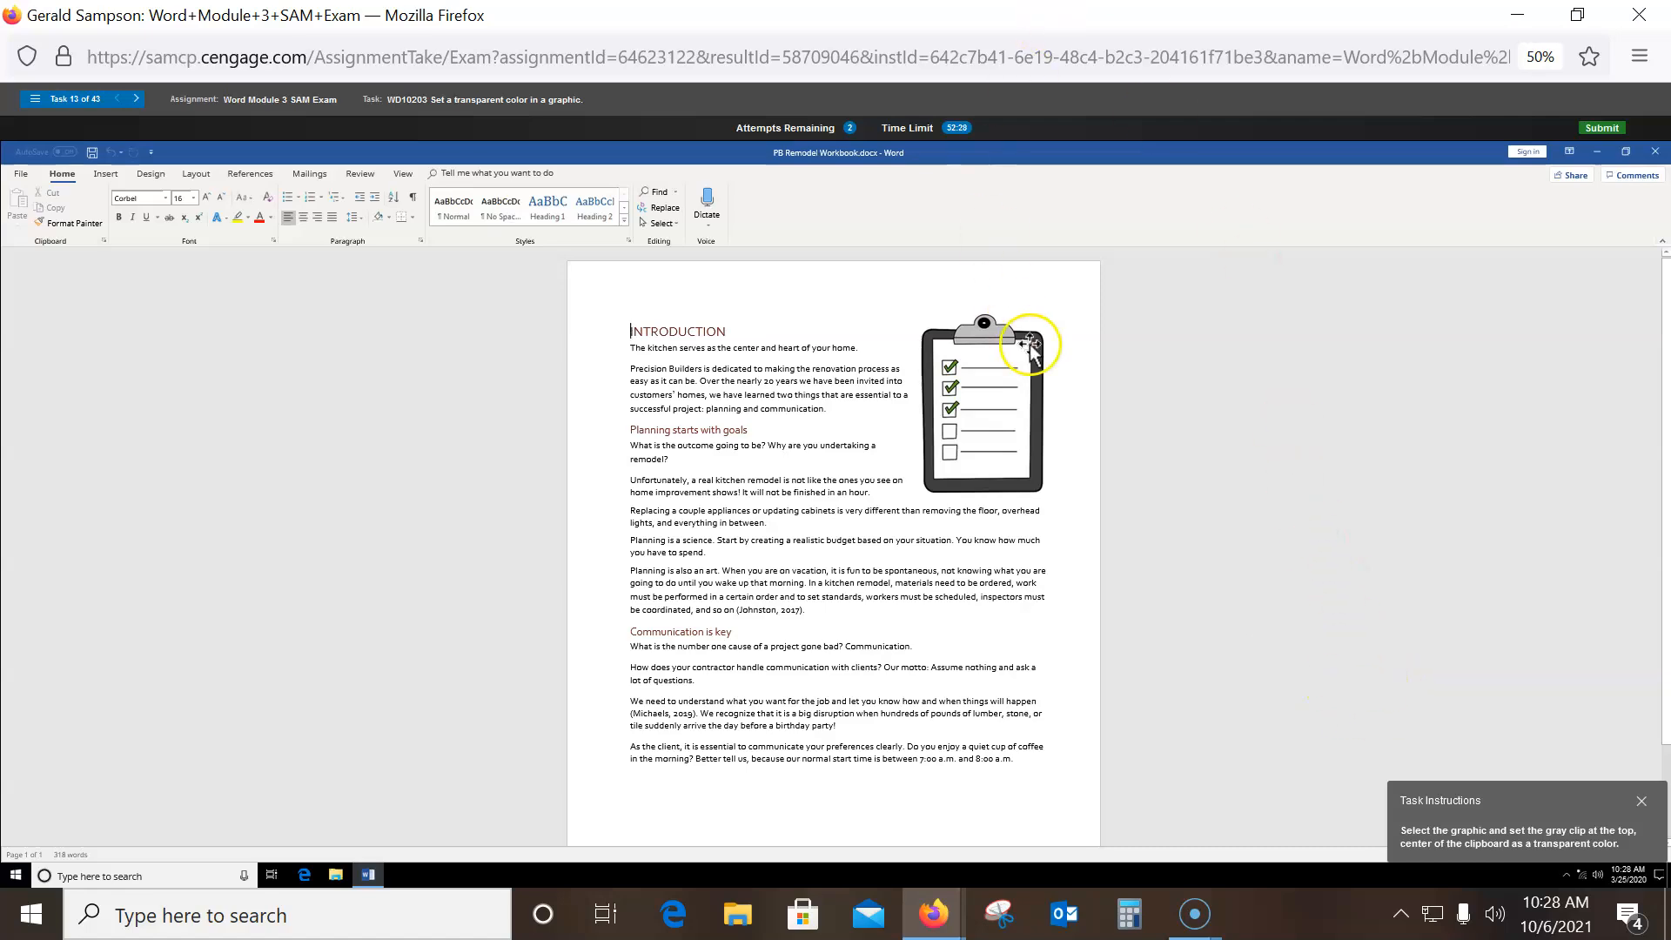
{"action": "left_click", "coordinate": [998, 395]}
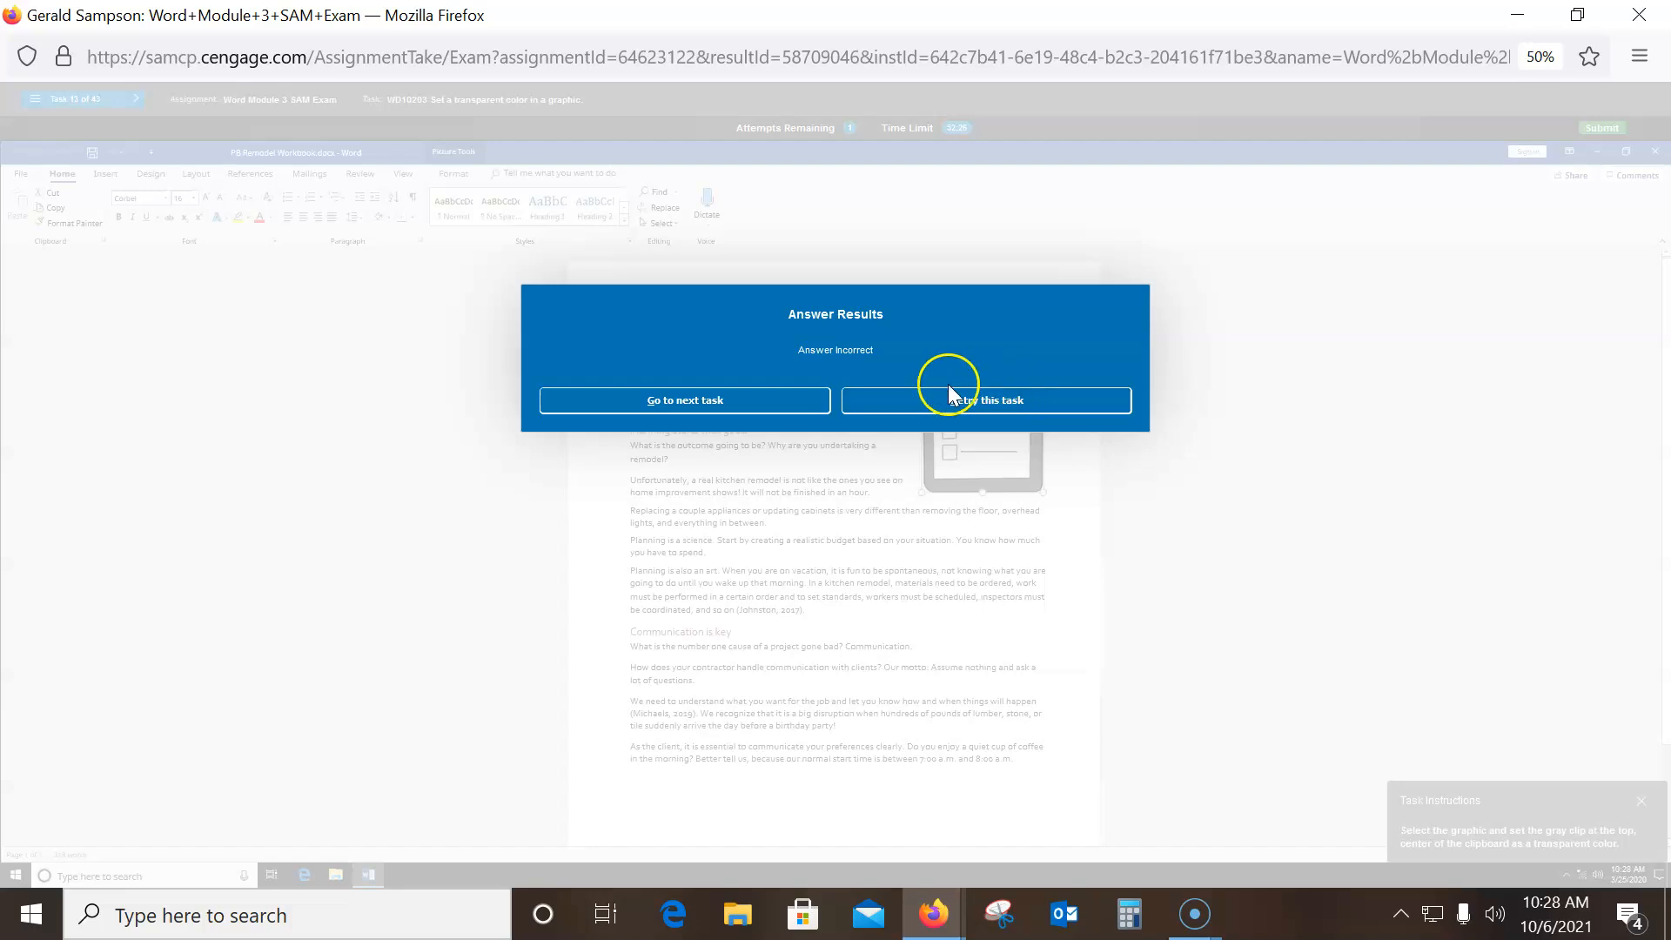
{"action": "left_click", "coordinate": [926, 402]}
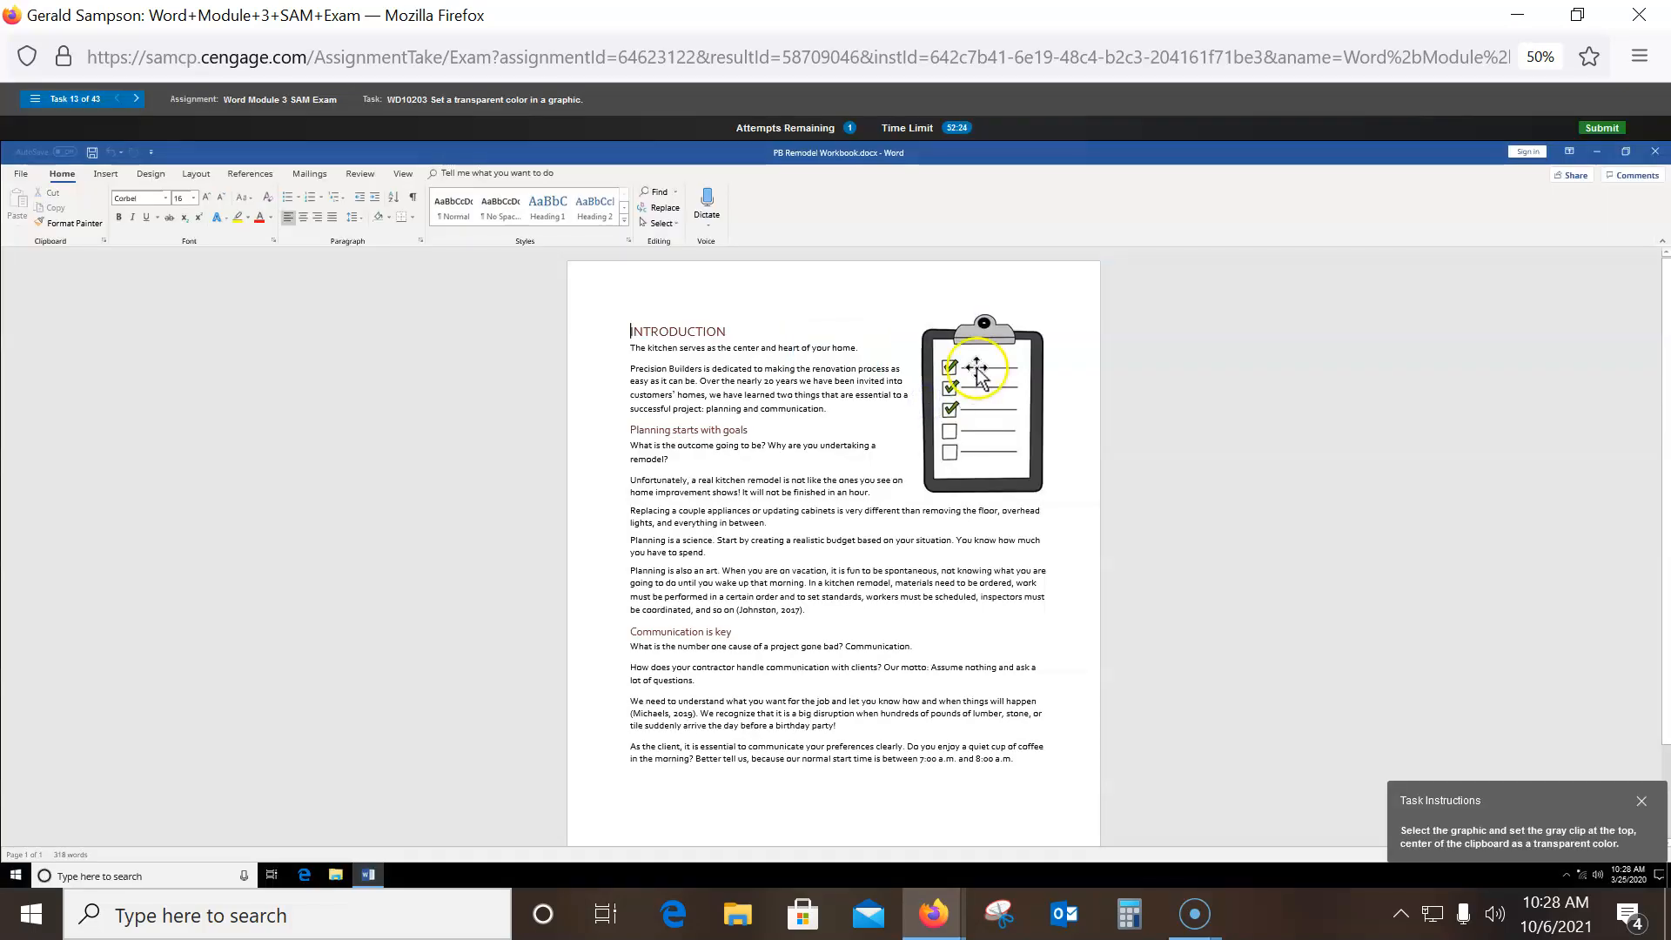
{"action": "left_click", "coordinate": [976, 367]}
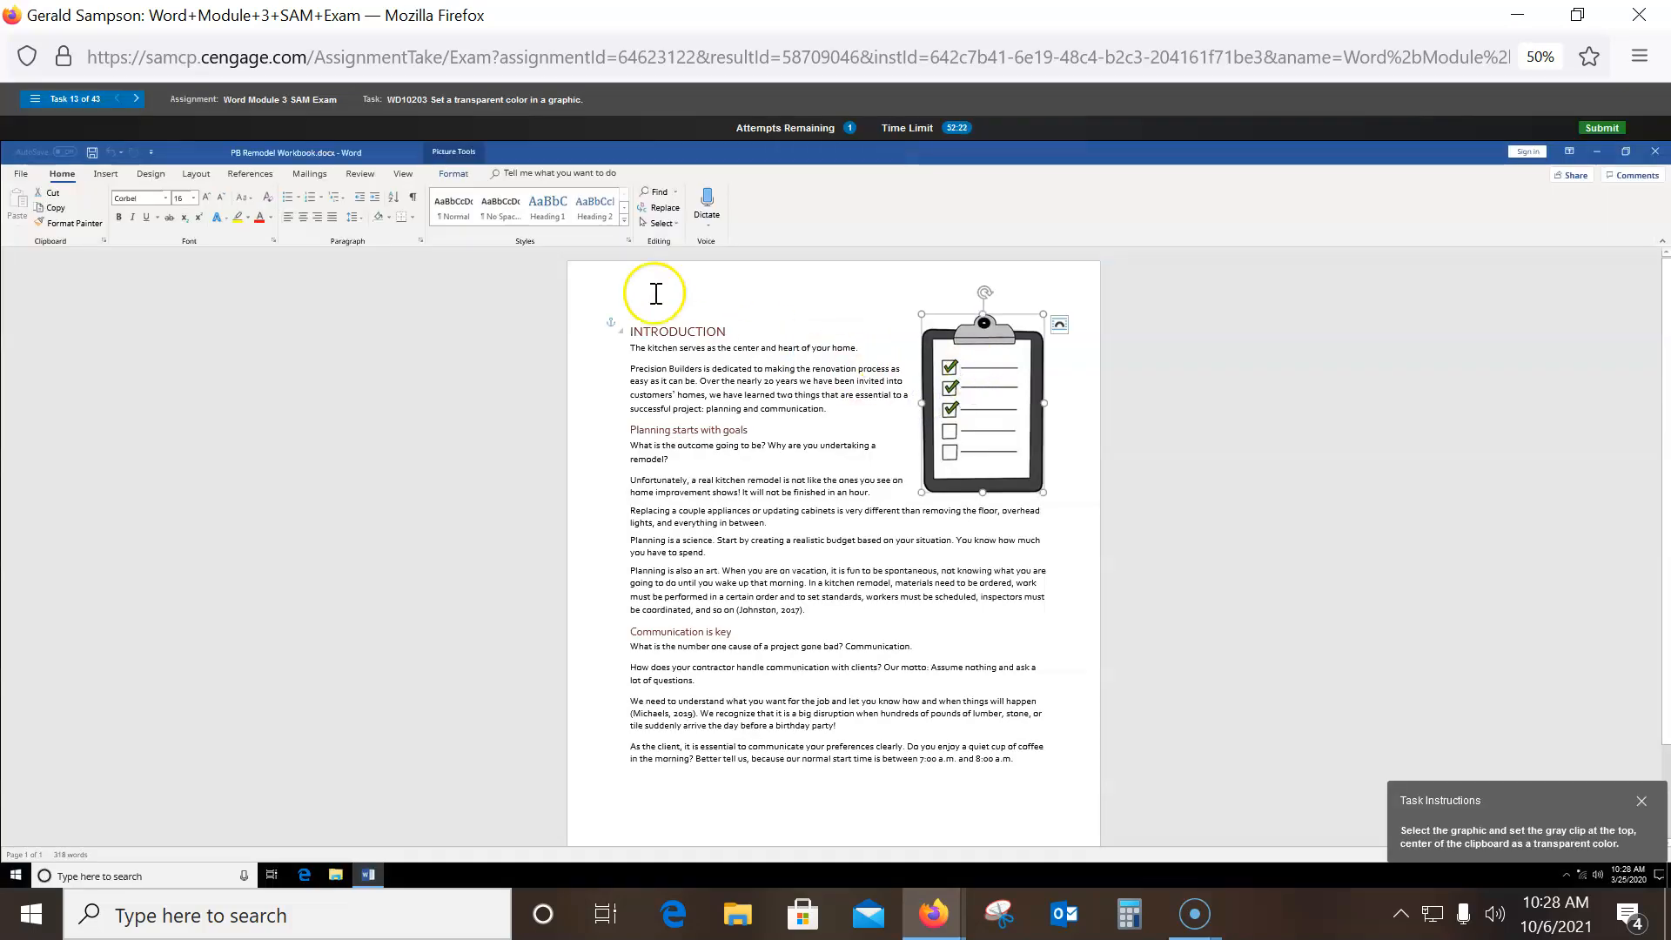
- Use Set Transparent Color to make the gray clip at the top of the graphic transparent
{"action": "left_click", "coordinate": [449, 175]}
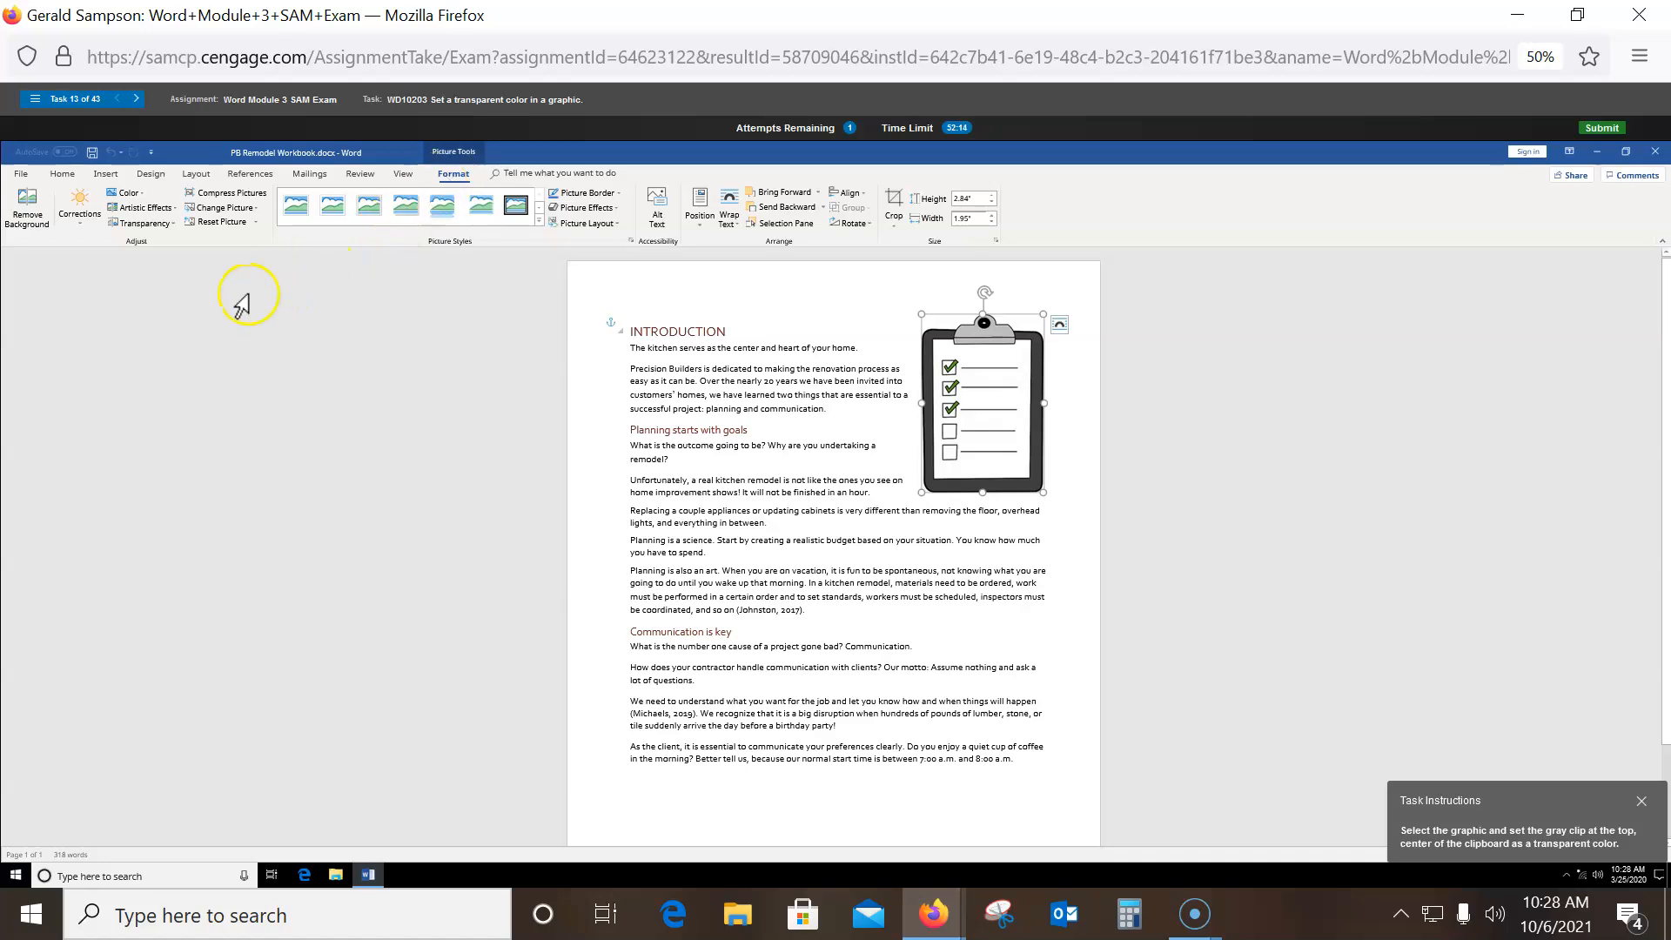
{"action": "left_click", "coordinate": [137, 194]}
{"action": "left_click", "coordinate": [173, 495]}
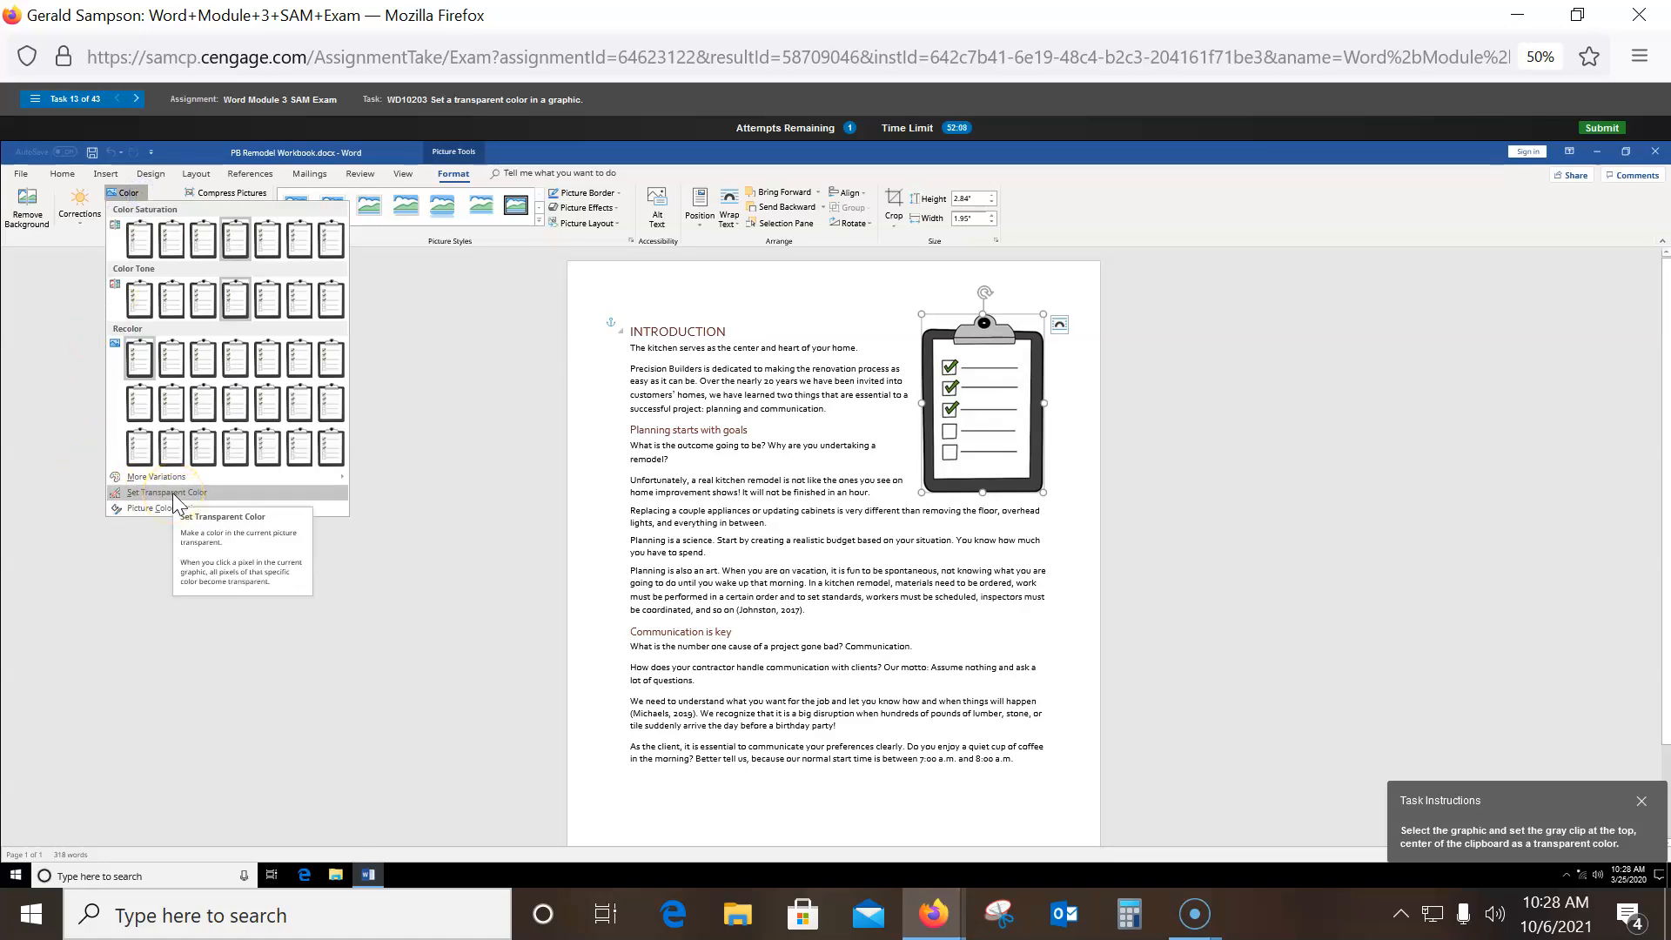
{"action": "left_click", "coordinate": [173, 494]}
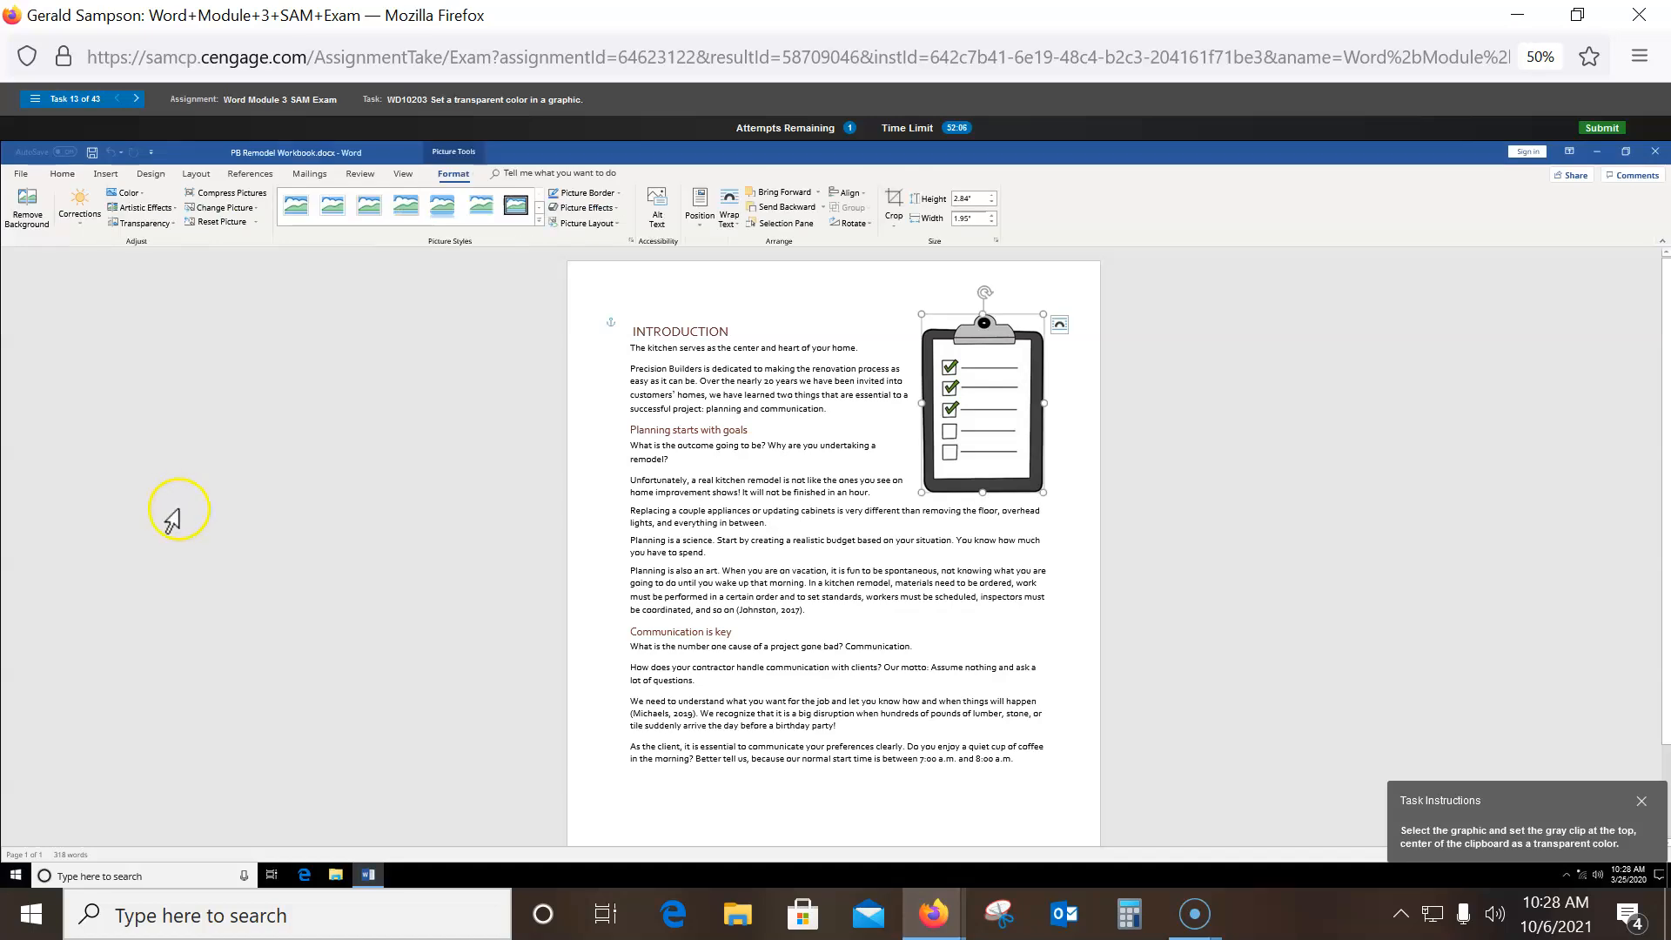
{"action": "left_click", "coordinate": [1003, 329]}
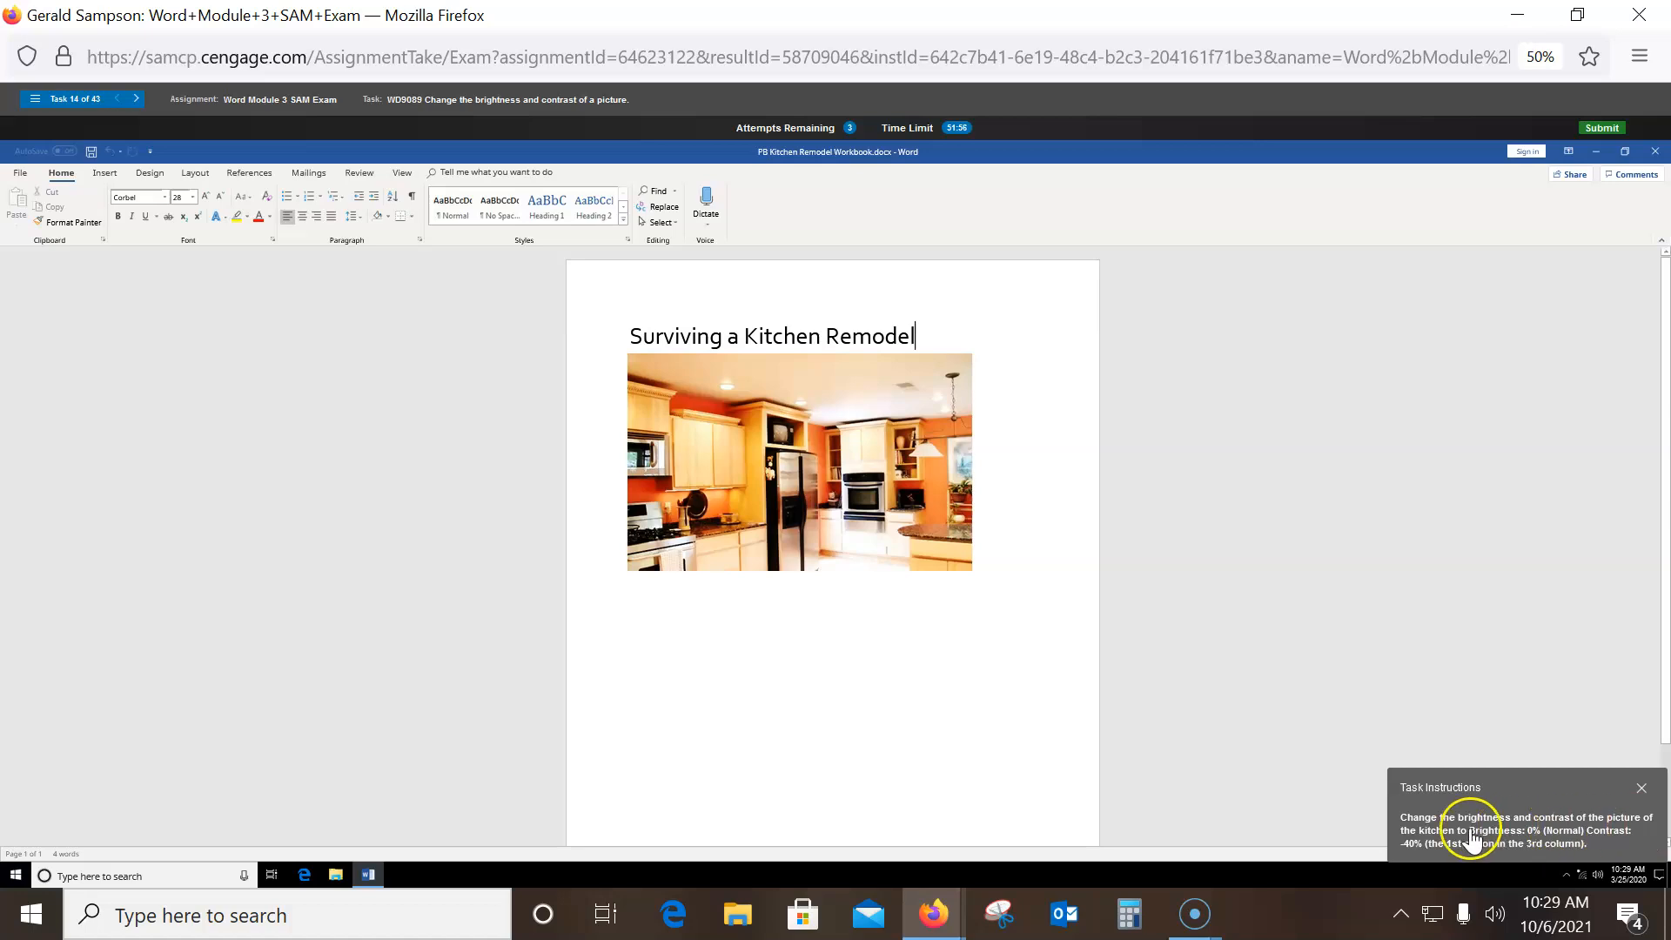
- Apply the Brightness: 0% Contrast: -40% correction to the kitchen picture
{"action": "left_click", "coordinate": [828, 433]}
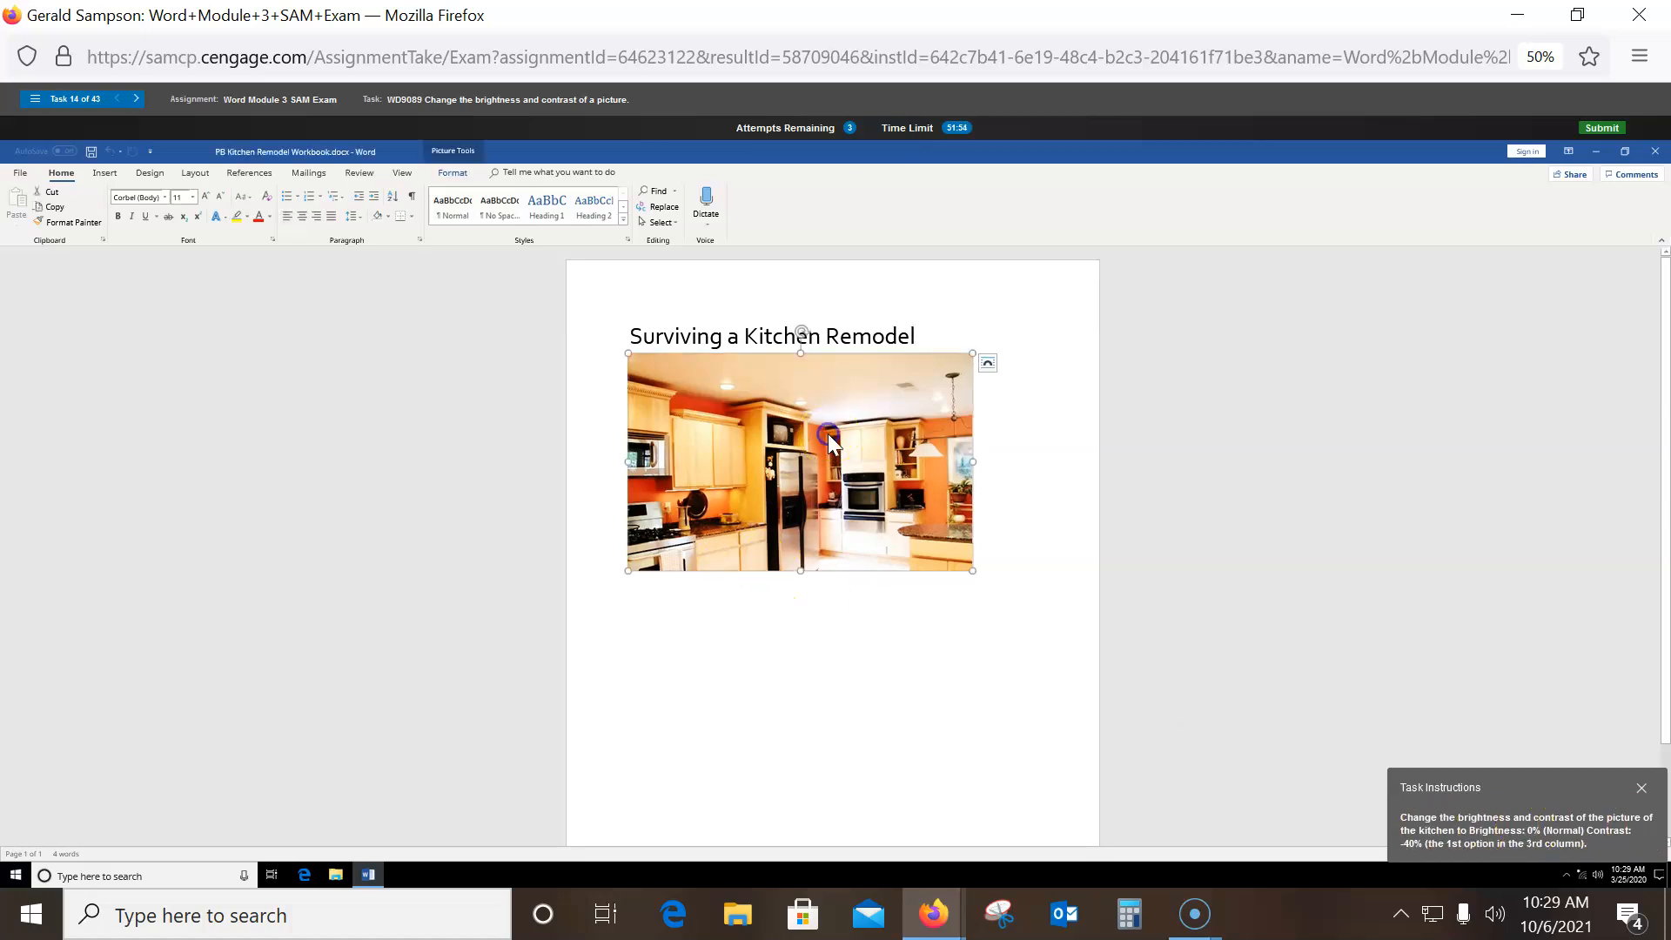
{"action": "left_click", "coordinate": [453, 173]}
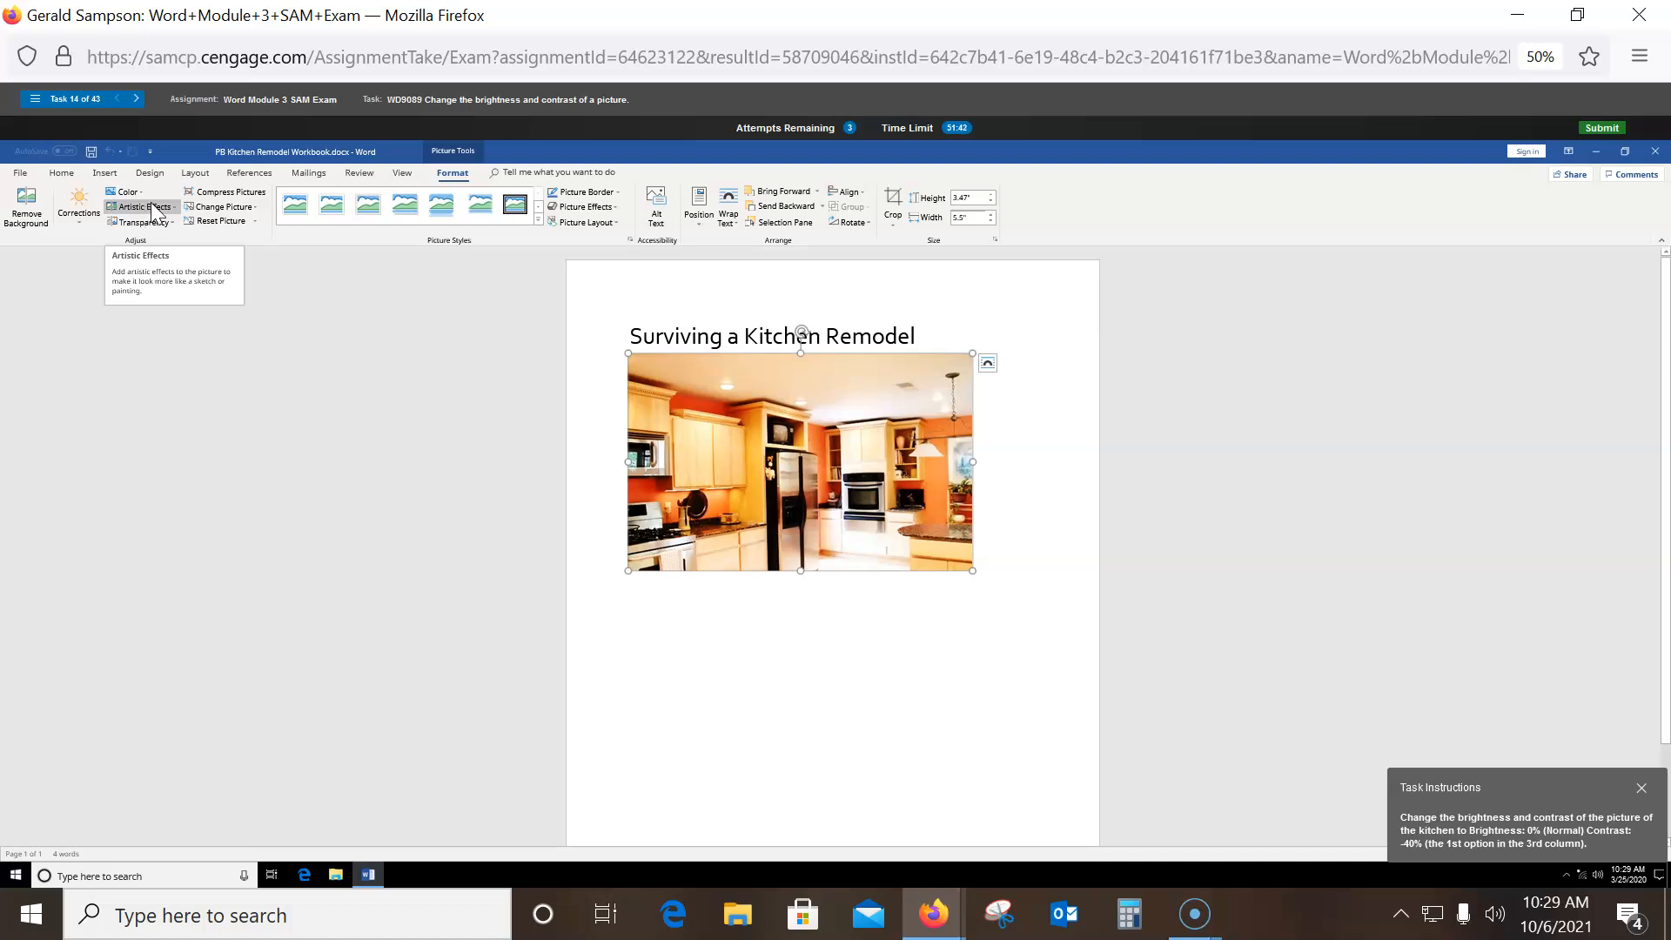
{"action": "left_click", "coordinate": [144, 207]}
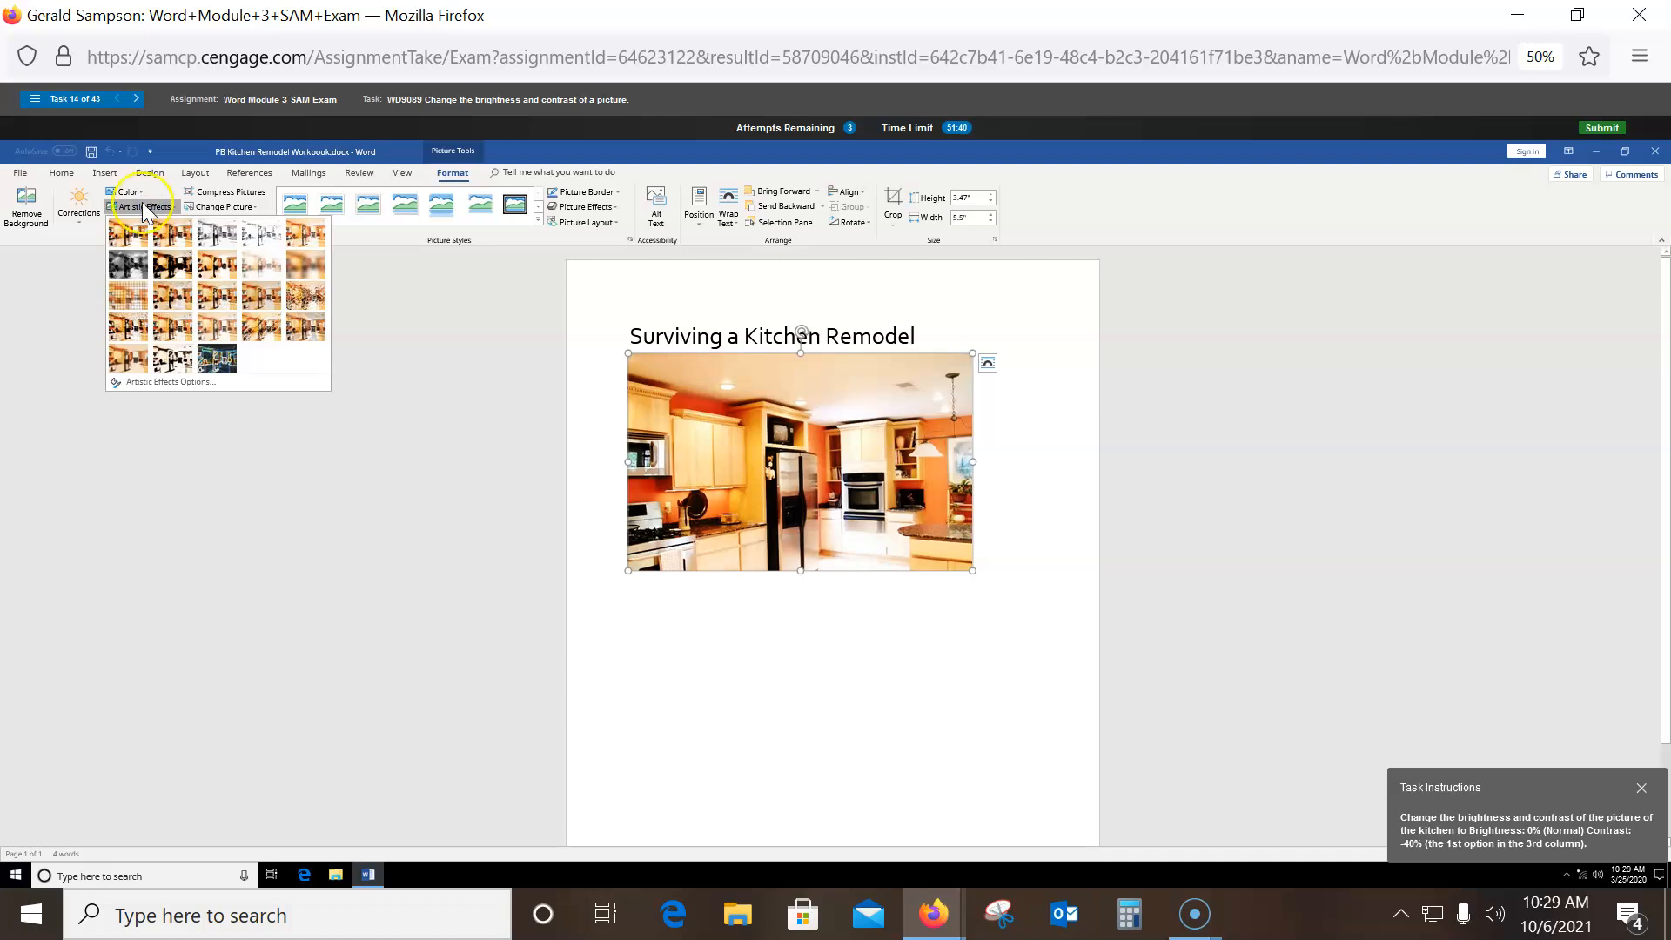
{"action": "left_click", "coordinate": [78, 217]}
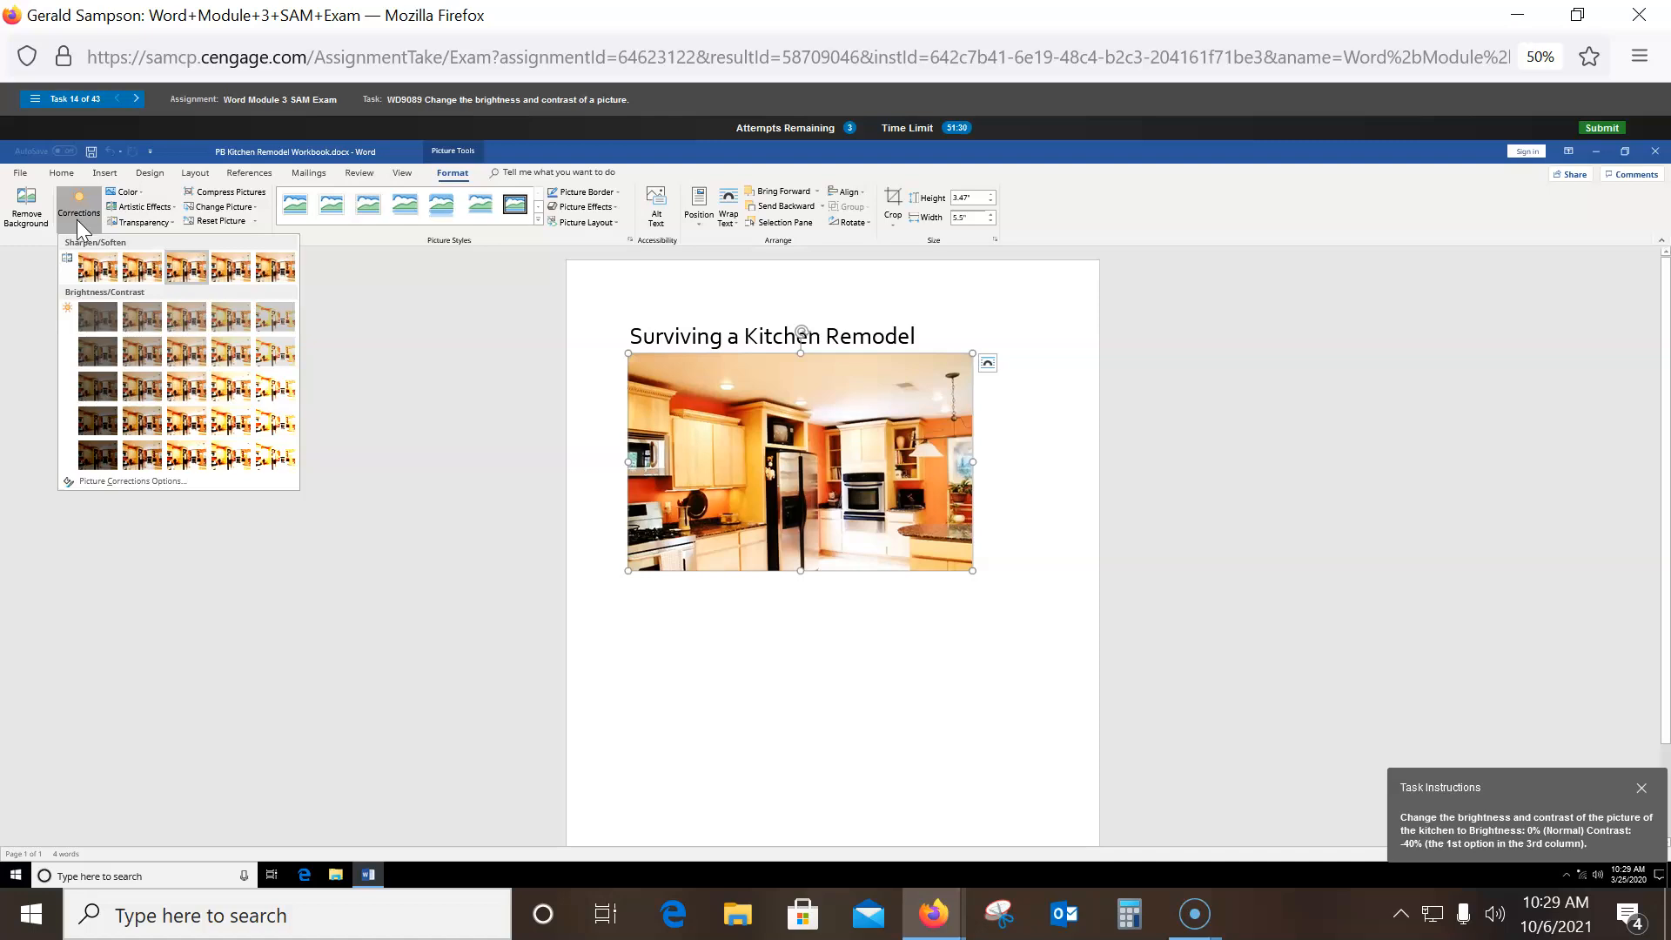
{"action": "left_click", "coordinate": [188, 316]}
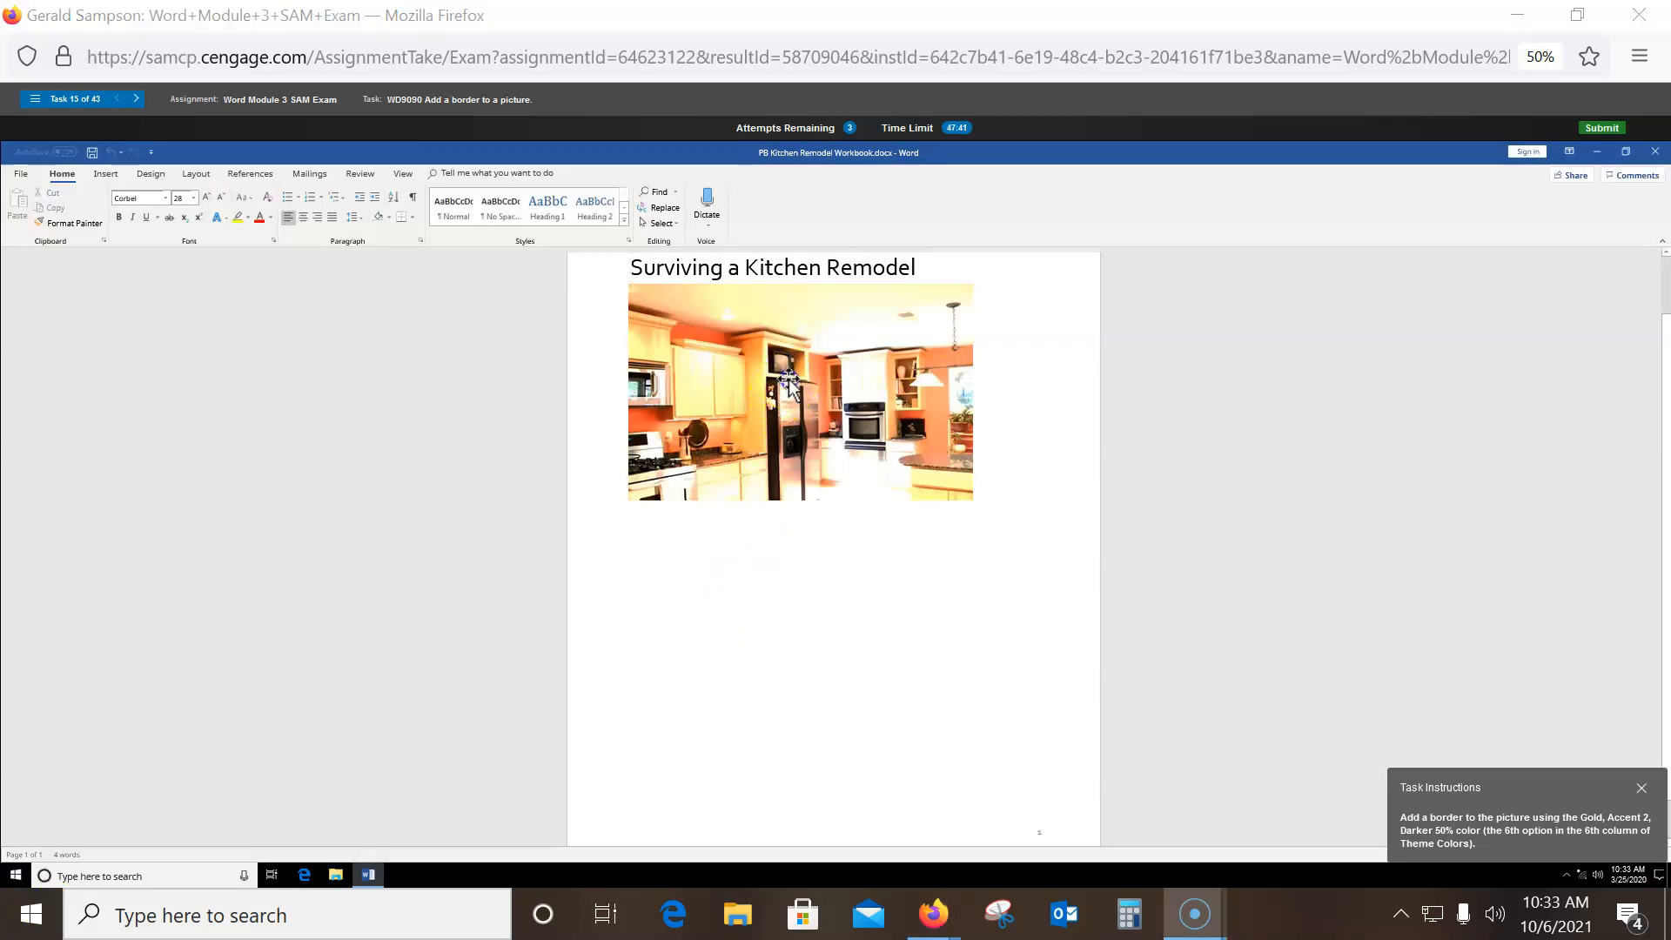
- Choose Gold, Accent 2, Darker 50% from Theme Colors as the kitchen picture's border
{"action": "left_click", "coordinate": [777, 401]}
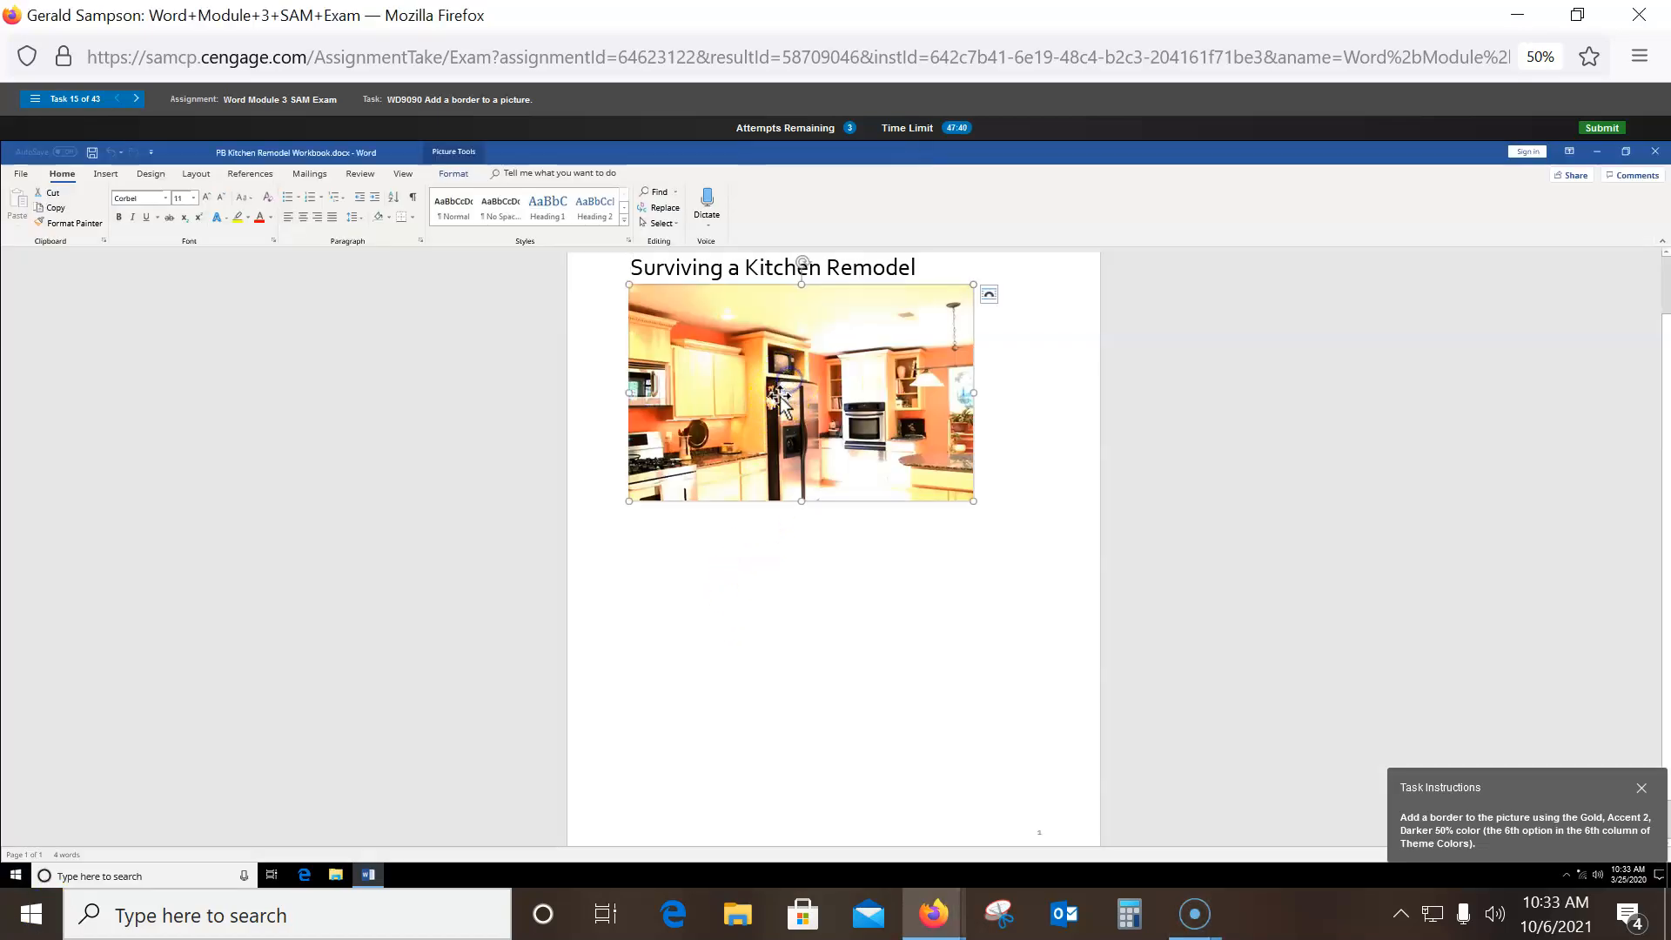
{"action": "left_click", "coordinate": [453, 173]}
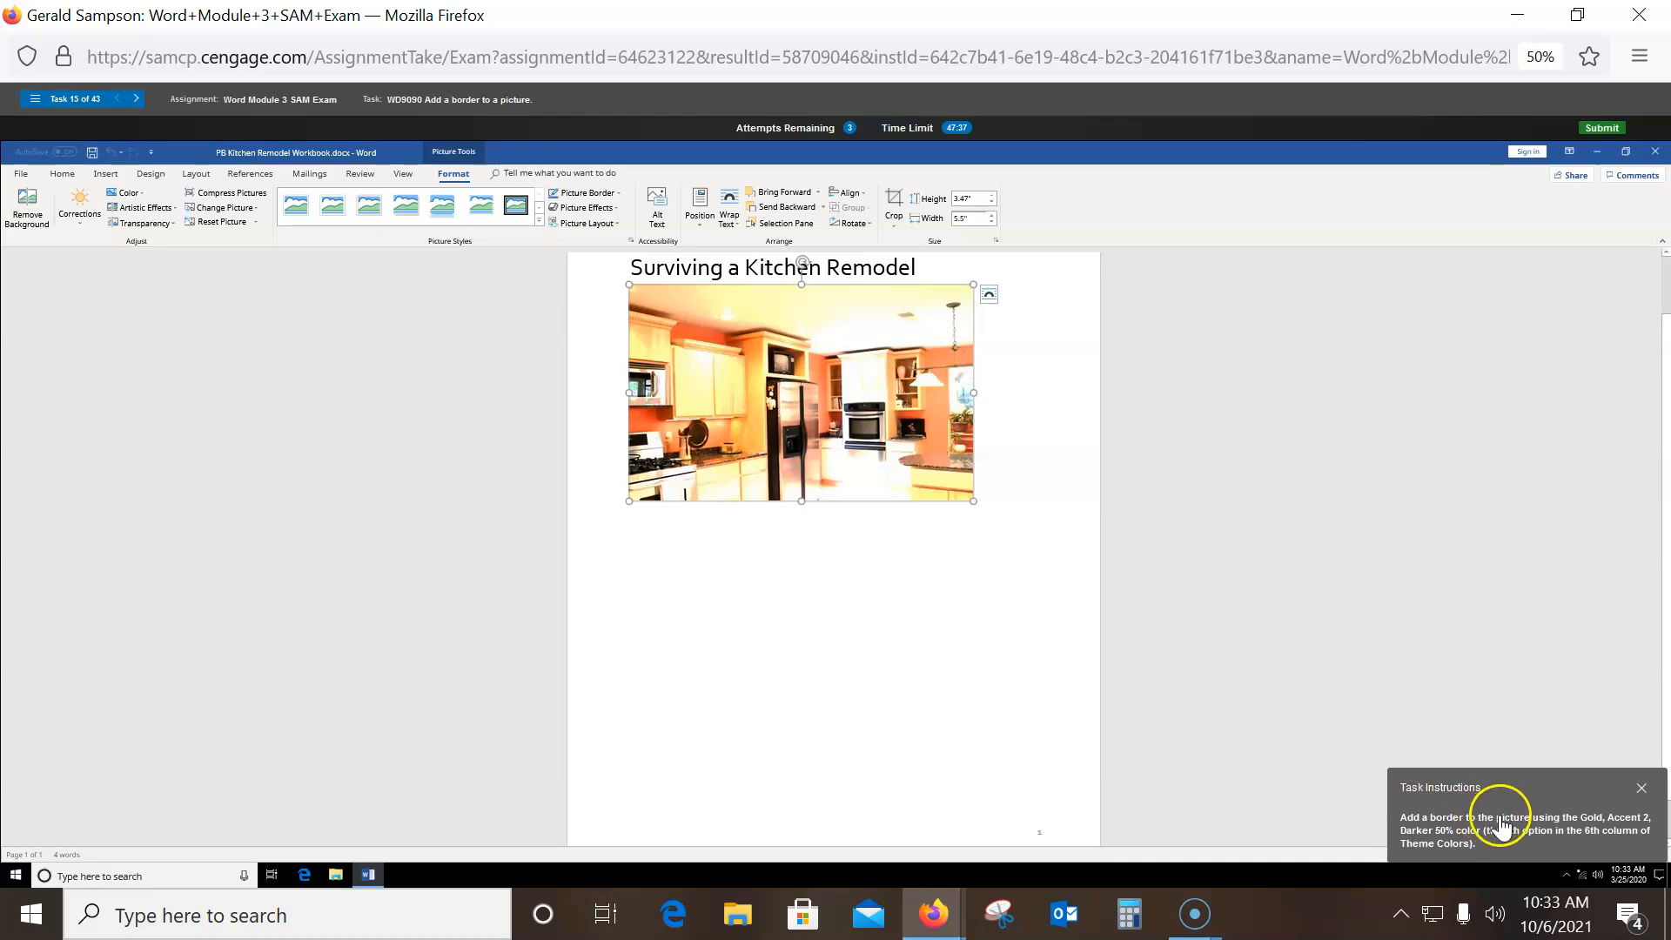
{"action": "left_click", "coordinate": [608, 194]}
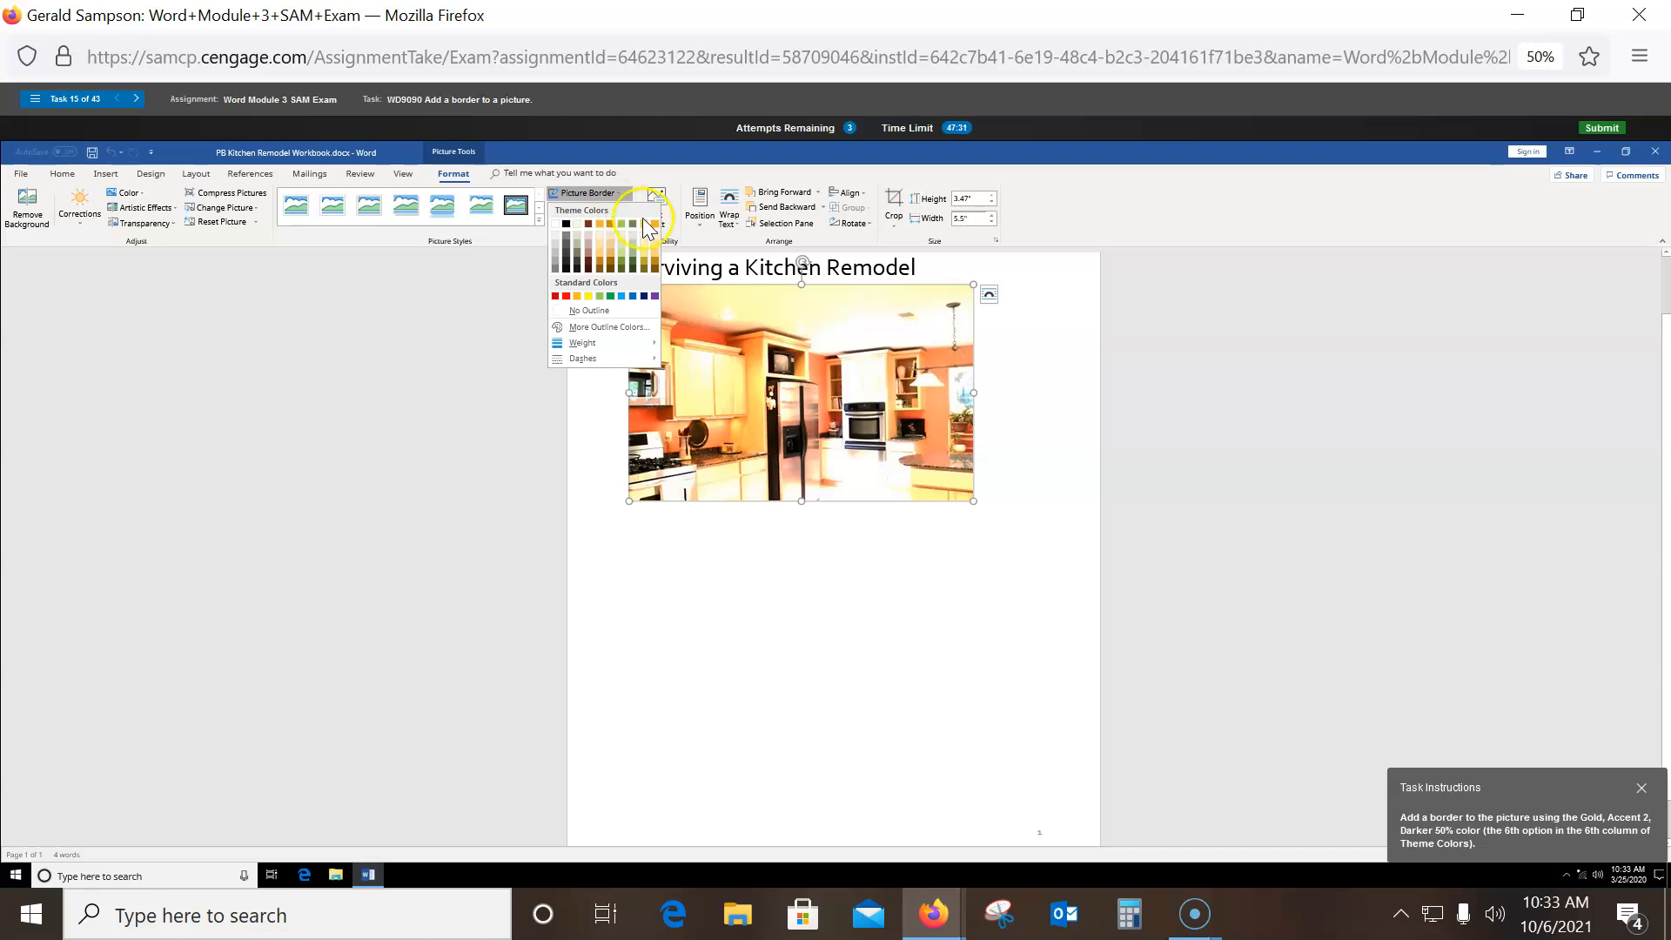
{"action": "left_click", "coordinate": [609, 269]}
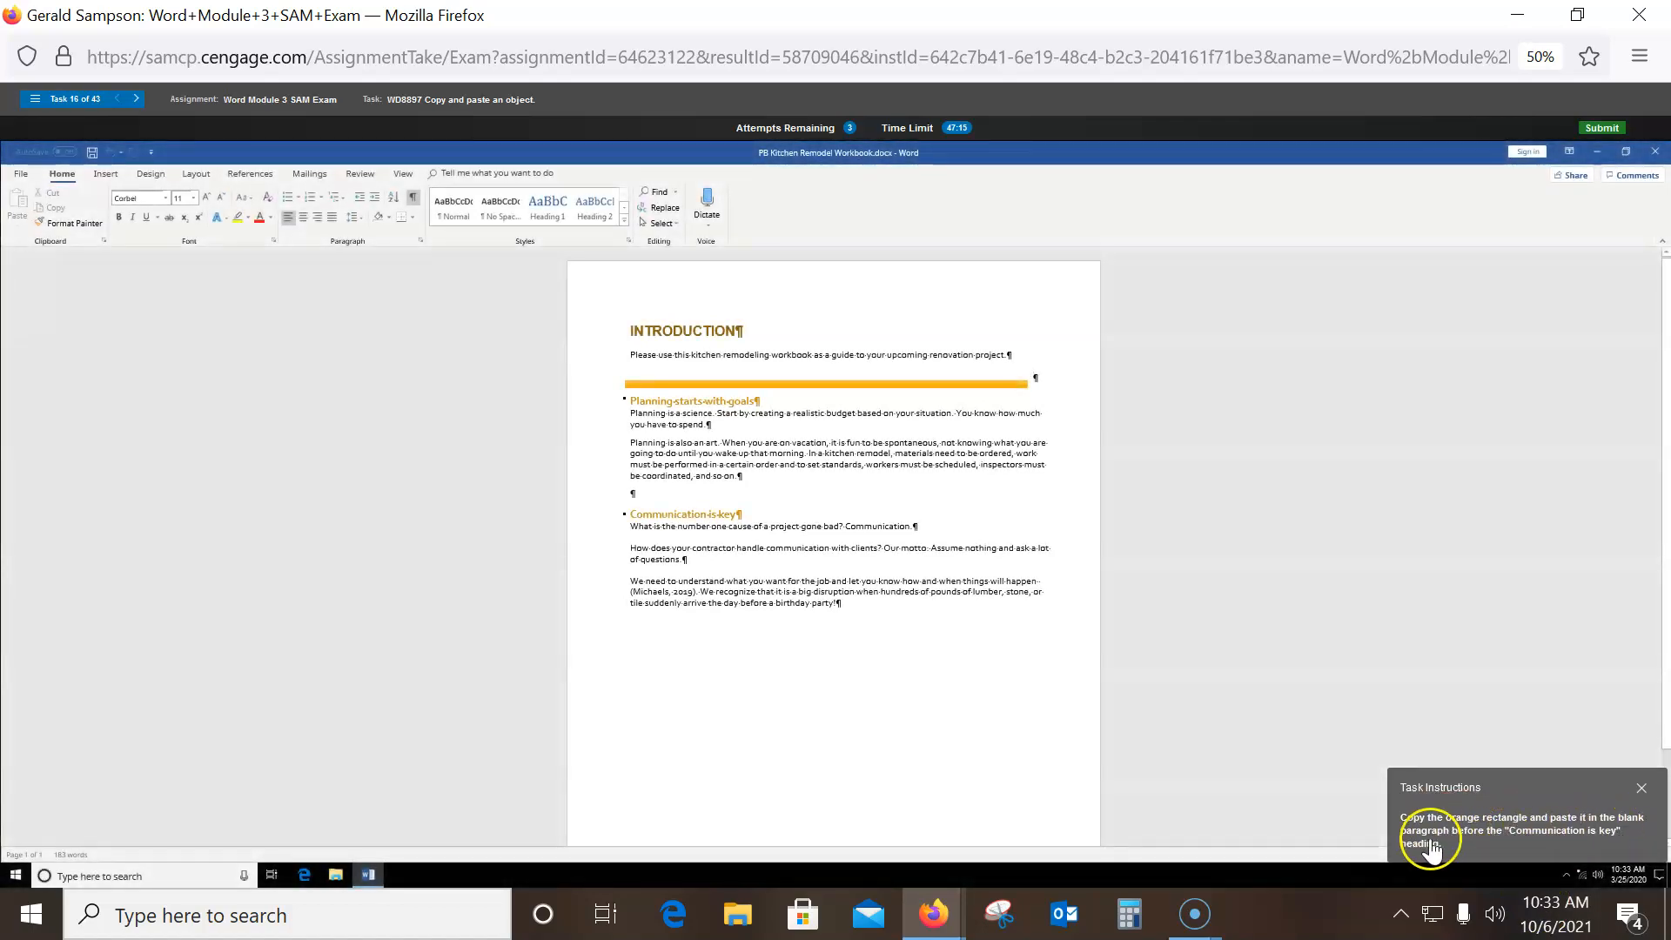
- Copy the orange rectangle and paste it into the blank paragraph above 'Communication is key'
{"action": "left_click", "coordinate": [749, 386]}
{"action": "right_click", "coordinate": [749, 386]}
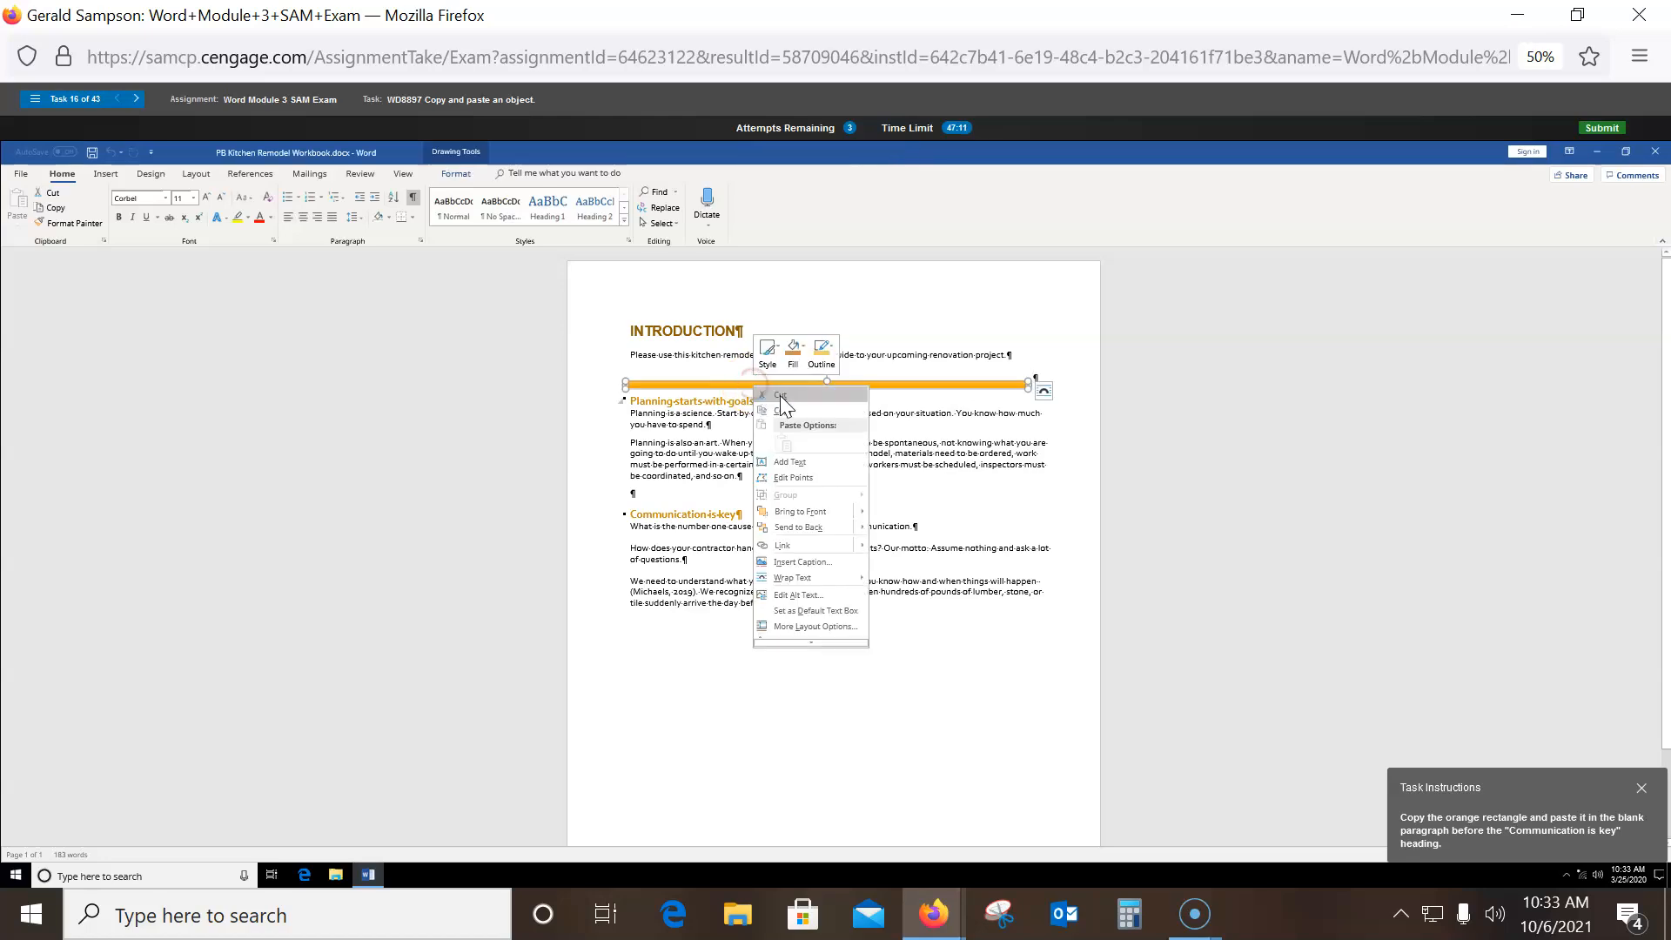
{"action": "left_click", "coordinate": [779, 410]}
{"action": "left_click", "coordinate": [632, 493]}
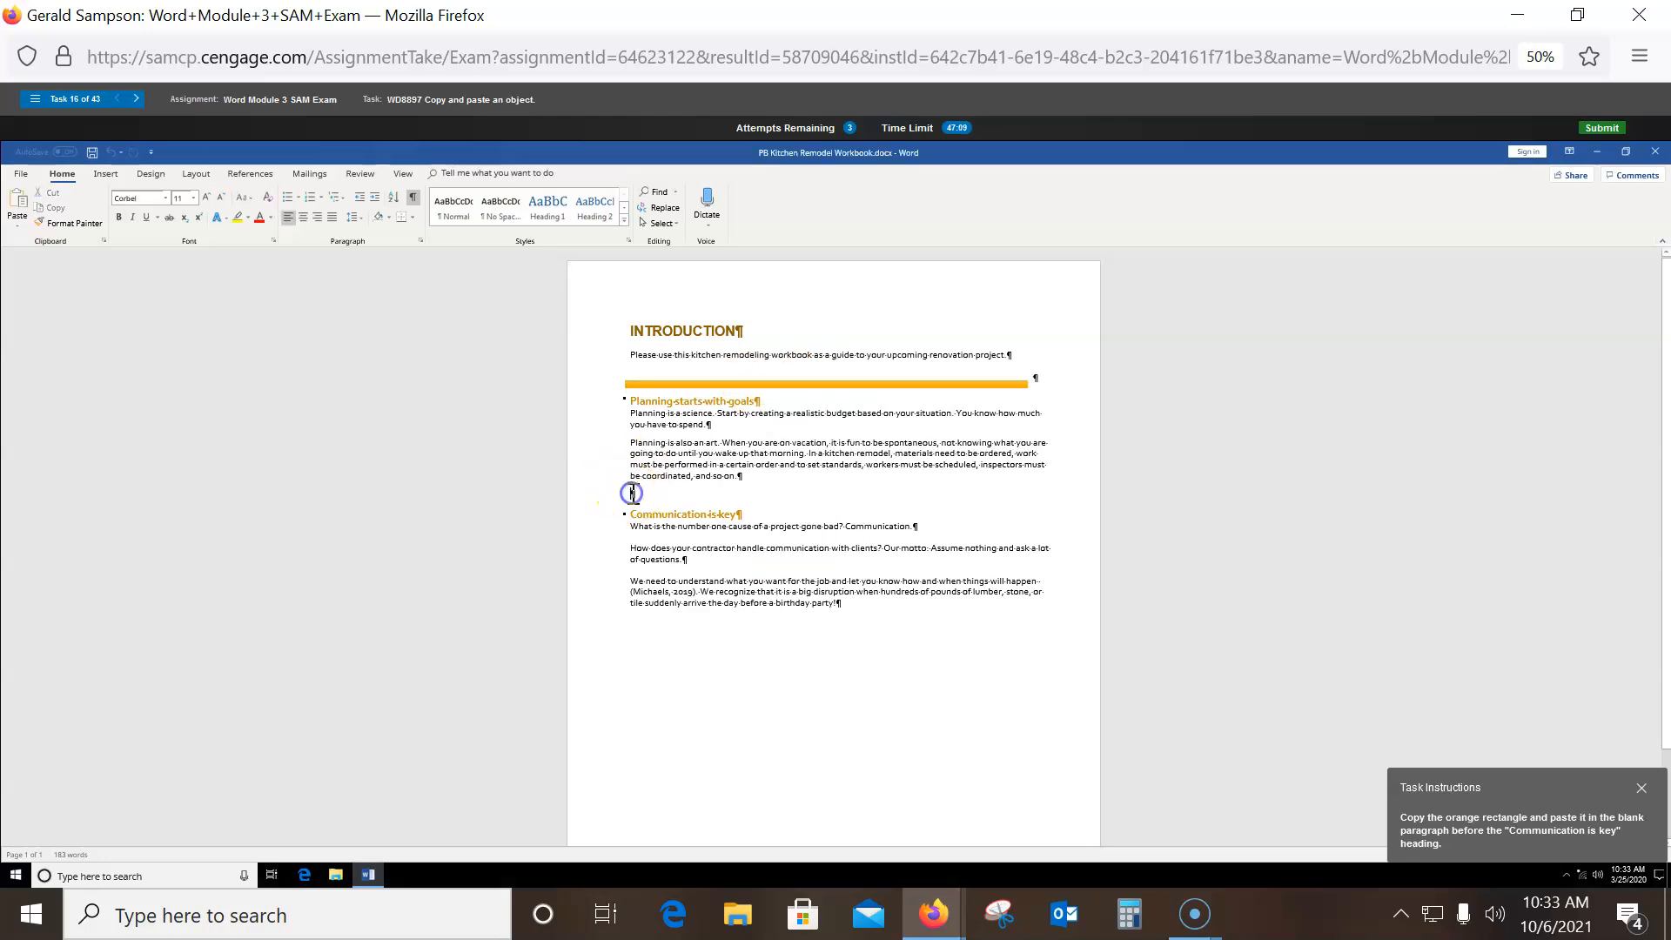
{"action": "right_click", "coordinate": [632, 492]}
{"action": "left_click", "coordinate": [666, 552]}
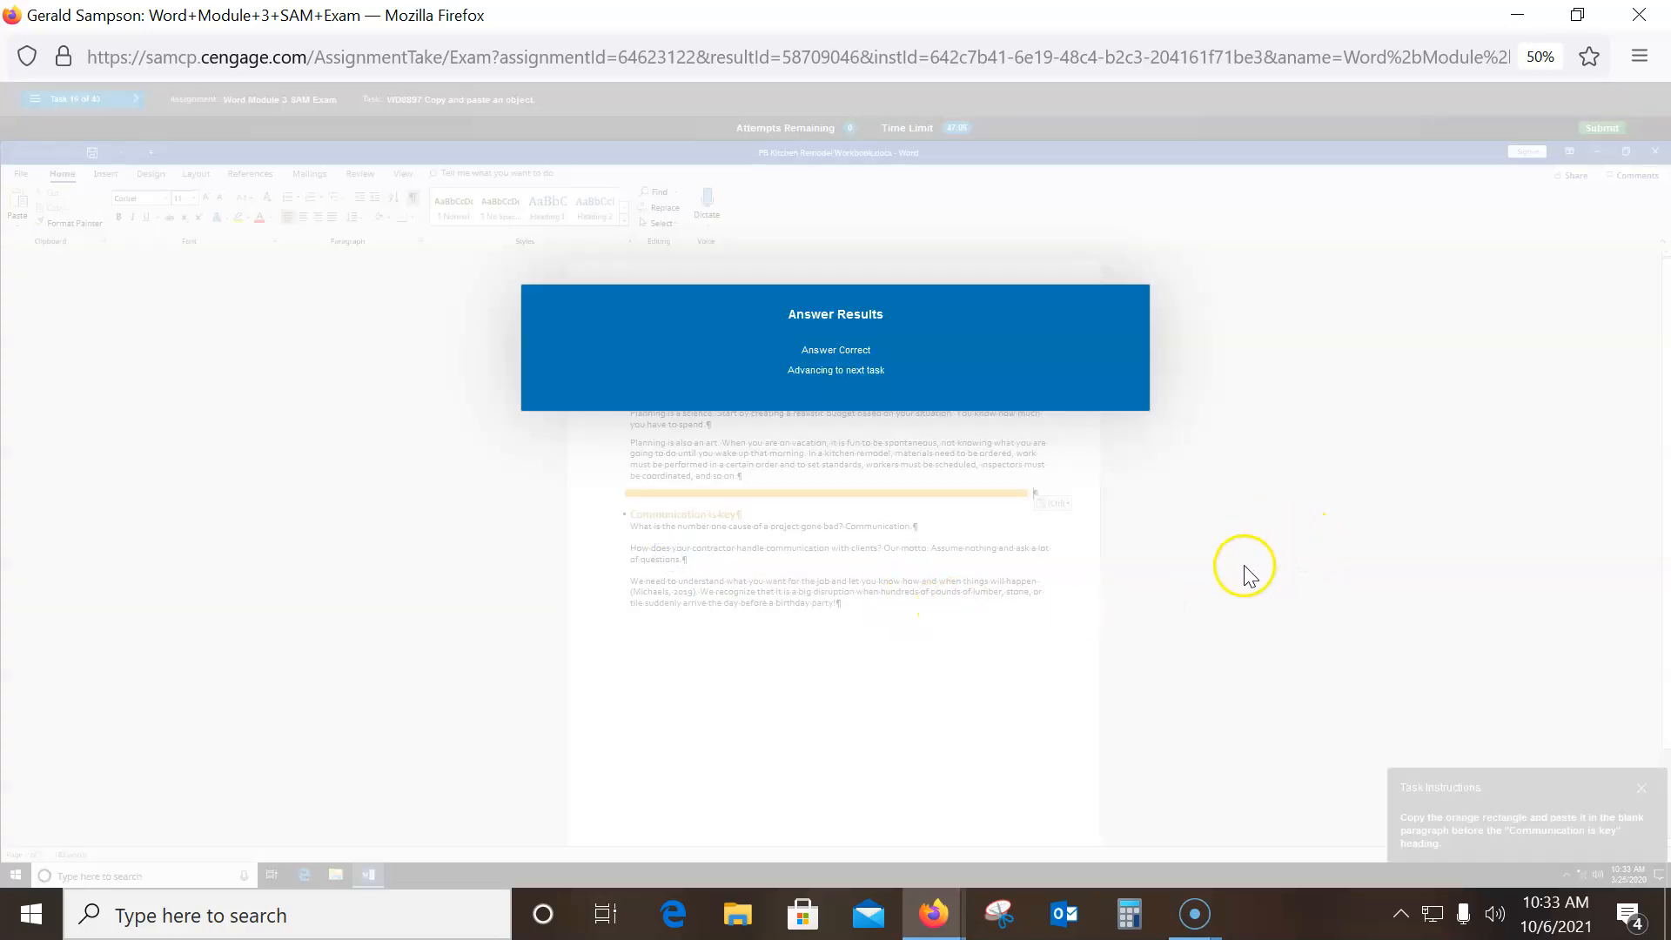
{"action": "key", "text": "ctrl+plus"}
{"action": "key", "text": "ctrl+plus"}
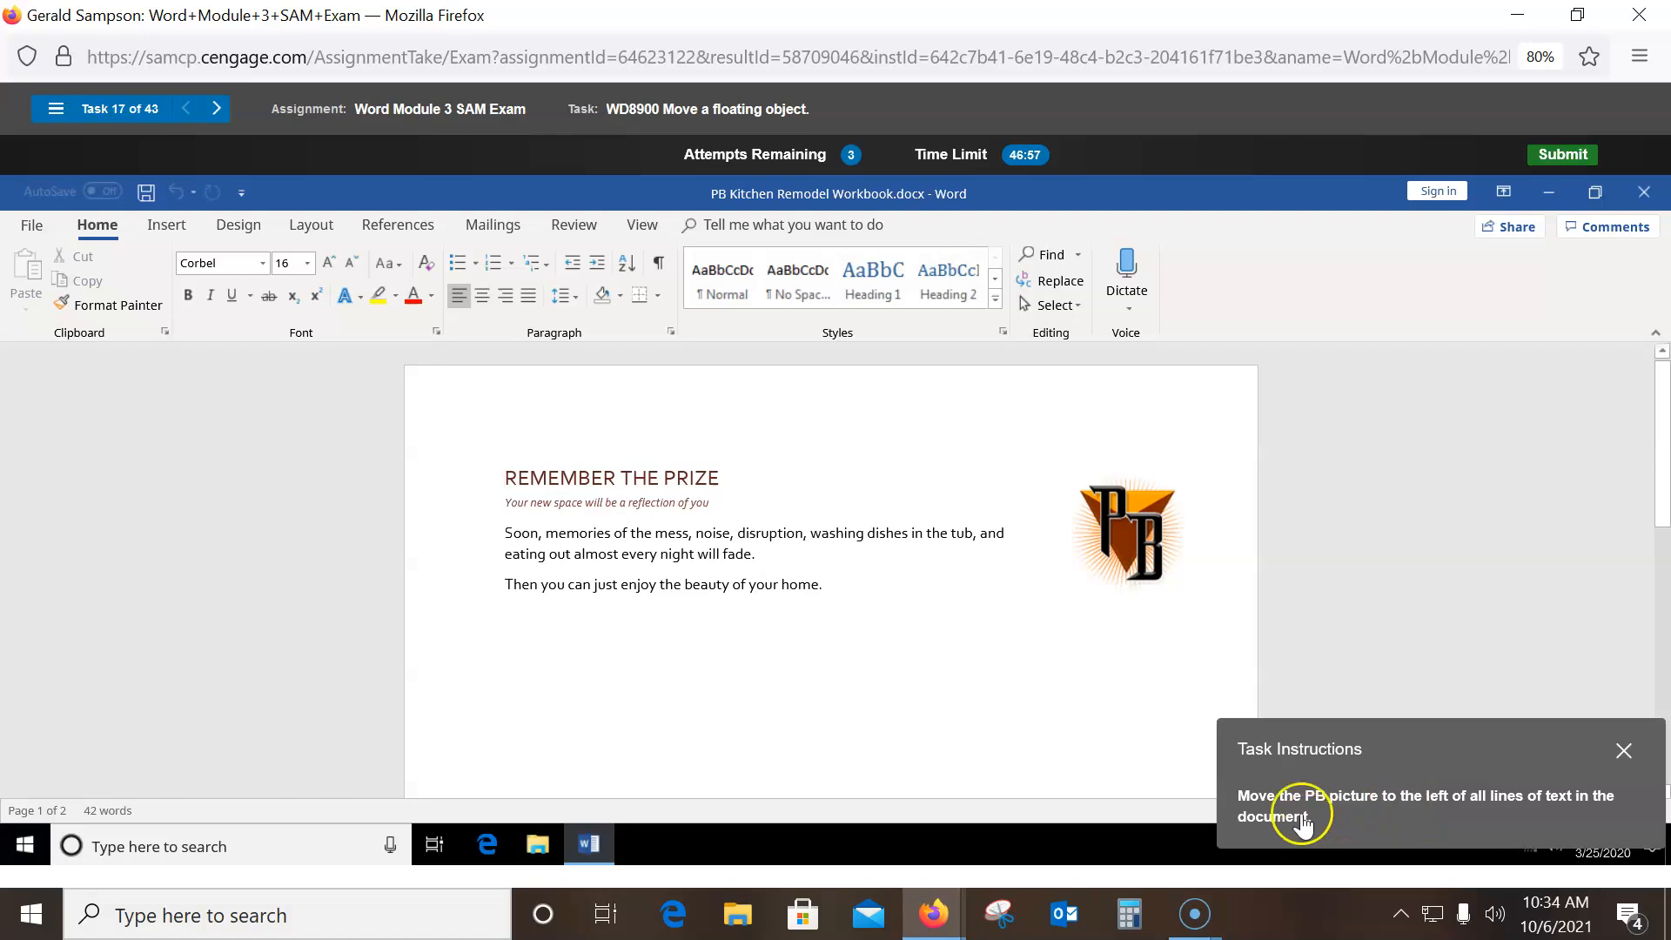
- Drag the PB logo left of the REMEMBER THE PRIZE heading and body text
{"action": "left_click", "coordinate": [1114, 522]}
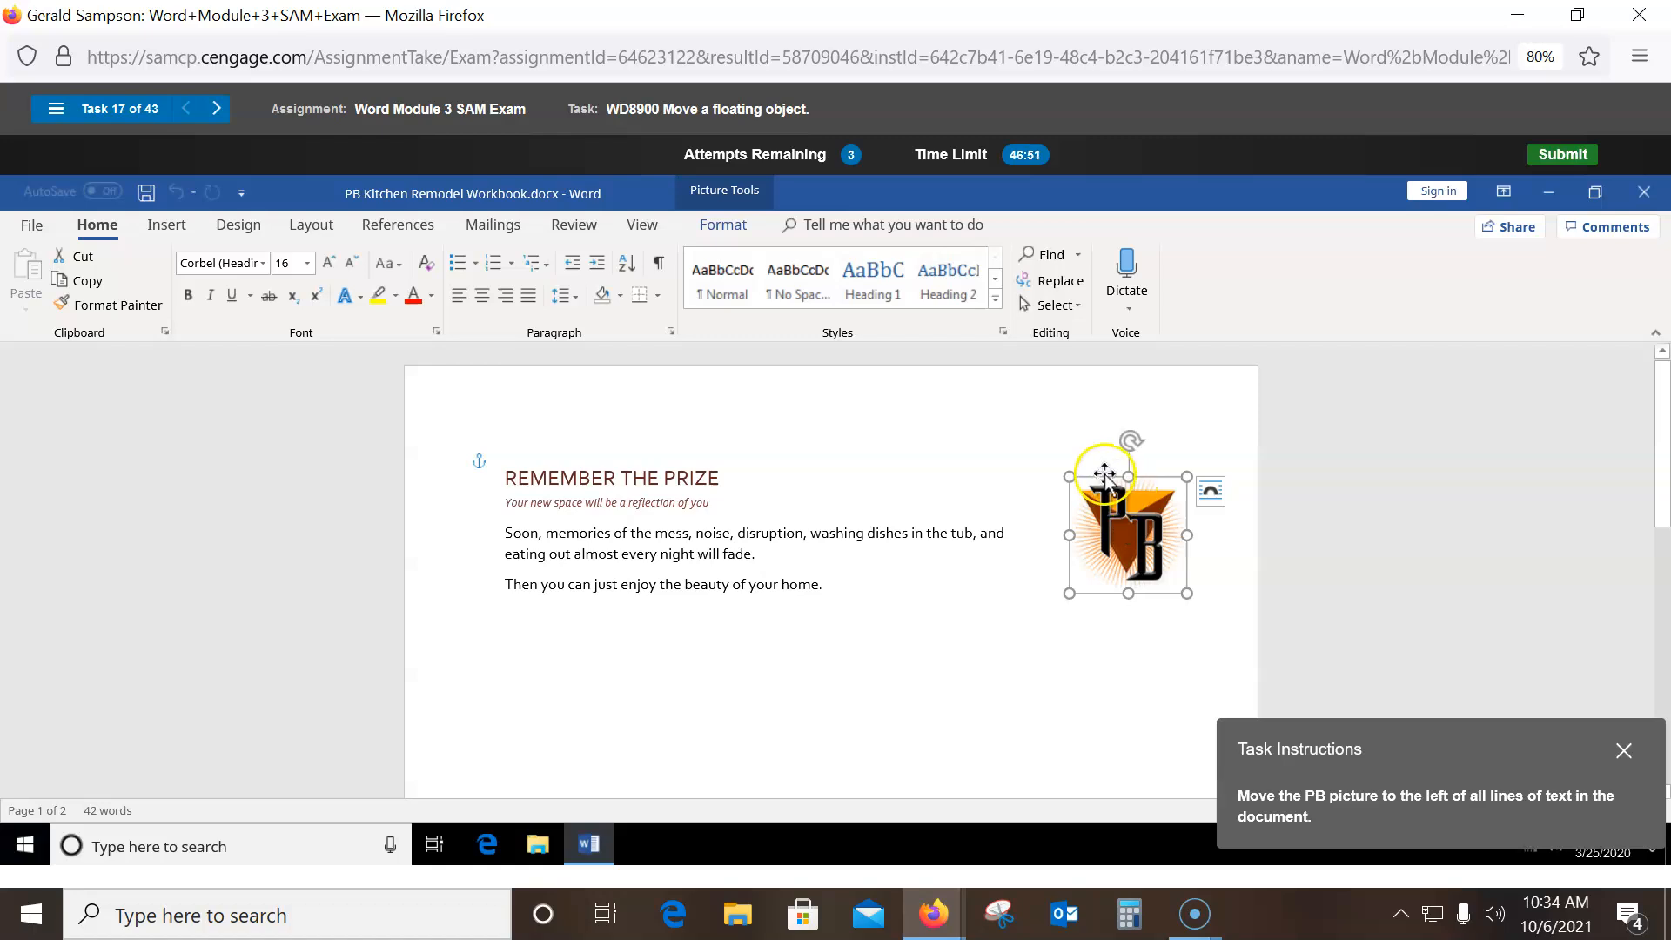
{"action": "left_click_drag", "start_coordinate": [1105, 520], "coordinate": [566, 520]}
{"action": "mouse_move", "coordinate": [557, 520]}
{"action": "left_mouse_down"}
{"action": "mouse_move", "coordinate": [551, 508]}
{"action": "mouse_move", "coordinate": [582, 503]}
{"action": "mouse_move", "coordinate": [491, 513]}
{"action": "mouse_move", "coordinate": [535, 512]}
{"action": "left_mouse_up"}
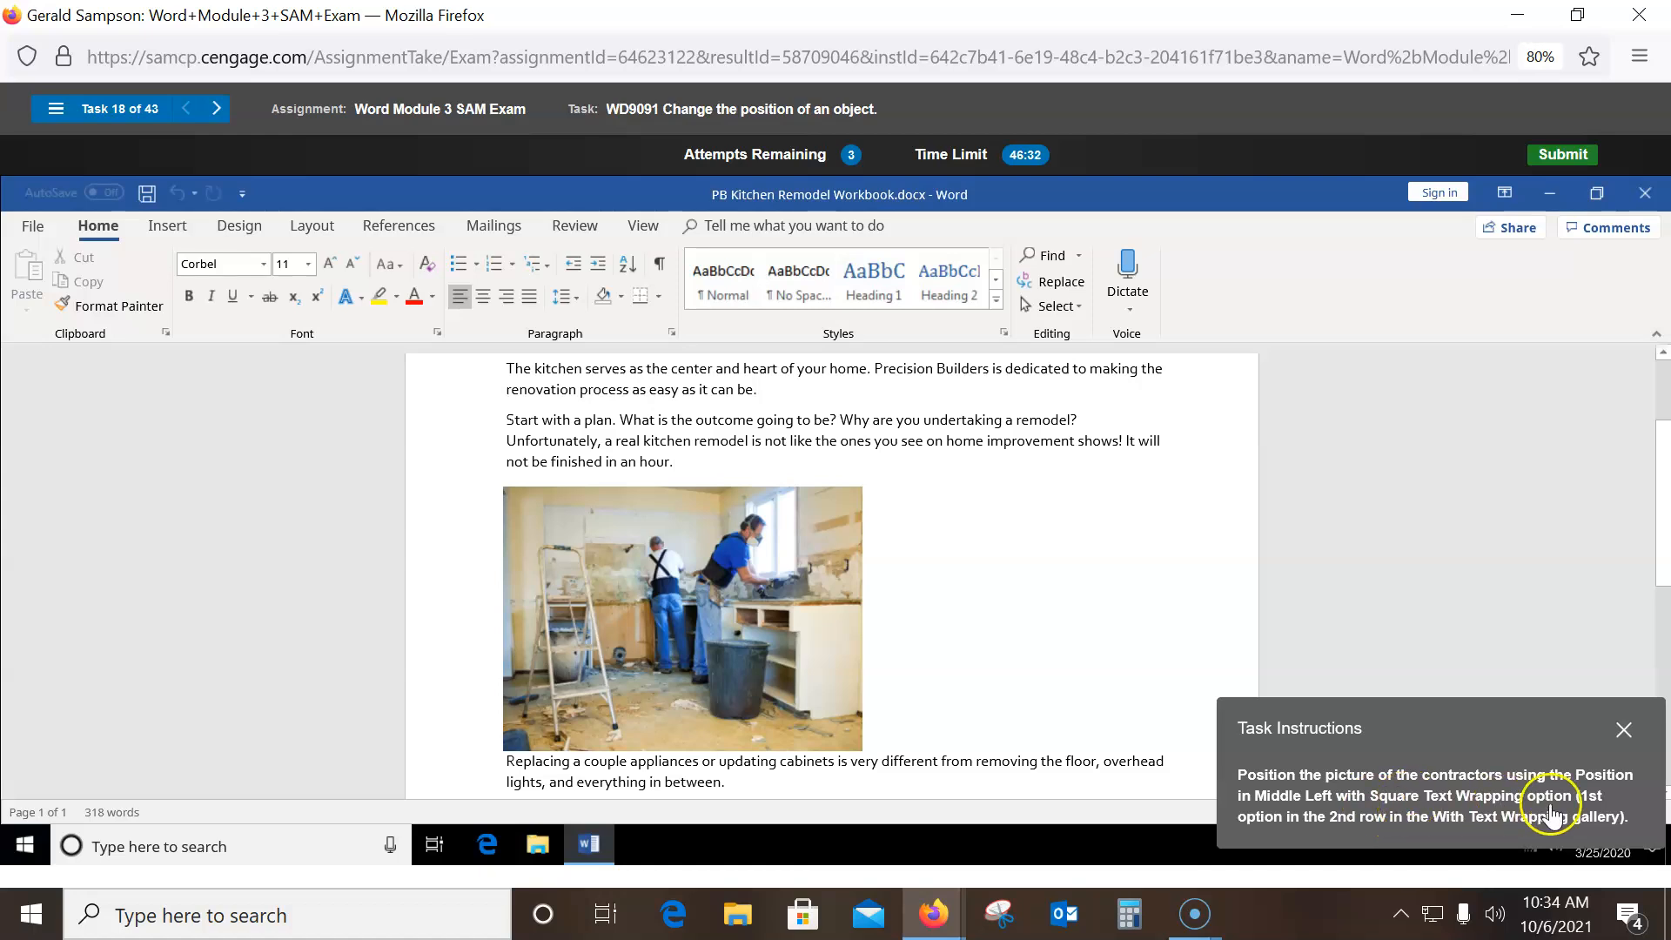
- Set the contractors picture's position to Middle Left with Square Text Wrapping
{"action": "left_click", "coordinate": [701, 531]}
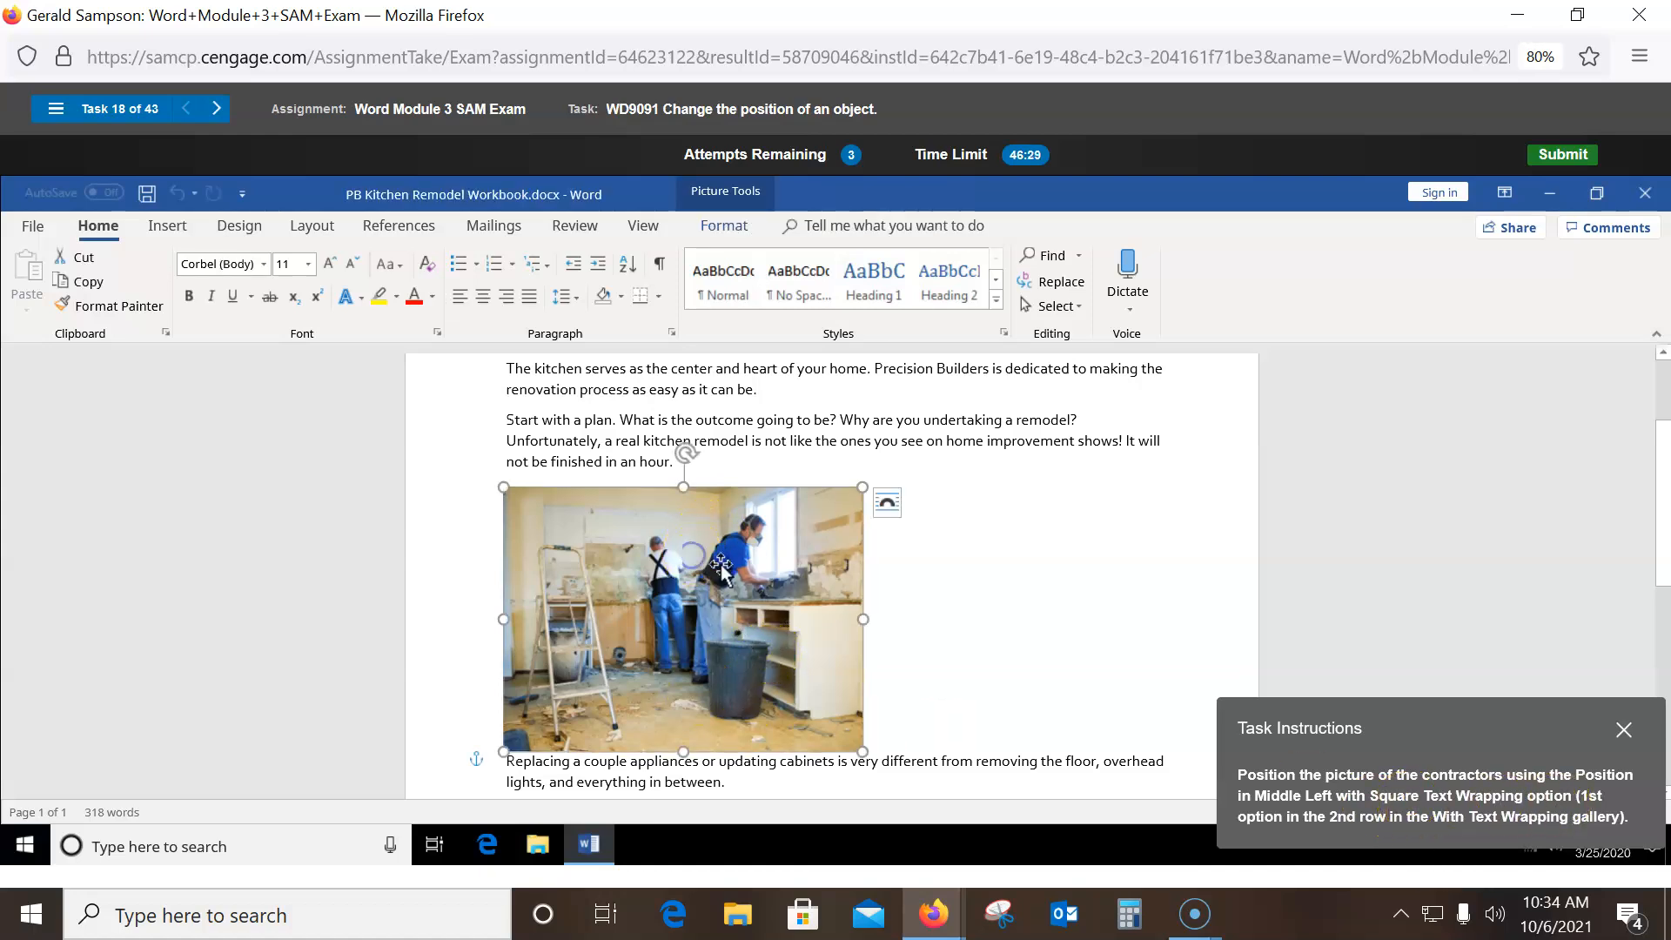
{"action": "left_click", "coordinate": [724, 225]}
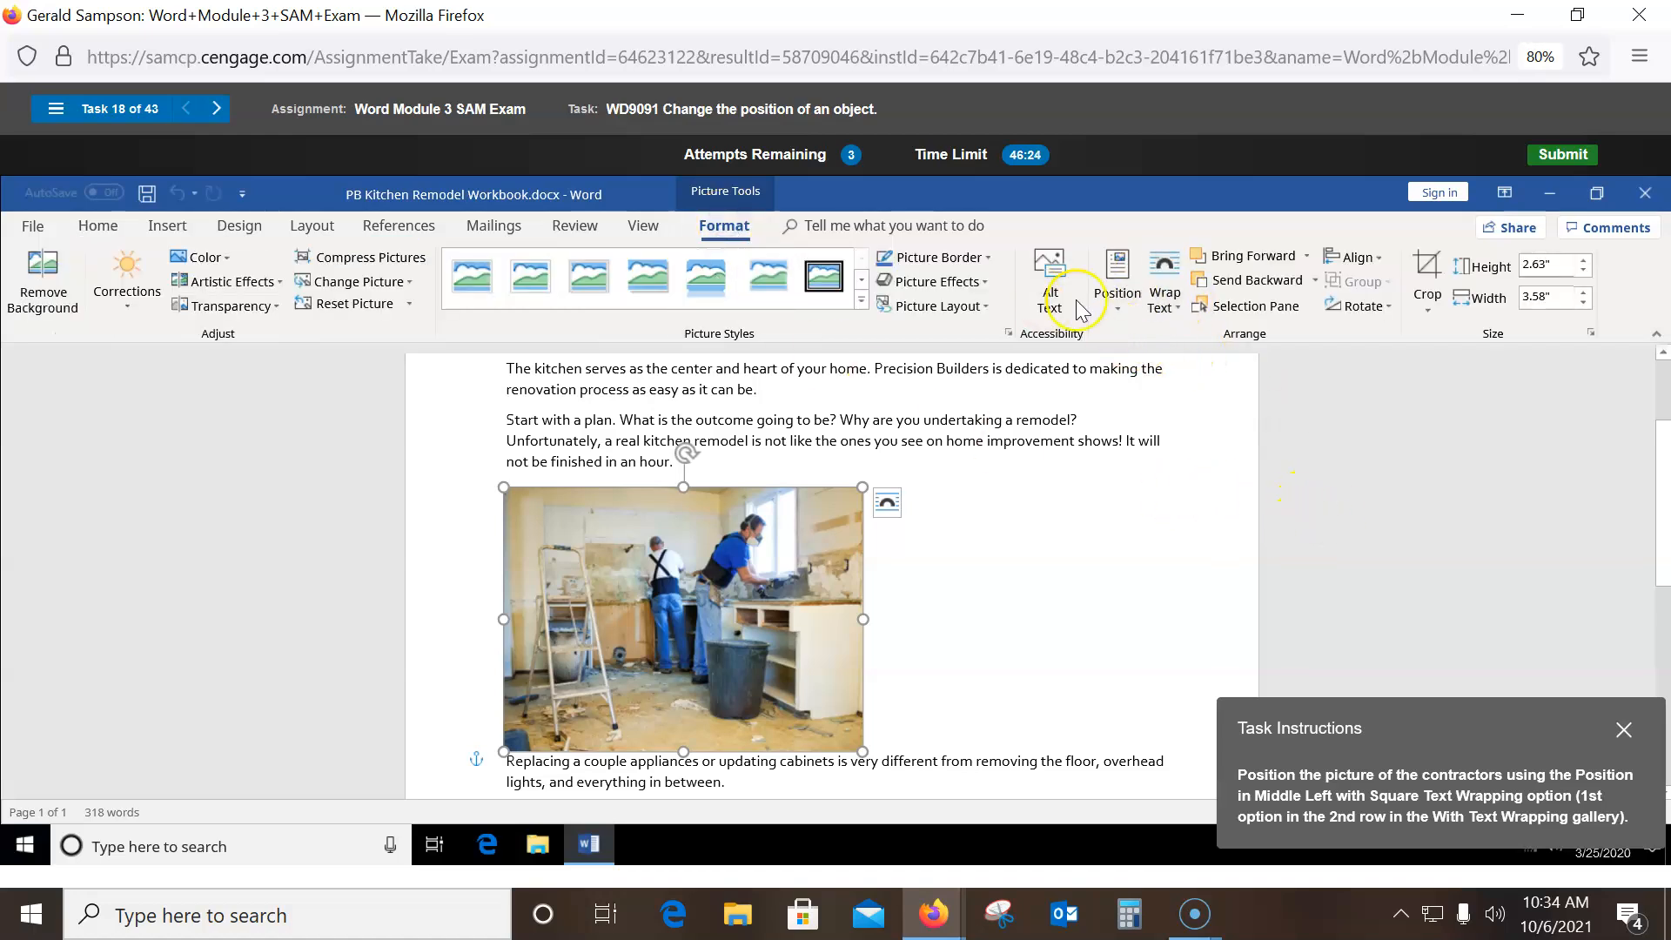
{"action": "left_click", "coordinate": [1112, 314]}
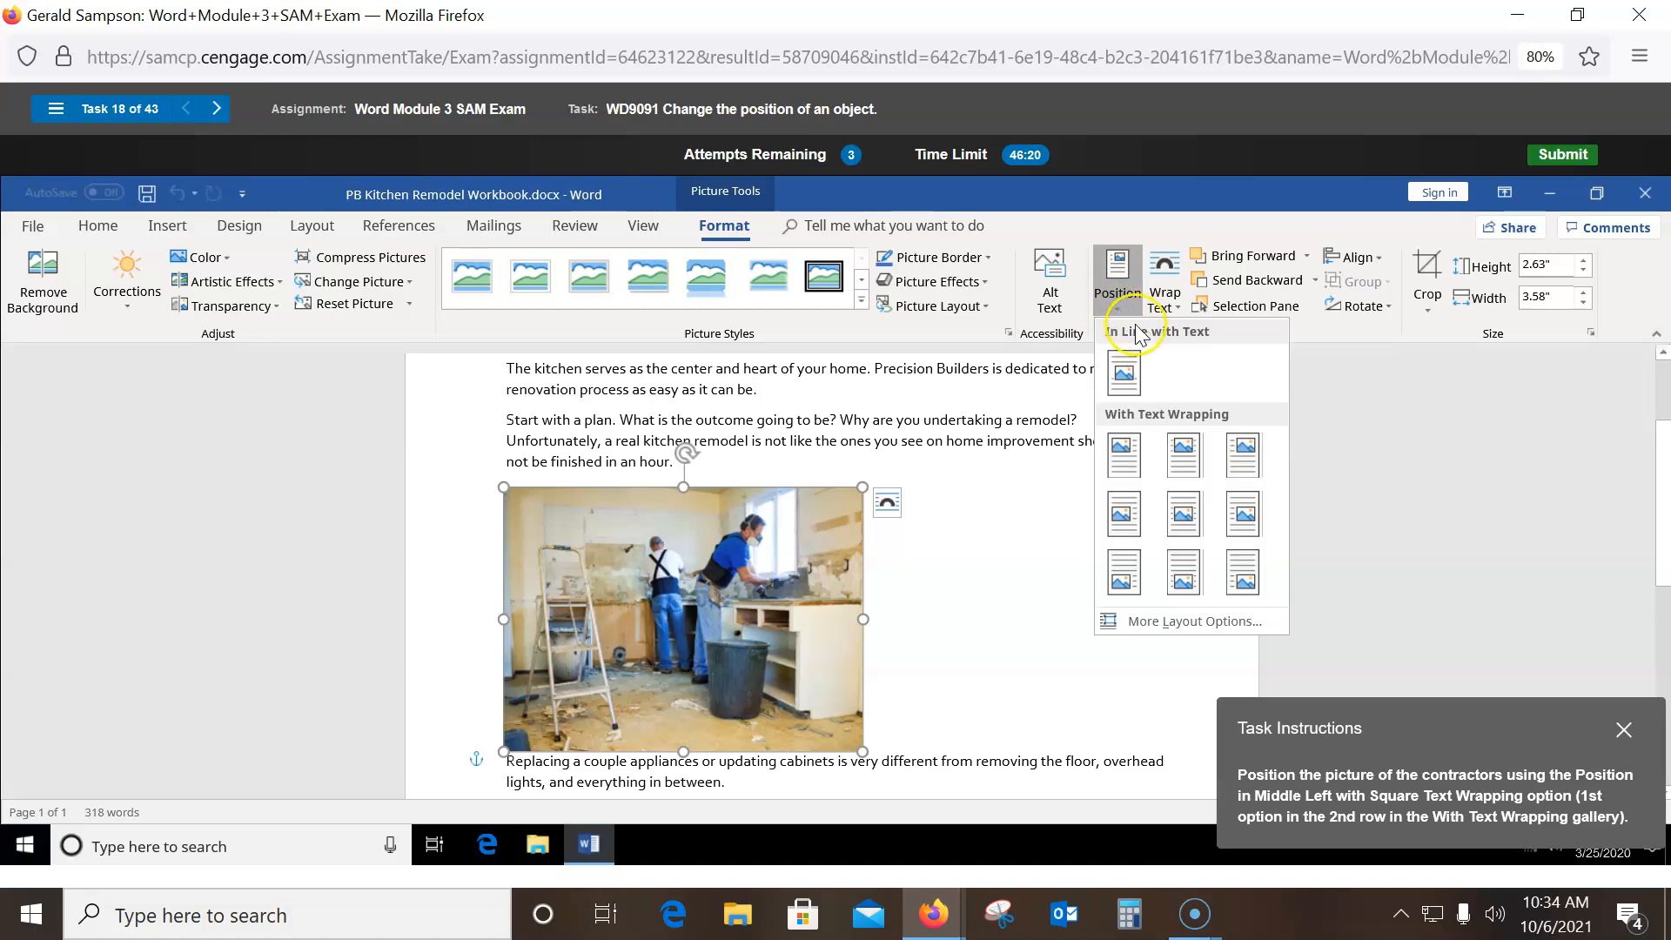
{"action": "left_click", "coordinate": [1123, 522]}
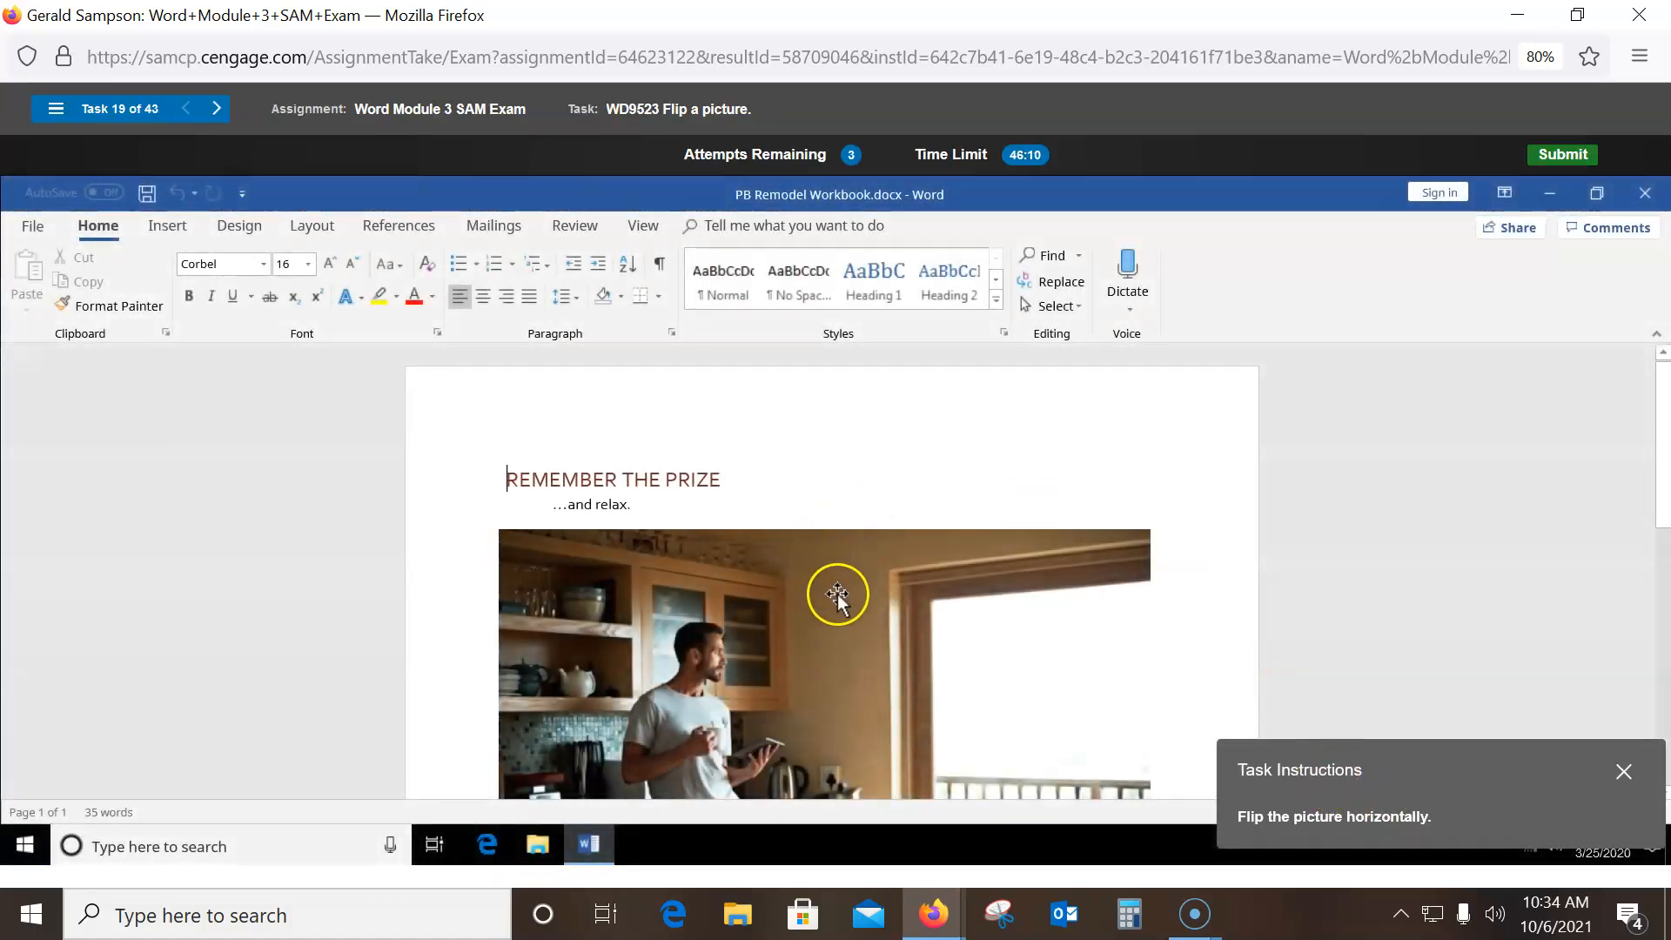
- Flip the picture of the man in the kitchen horizontally using Rotate > Flip Horizontal
{"action": "left_click", "coordinate": [837, 593]}
{"action": "left_click", "coordinate": [720, 227]}
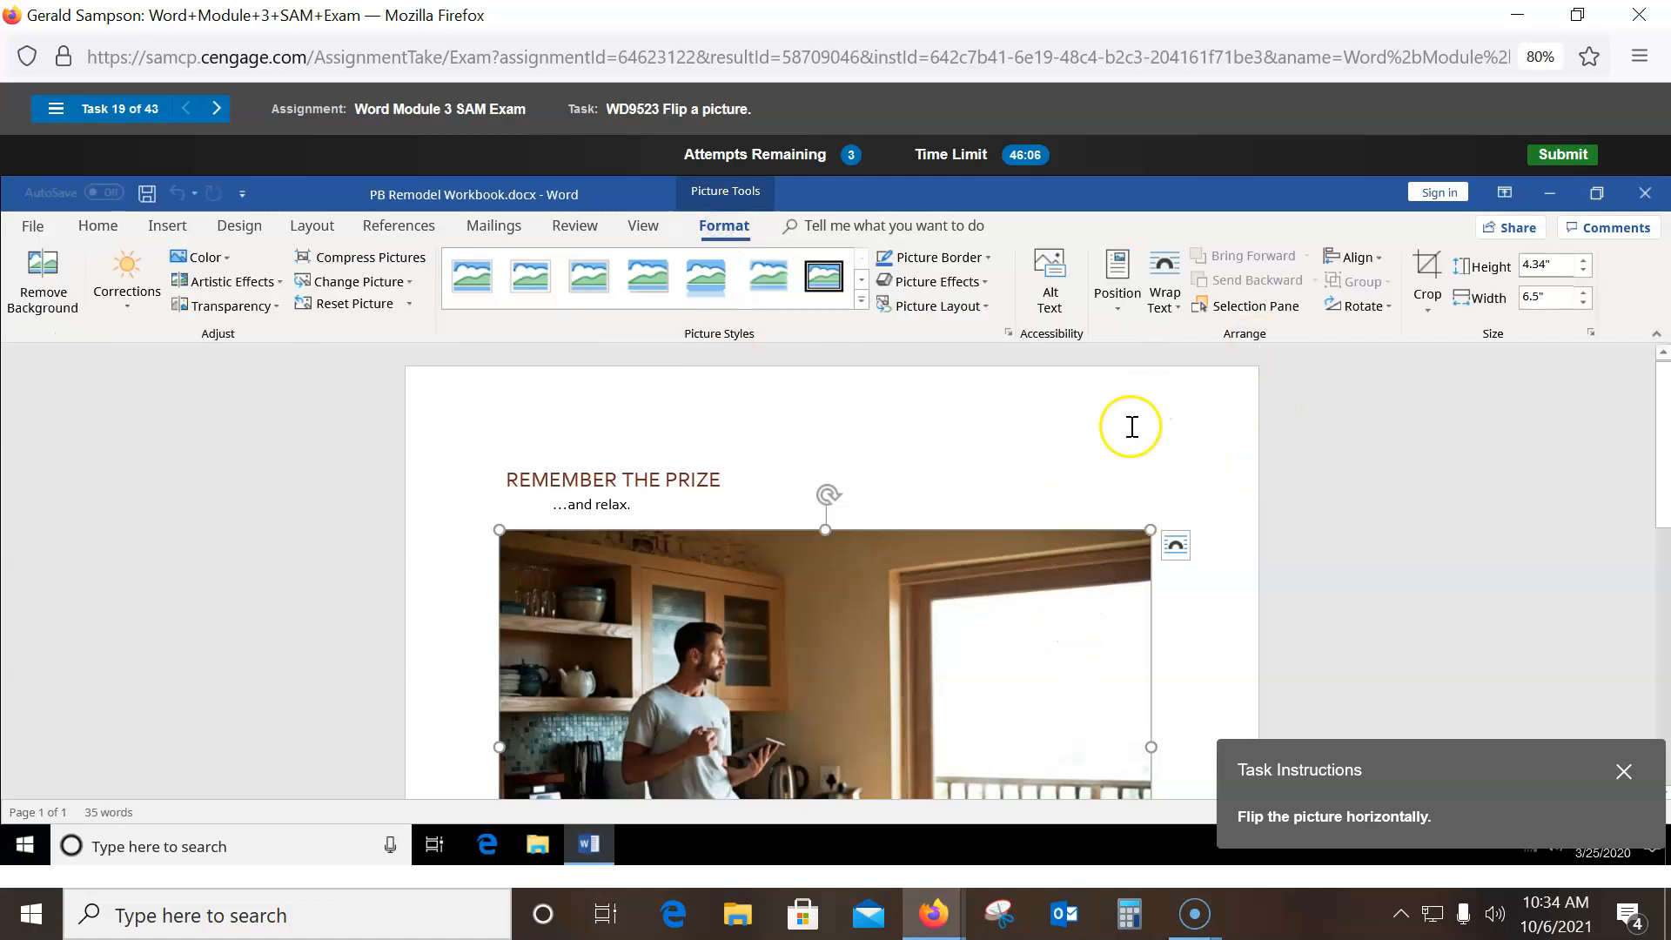
{"action": "left_click", "coordinate": [1369, 309]}
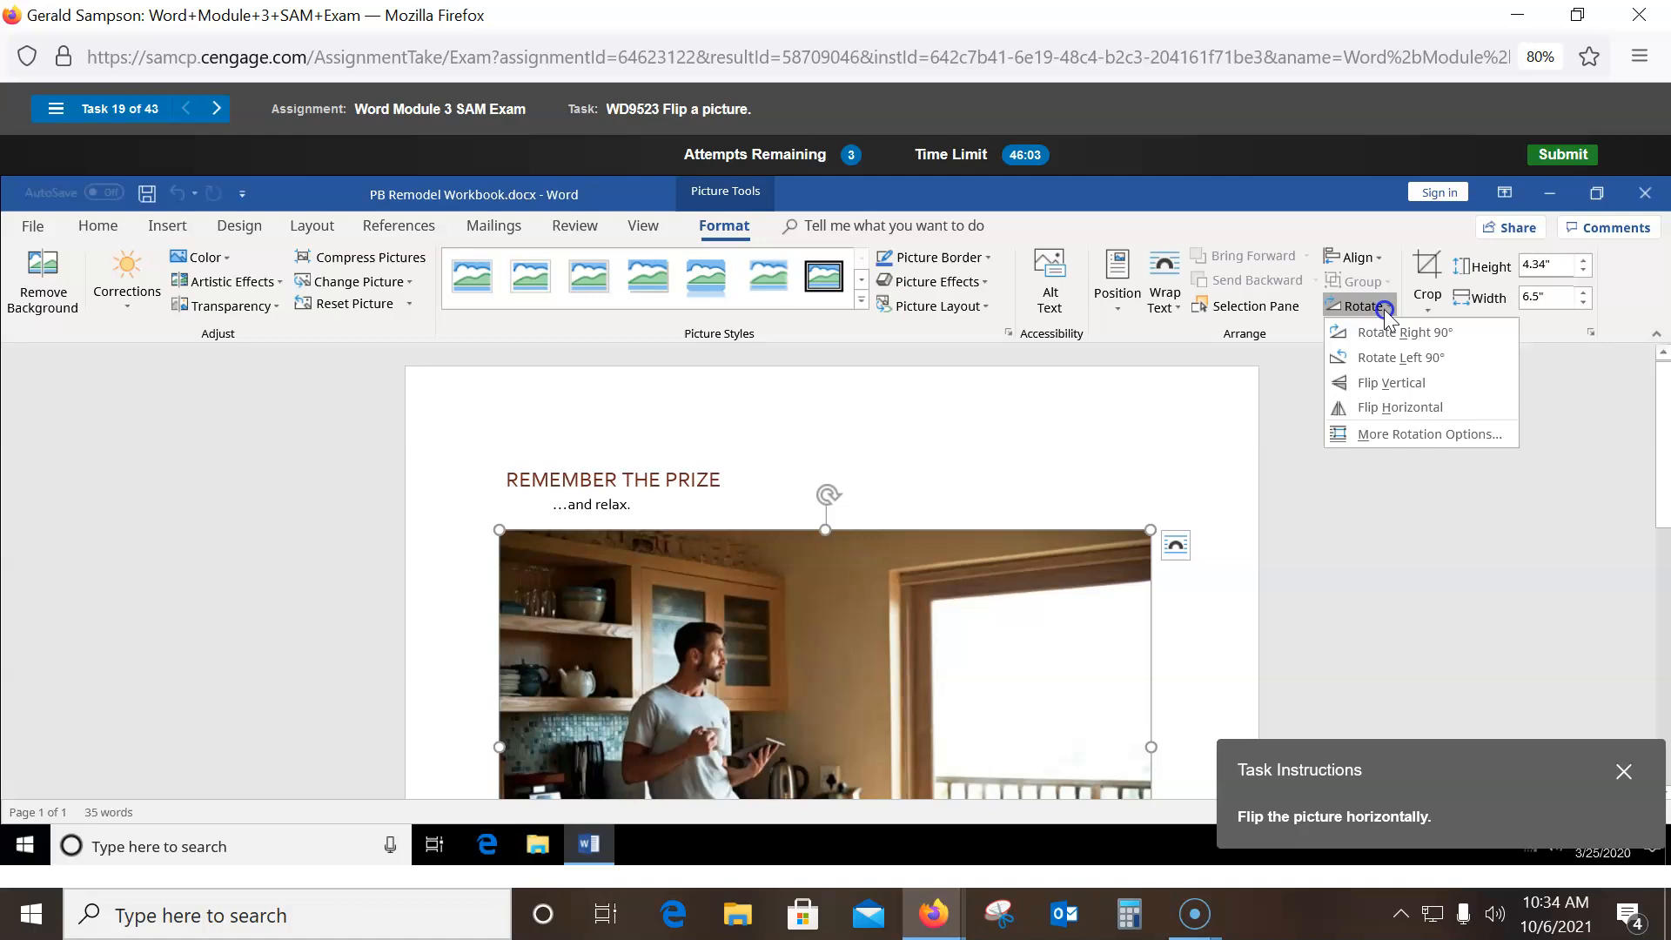
{"action": "left_click", "coordinate": [1370, 407]}
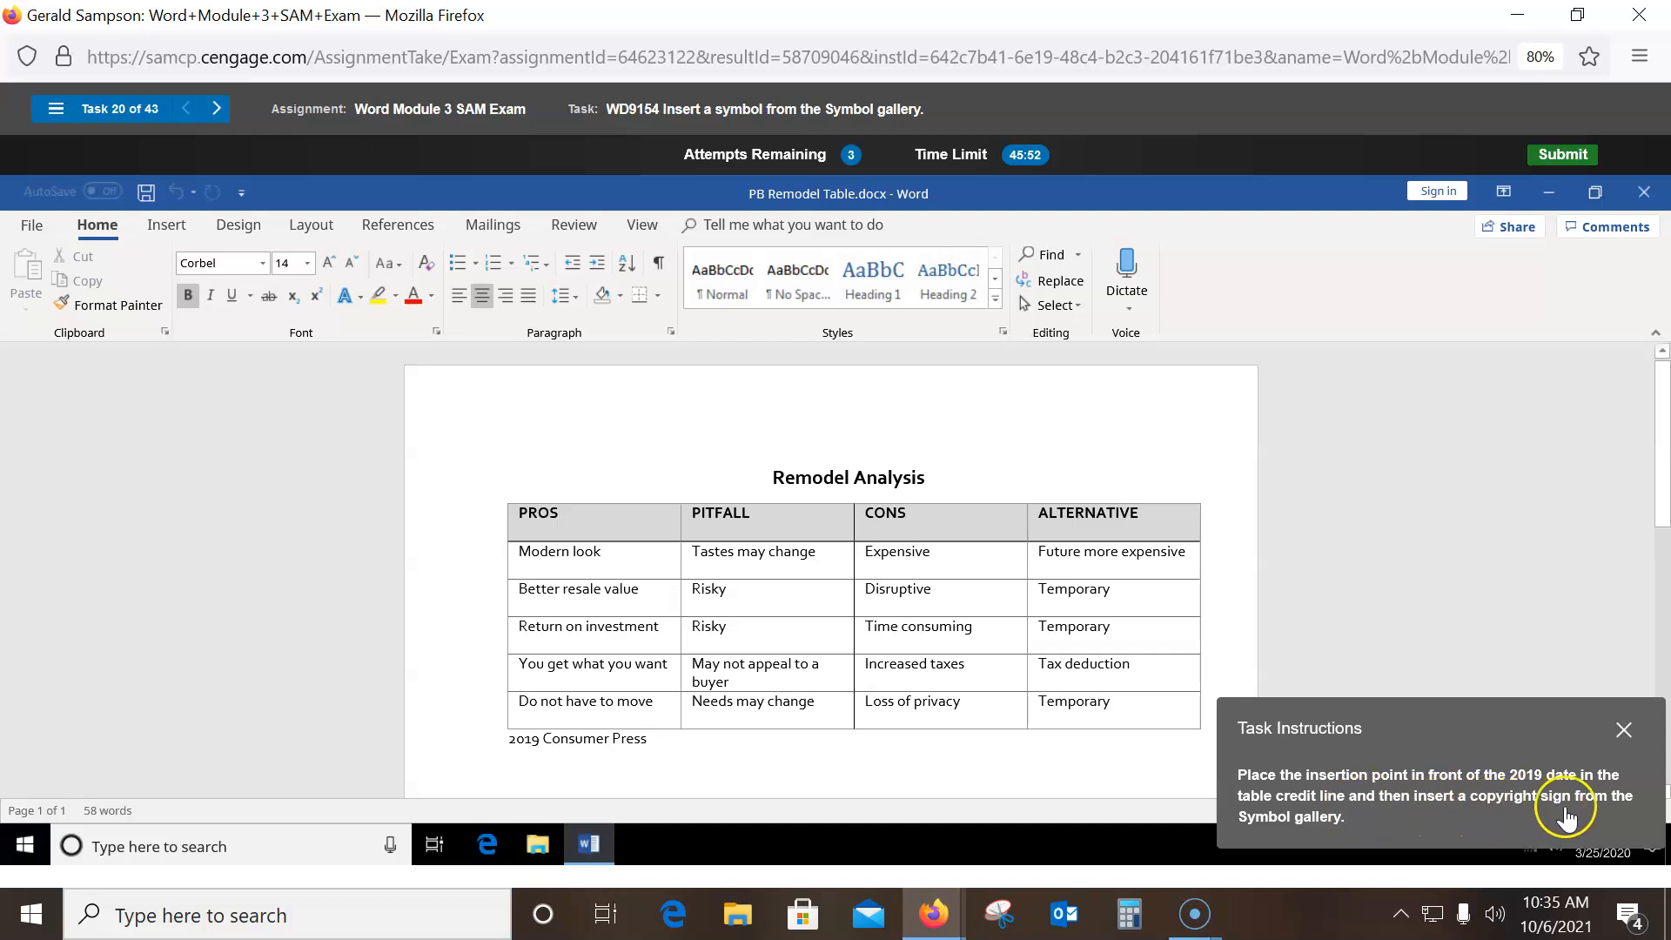
- Insert a © symbol before 2019 in the Remodel Table's credit line from More Symbols
{"action": "left_click", "coordinate": [513, 743]}
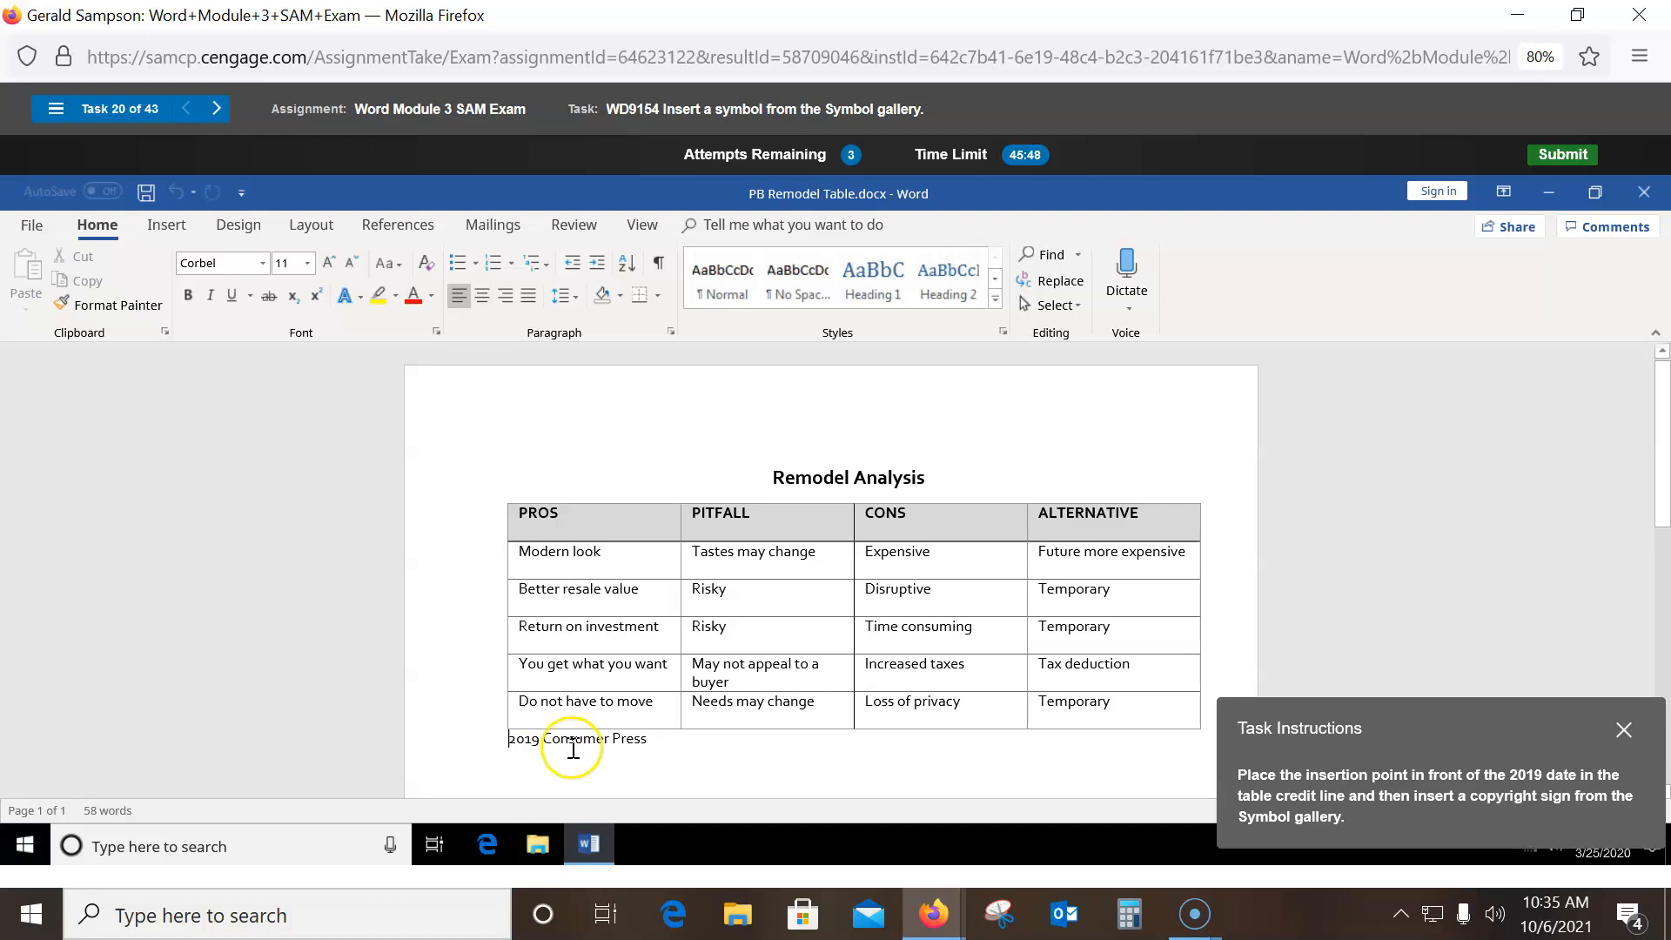
{"action": "left_click", "coordinate": [165, 228]}
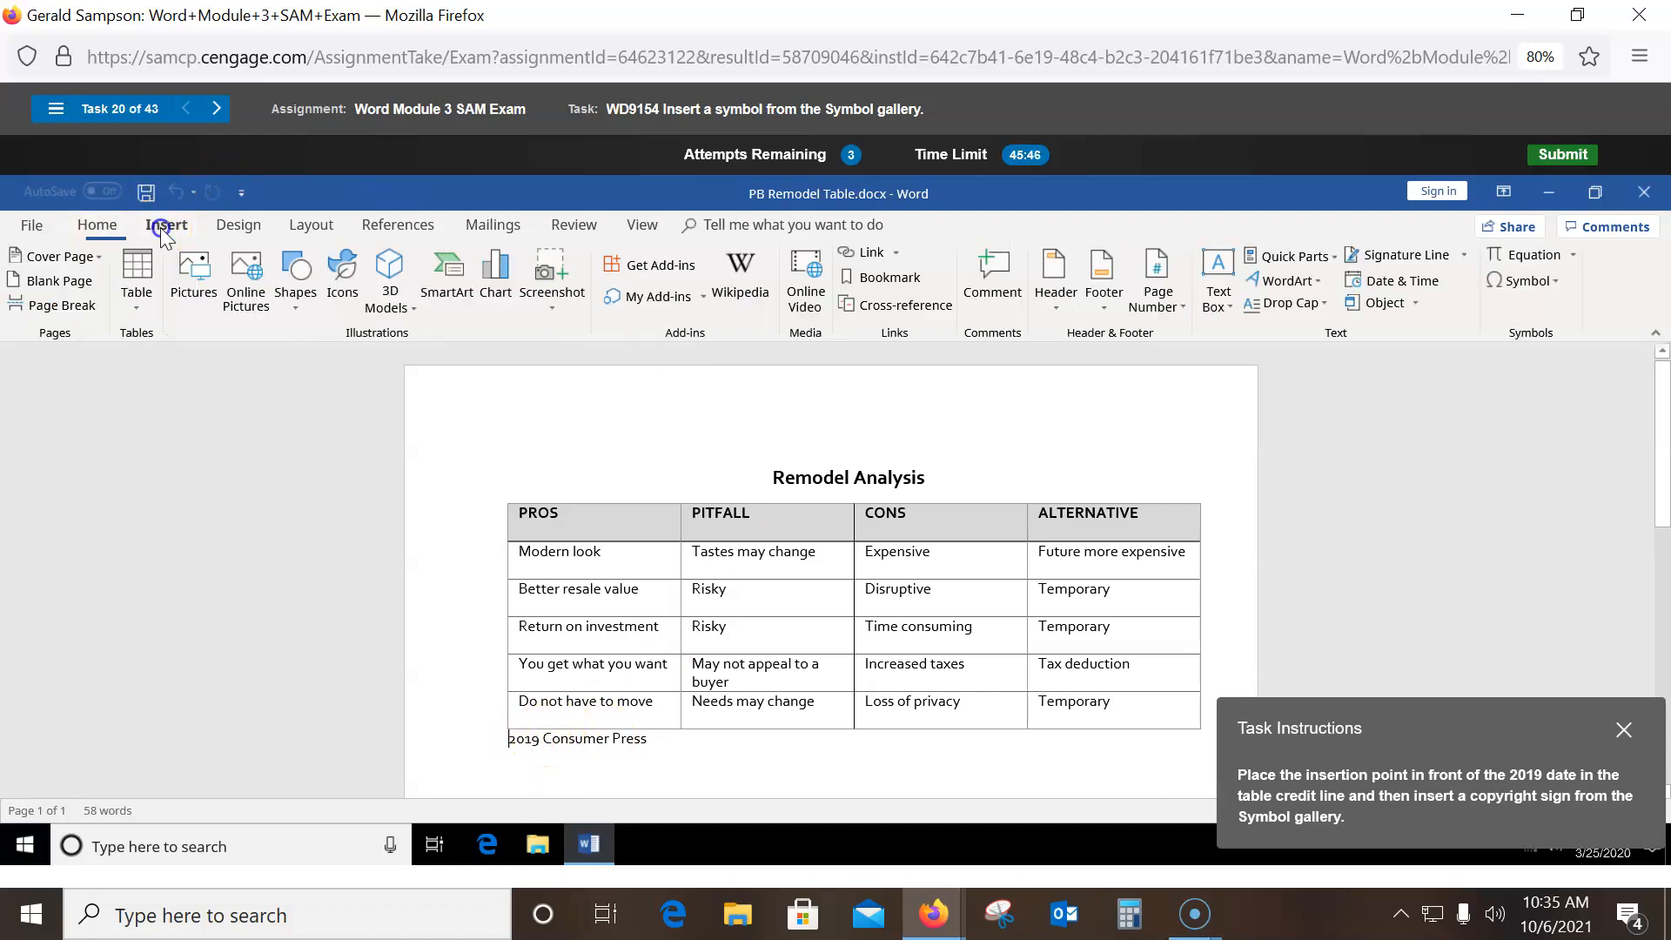
{"action": "left_click", "coordinate": [1555, 287]}
{"action": "left_click", "coordinate": [1598, 311]}
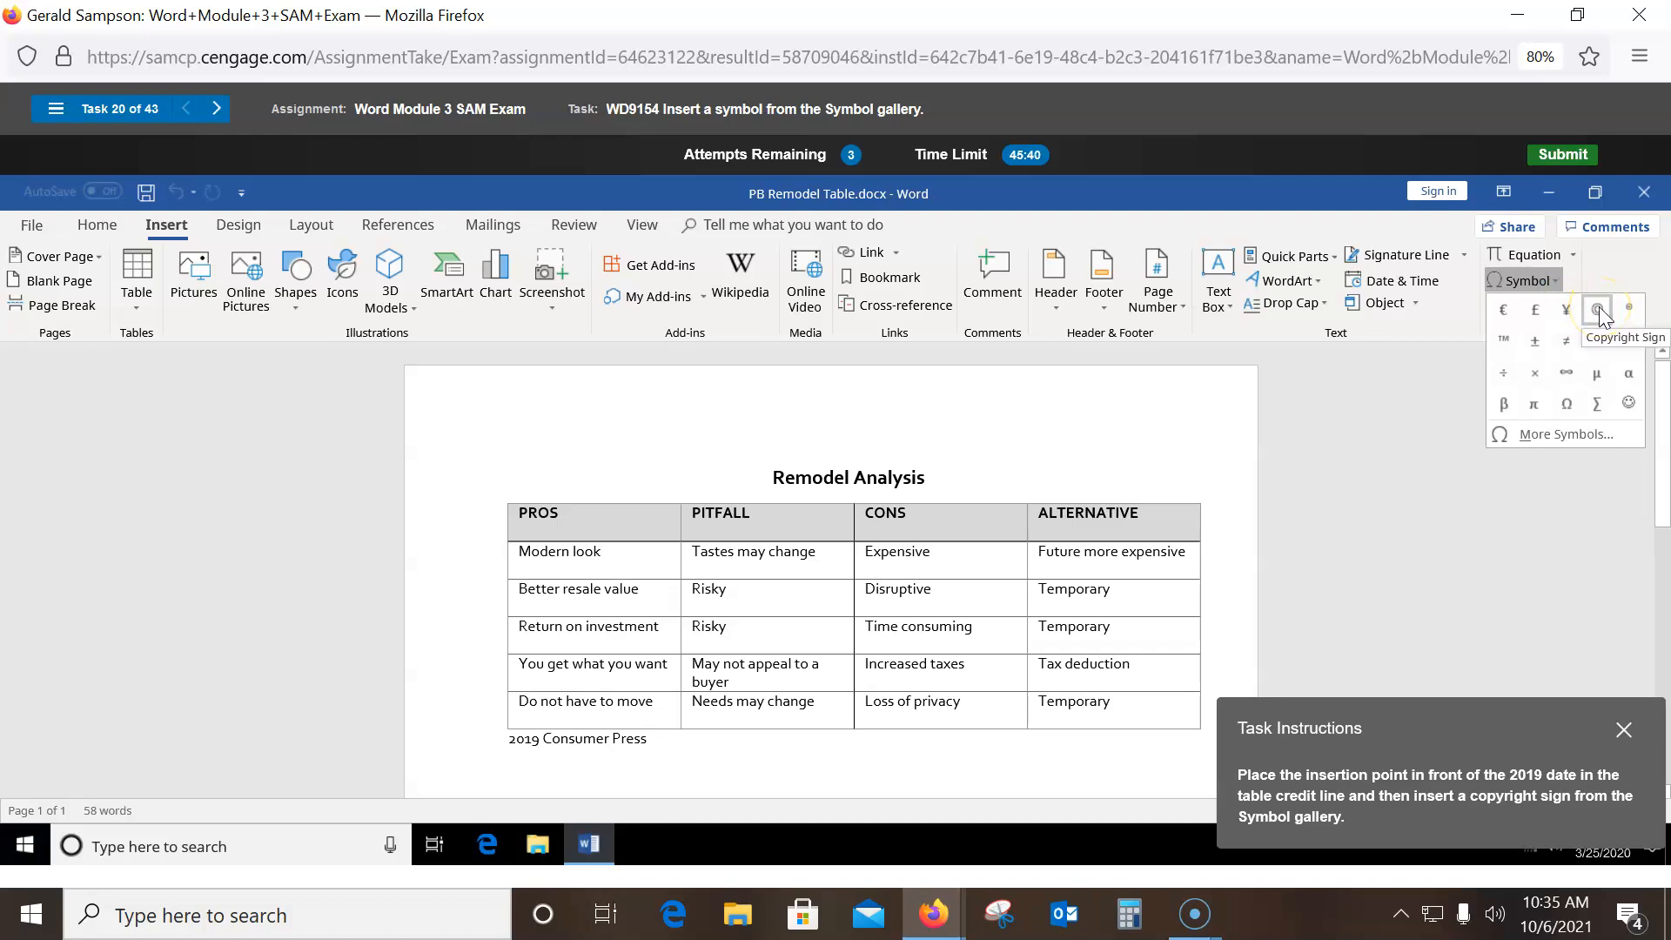
{"action": "left_click", "coordinate": [1557, 437]}
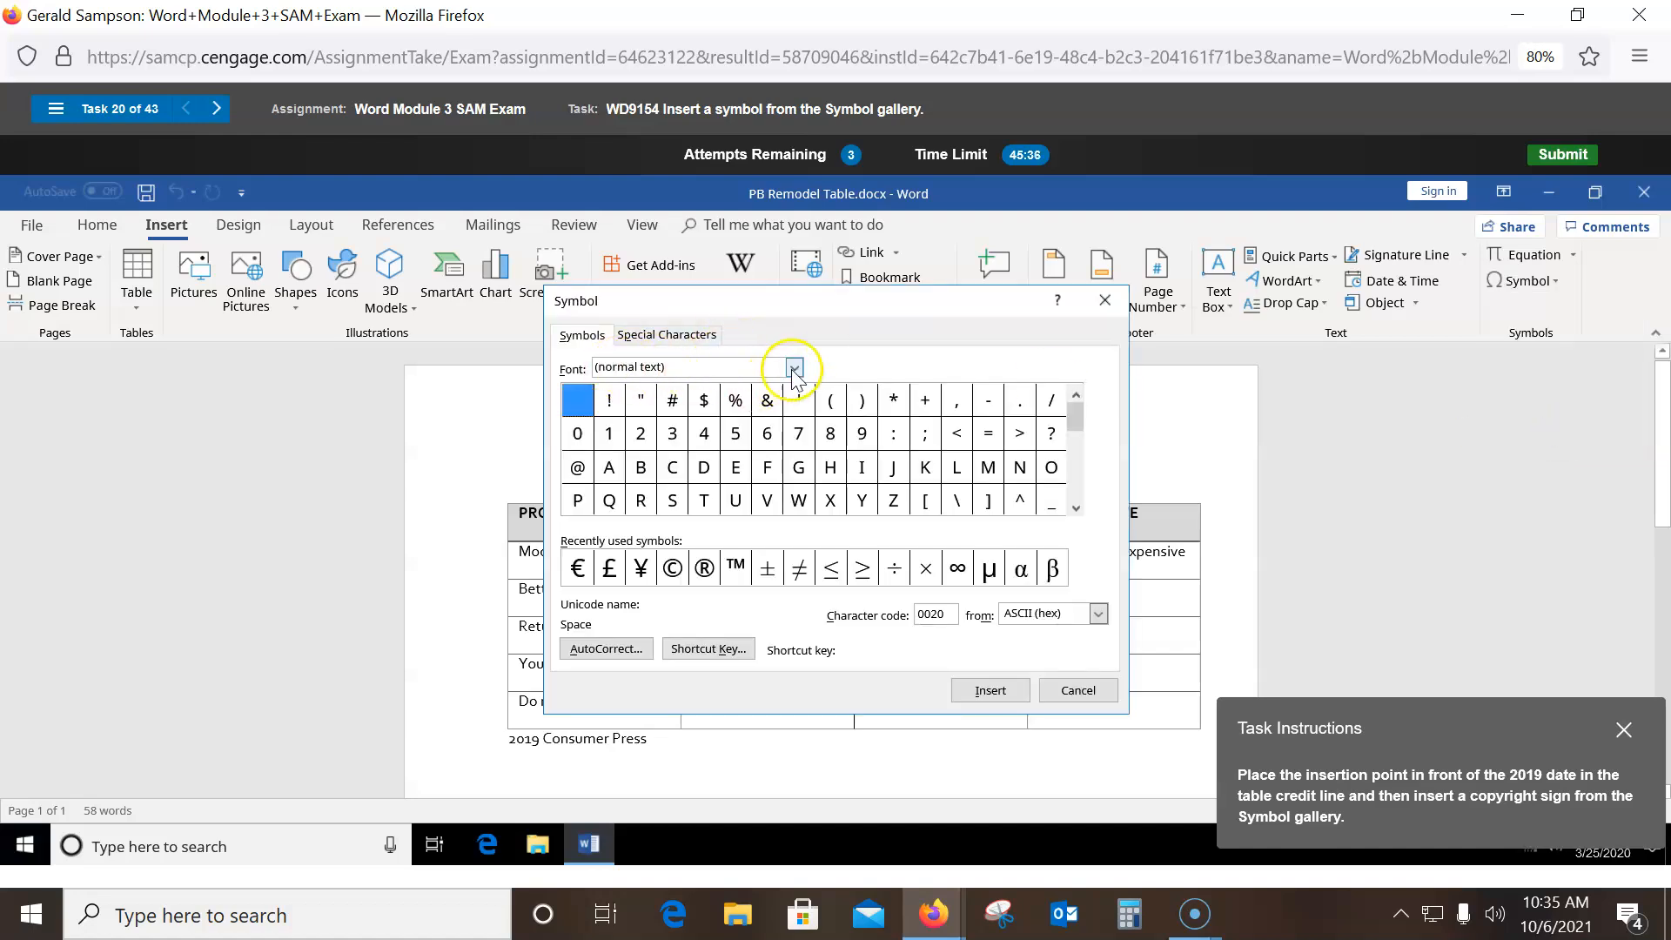
{"action": "left_click", "coordinate": [670, 570]}
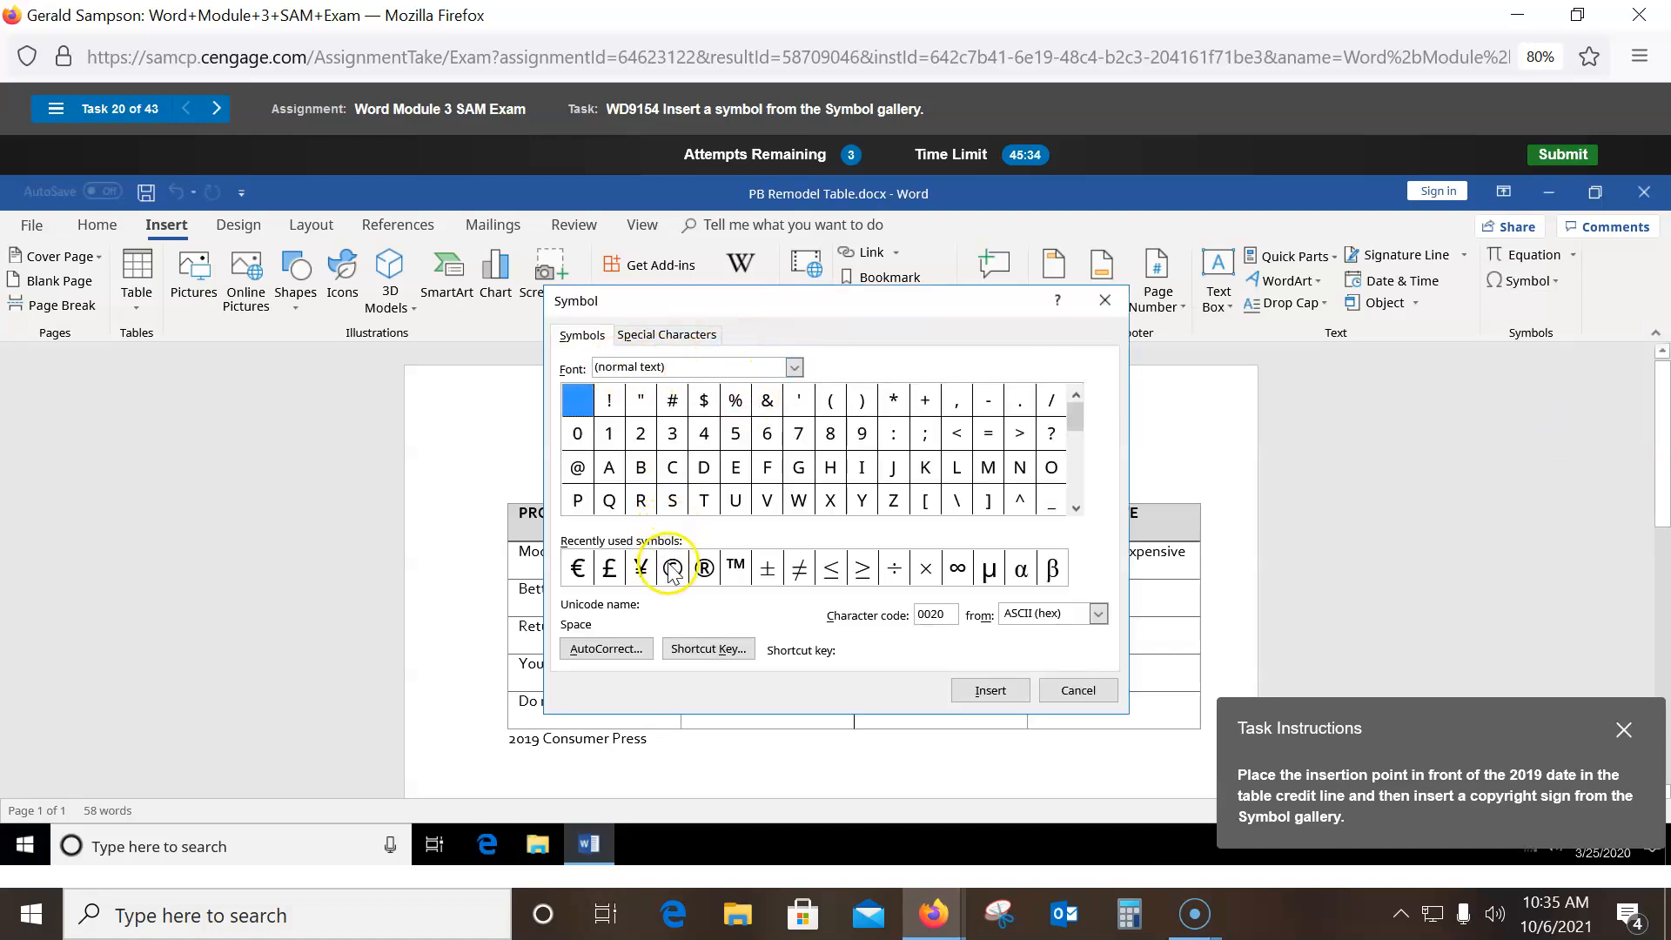
{"action": "left_click", "coordinate": [990, 690]}
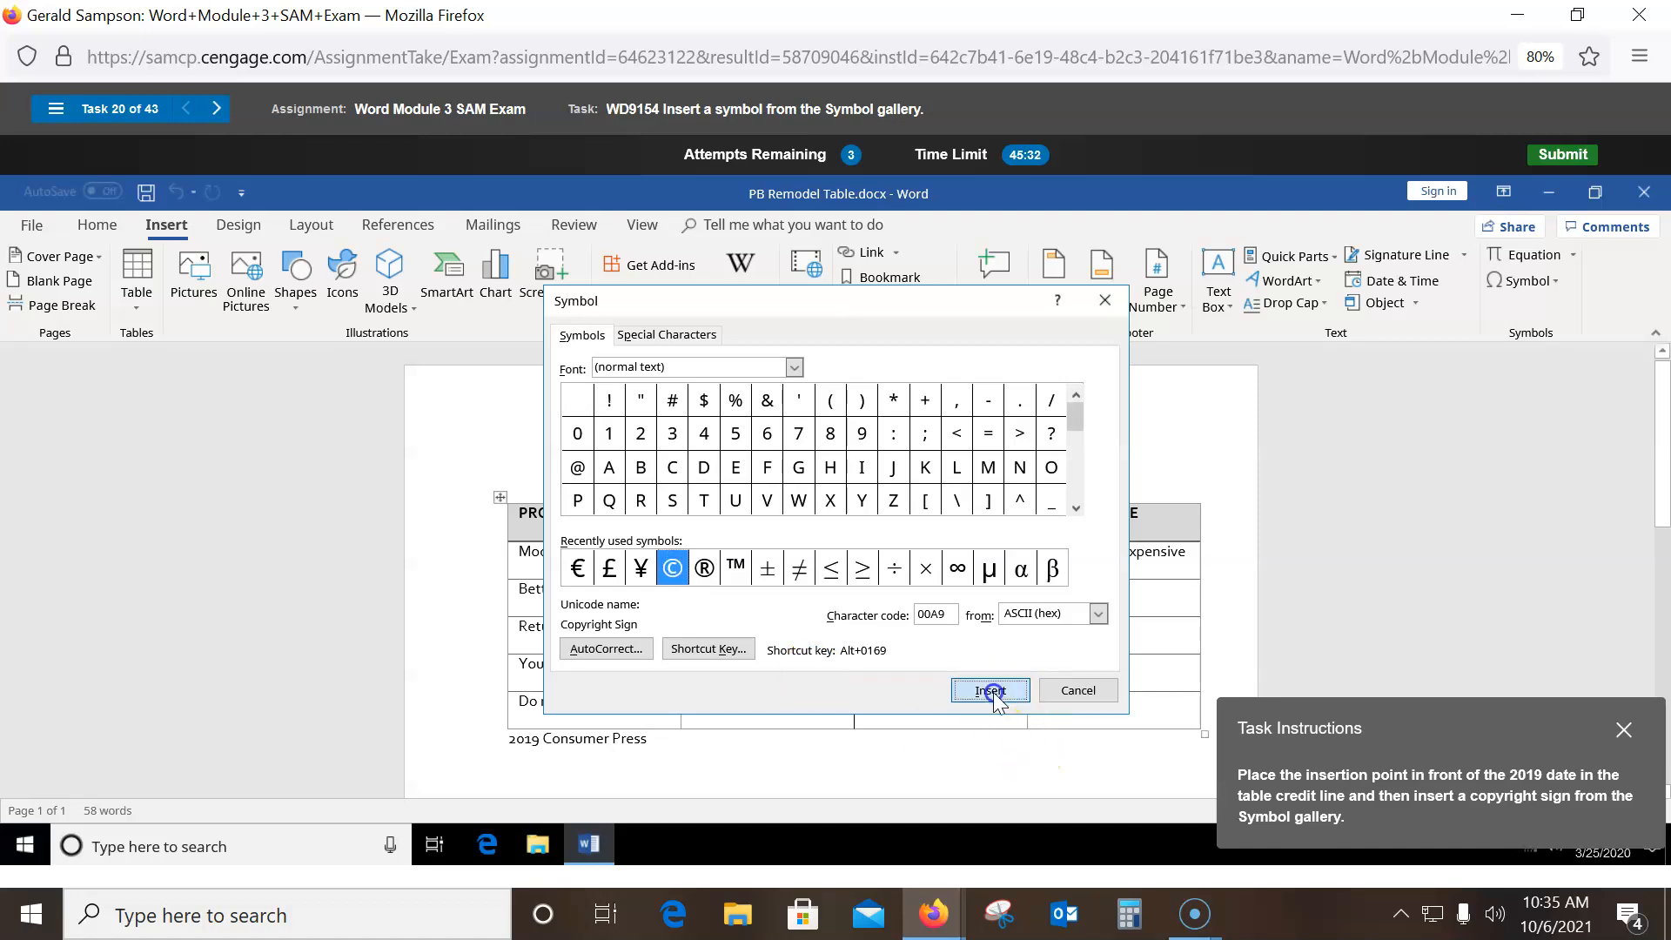
{"action": "left_click", "coordinate": [1078, 691]}
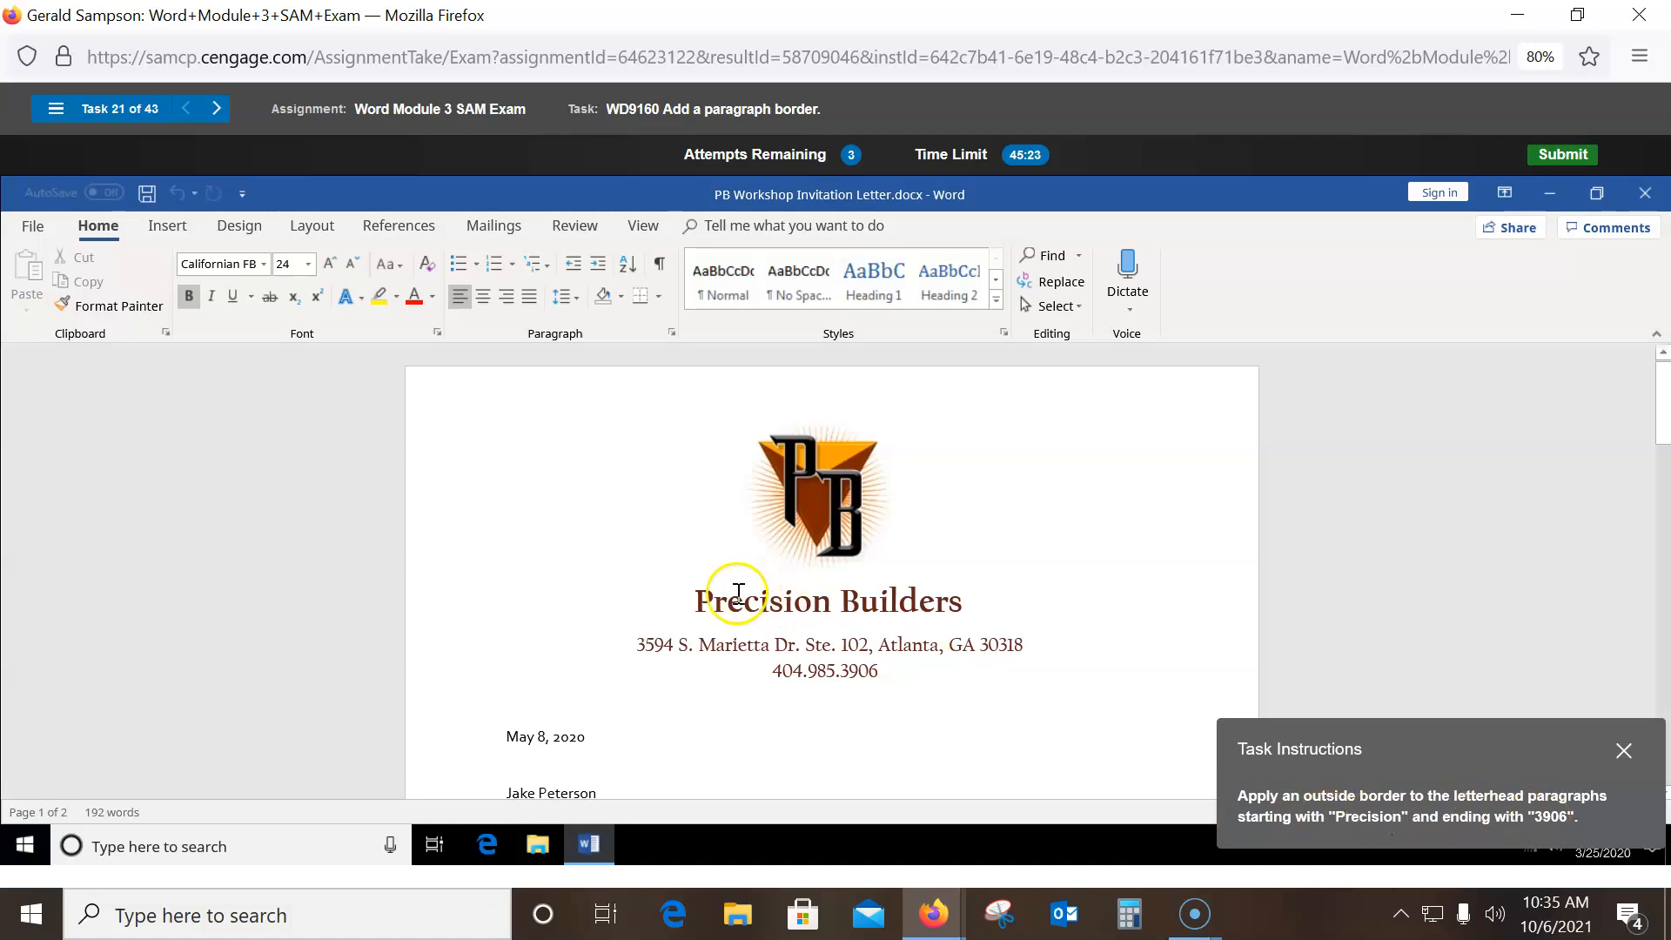
- Apply Outside Borders to the letterhead lines from Precision Builders through the phone number
{"action": "left_click_drag", "start_coordinate": [693, 601], "coordinate": [948, 671]}
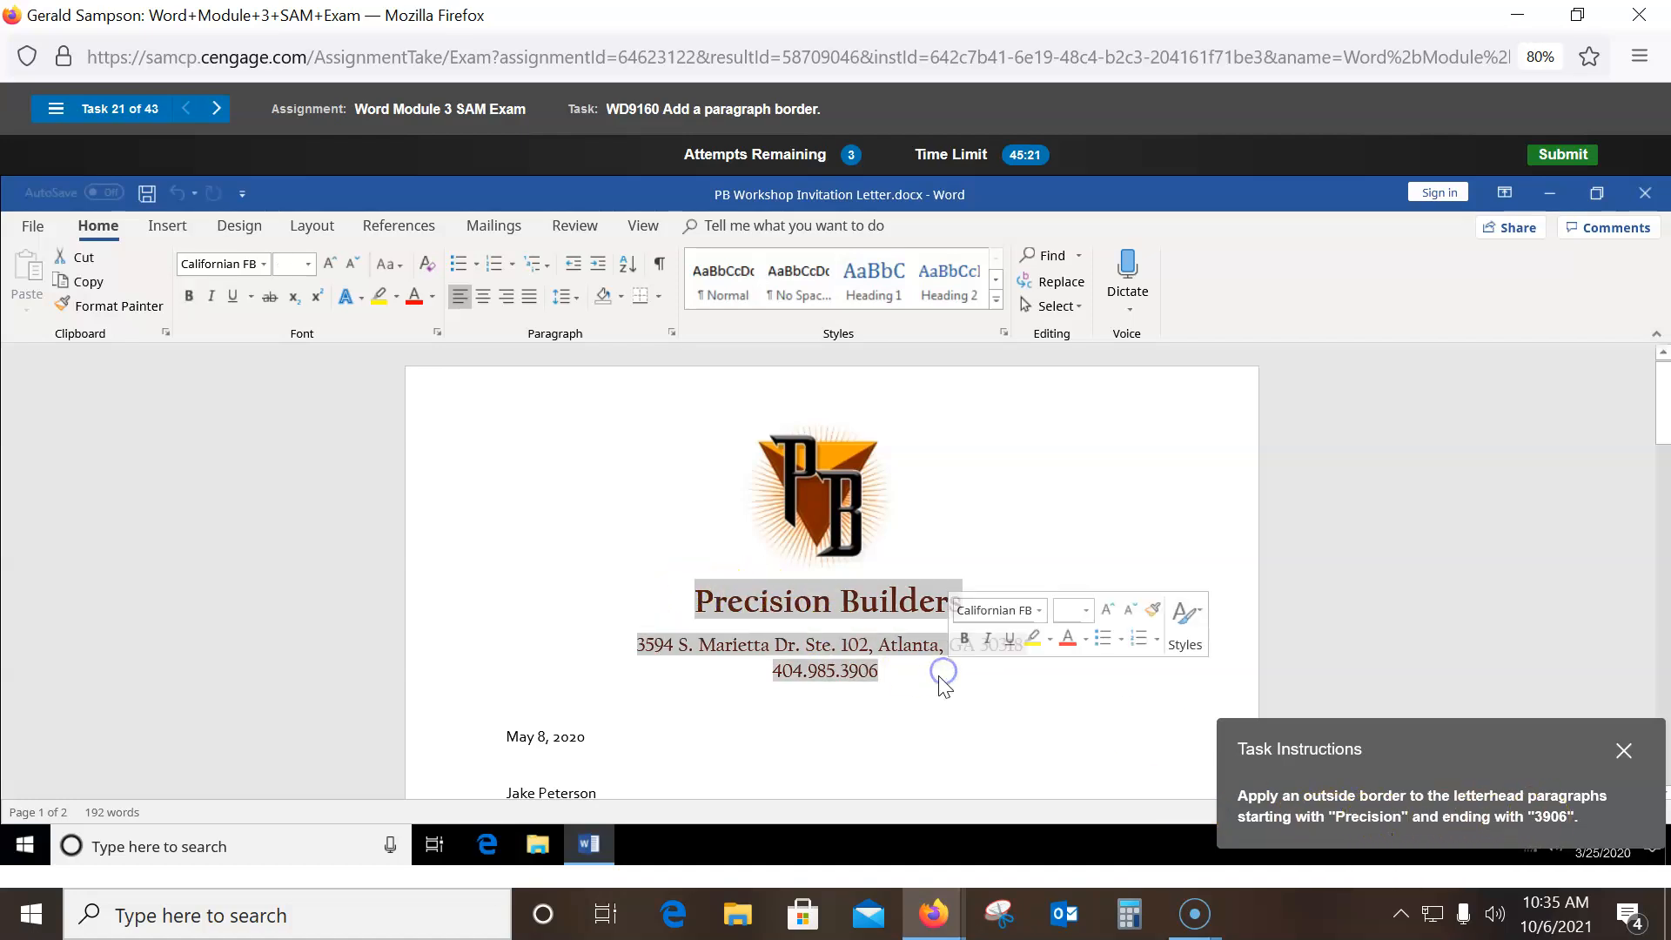
{"action": "left_click", "coordinate": [659, 296]}
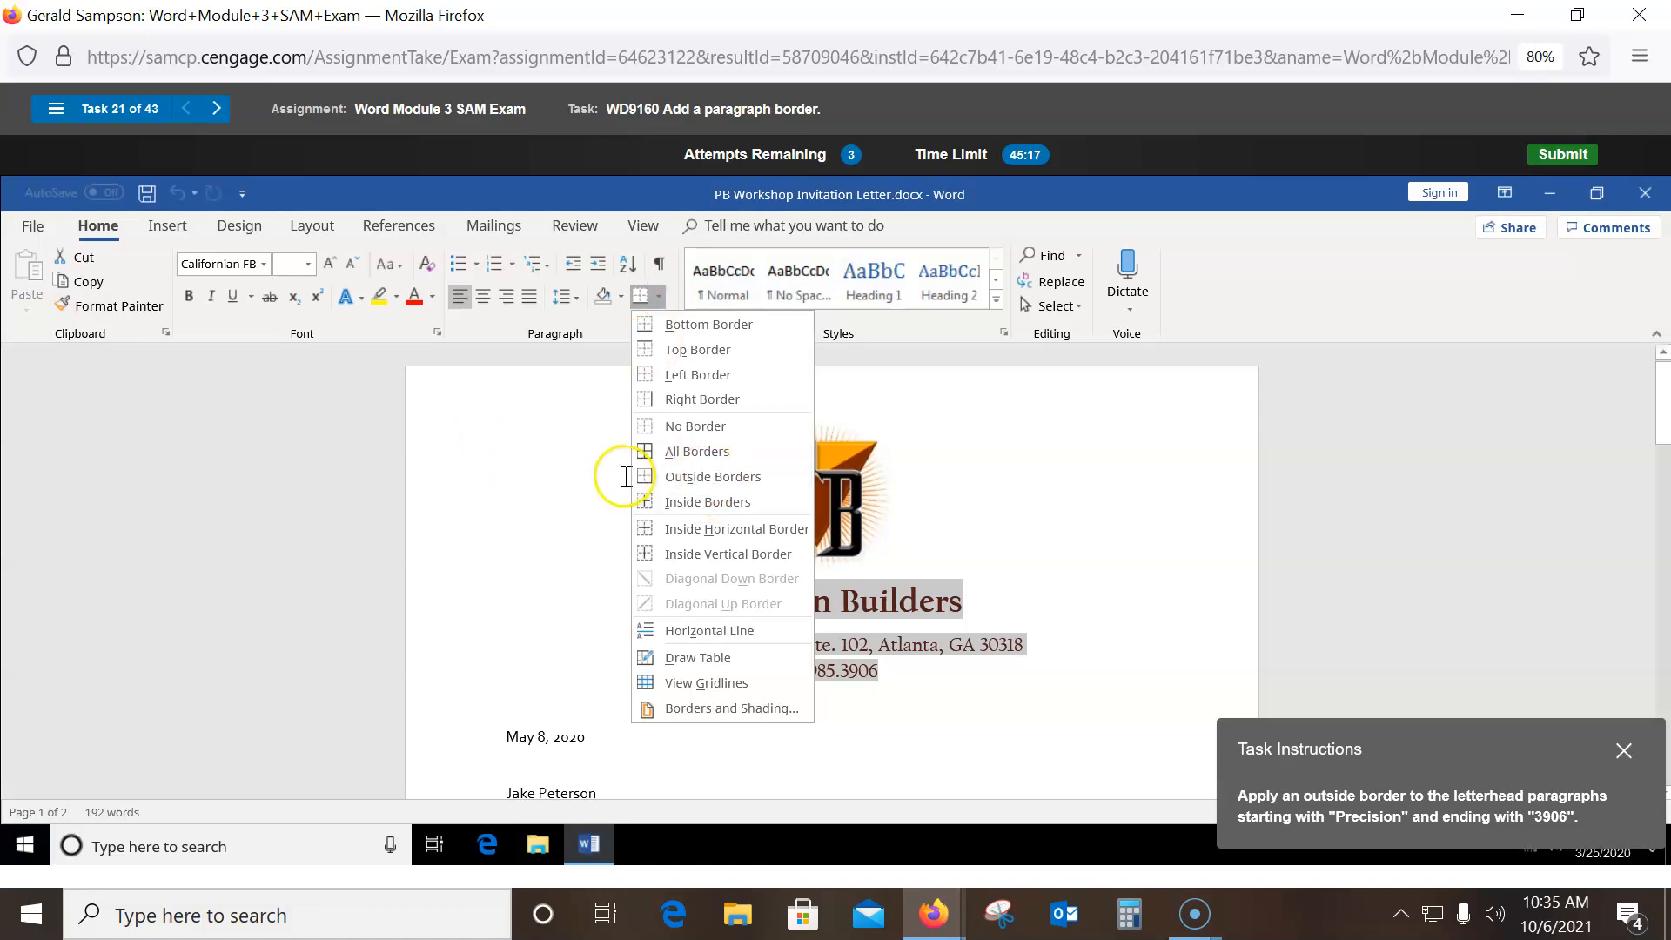
{"action": "left_click", "coordinate": [696, 477]}
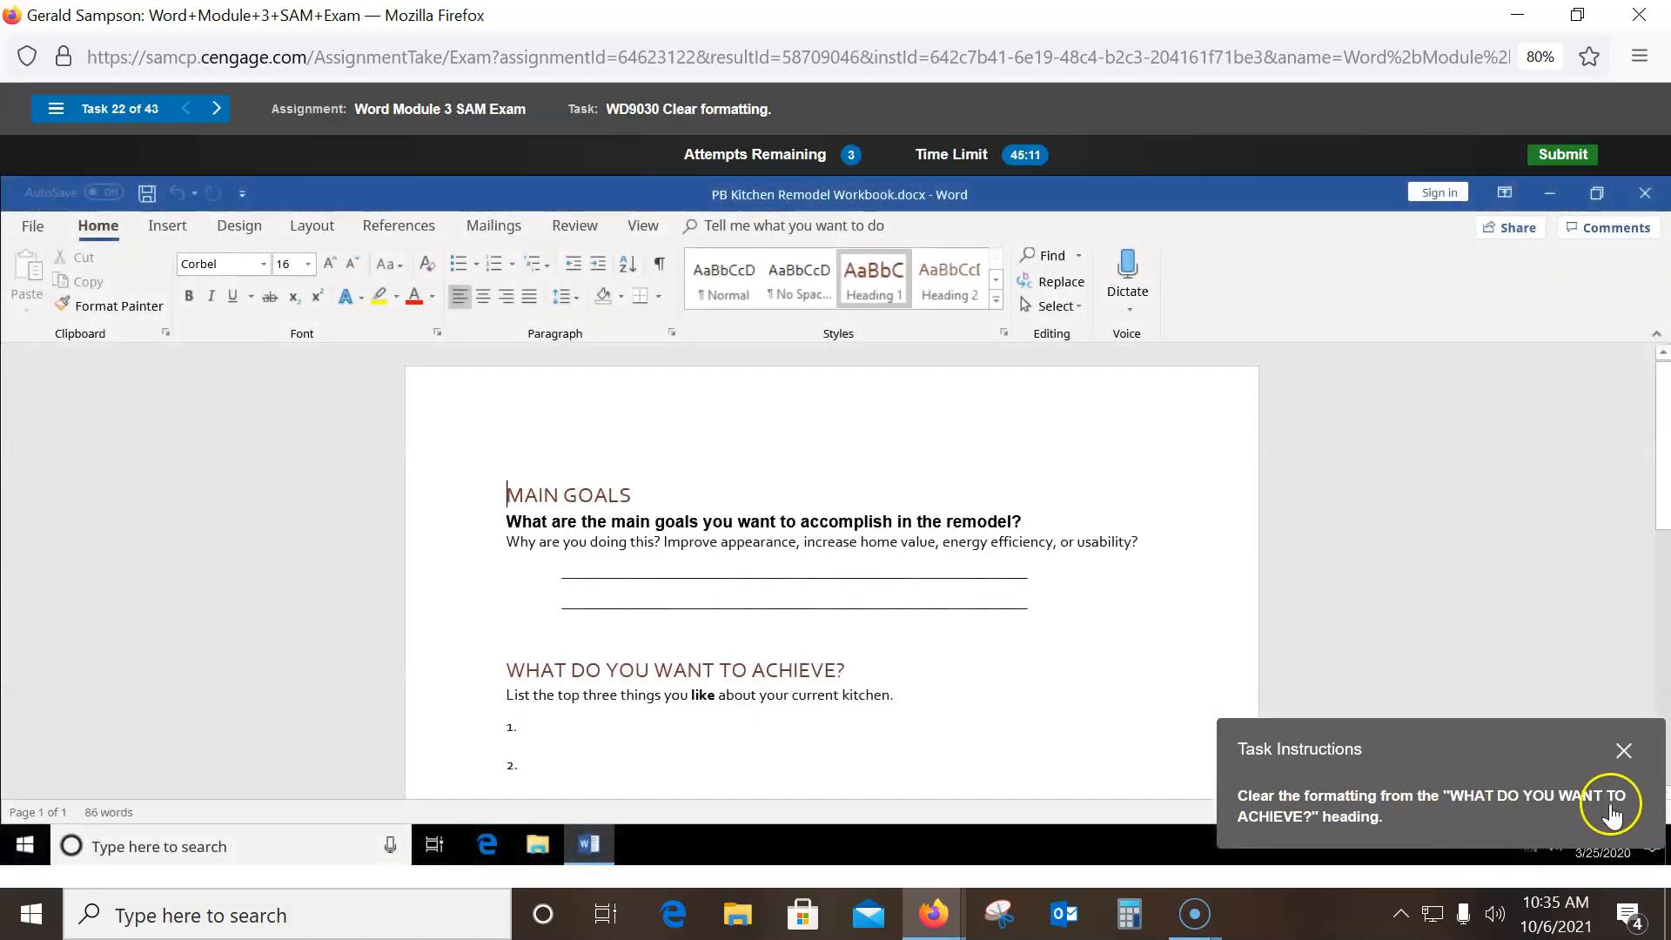
- Select the WHAT DO YOU WANT TO ACHIEVE? heading line
{"action": "left_click", "coordinate": [473, 671]}
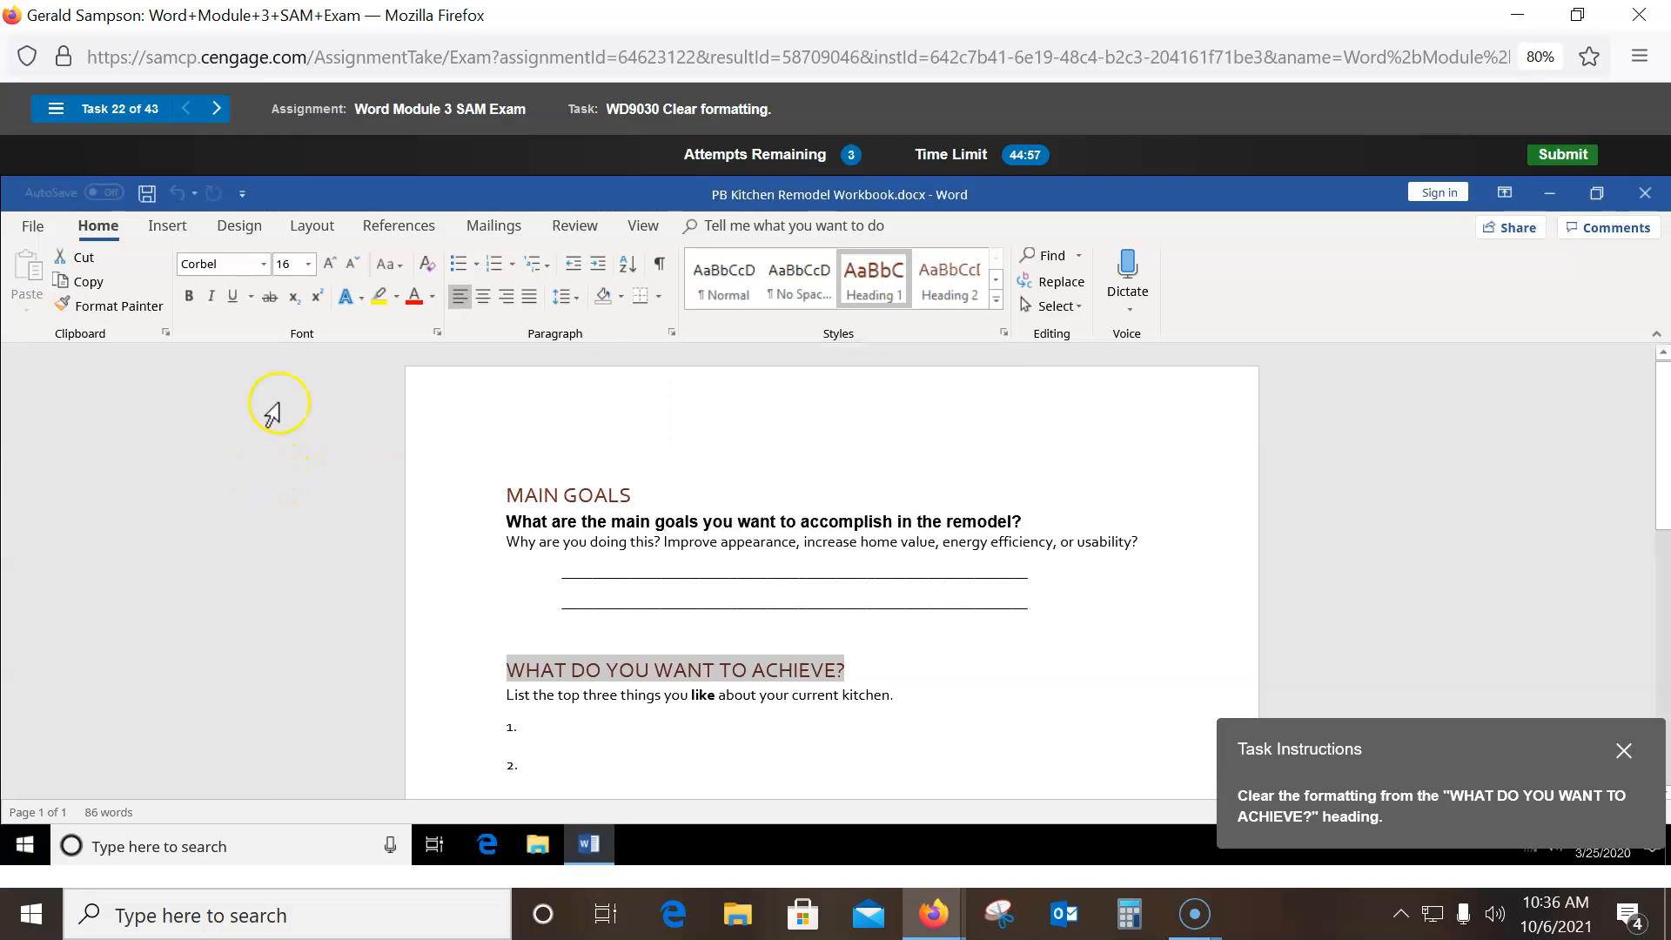
{"action": "left_click", "coordinate": [1079, 305]}
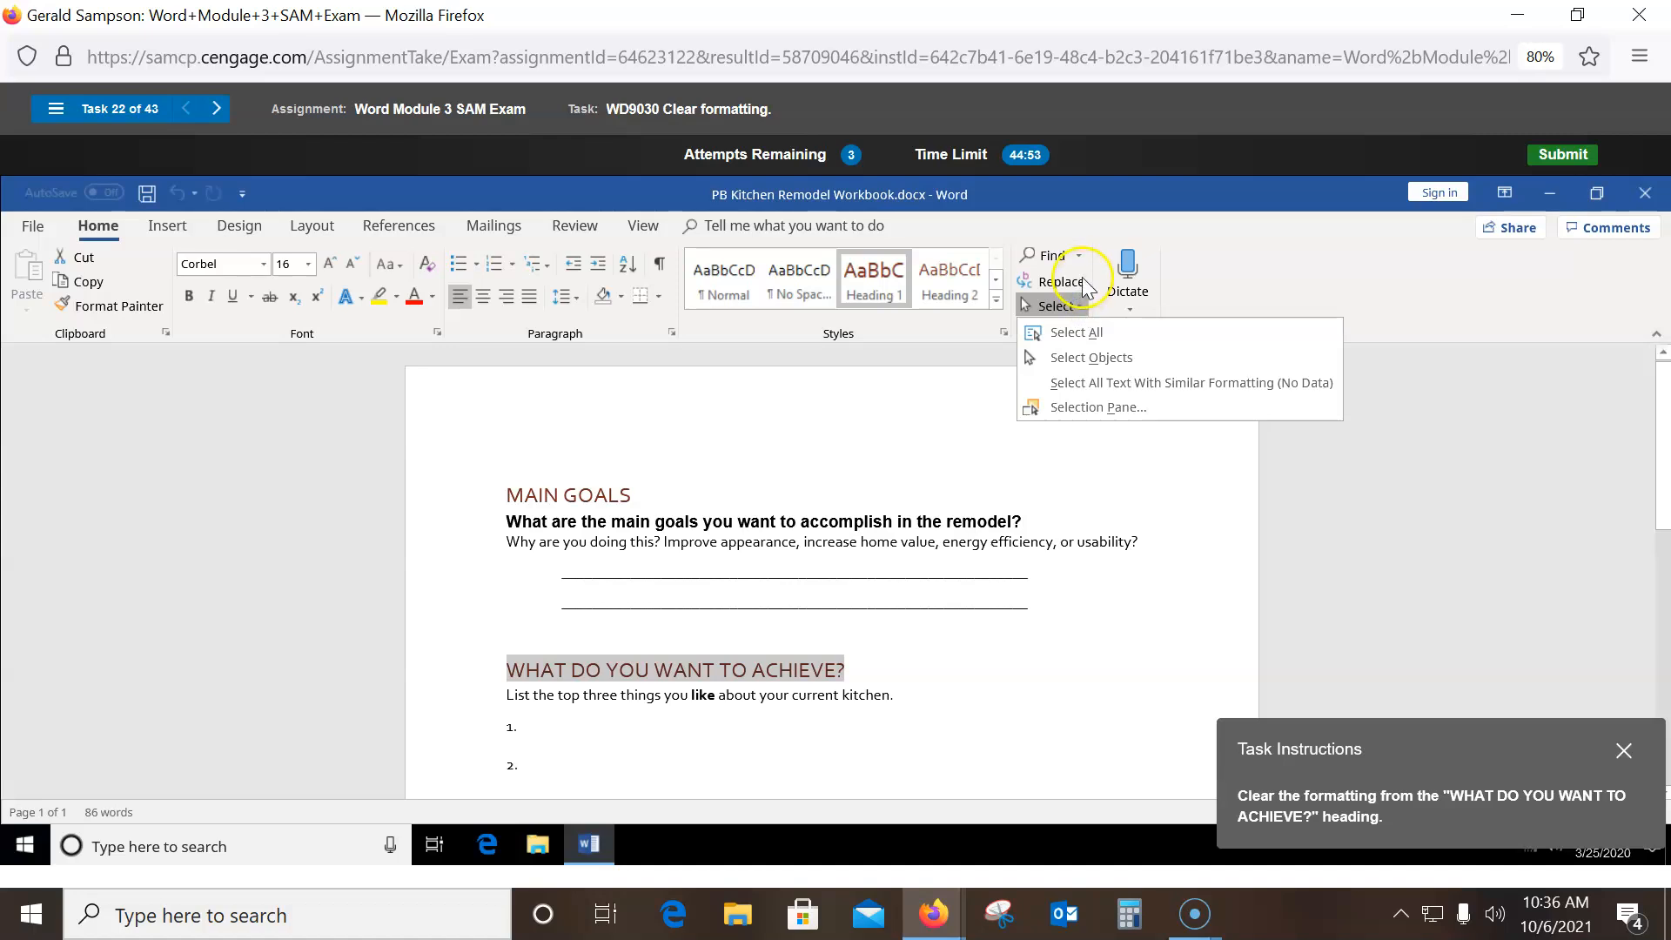
{"action": "left_click", "coordinate": [1330, 297]}
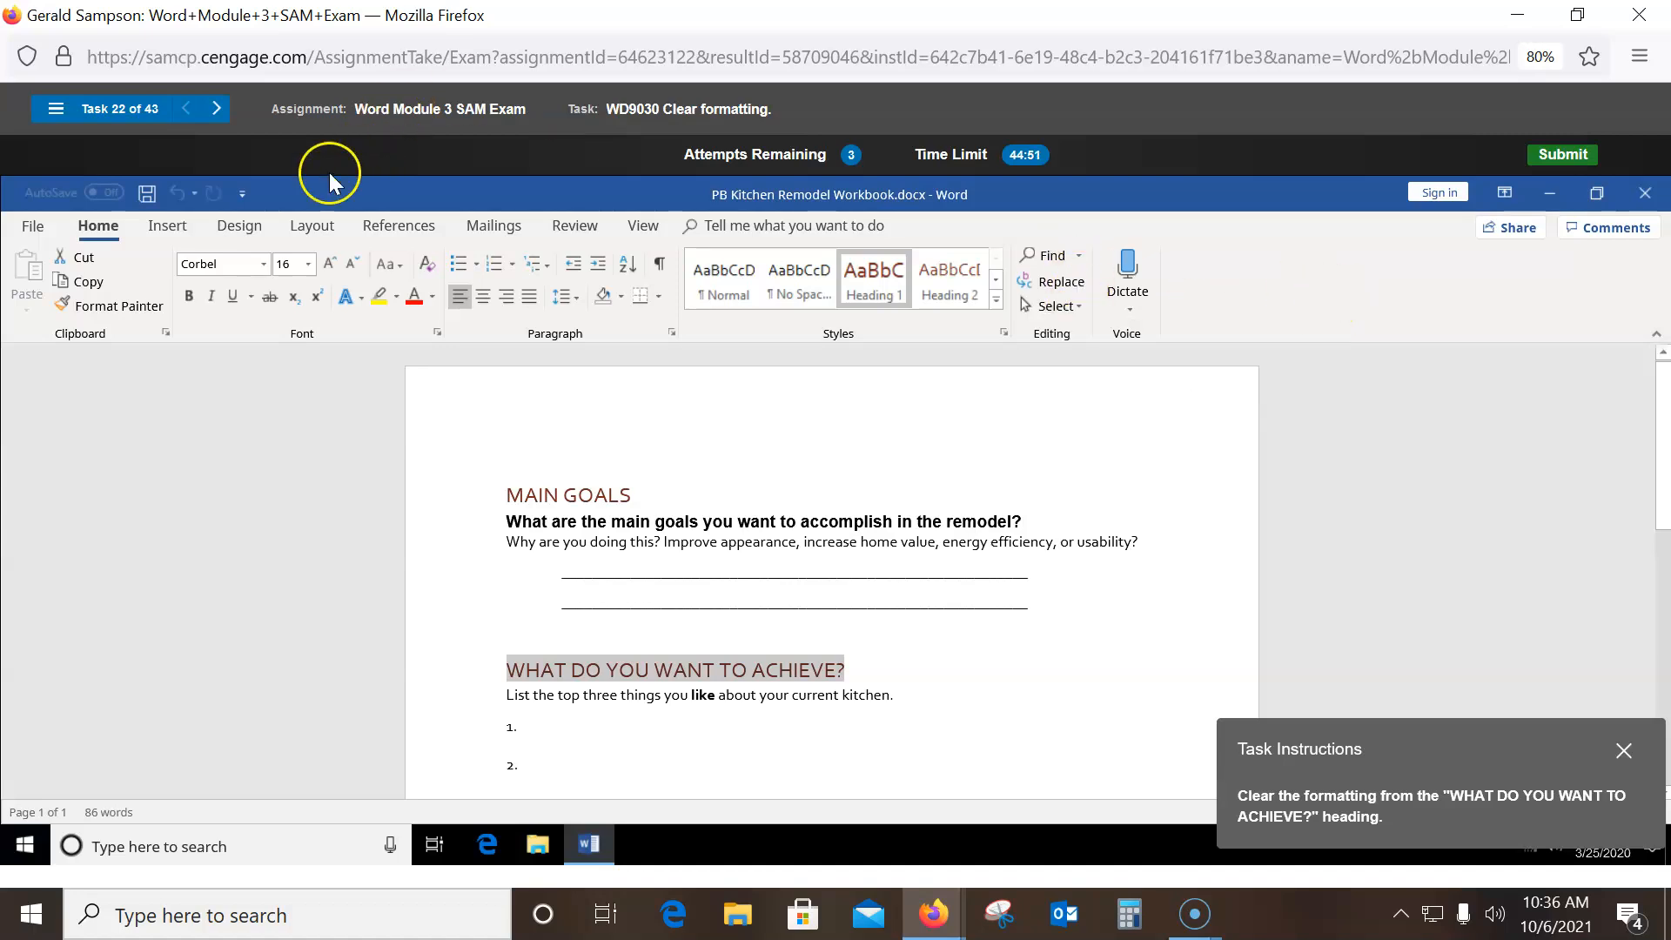
- Look through the Design and Layout tabs, then apply the Normal style to the heading
{"action": "left_click", "coordinate": [241, 227]}
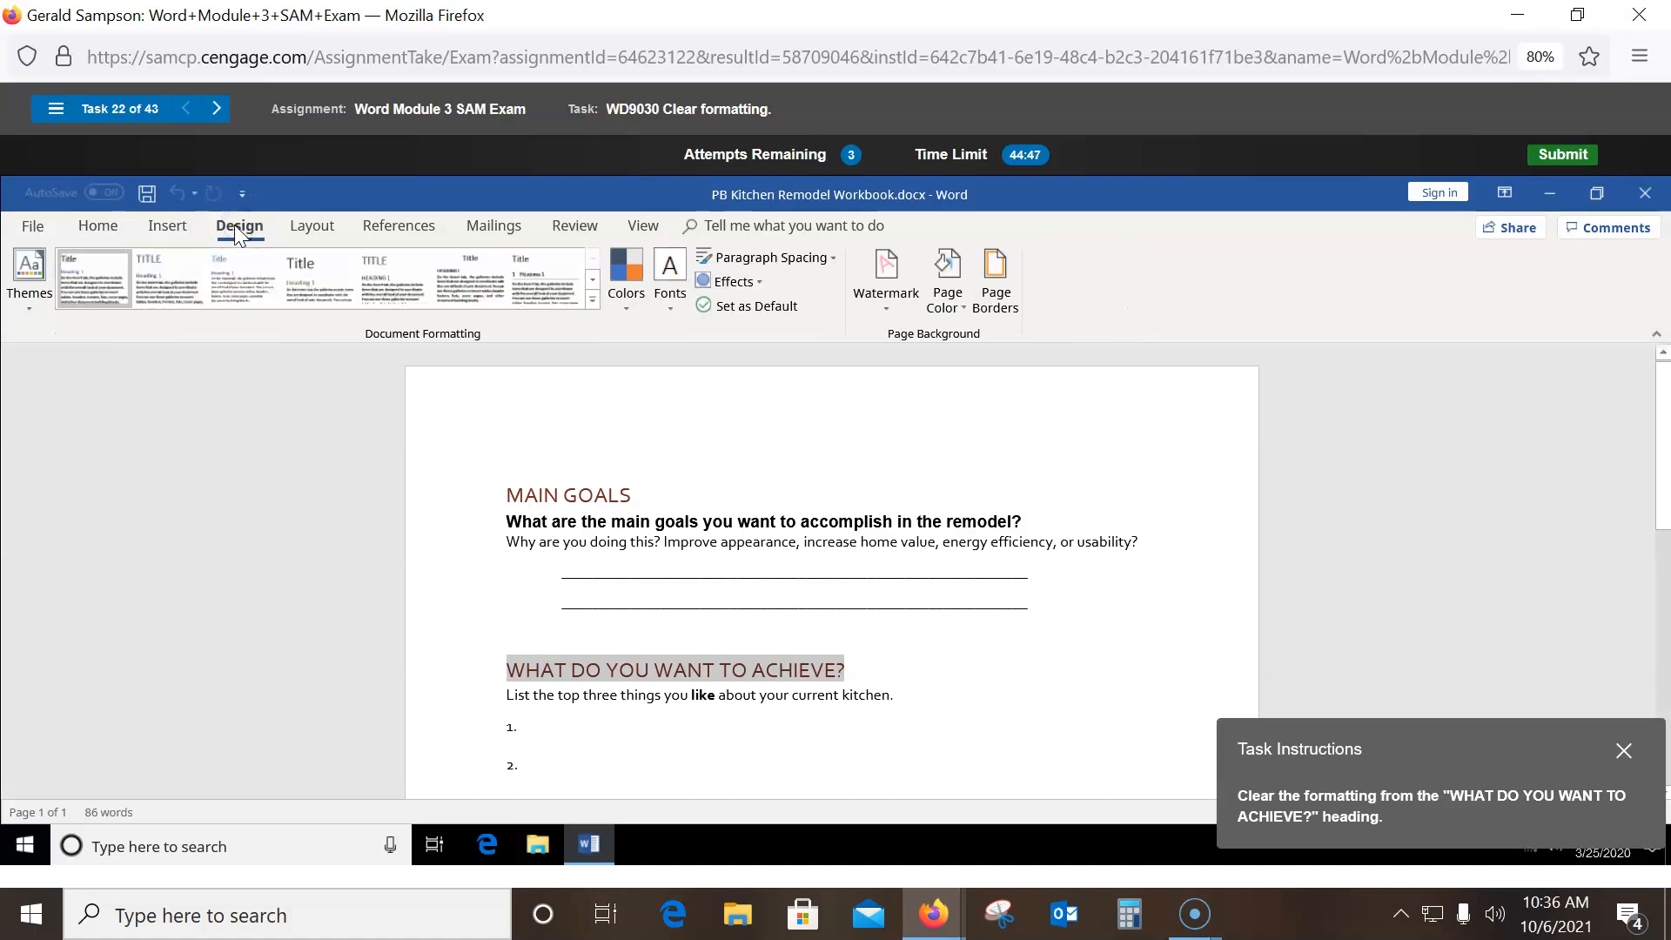
{"action": "left_click", "coordinate": [298, 228]}
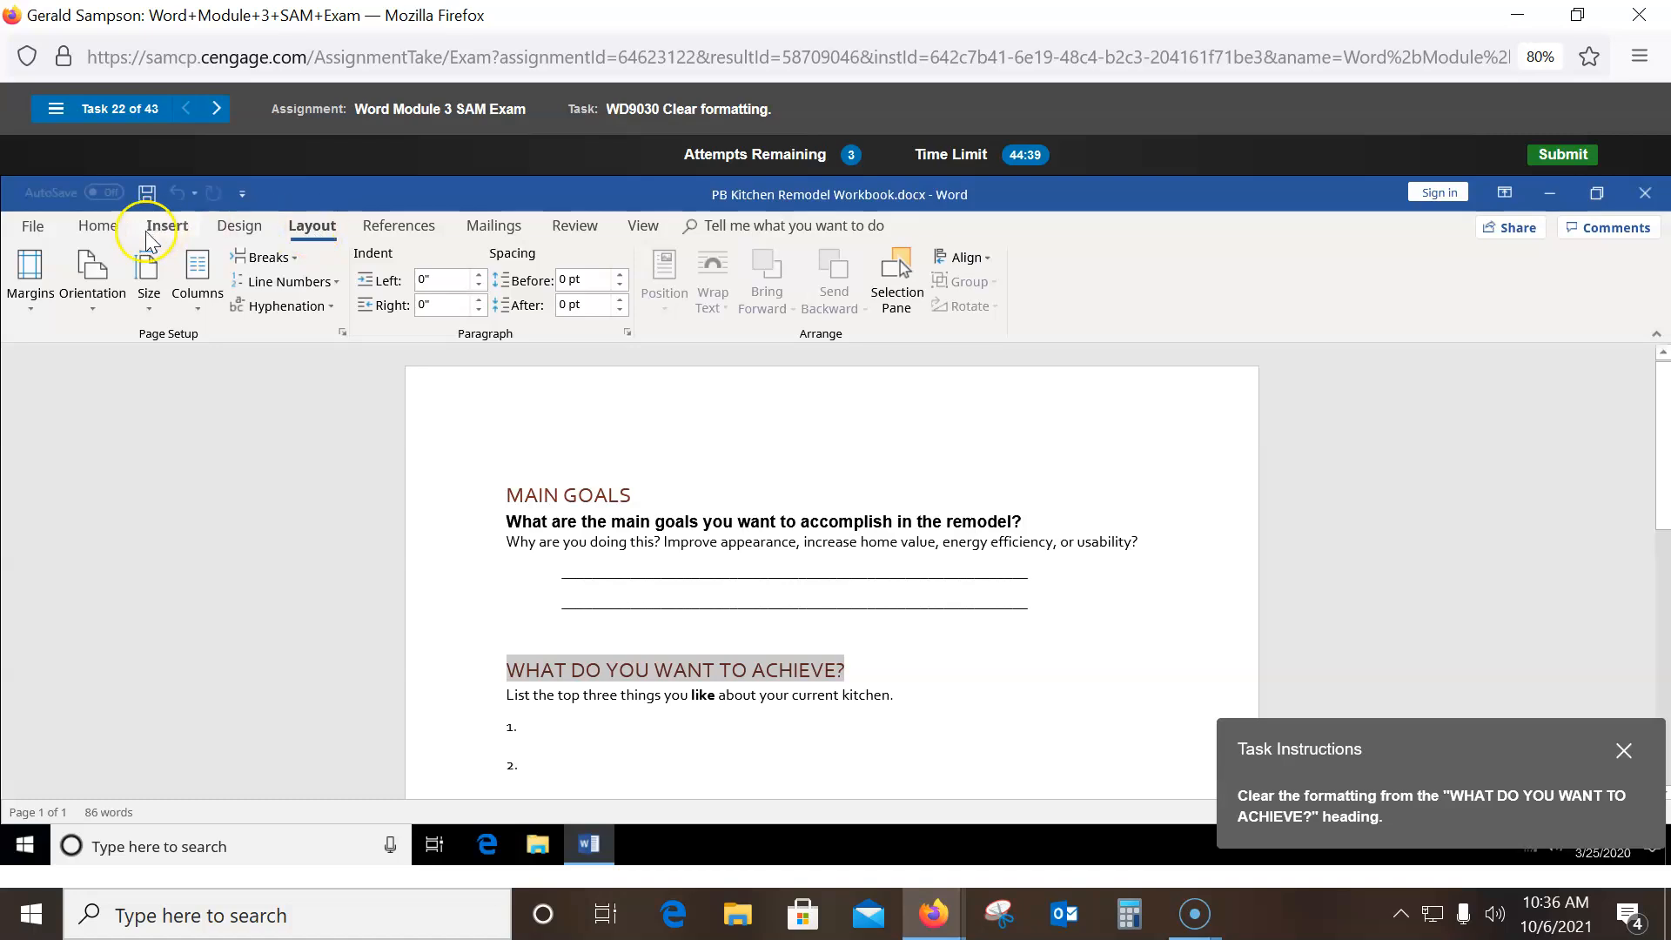
{"action": "left_click", "coordinate": [101, 230]}
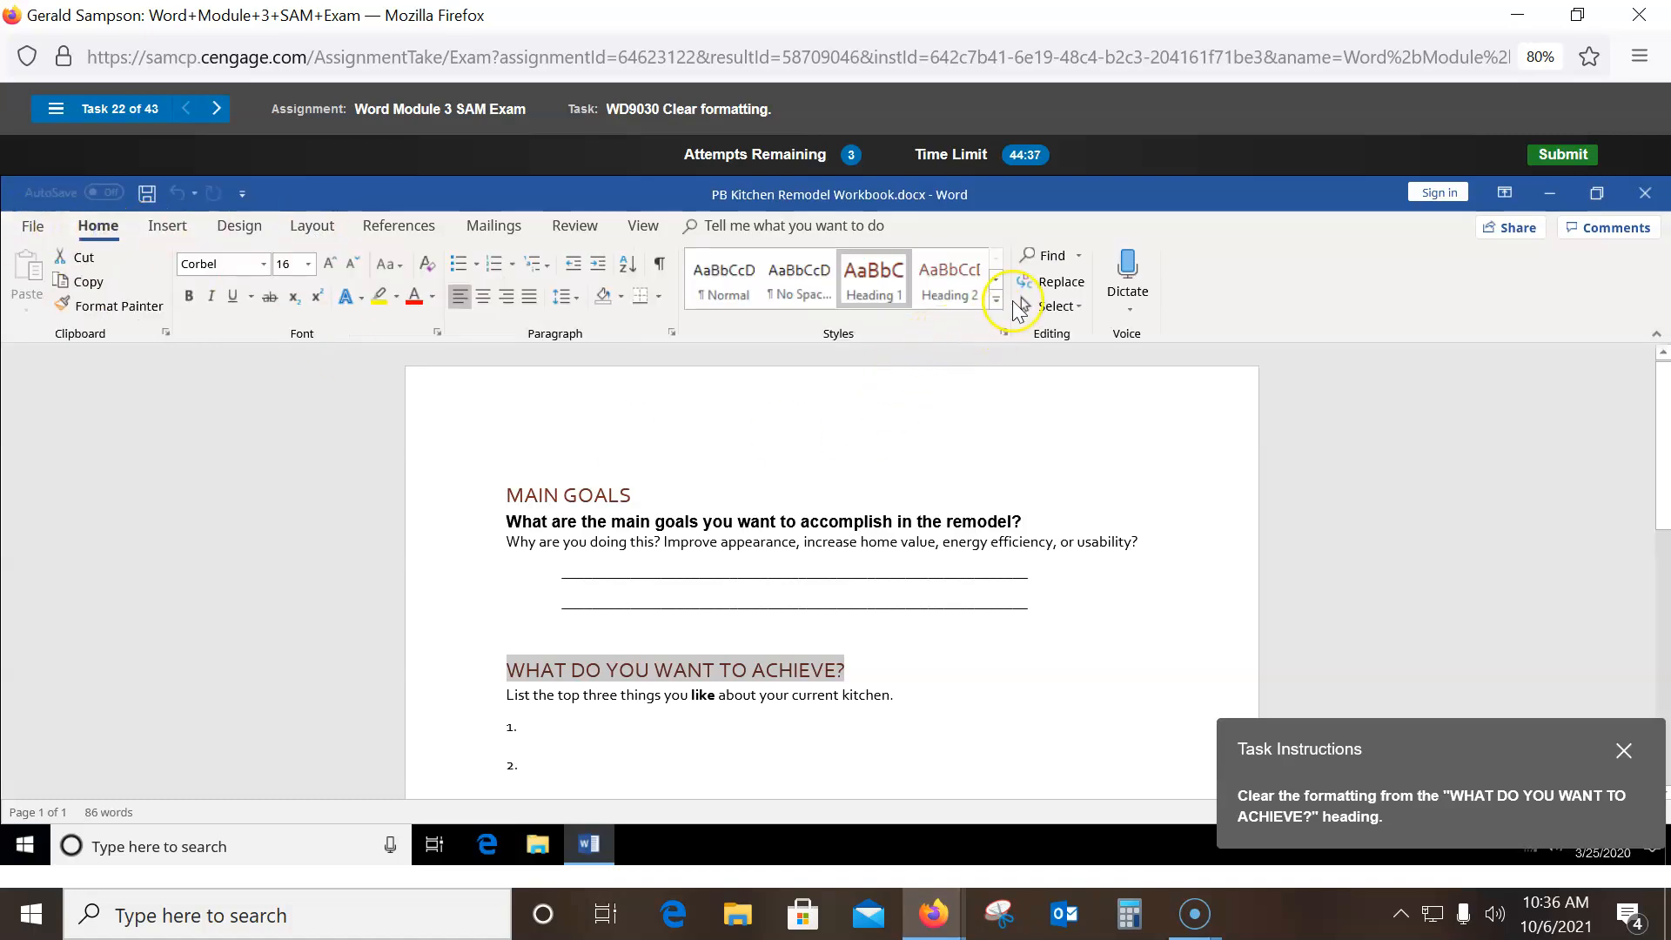
{"action": "left_click", "coordinate": [994, 305]}
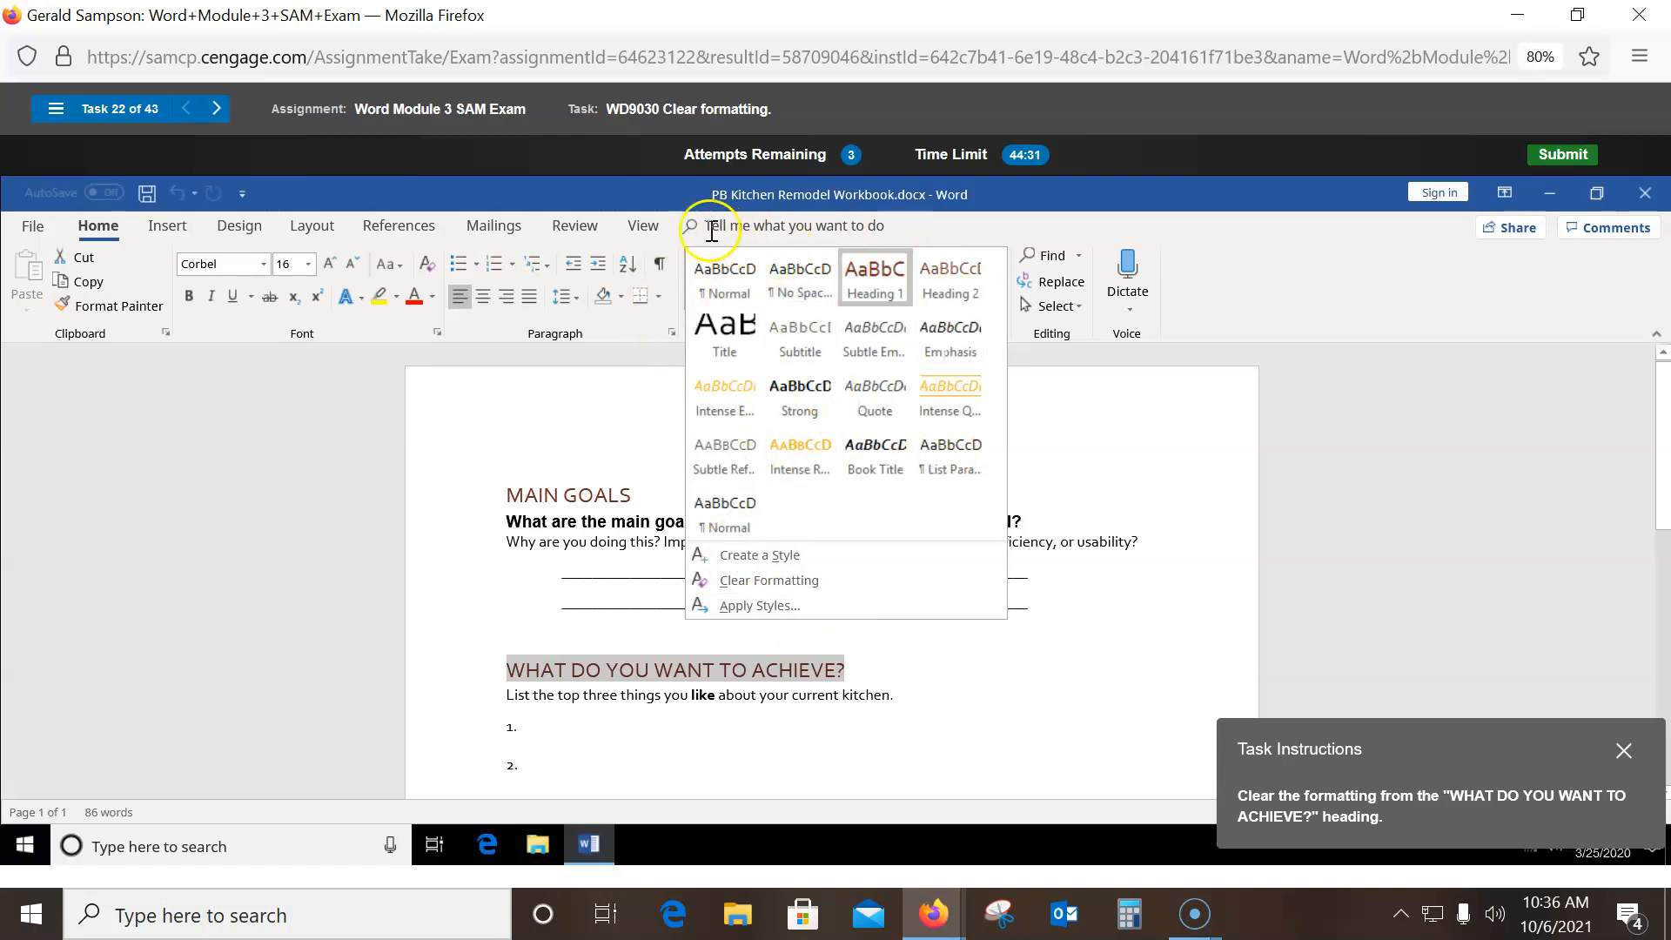
{"action": "left_click", "coordinate": [713, 275]}
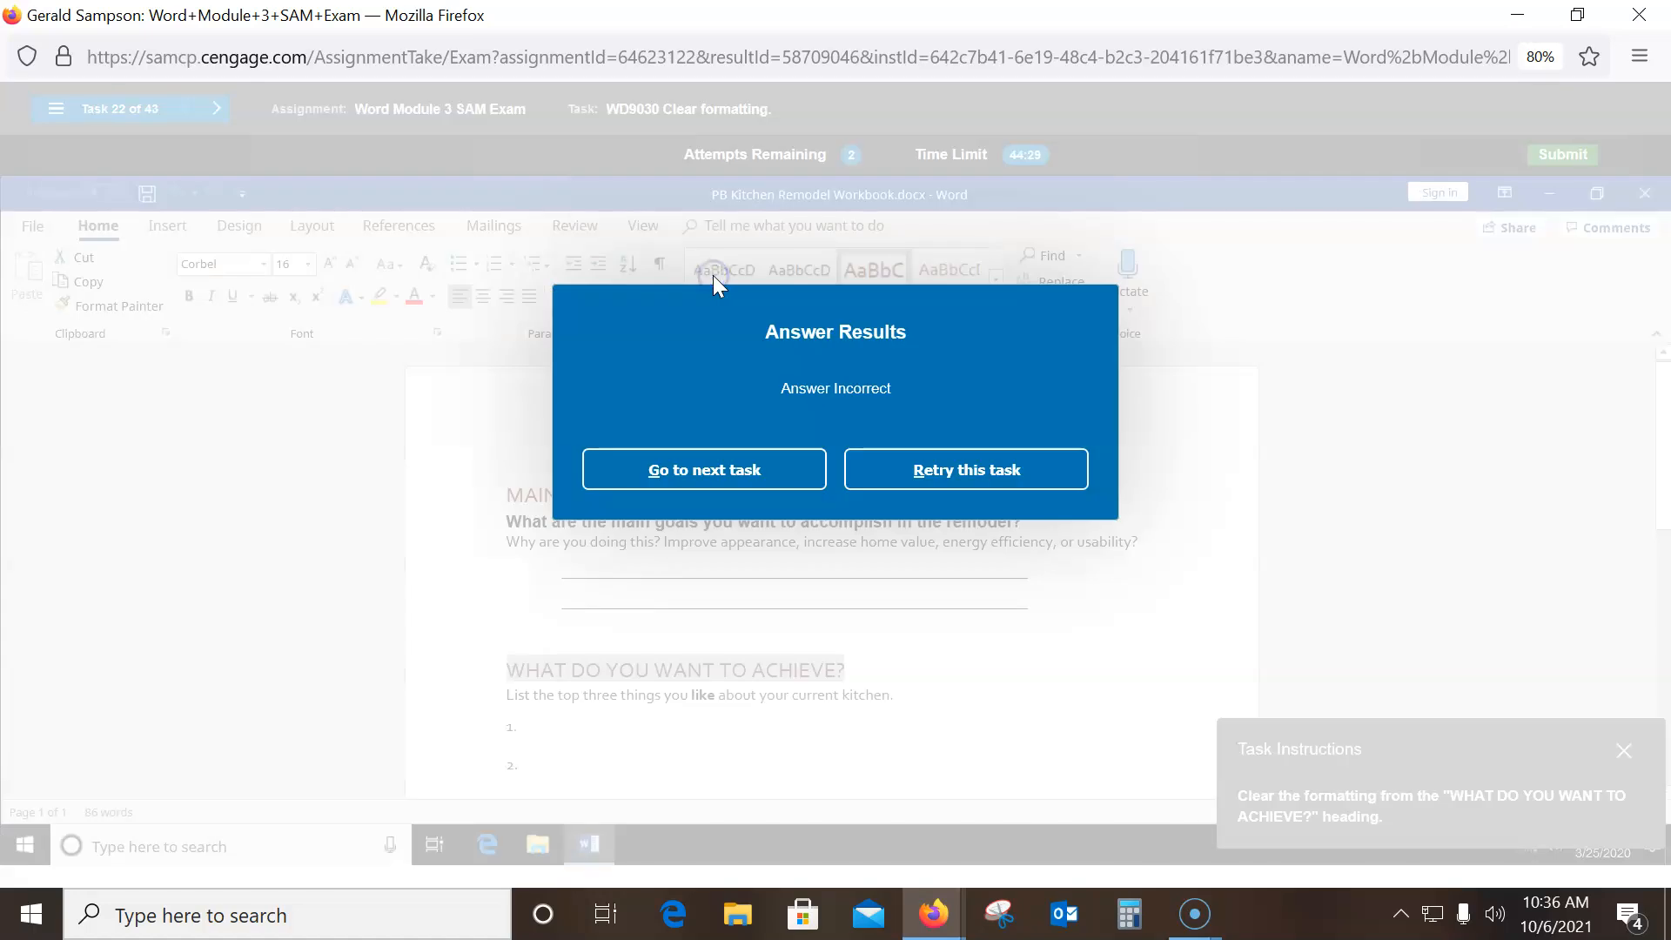
- Retry and choose Clear Formatting from the Styles gallery for the WHAT DO YOU WANT TO ACHIEVE? heading
{"action": "left_click", "coordinate": [931, 470]}
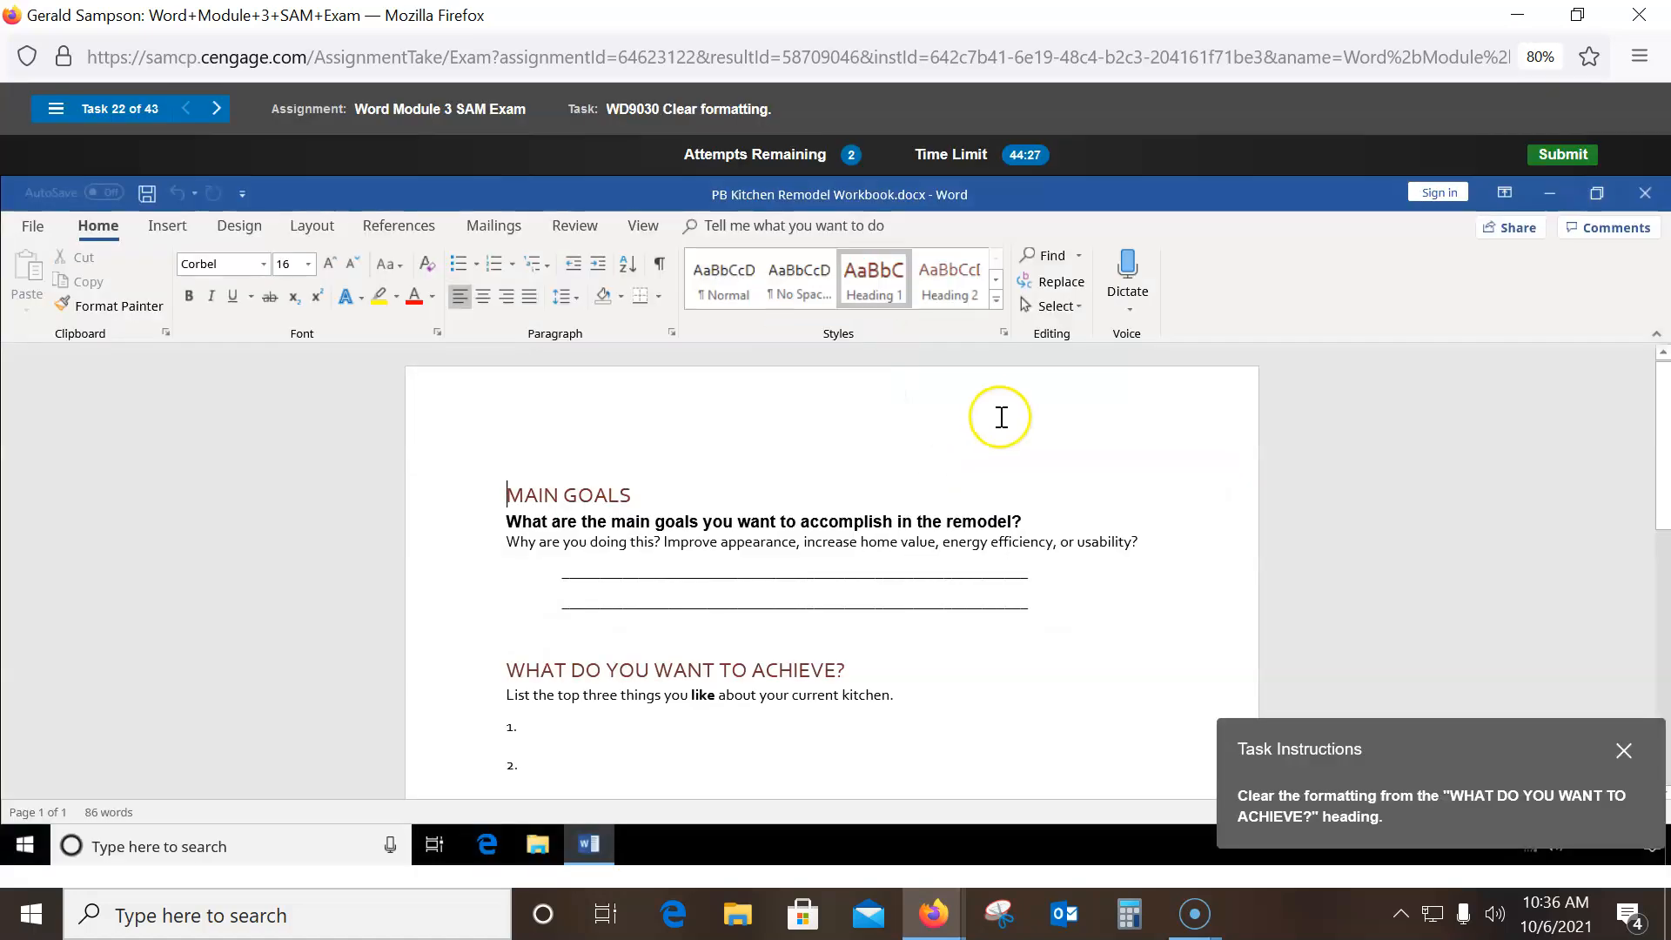
{"action": "left_click", "coordinate": [996, 300]}
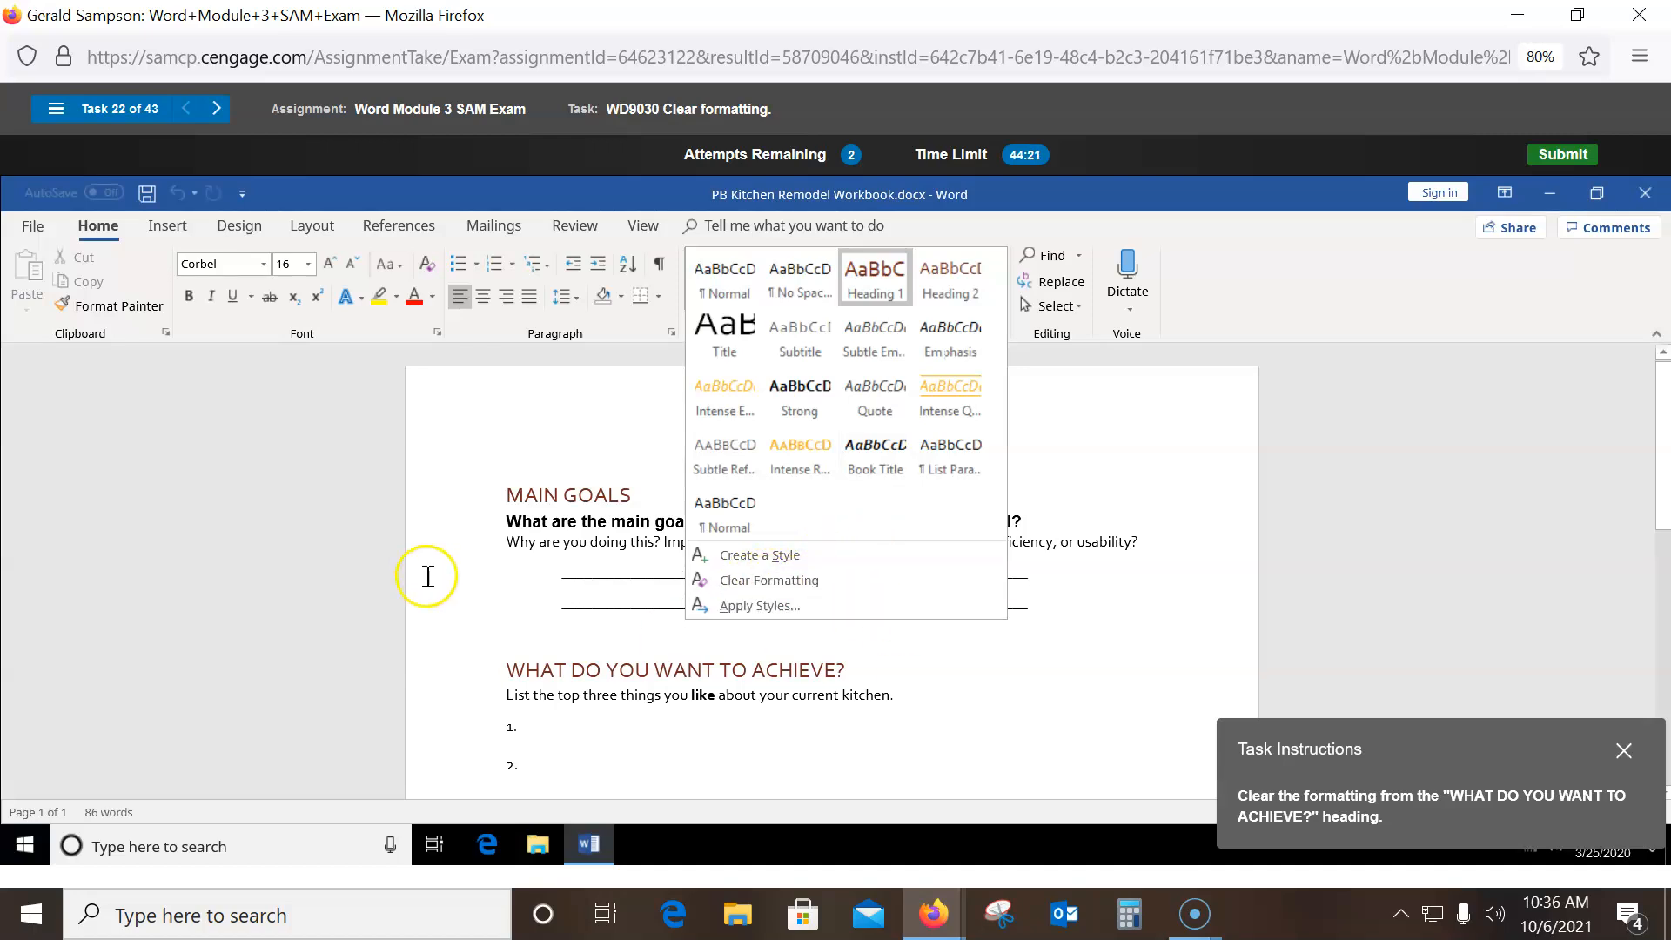
{"action": "left_click", "coordinate": [439, 674]}
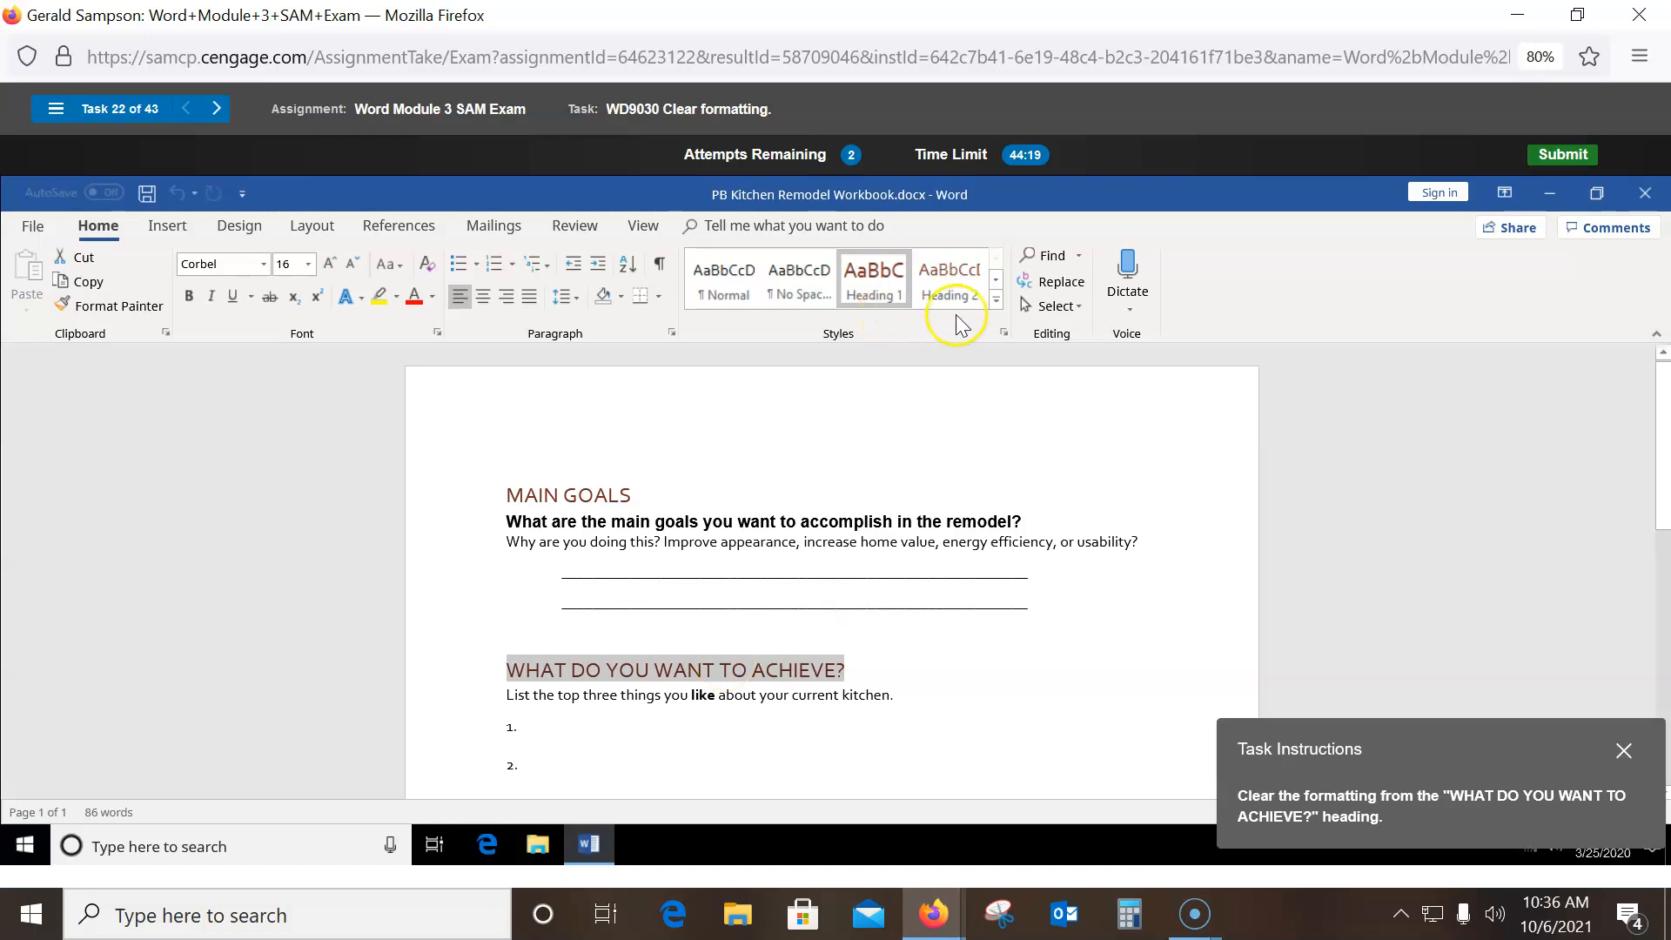
{"action": "left_click", "coordinate": [996, 300]}
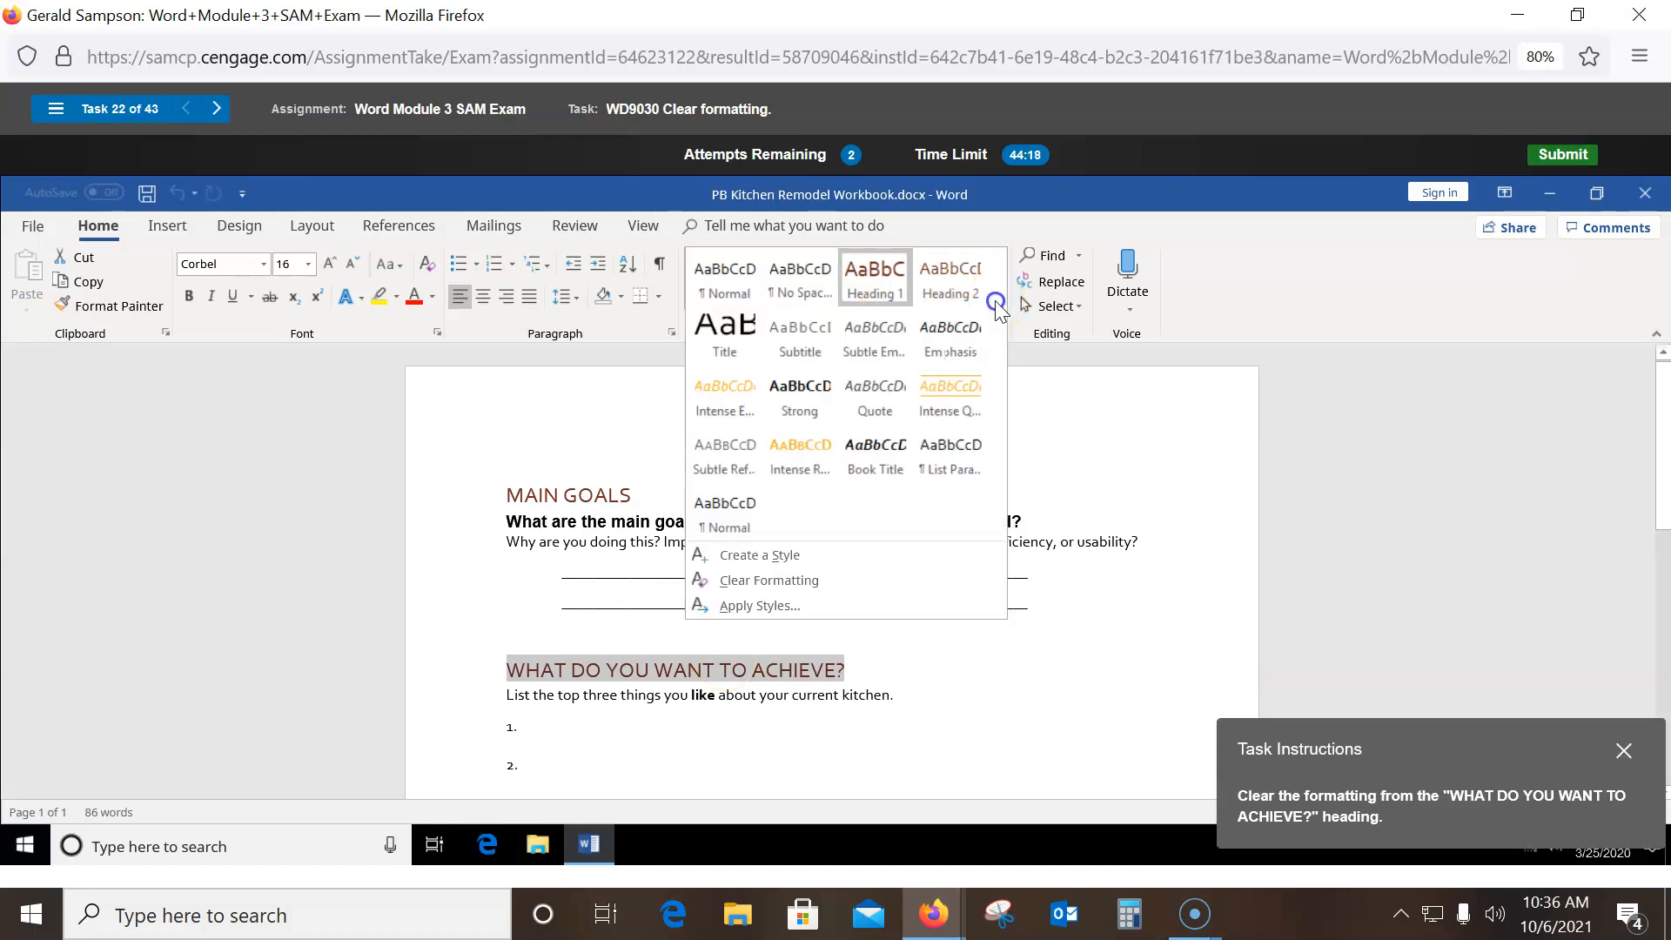
{"action": "left_click", "coordinate": [744, 579]}
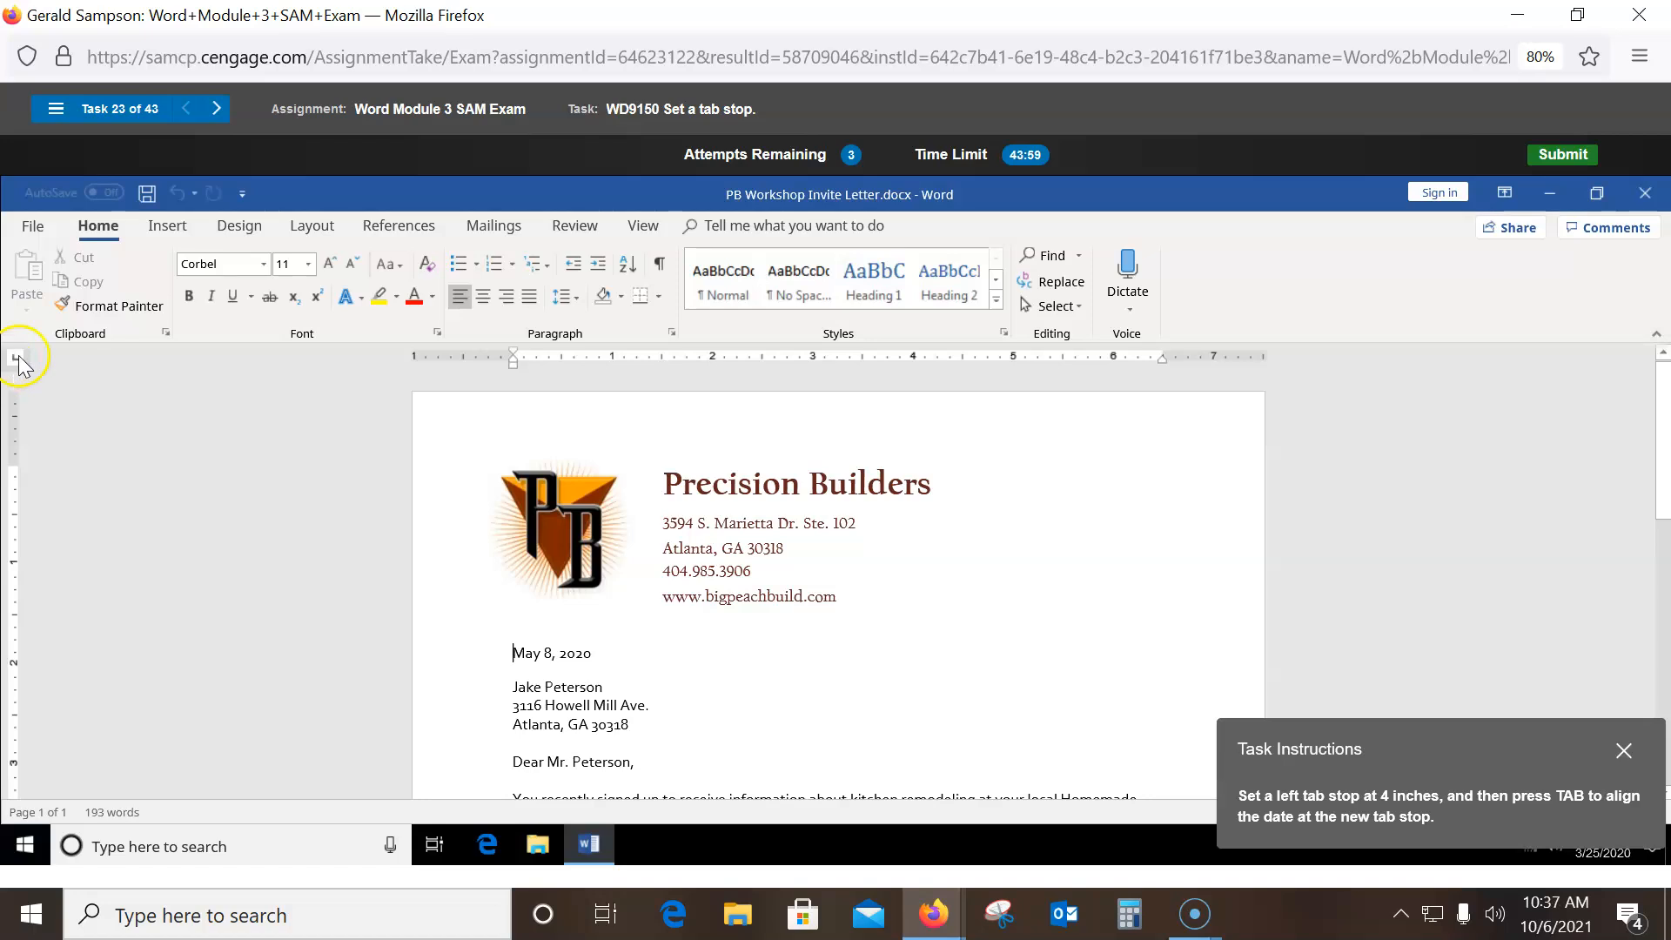
- Set a 4-inch left tab stop in the Tabs dialog and tab the May 8, 2020 date to it
{"action": "left_click", "coordinate": [675, 334]}
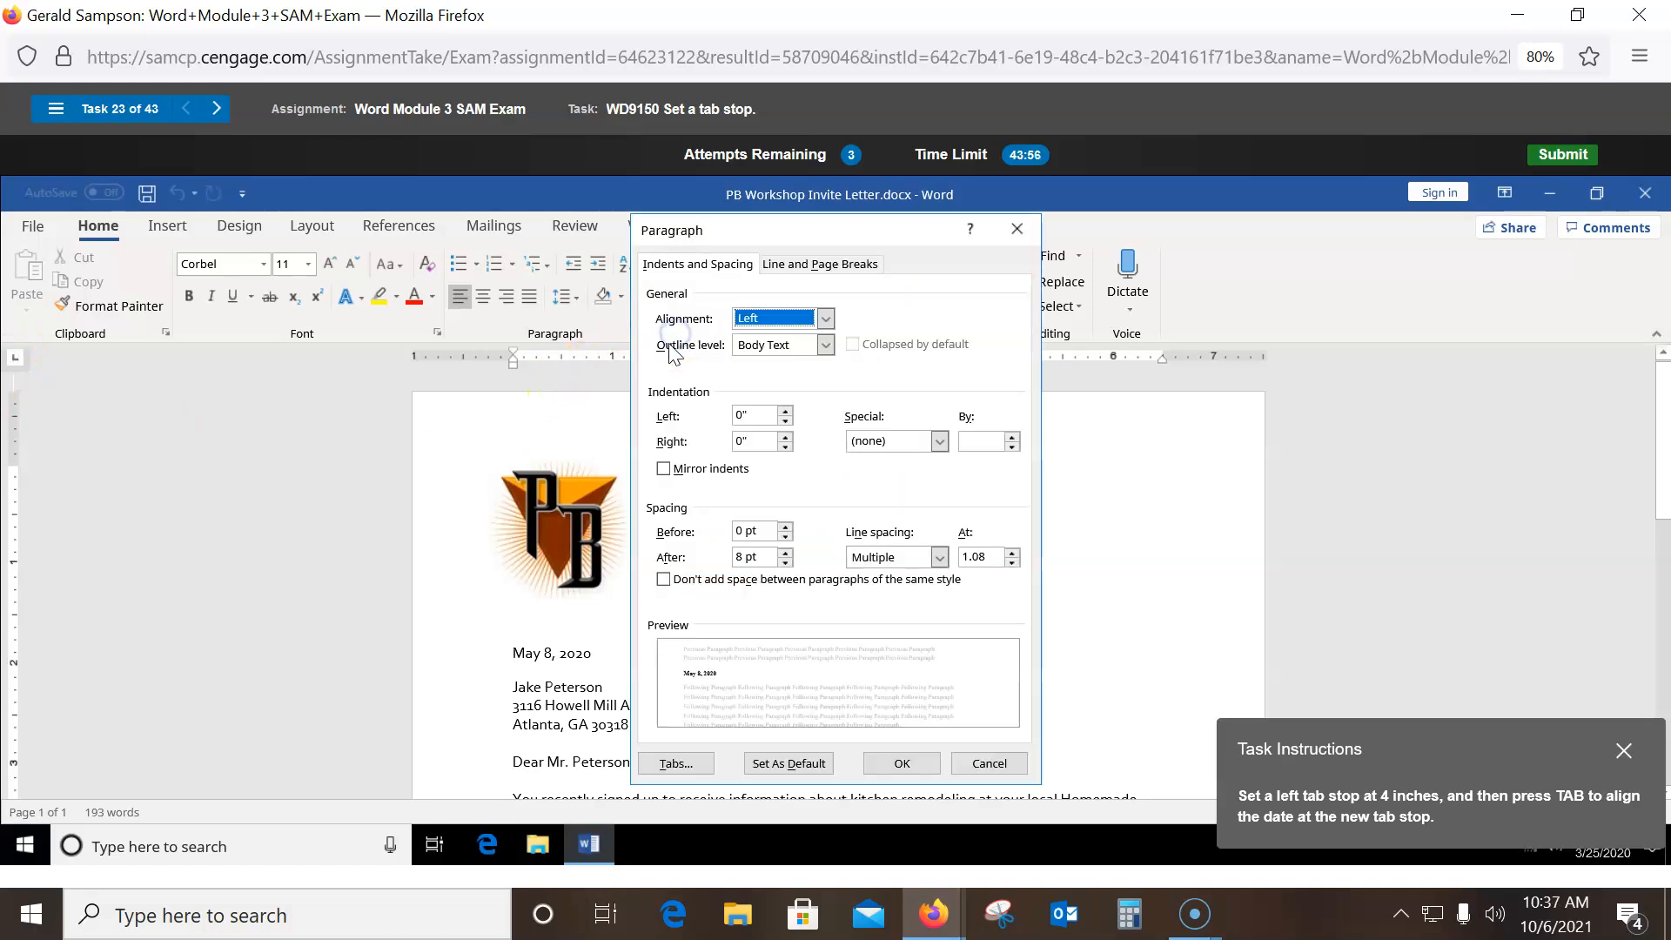
{"action": "left_click", "coordinate": [669, 761]}
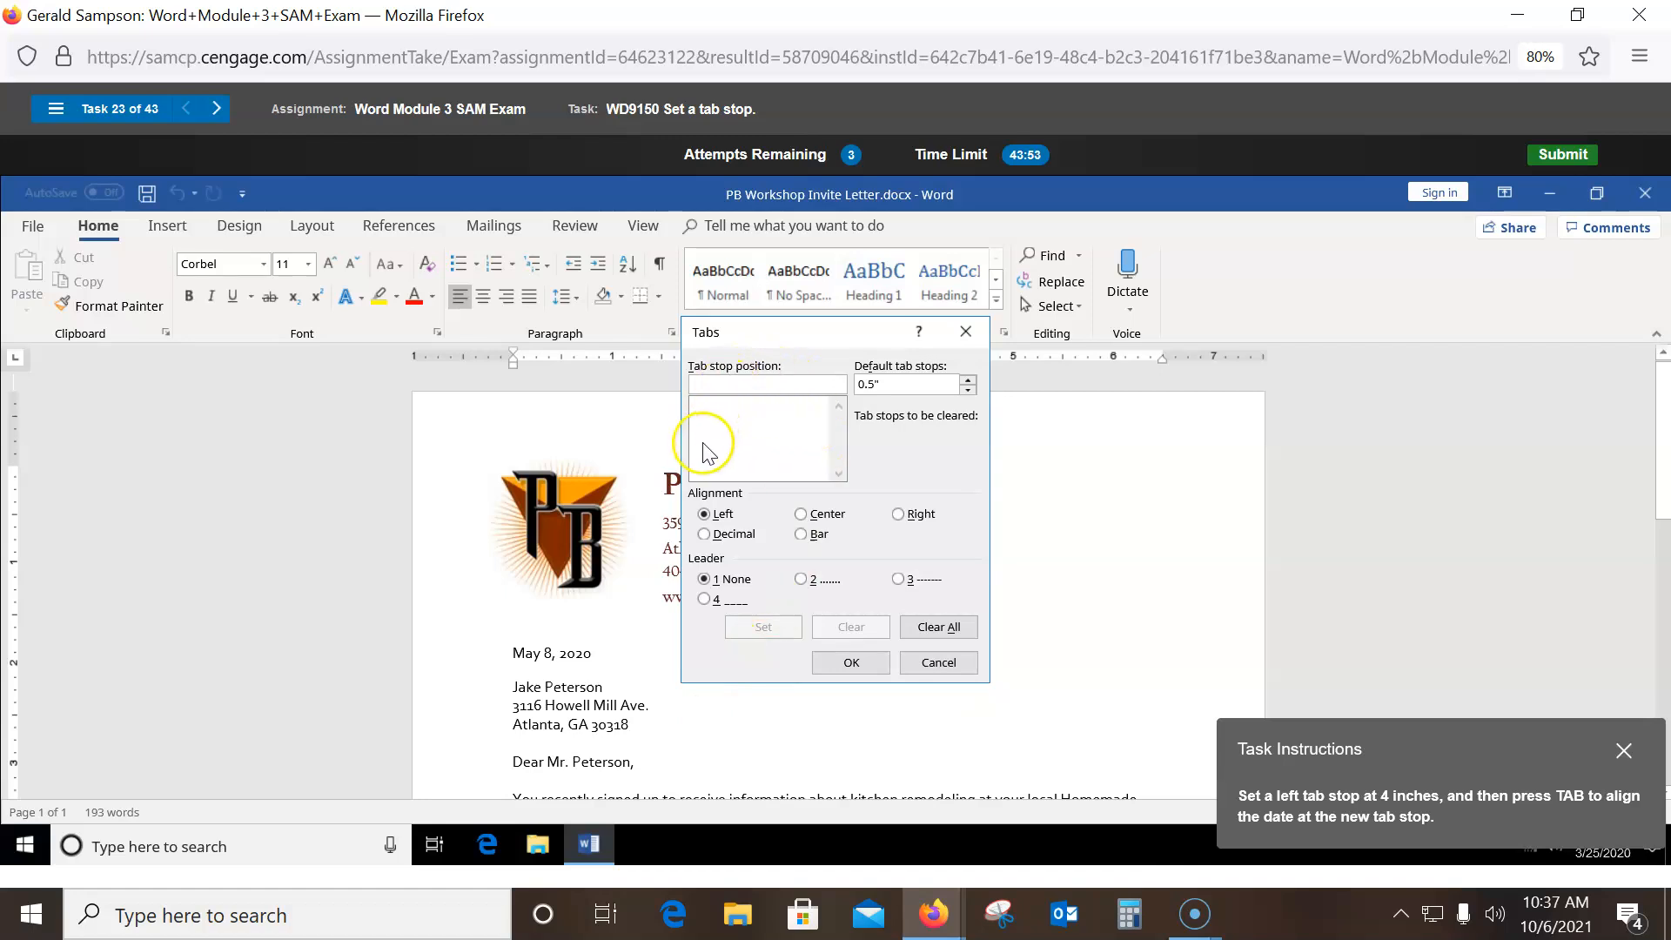
{"action": "type", "text": "4"}
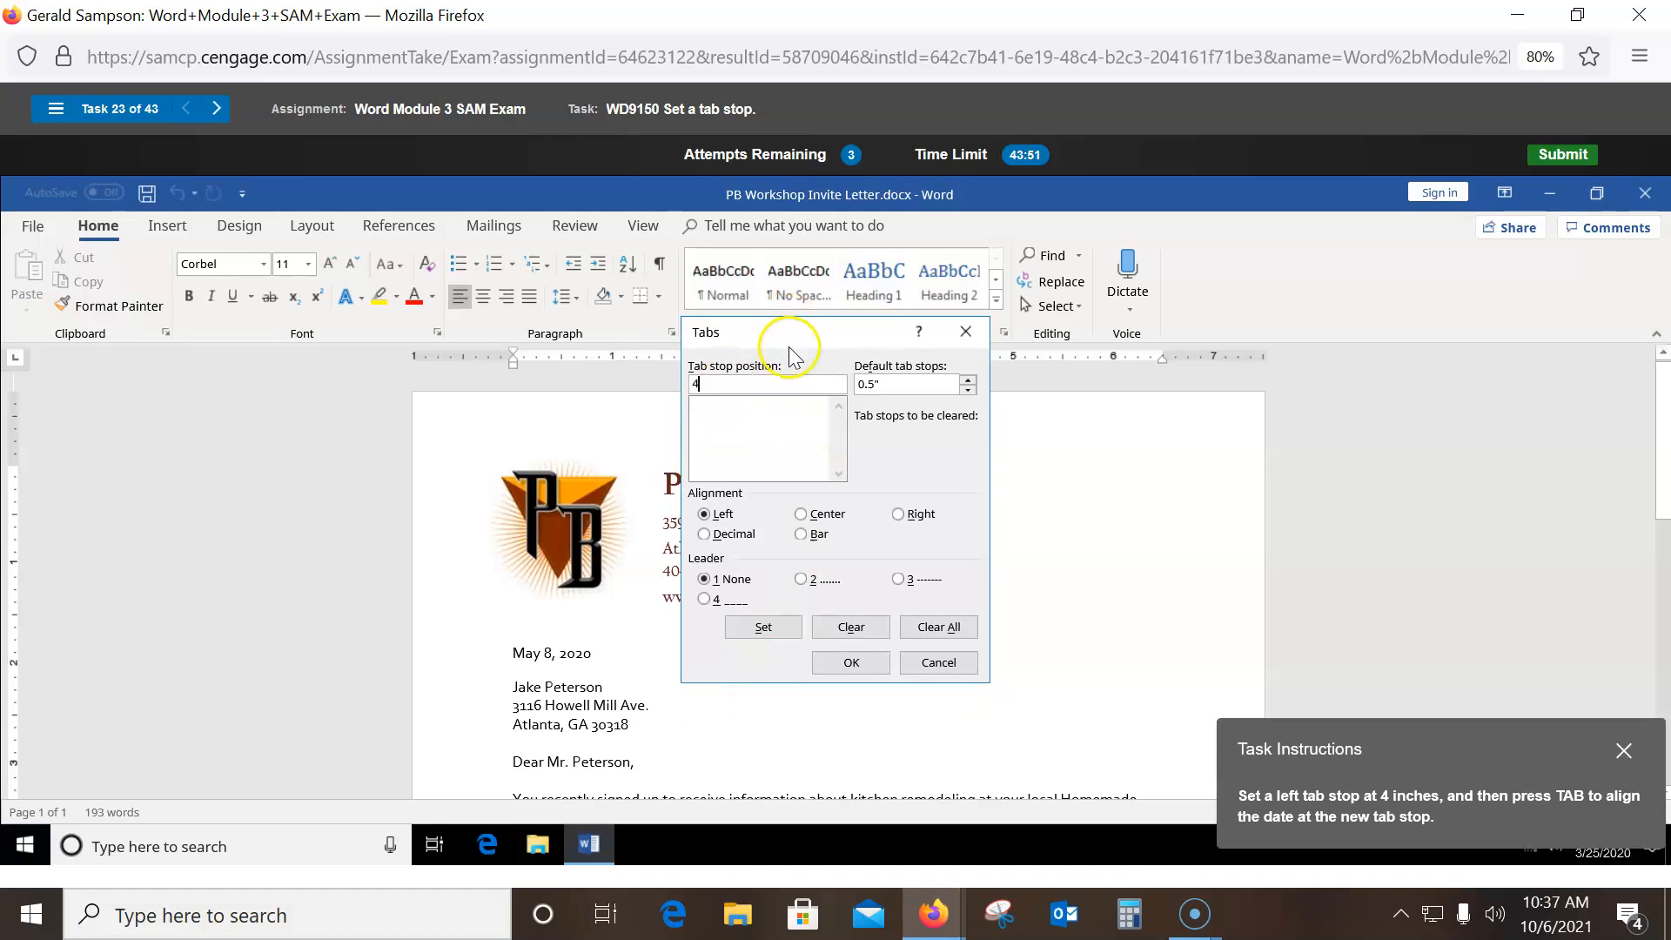
{"action": "left_click", "coordinate": [764, 627]}
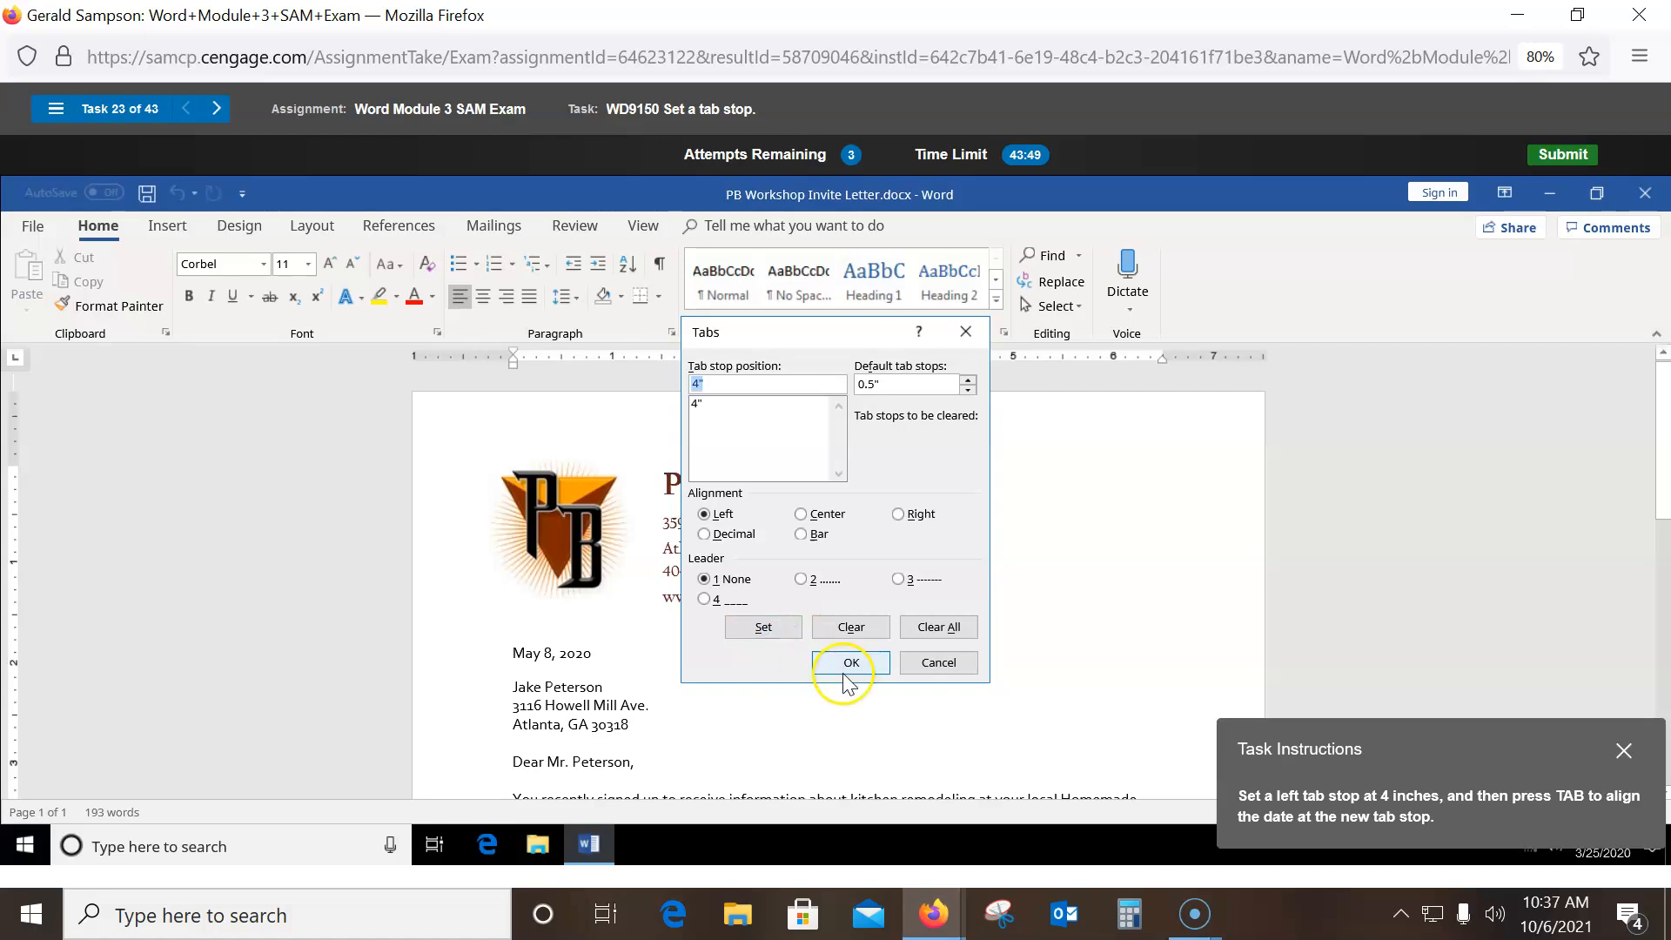
{"action": "left_click", "coordinate": [851, 666]}
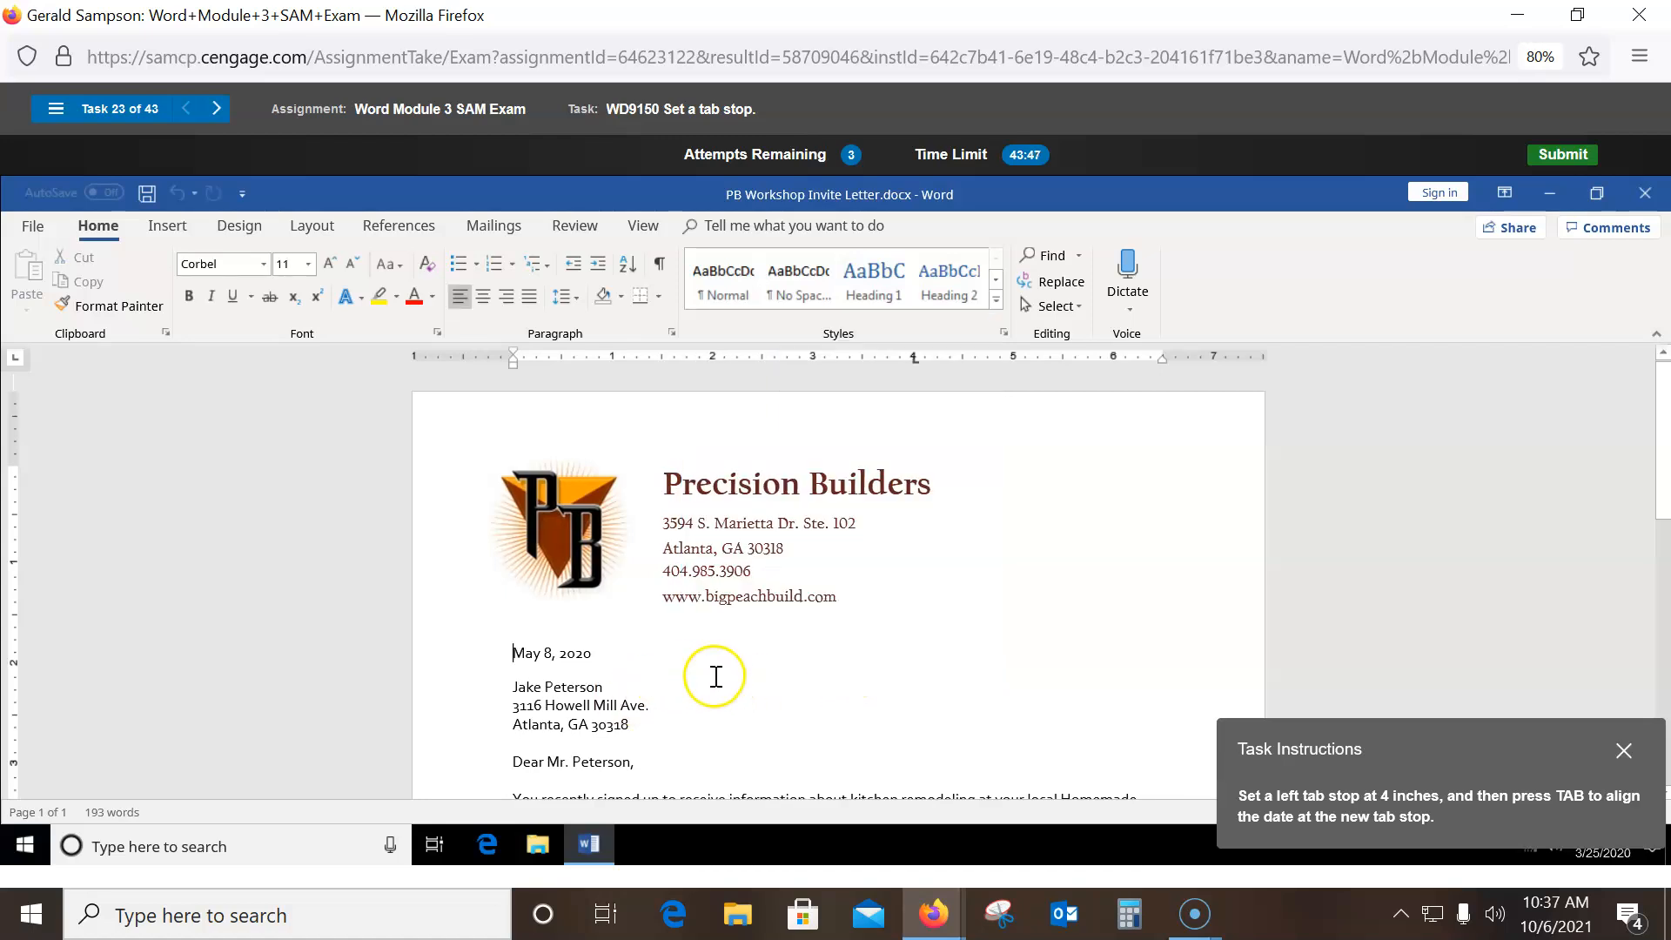
{"action": "key", "text": "Tab"}
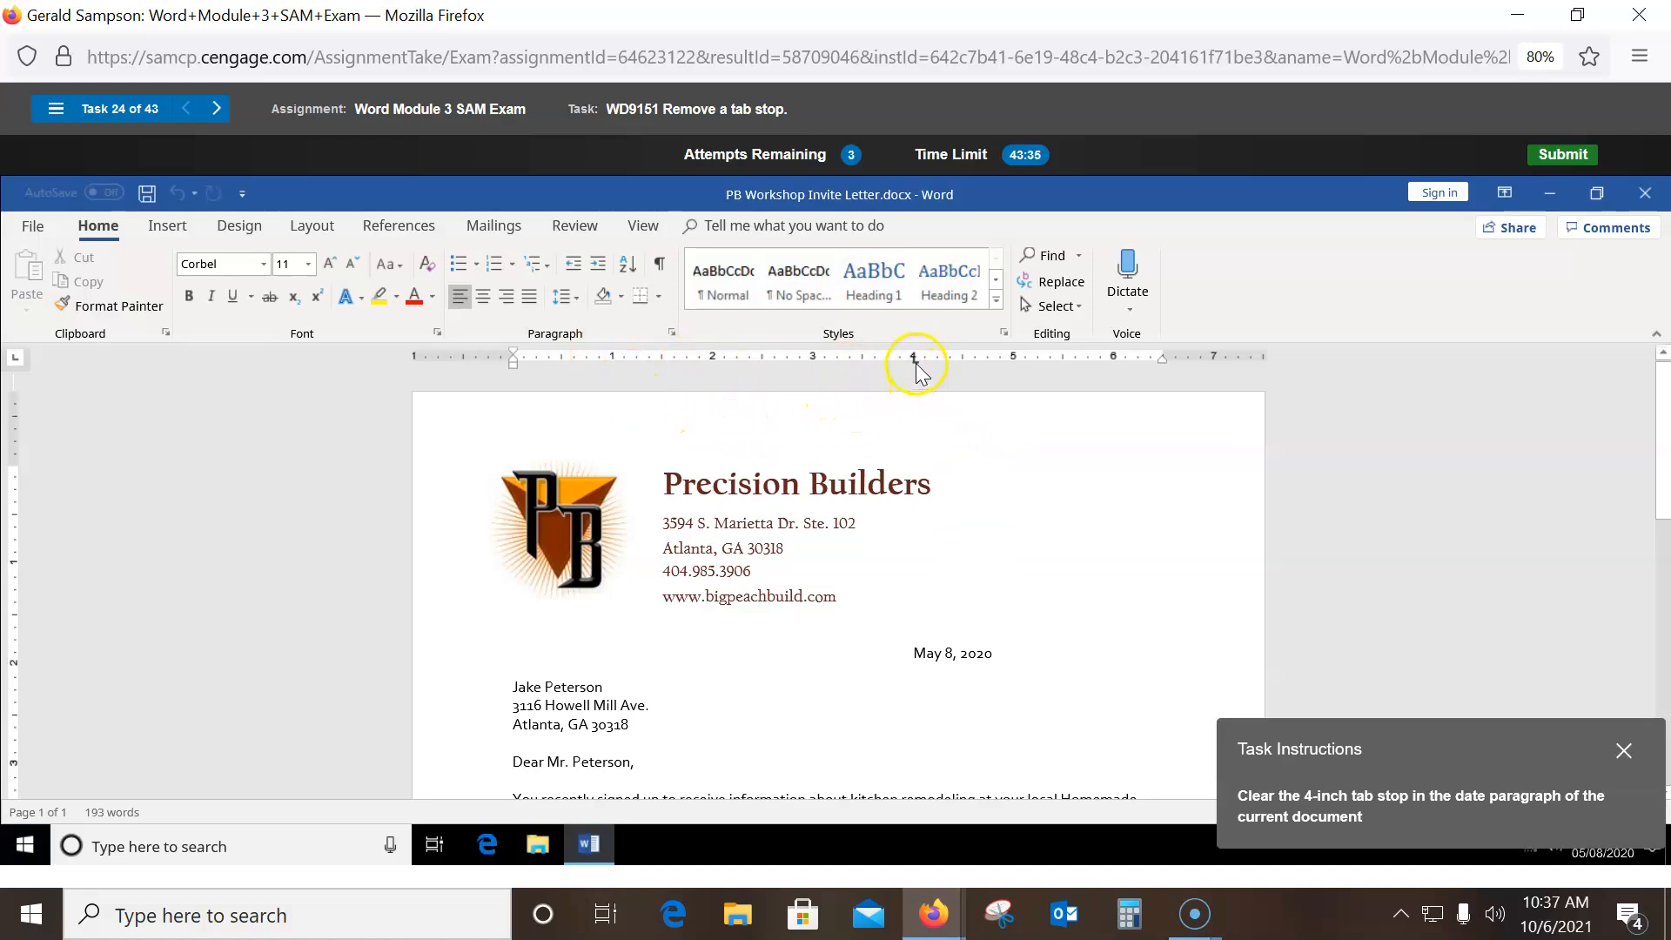
- Drag the 4-inch tab marker off the ruler to clear it from the date paragraph
{"action": "left_click_drag", "start_coordinate": [915, 363], "coordinate": [917, 364]}
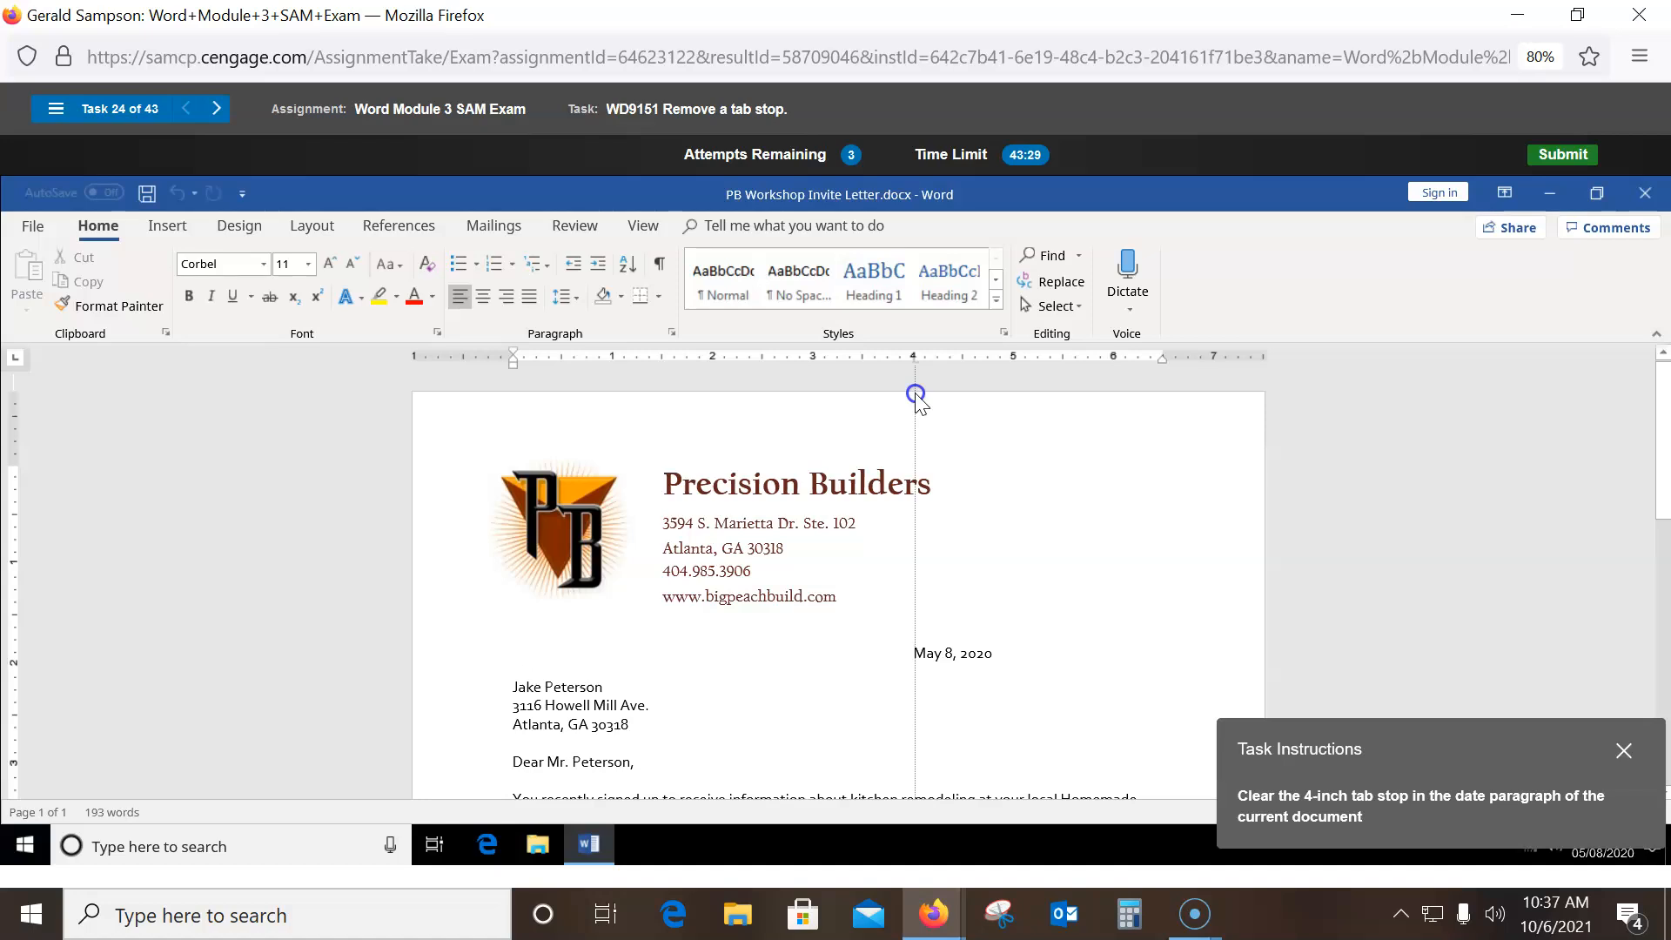
{"action": "left_click_drag", "start_coordinate": [916, 393], "coordinate": [914, 396]}
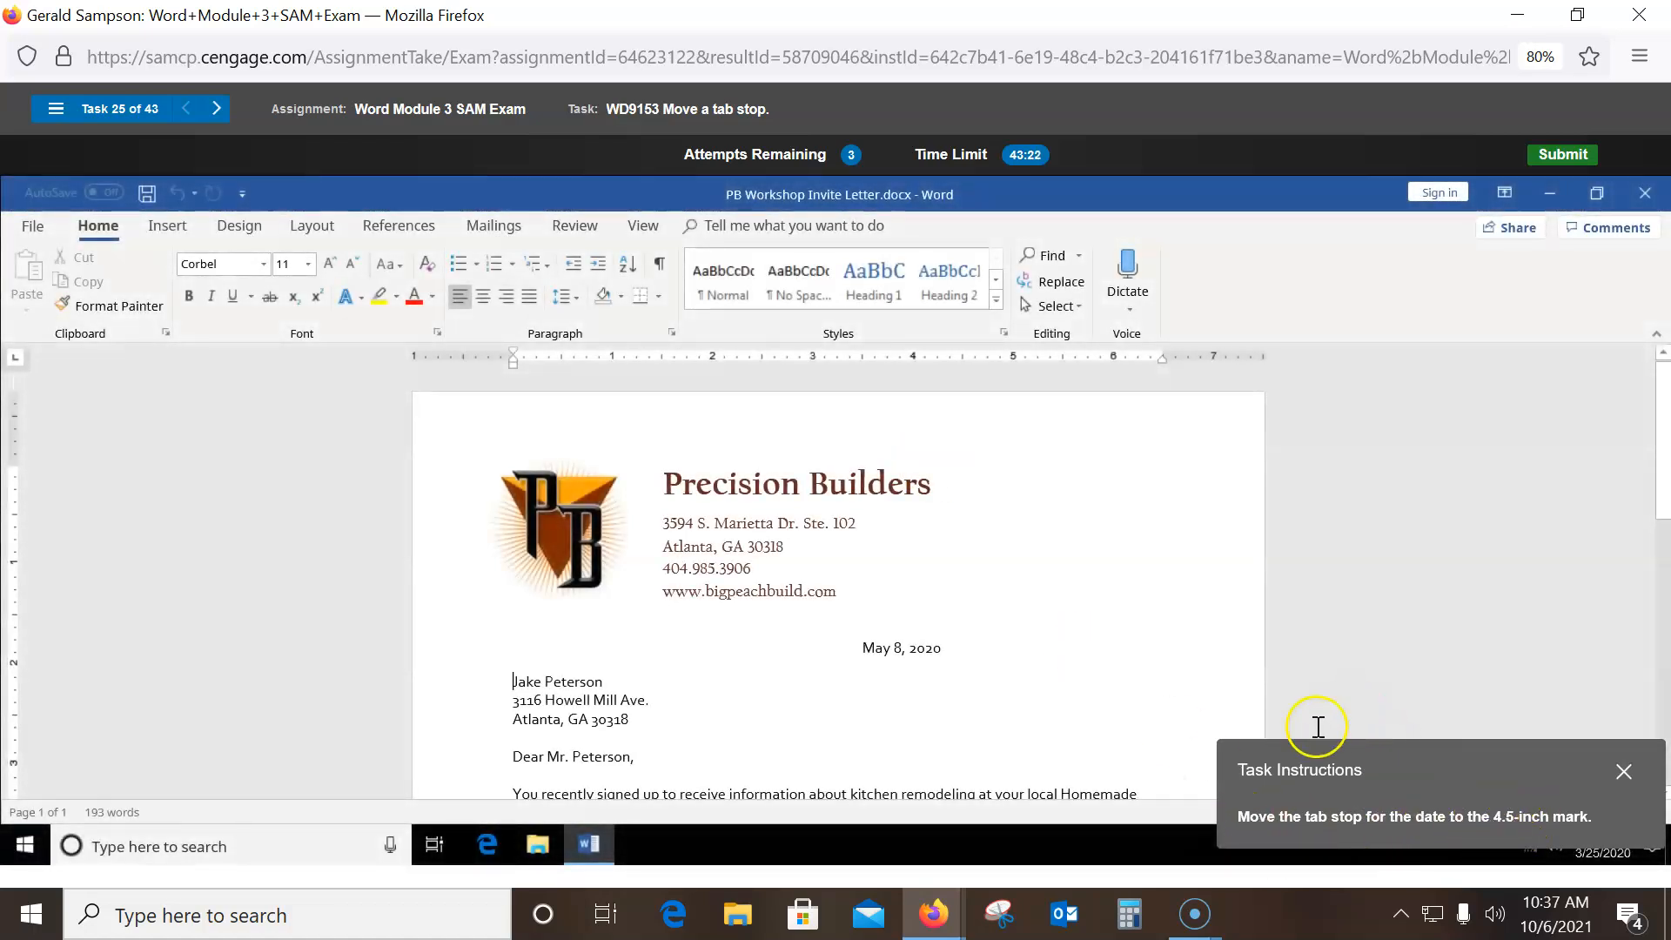
- Drag the date line's tab marker on the ruler from 4 to 4.5 inches
{"action": "left_click", "coordinate": [864, 649]}
{"action": "left_click_drag", "start_coordinate": [864, 357], "coordinate": [966, 363]}
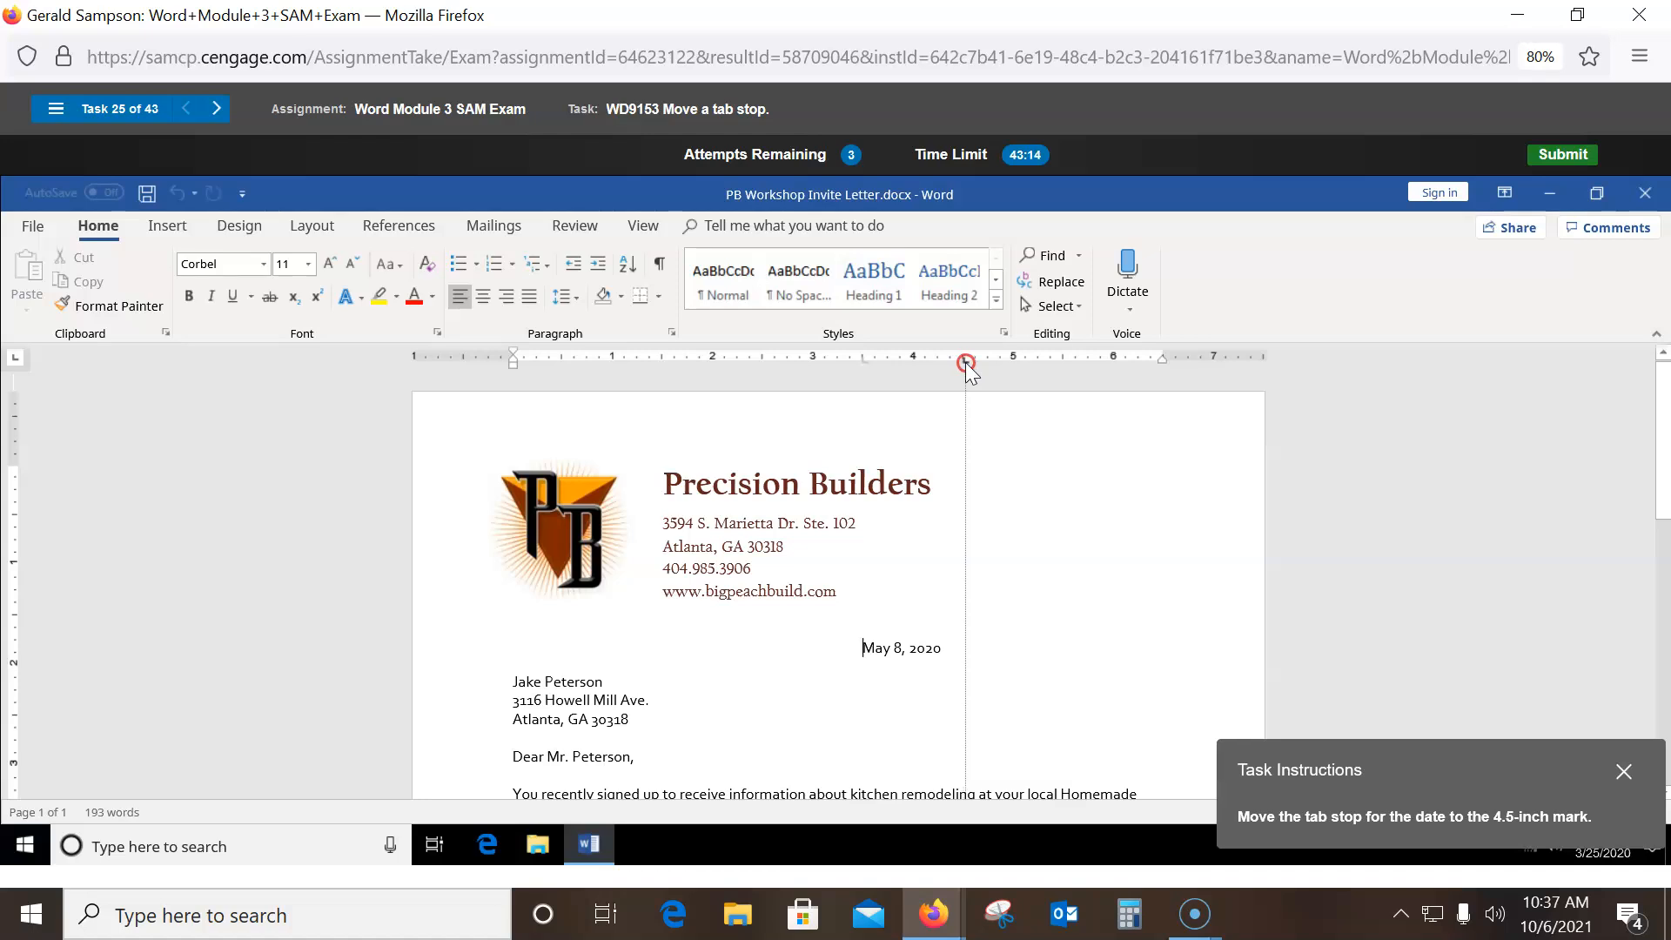
{"action": "left_click_drag", "start_coordinate": [964, 363], "coordinate": [965, 363]}
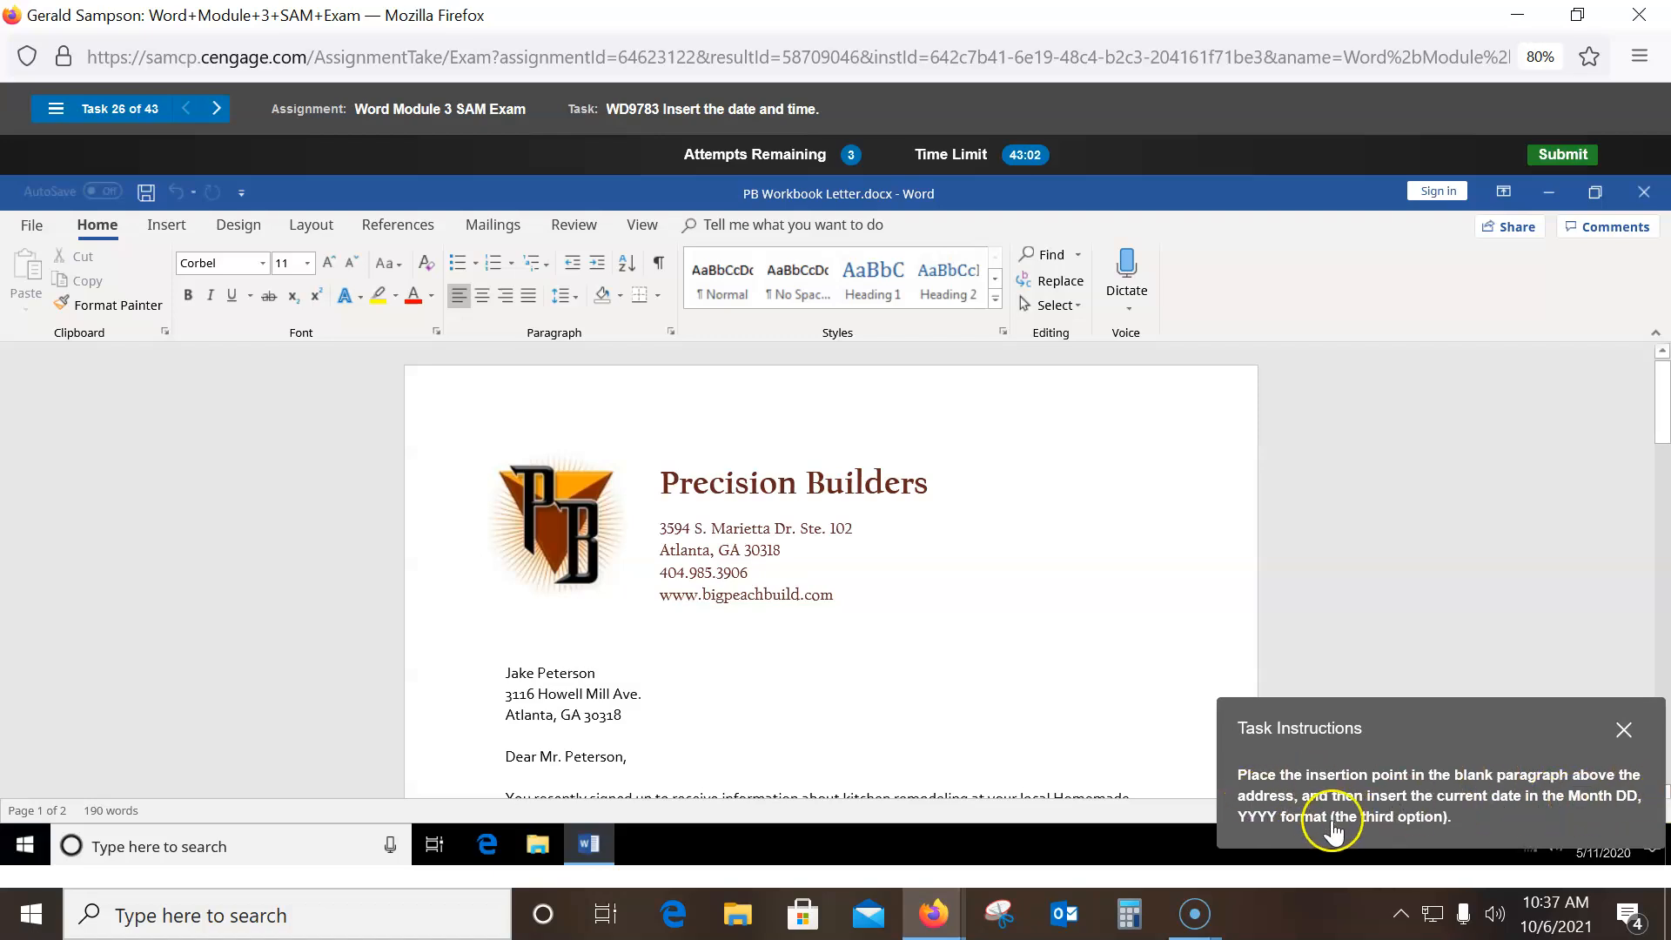
- Check My Add-ins on the Insert tab, then insert the date with Date & Time
{"action": "left_click", "coordinate": [1468, 823]}
{"action": "left_click", "coordinate": [165, 225]}
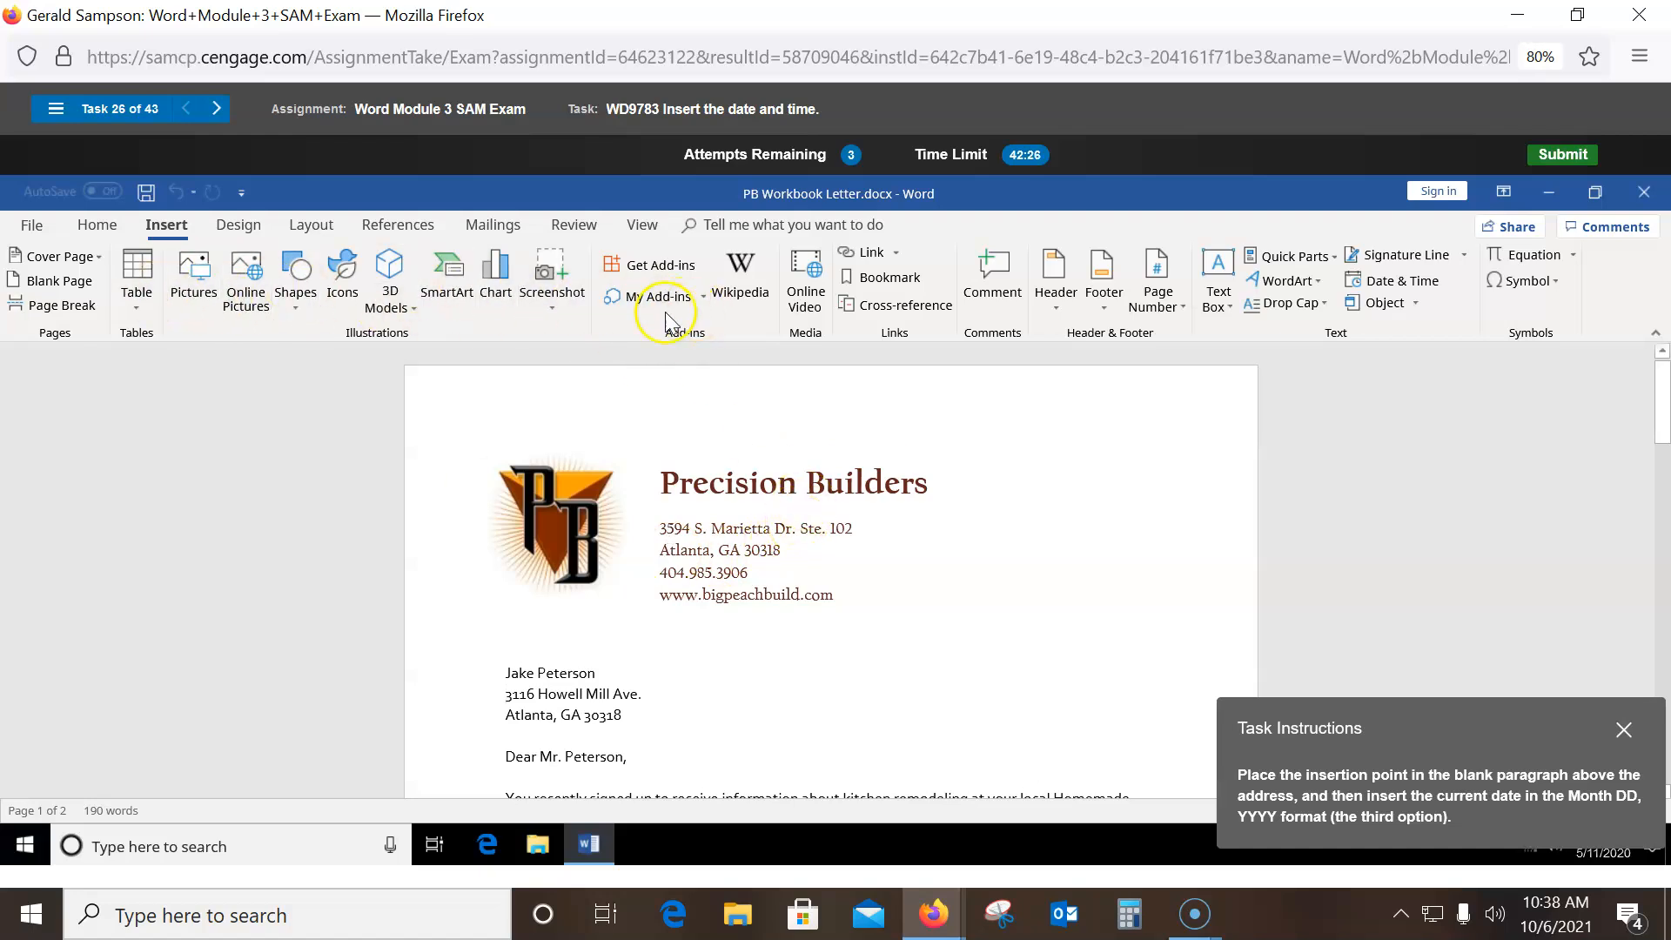
{"action": "left_click", "coordinate": [703, 297]}
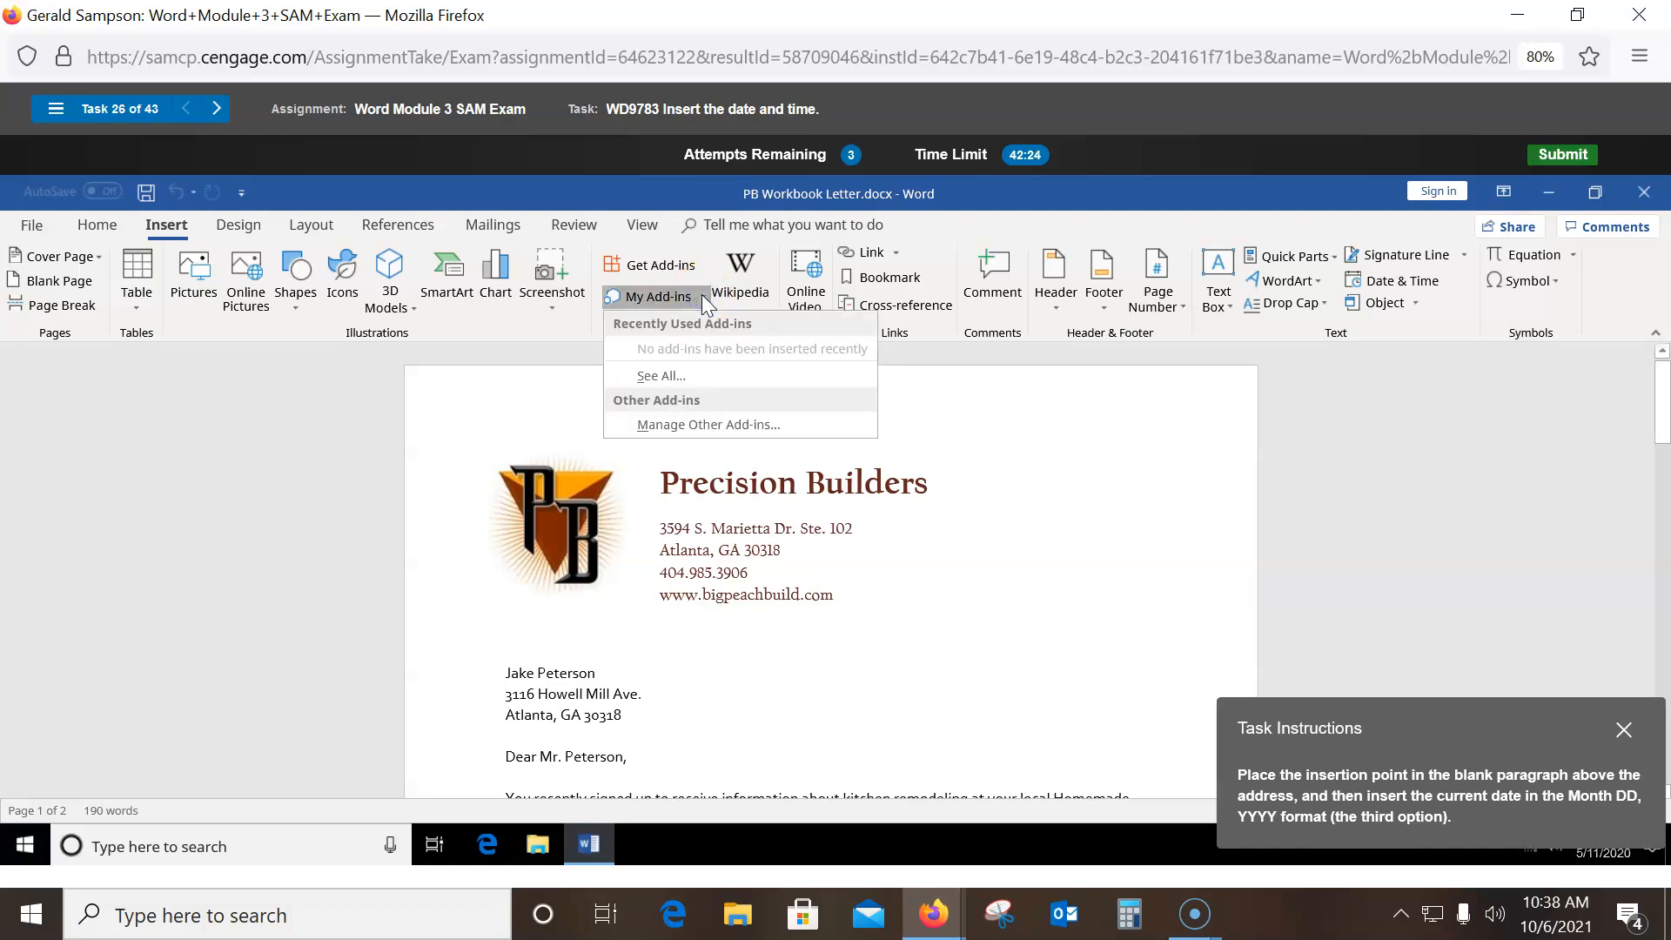
{"action": "left_click", "coordinate": [1333, 362]}
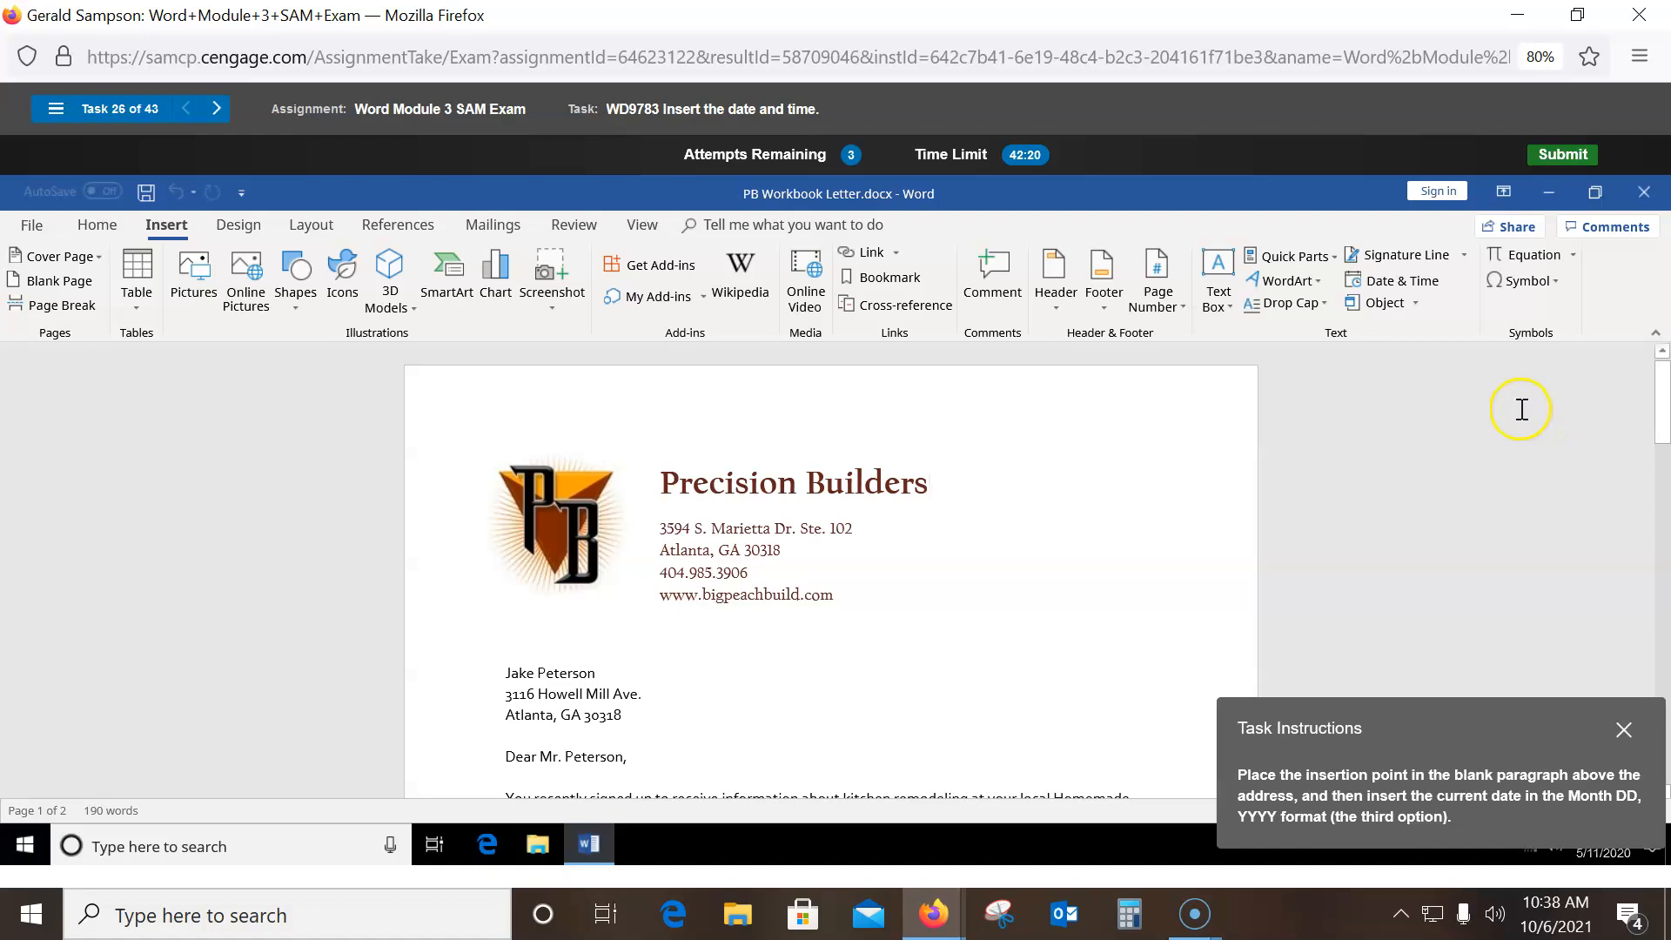
{"action": "left_click", "coordinate": [1408, 280]}
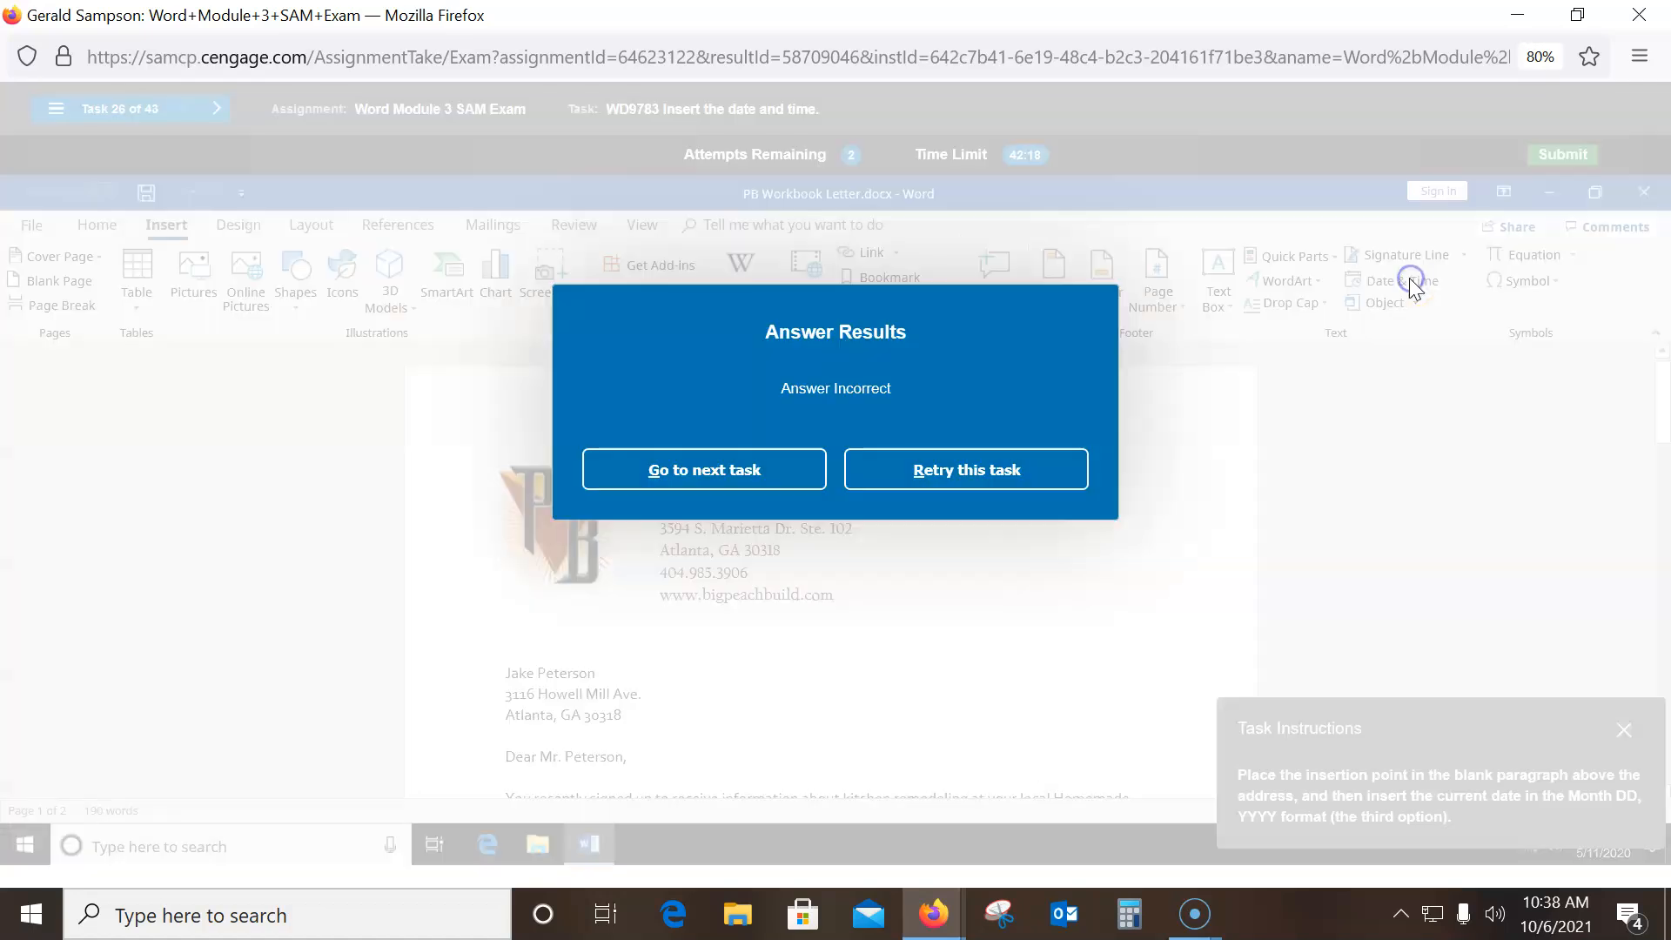
- Retry the task with the cursor on the address line and browse the Object choices
{"action": "left_click", "coordinate": [1009, 455]}
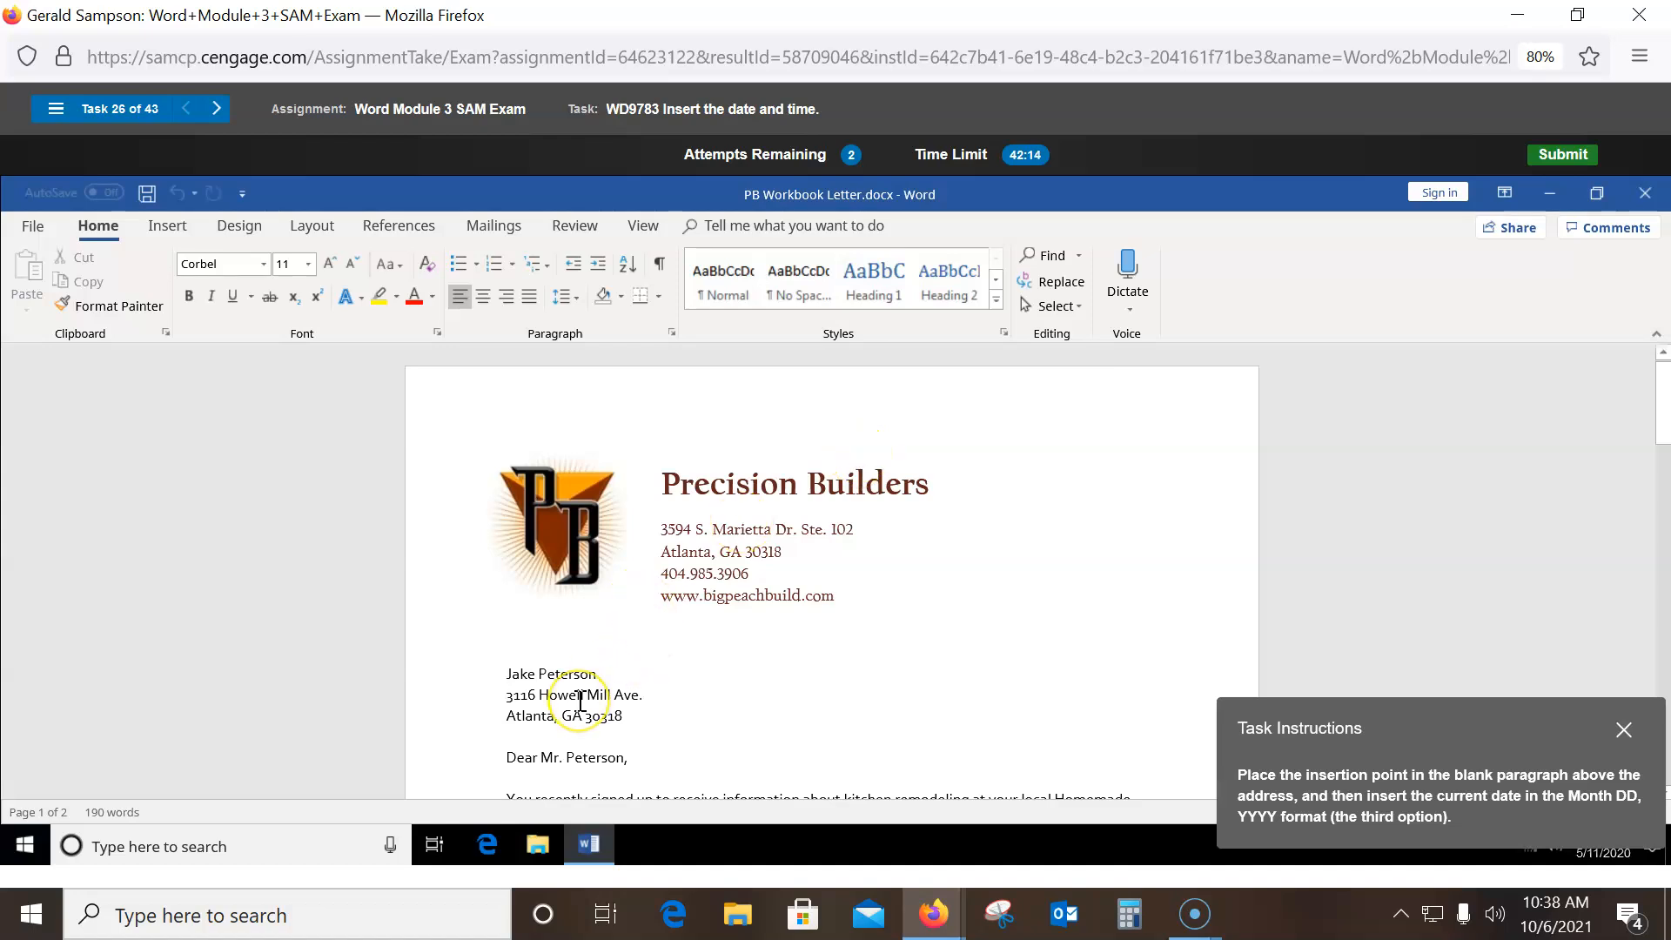
{"action": "left_click", "coordinate": [662, 529]}
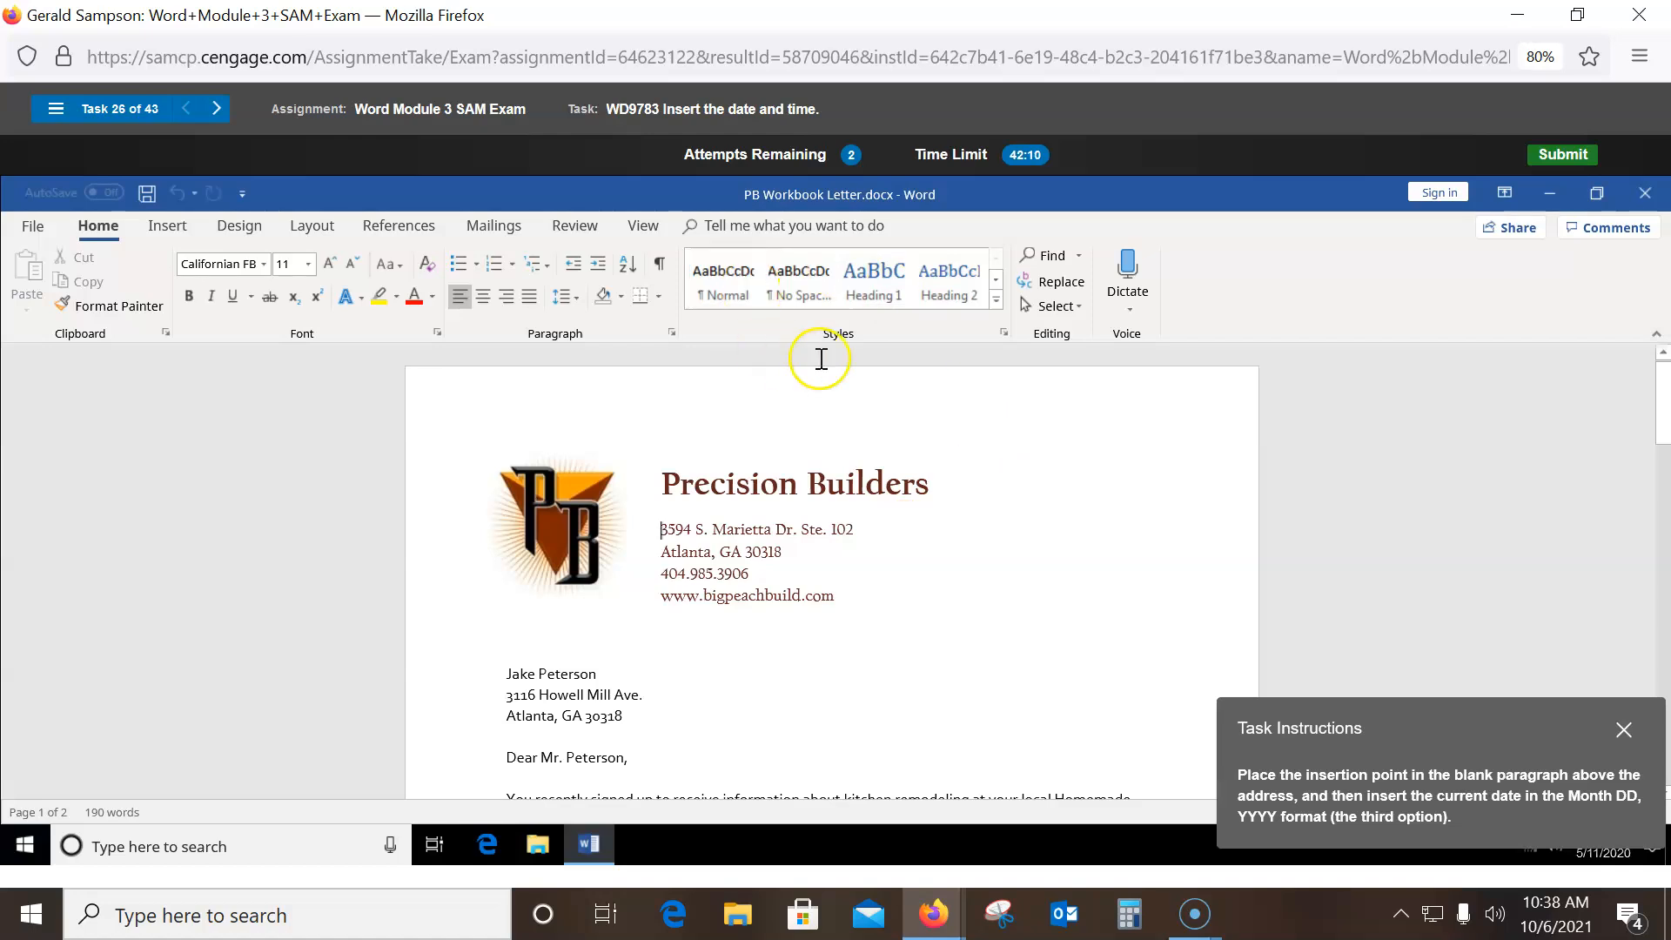
{"action": "left_click", "coordinate": [167, 226]}
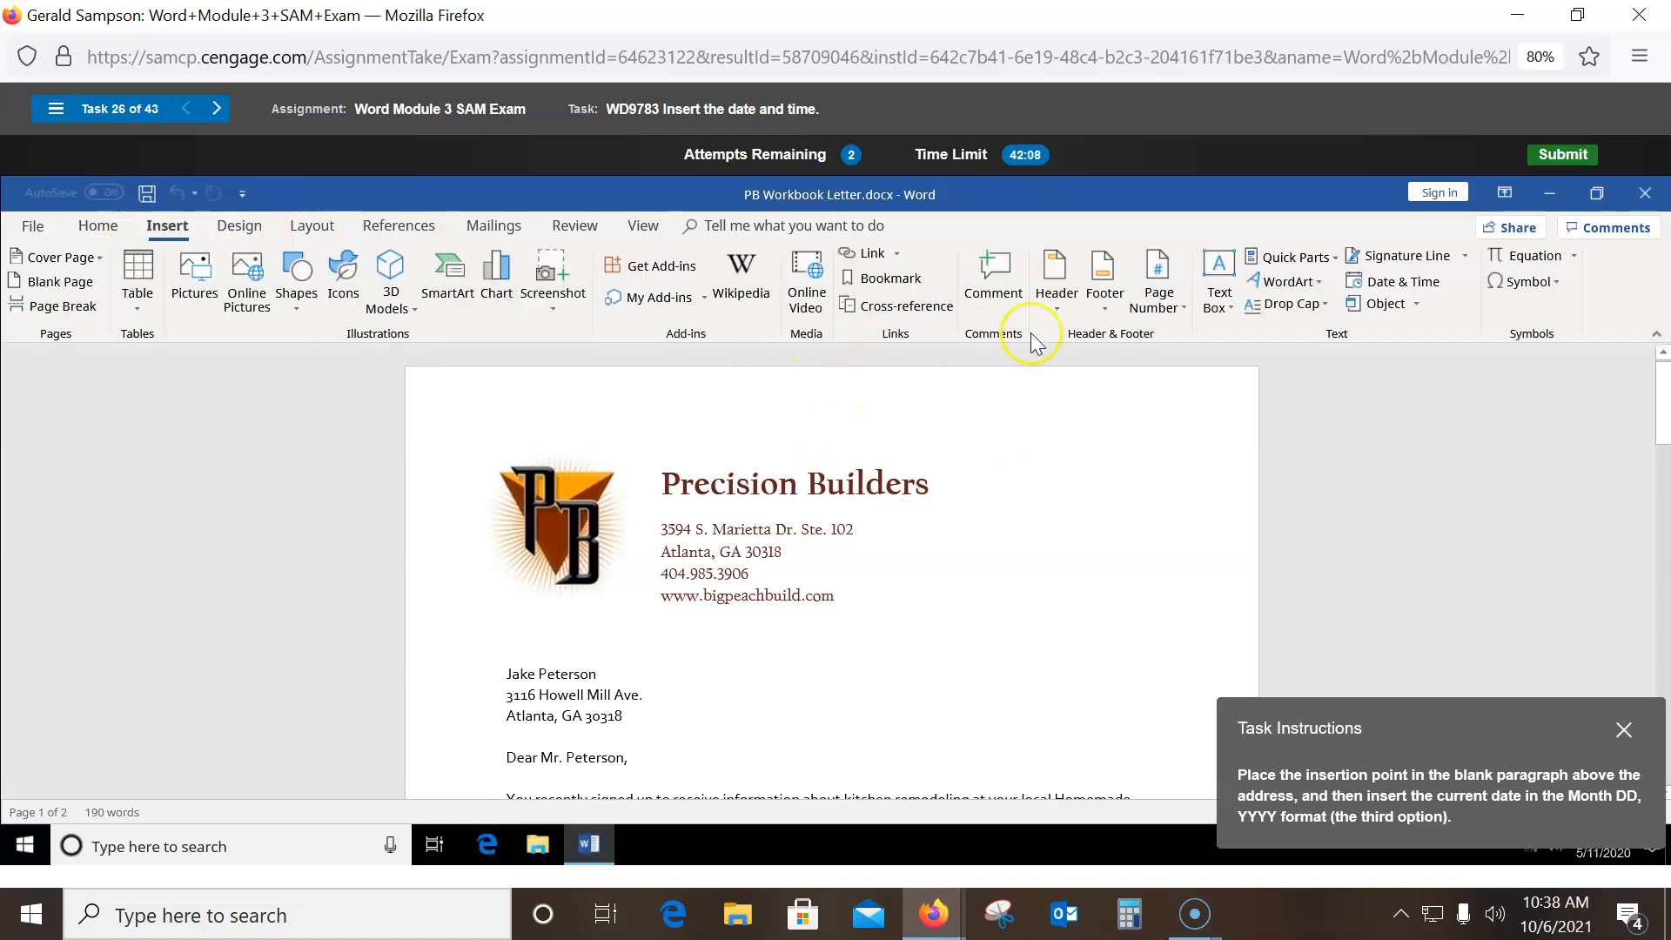
{"action": "left_click", "coordinate": [1417, 304]}
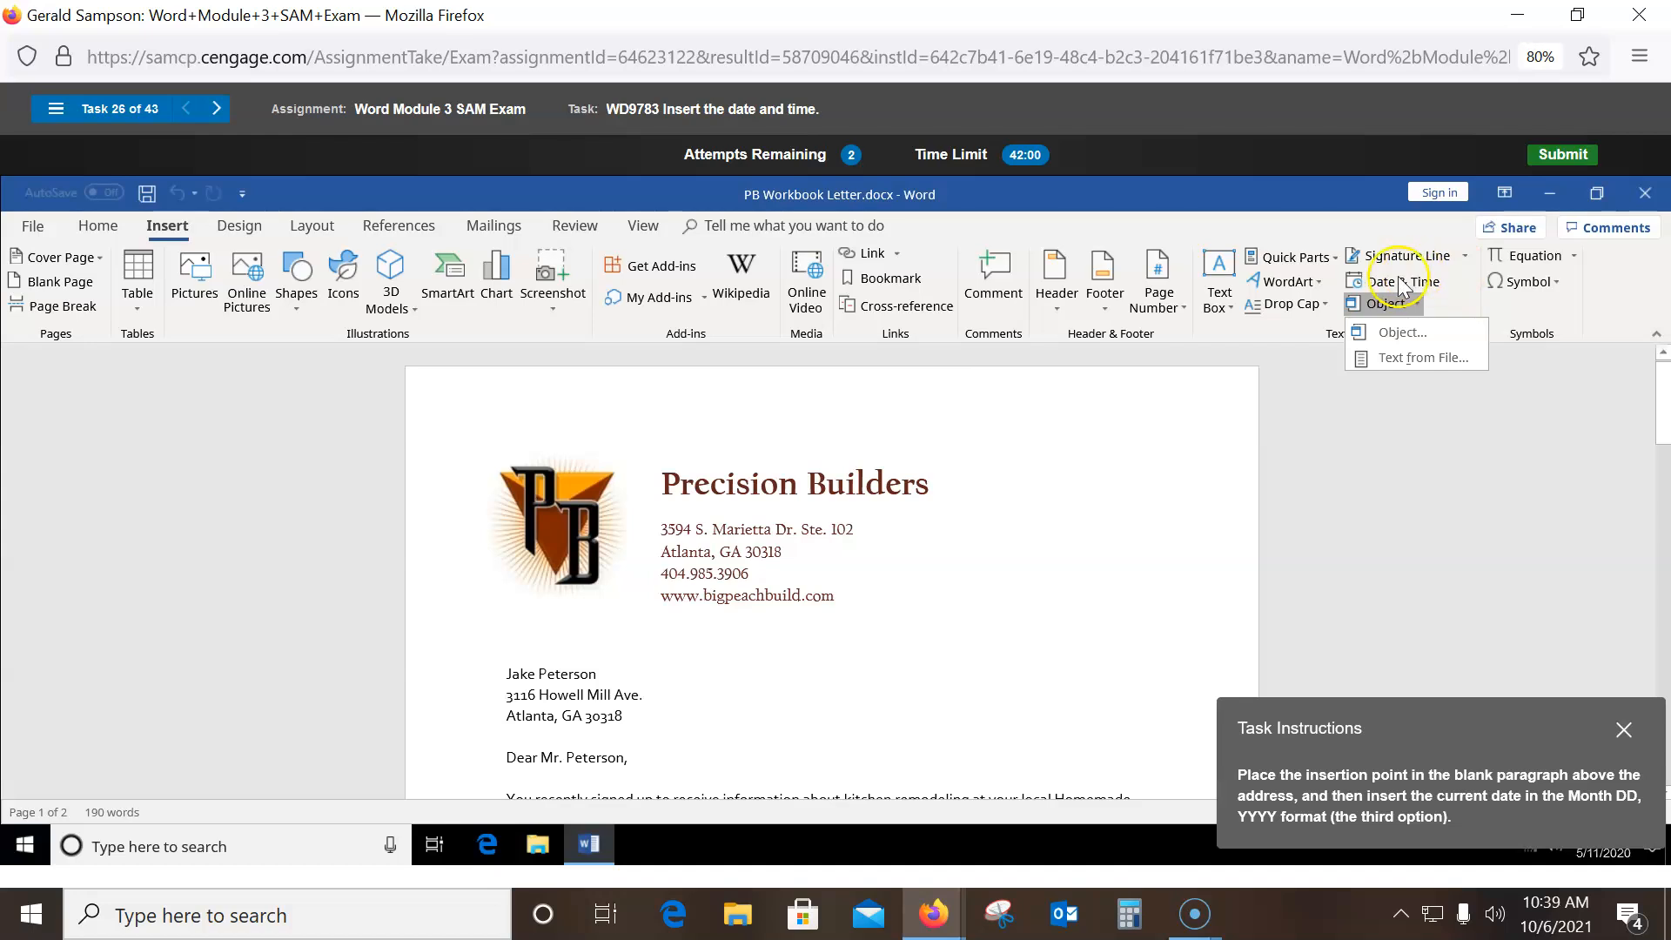
{"action": "left_click", "coordinate": [1442, 443]}
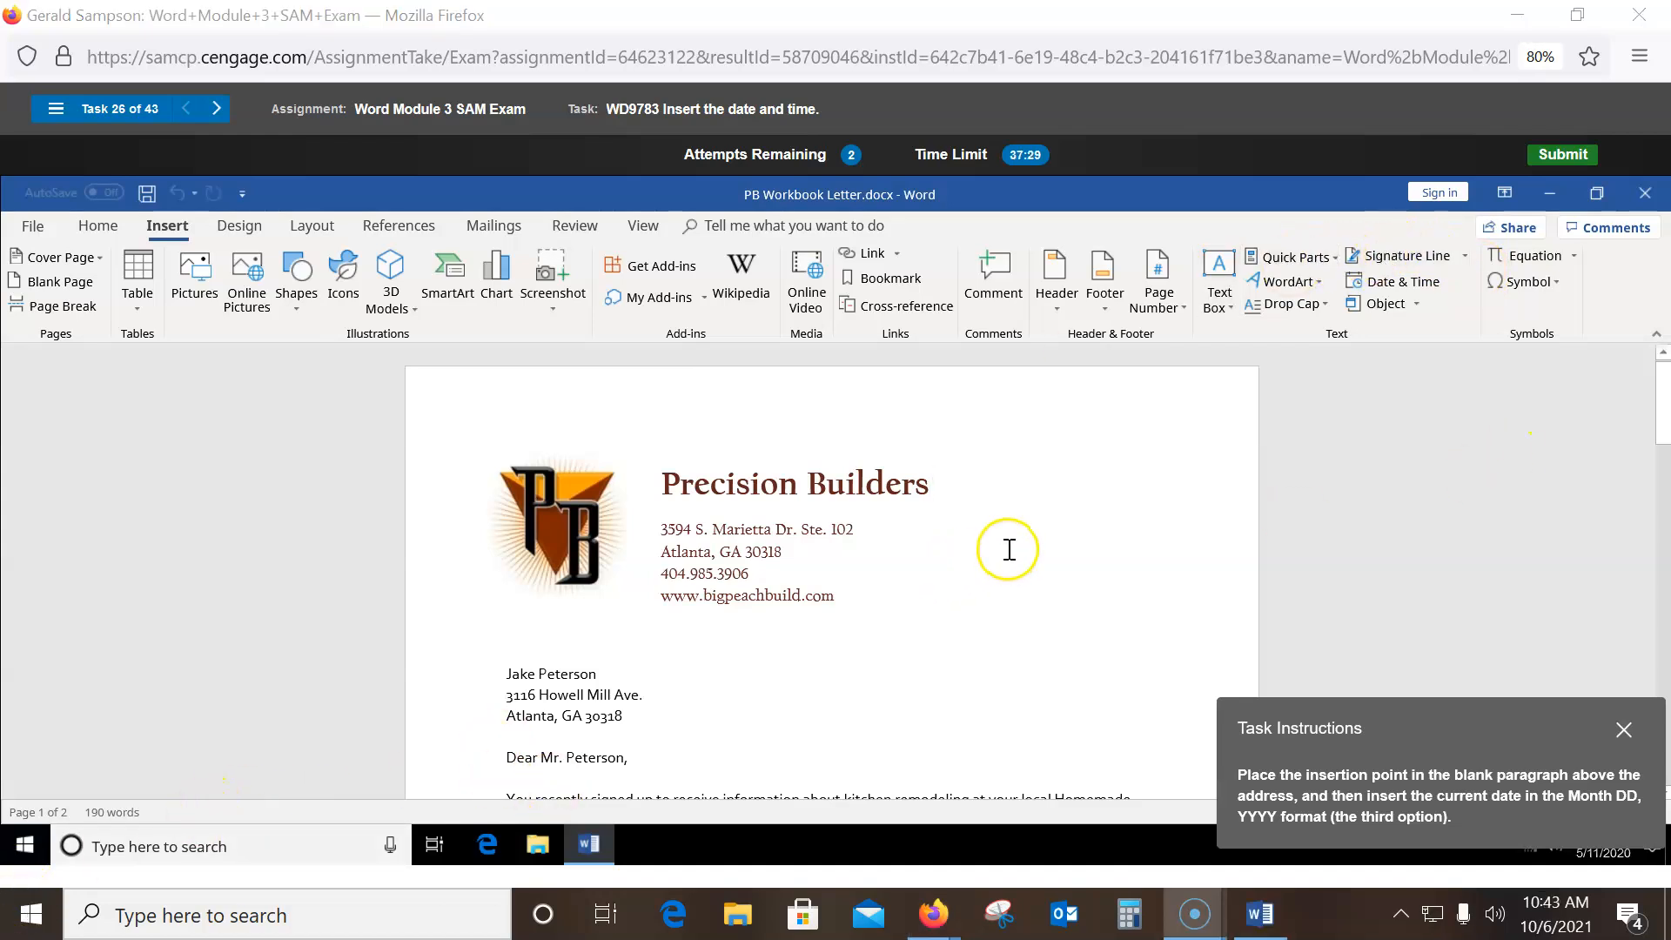
- Reposition the cursor at the address start and insert an embedded object via Insert > Object
{"action": "left_click", "coordinate": [658, 529]}
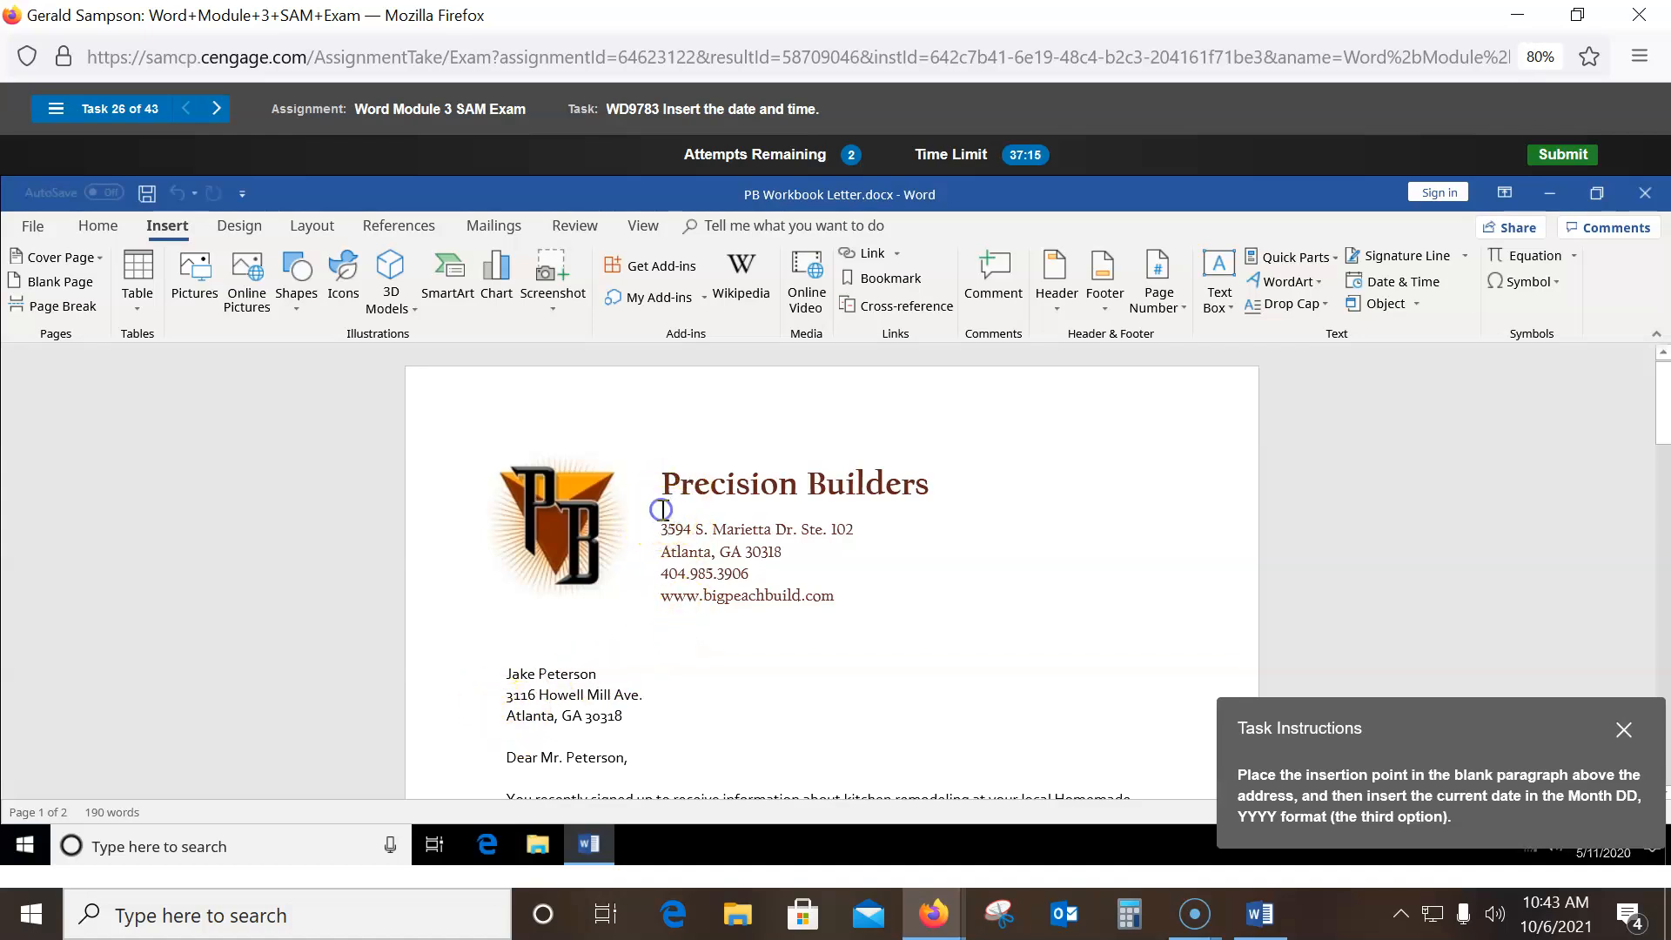
{"action": "left_click_drag", "start_coordinate": [656, 509], "coordinate": [745, 508]}
{"action": "left_click", "coordinate": [747, 508]}
{"action": "double_click", "coordinate": [697, 510]}
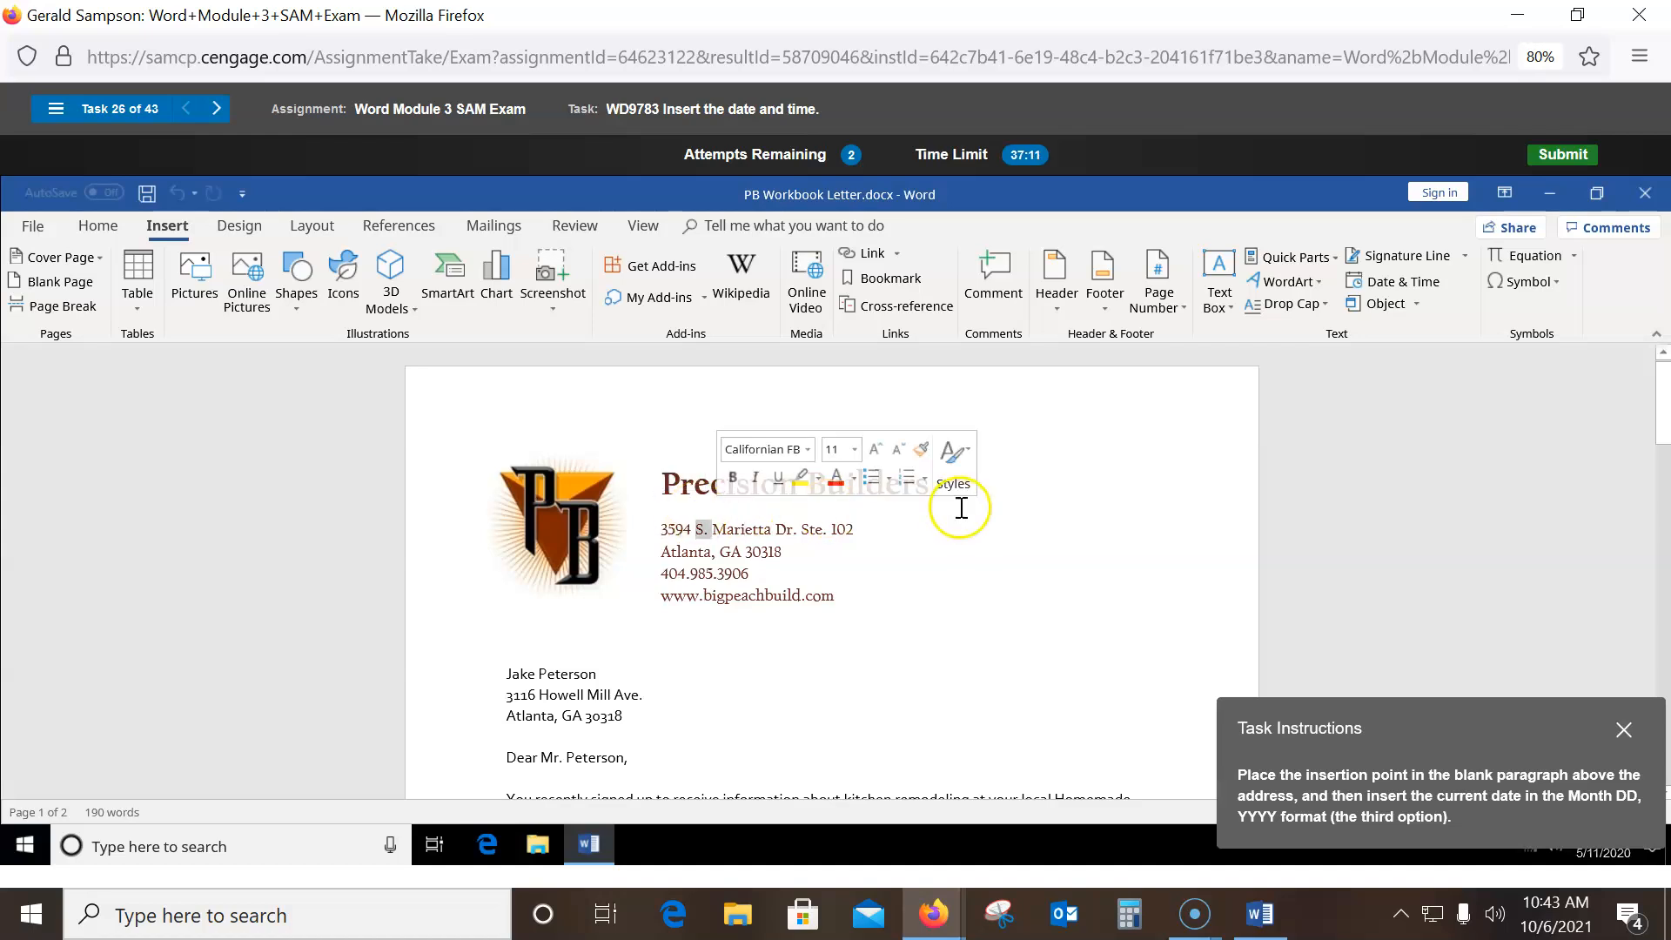
{"action": "left_click", "coordinate": [663, 533]}
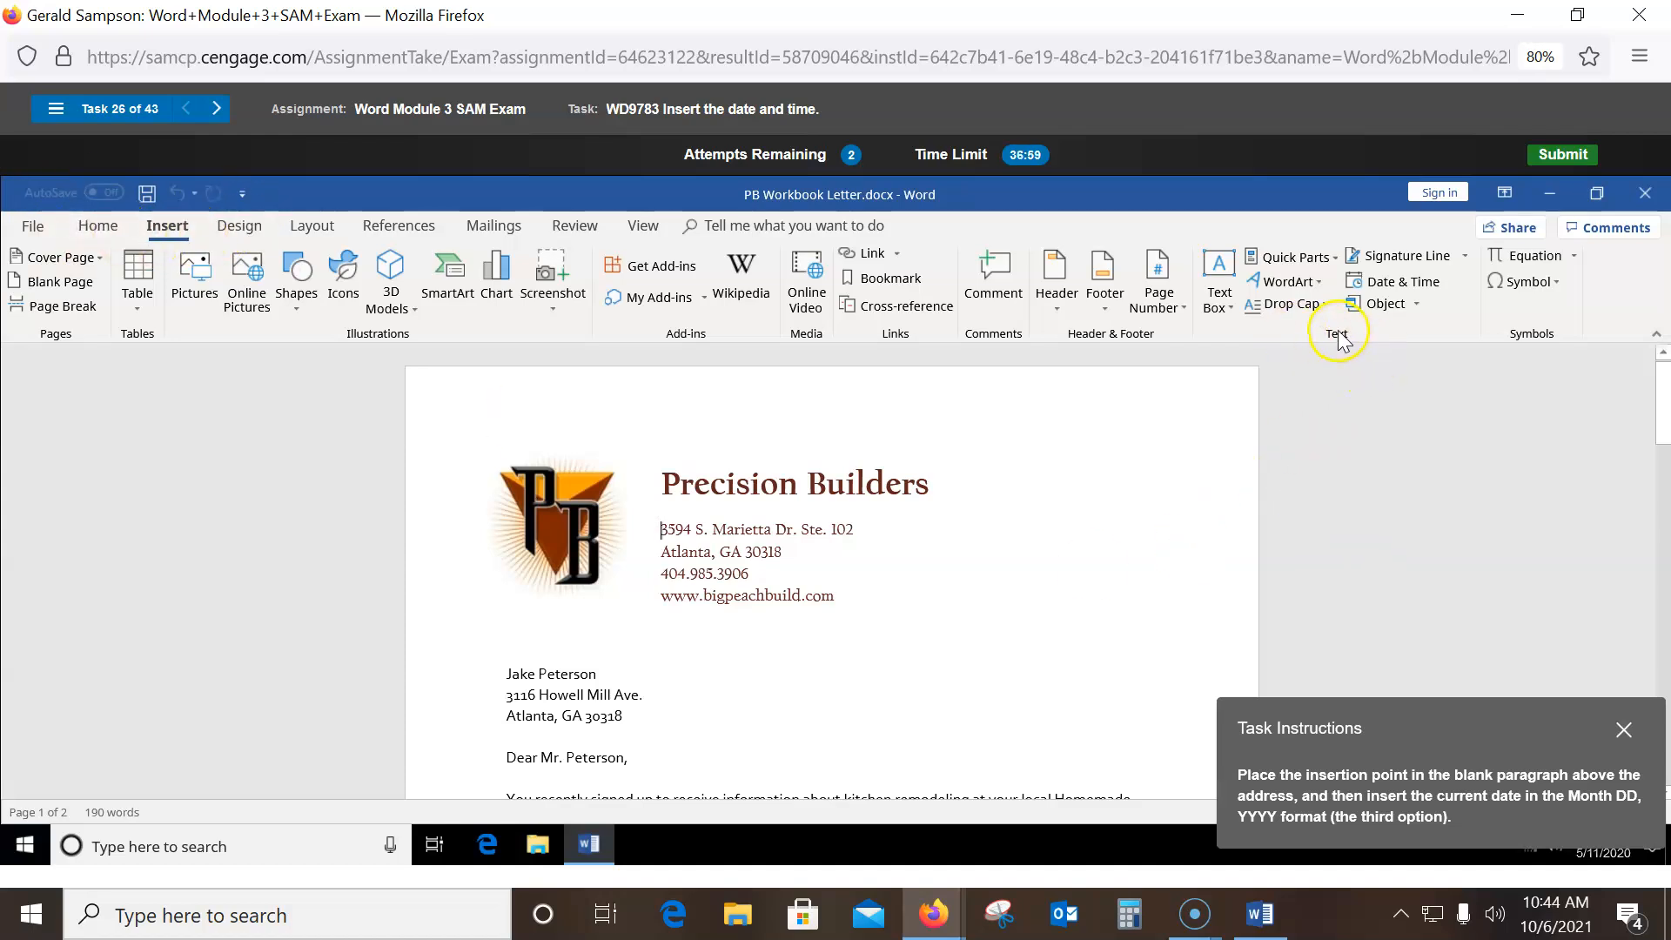
{"action": "left_click", "coordinate": [1416, 304]}
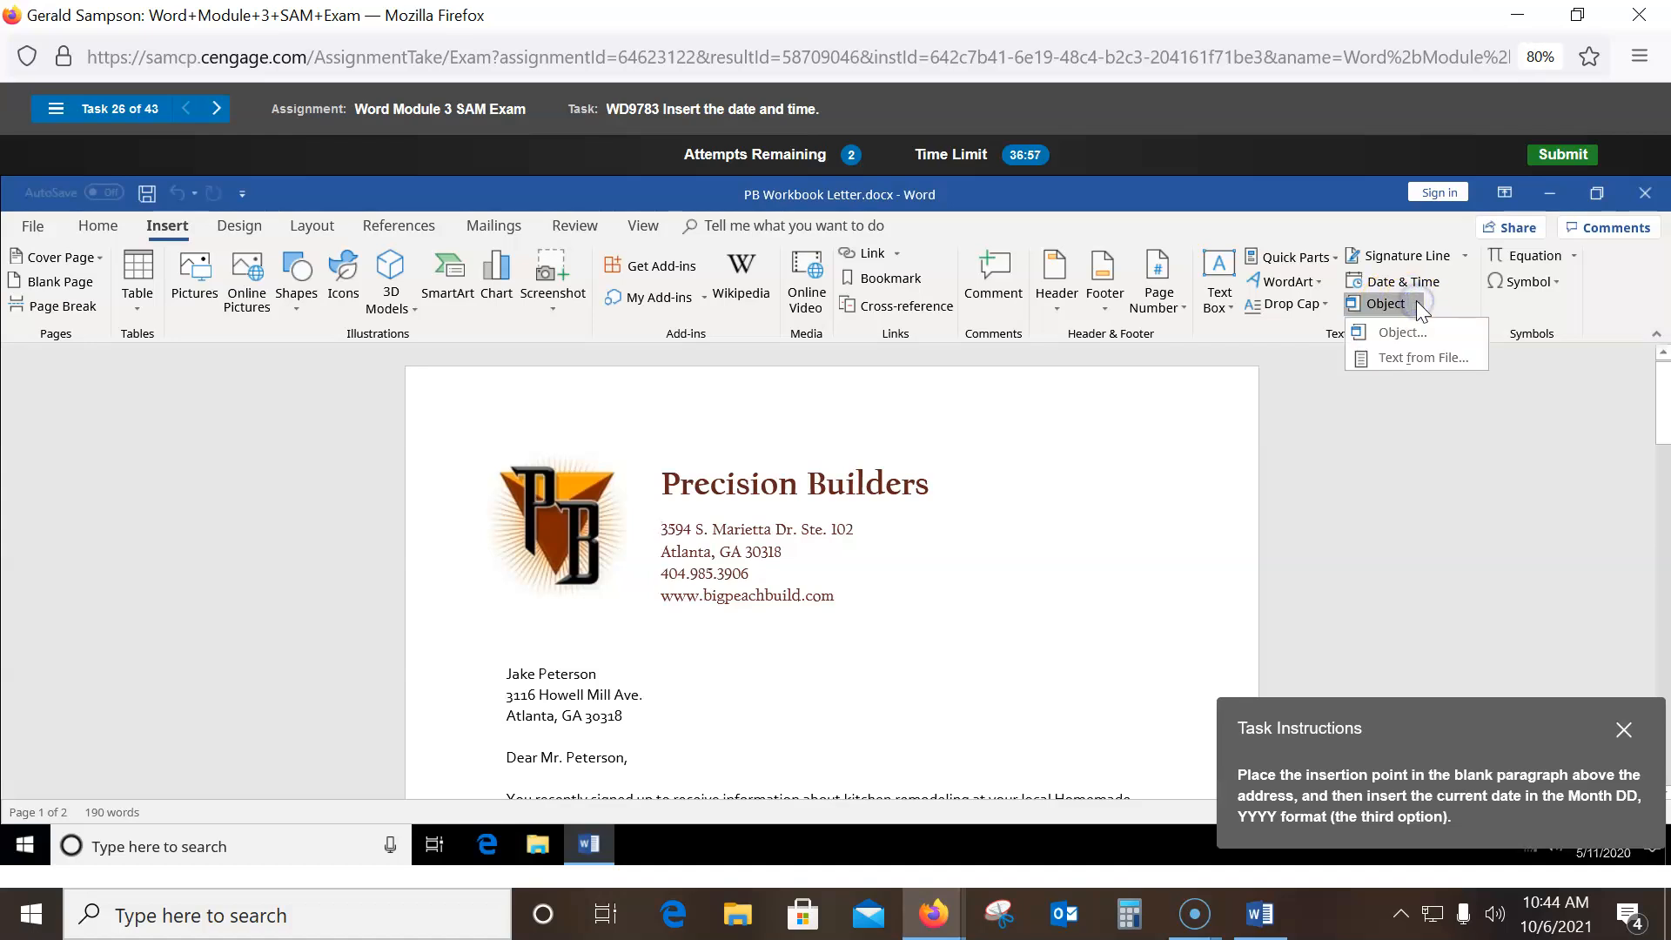
{"action": "left_click", "coordinate": [1395, 332]}
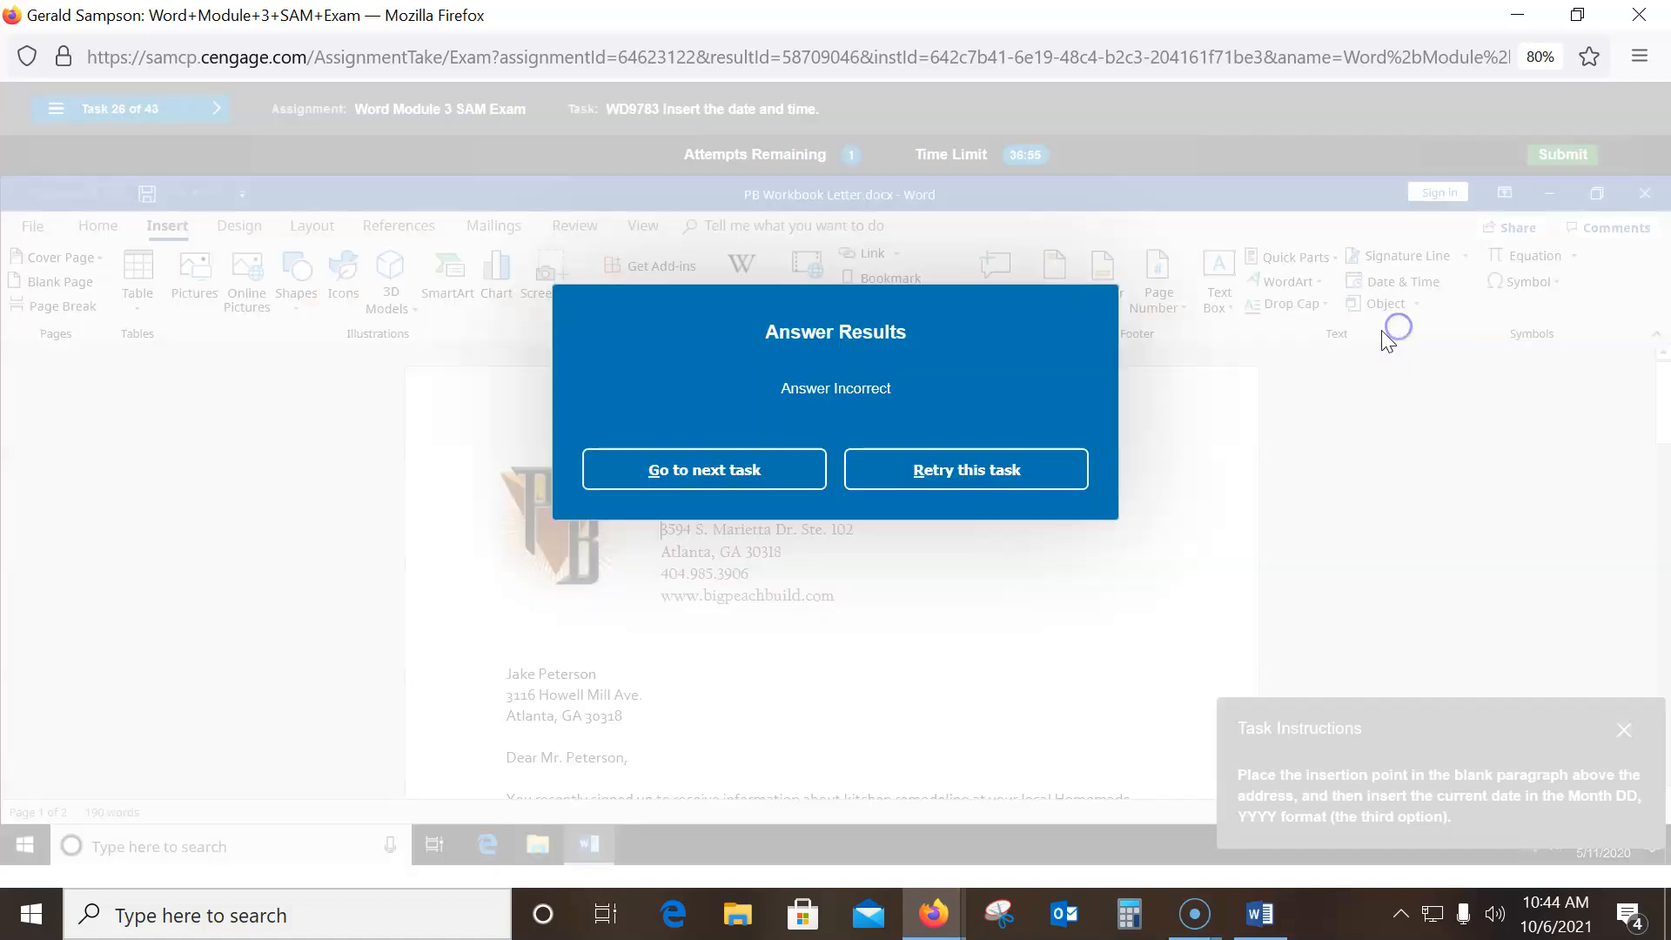
- Retry the date task and insert the current date and time before the signer's name
{"action": "left_click", "coordinate": [925, 470]}
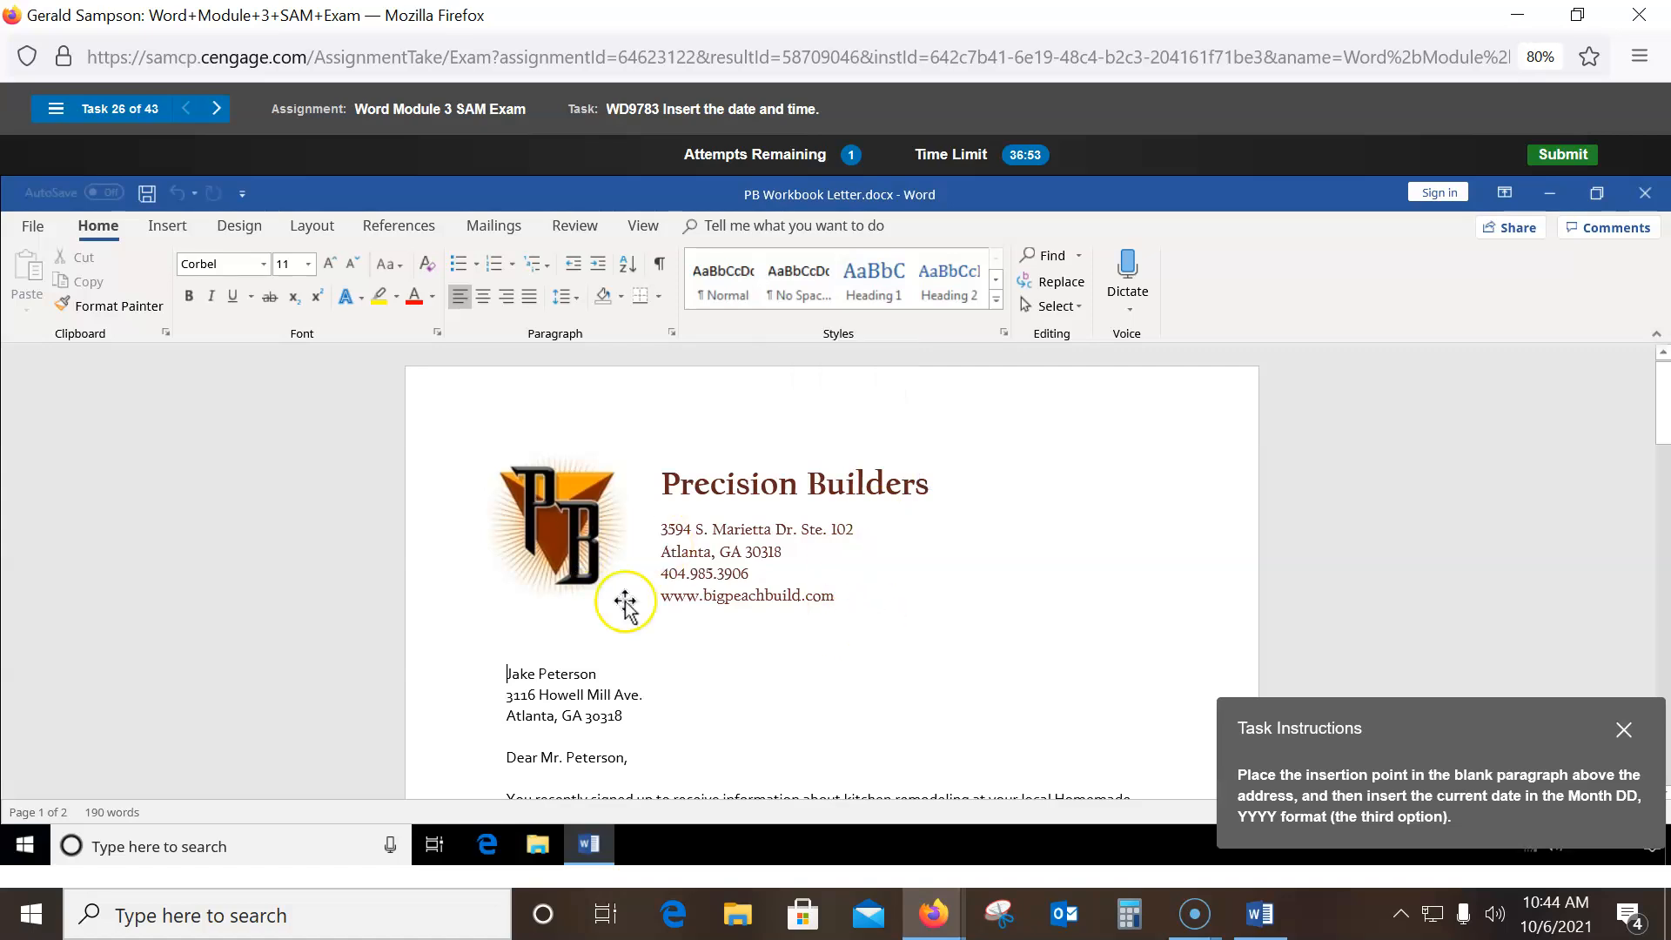
{"action": "left_click", "coordinate": [502, 695]}
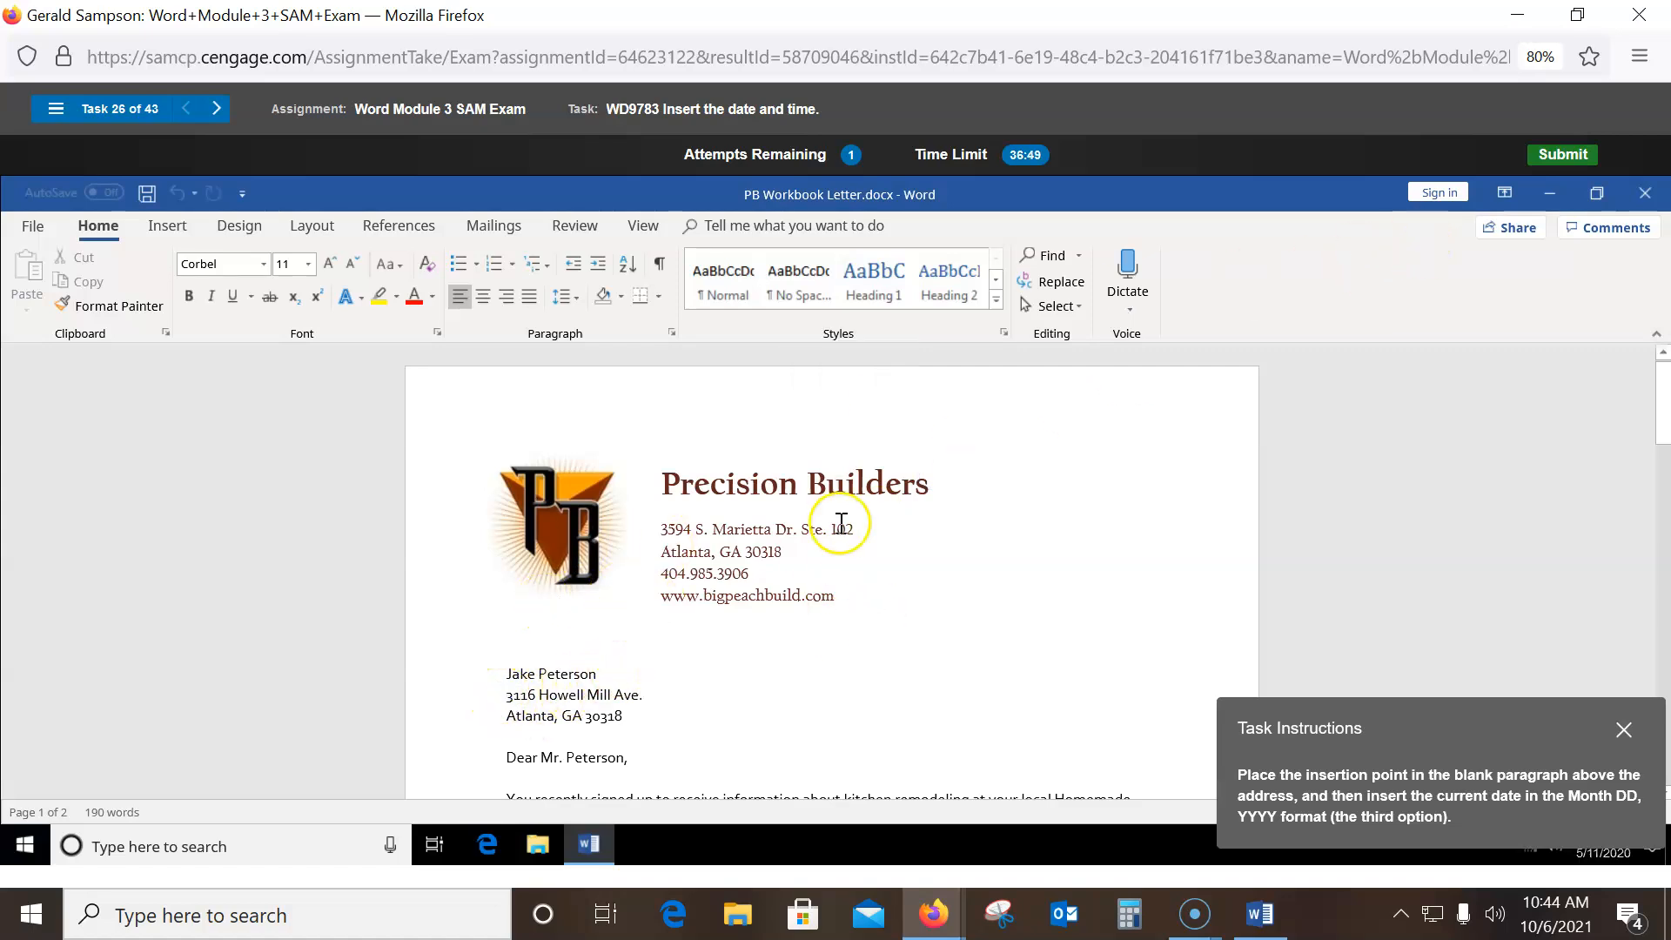
{"action": "left_click", "coordinate": [167, 226]}
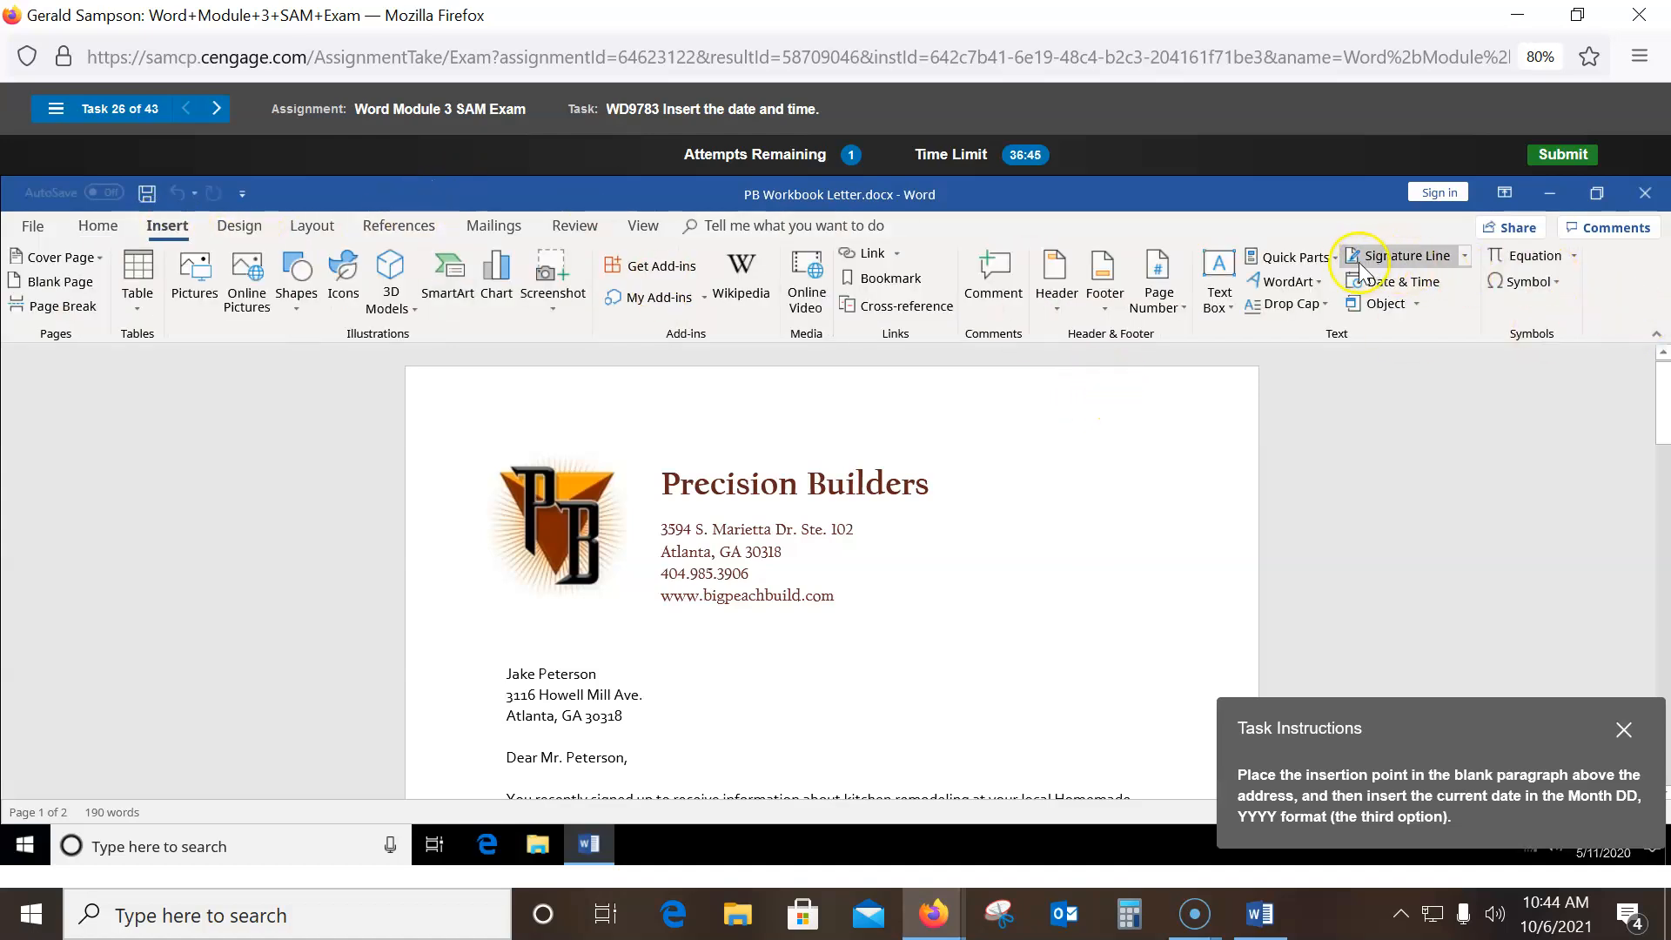
{"action": "left_click", "coordinate": [1392, 282]}
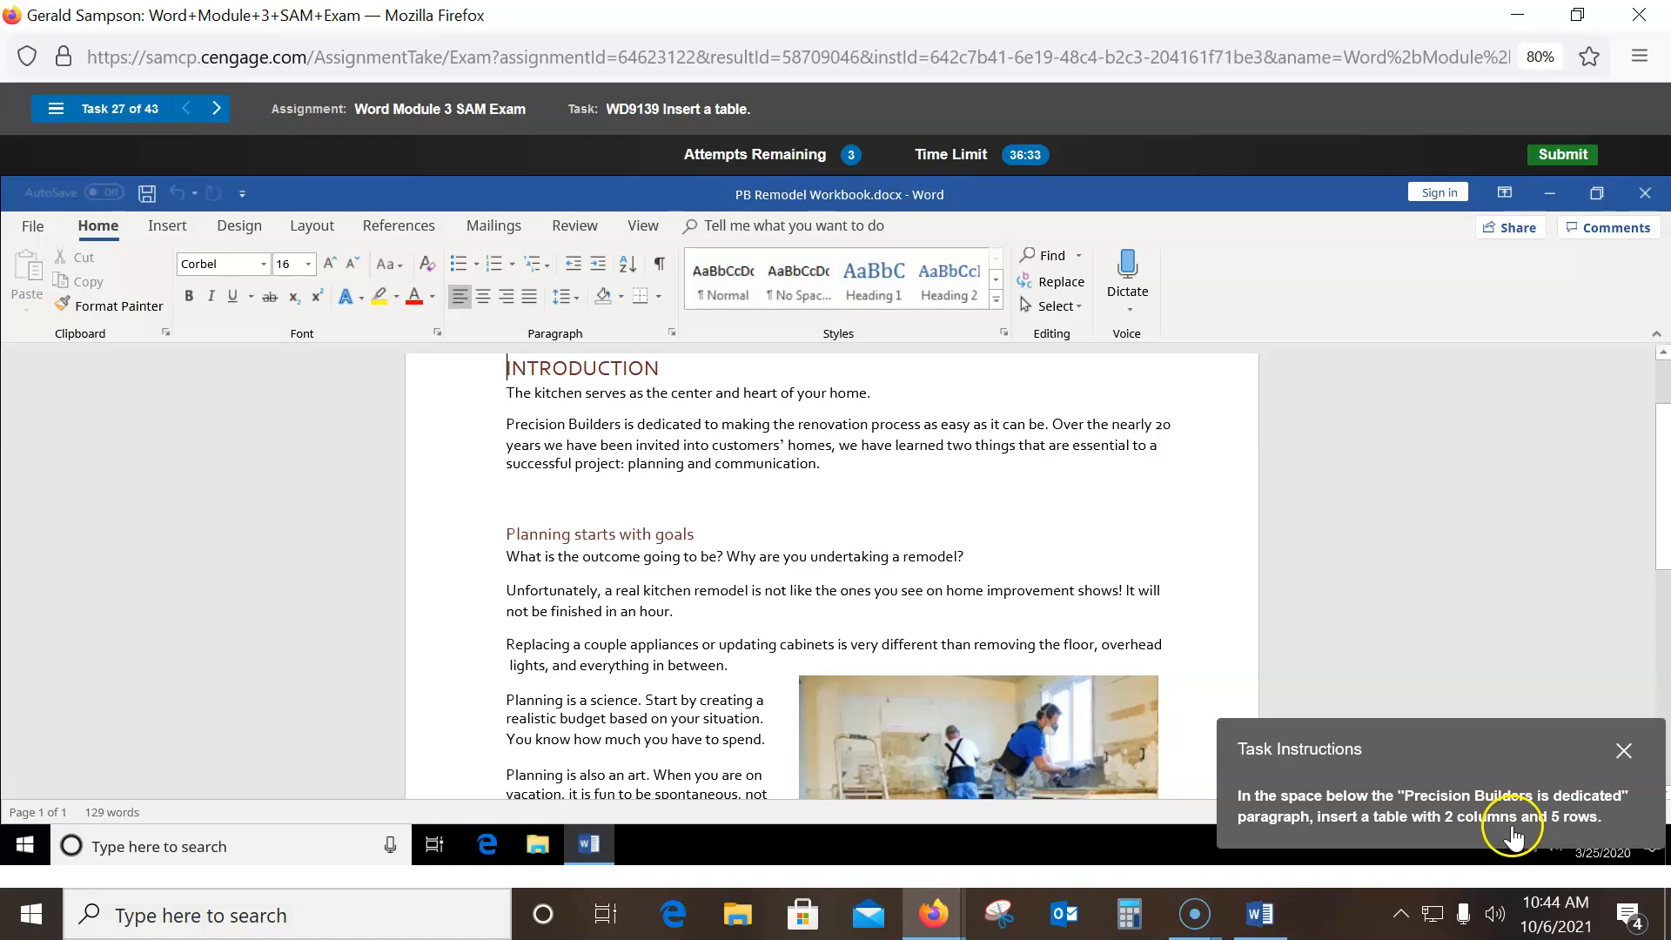
- Insert a 2-column, 5-row table below the 'Precision Builders is dedicated' paragraph
{"action": "left_click", "coordinate": [513, 495]}
{"action": "left_click", "coordinate": [167, 226]}
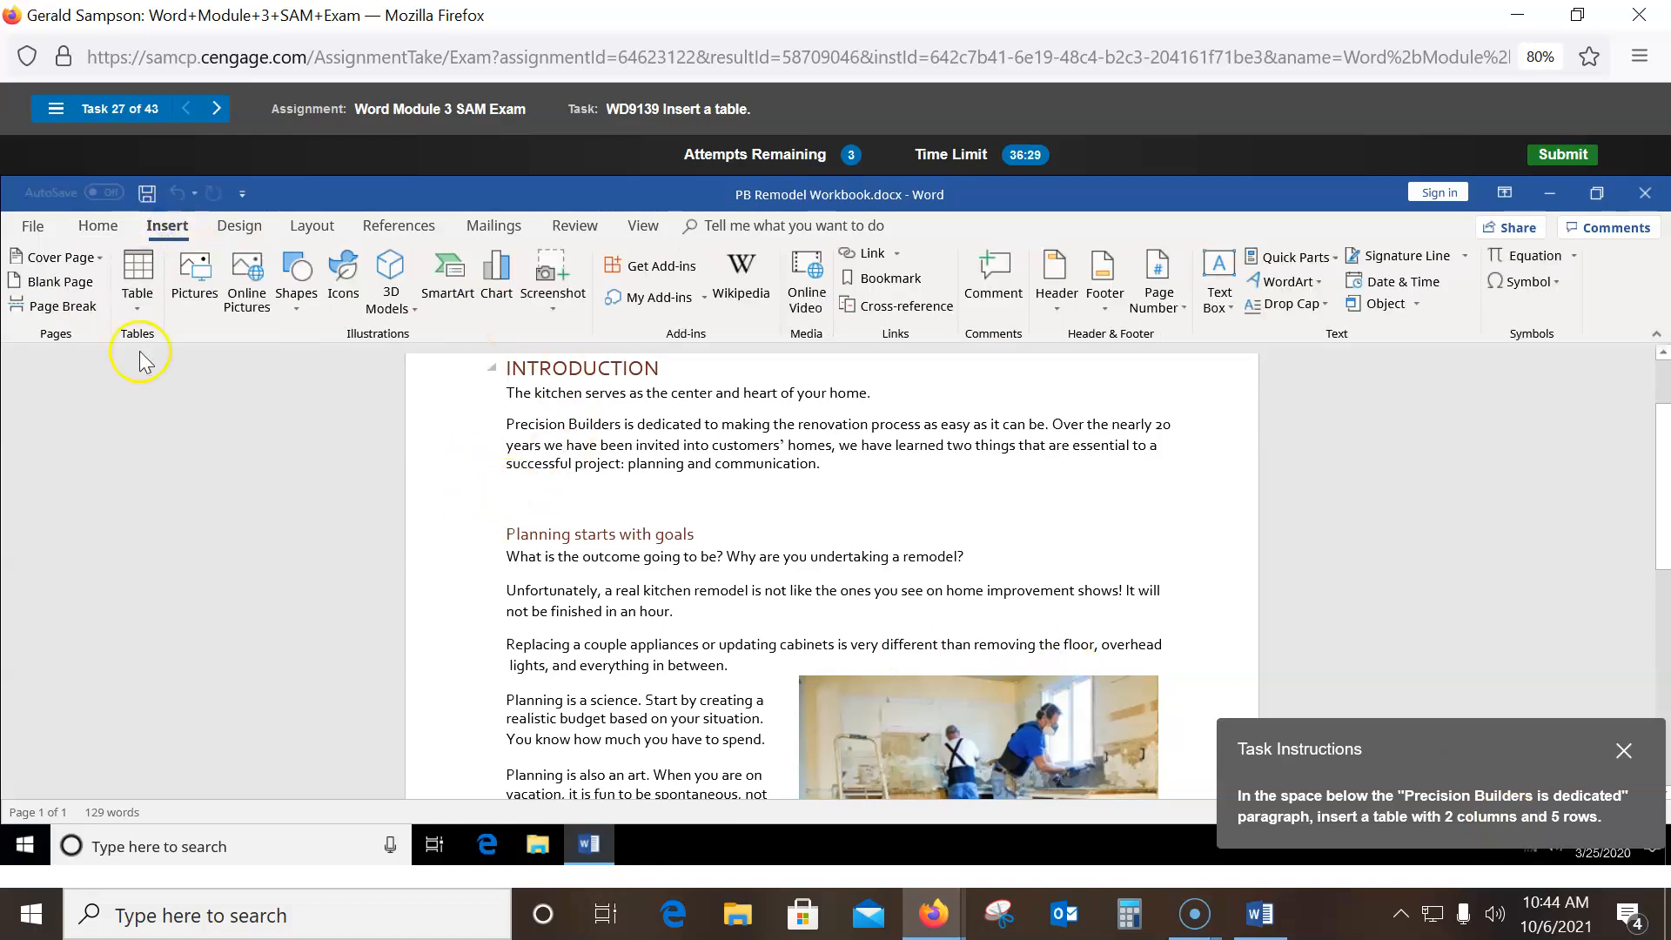
{"action": "left_click", "coordinate": [138, 280]}
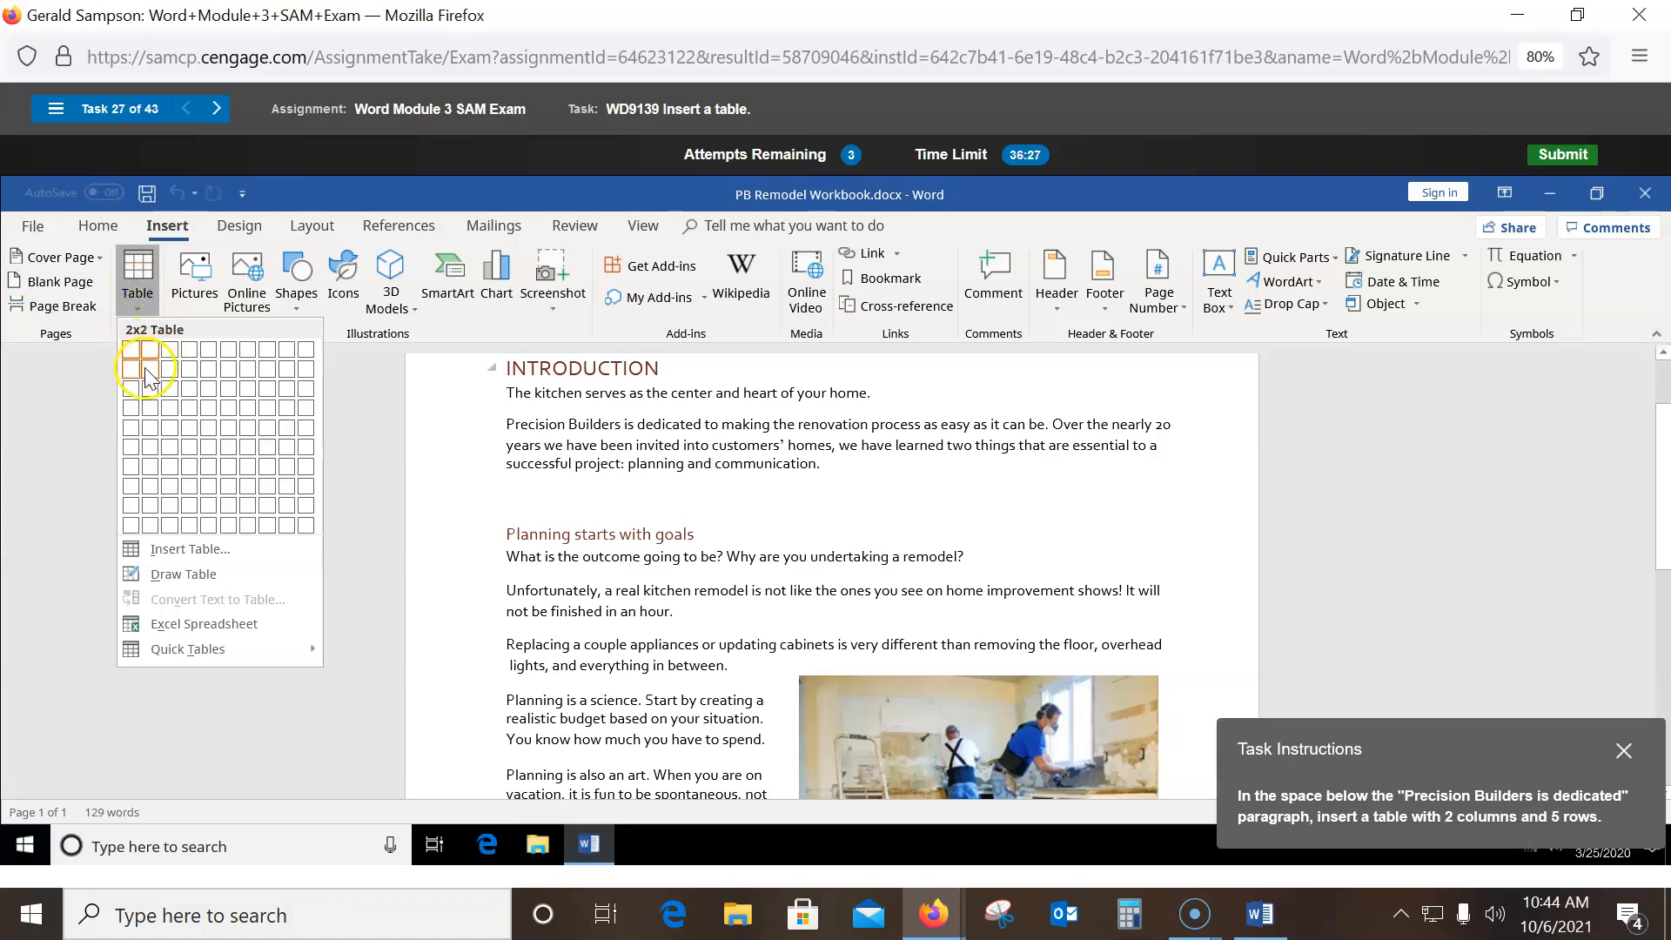
{"action": "left_click", "coordinate": [144, 429]}
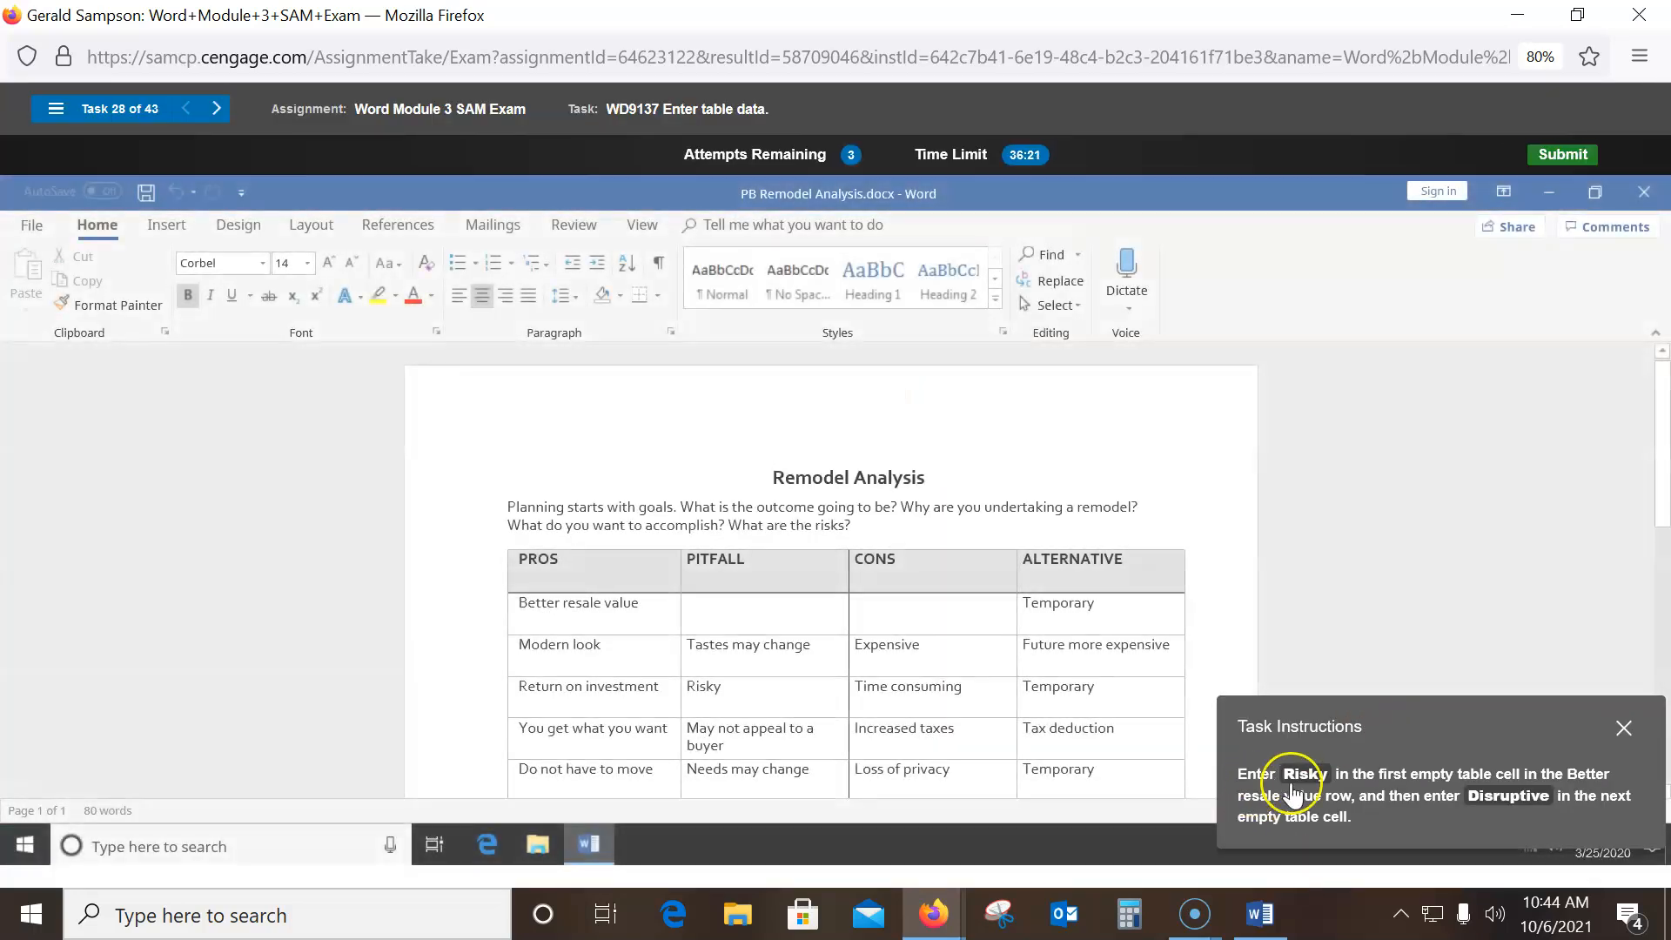
- Enter 'Risky' and 'Disruptive' in the empty cells of the Better resale value row
{"action": "left_click", "coordinate": [714, 615]}
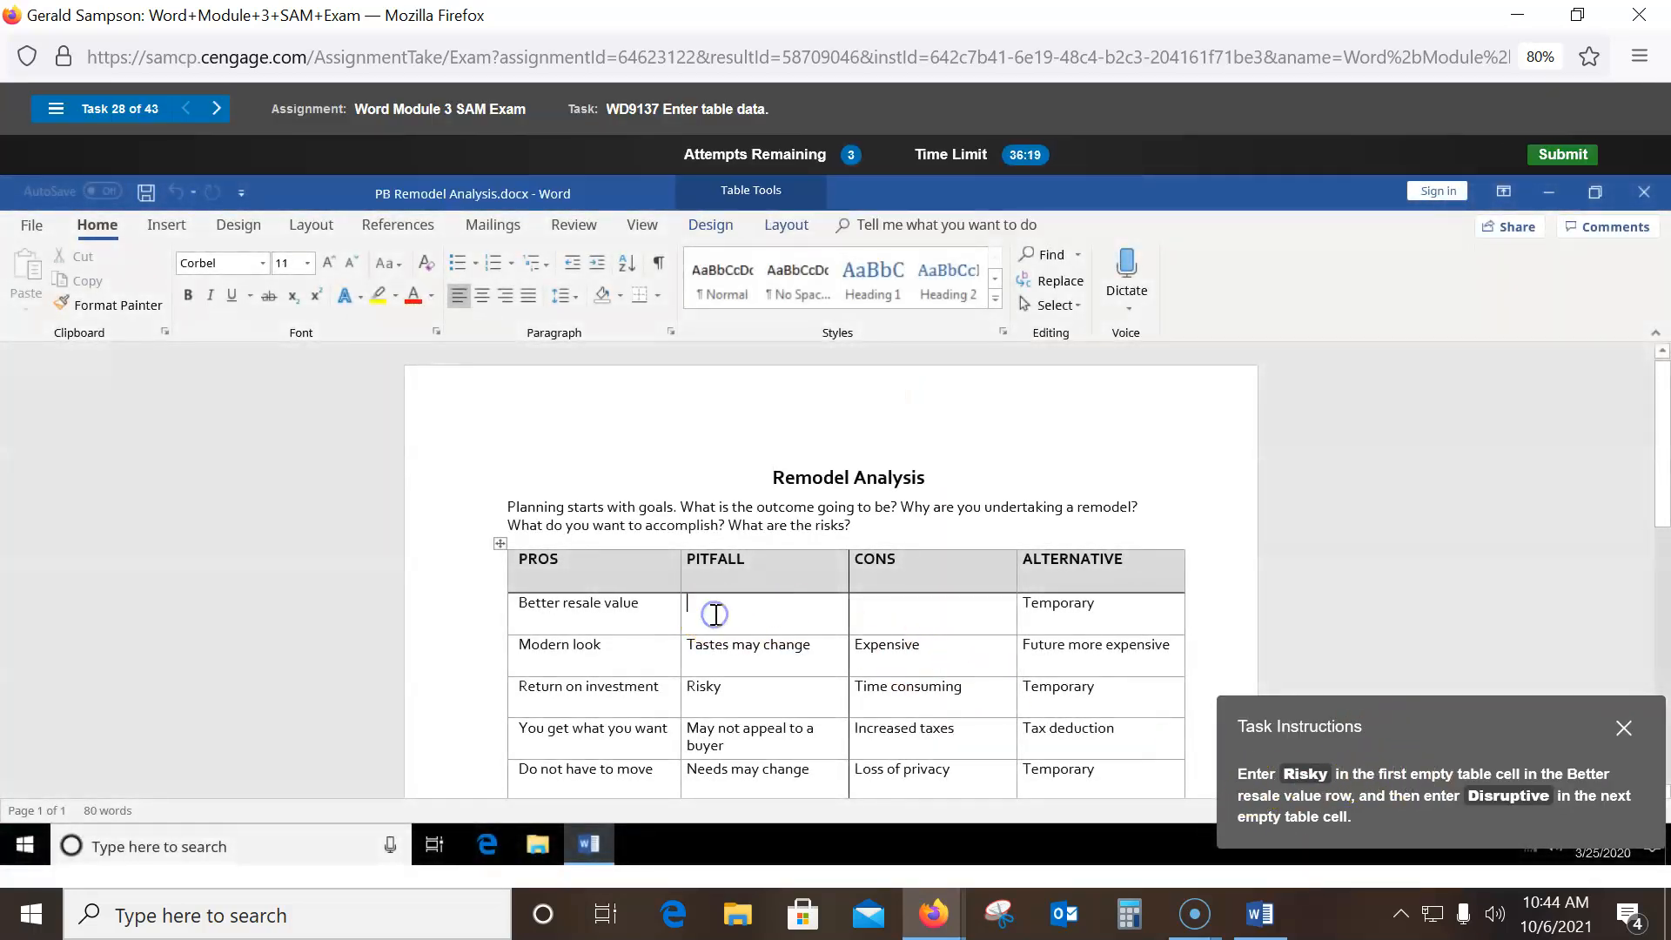
{"action": "type", "text": "Risky"}
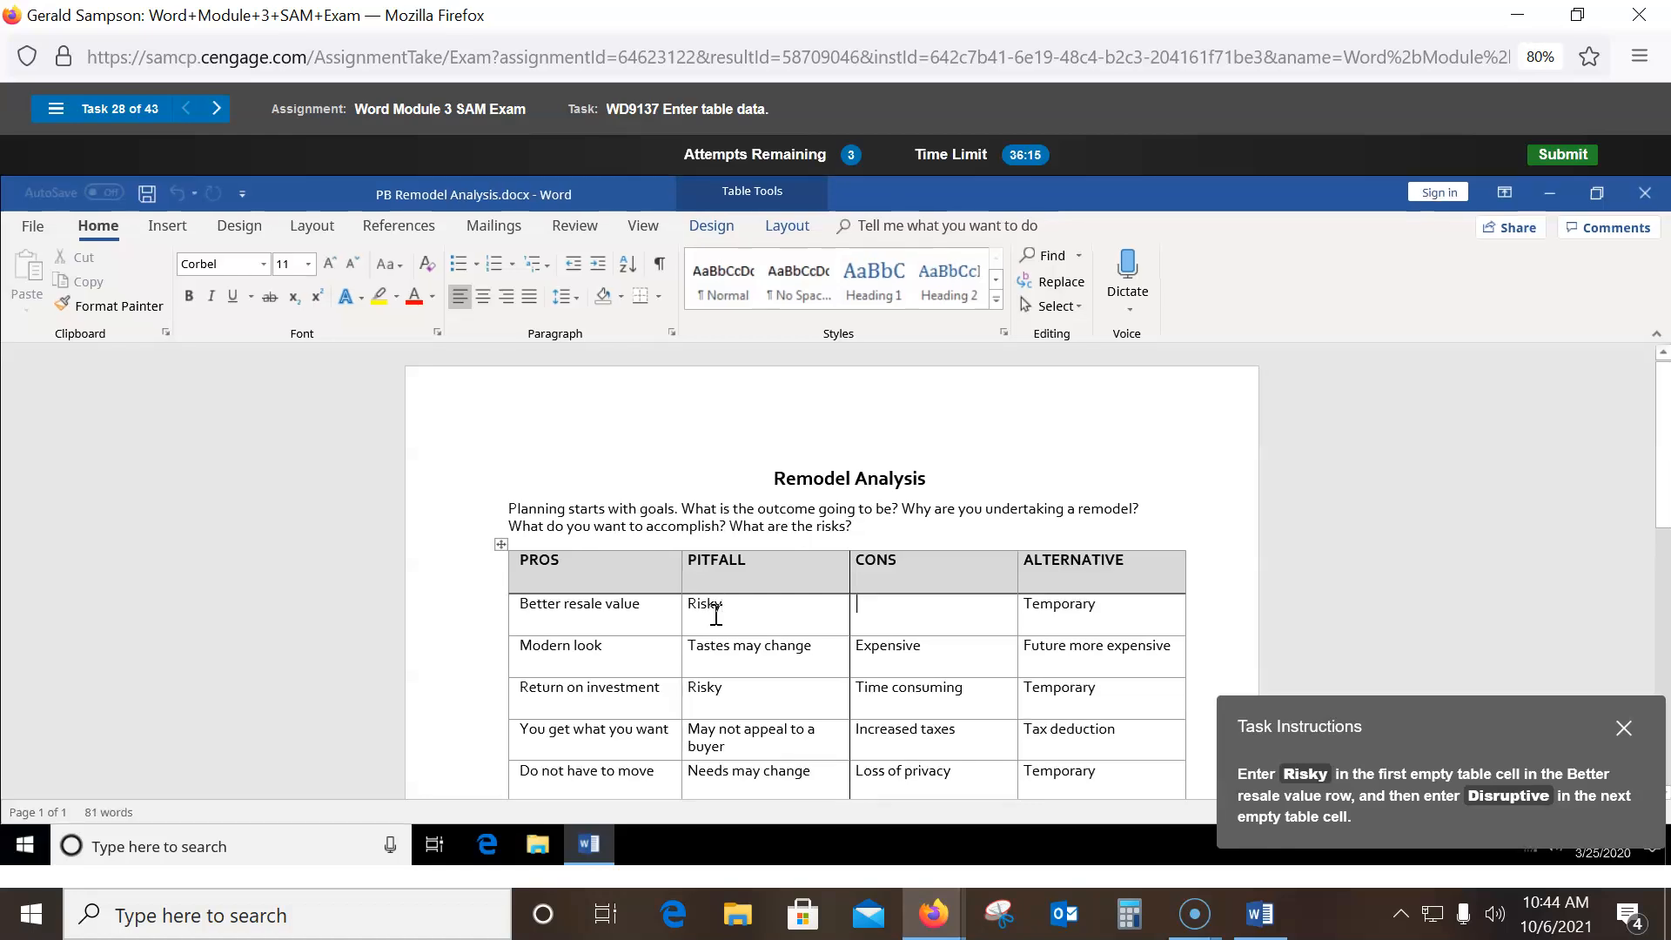
{"action": "type", "text": "Disru"}
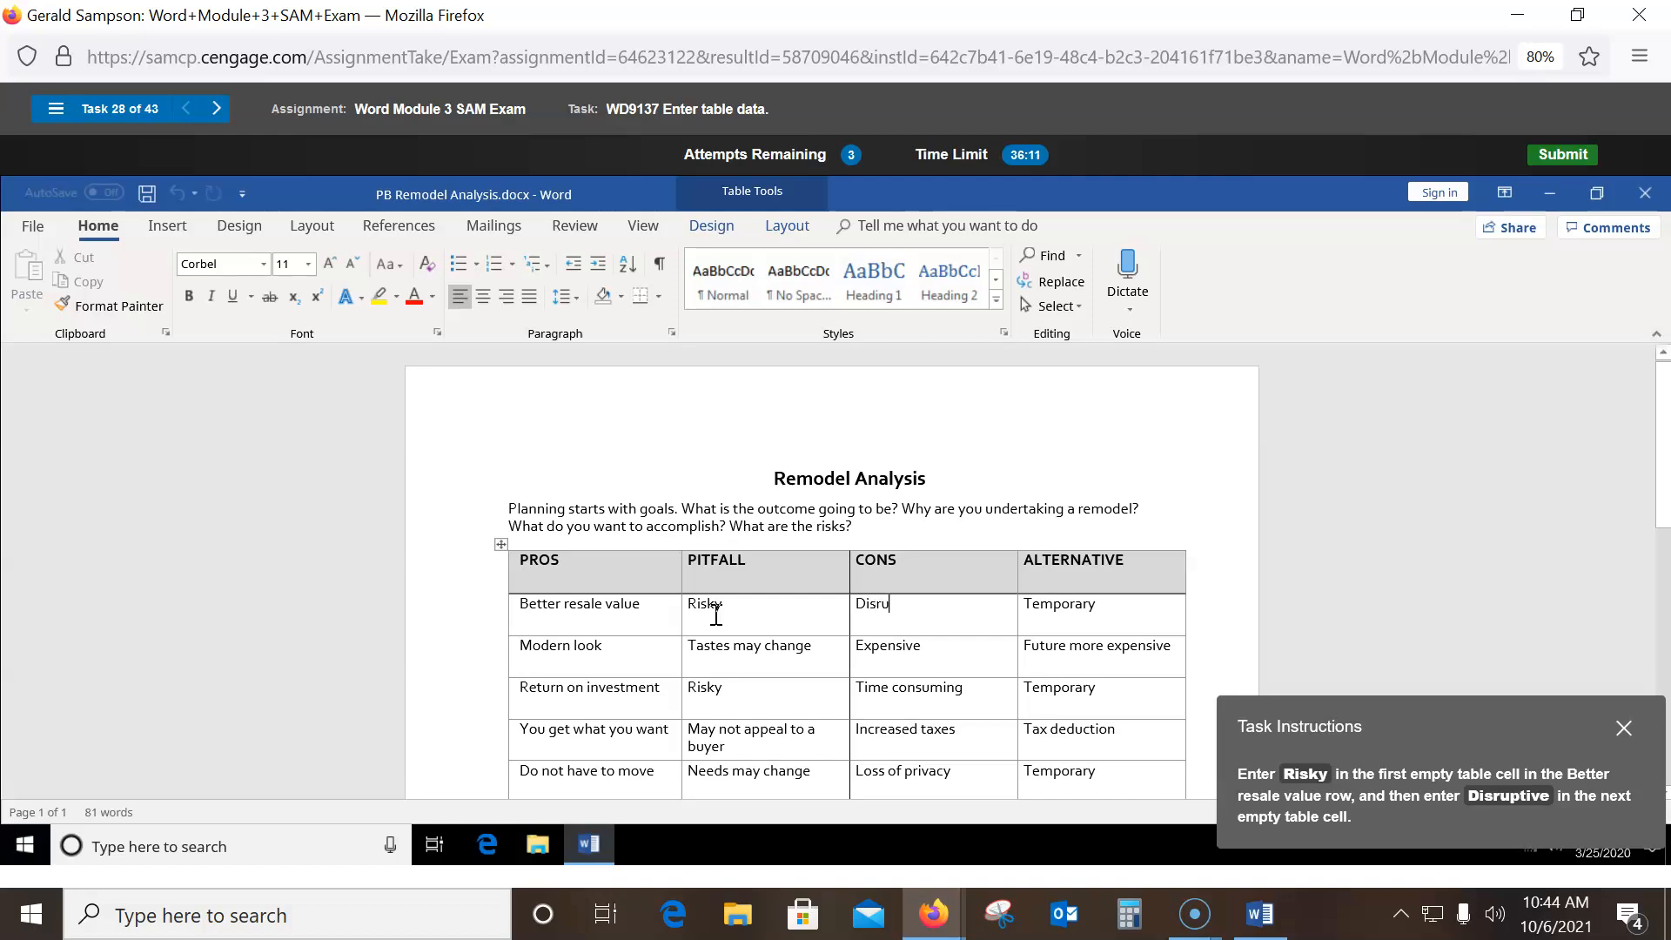
{"action": "type", "text": "ptive"}
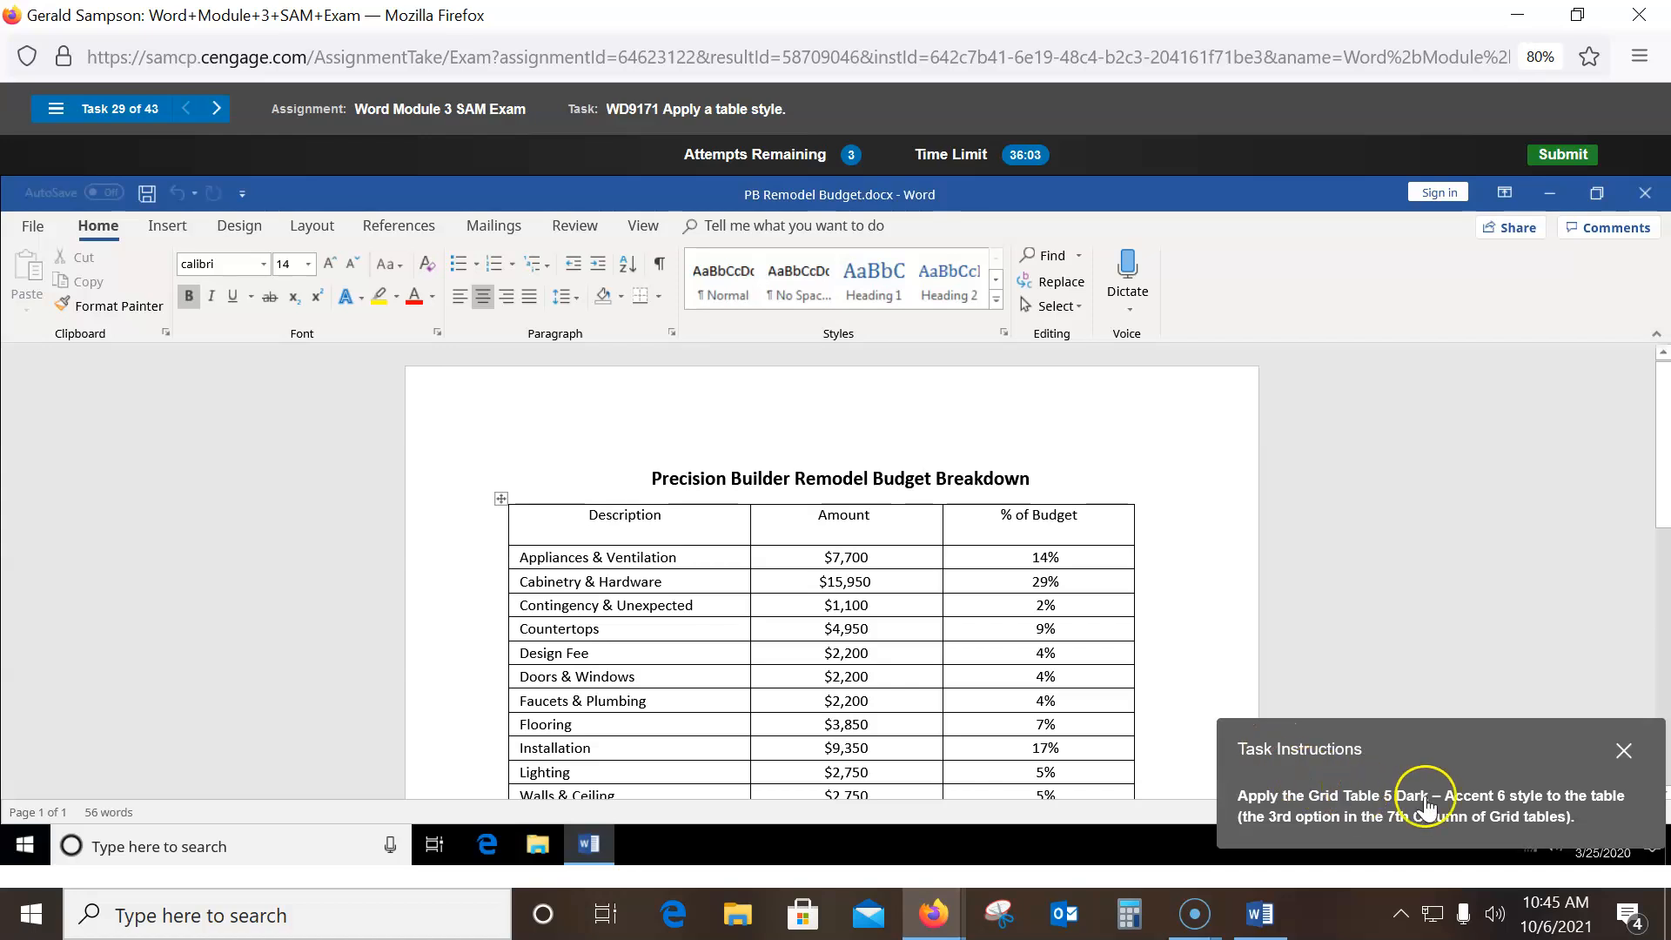
- Select the budget table and apply the Grid Table 5 Dark – Accent 6 table style
{"action": "left_click", "coordinate": [501, 498]}
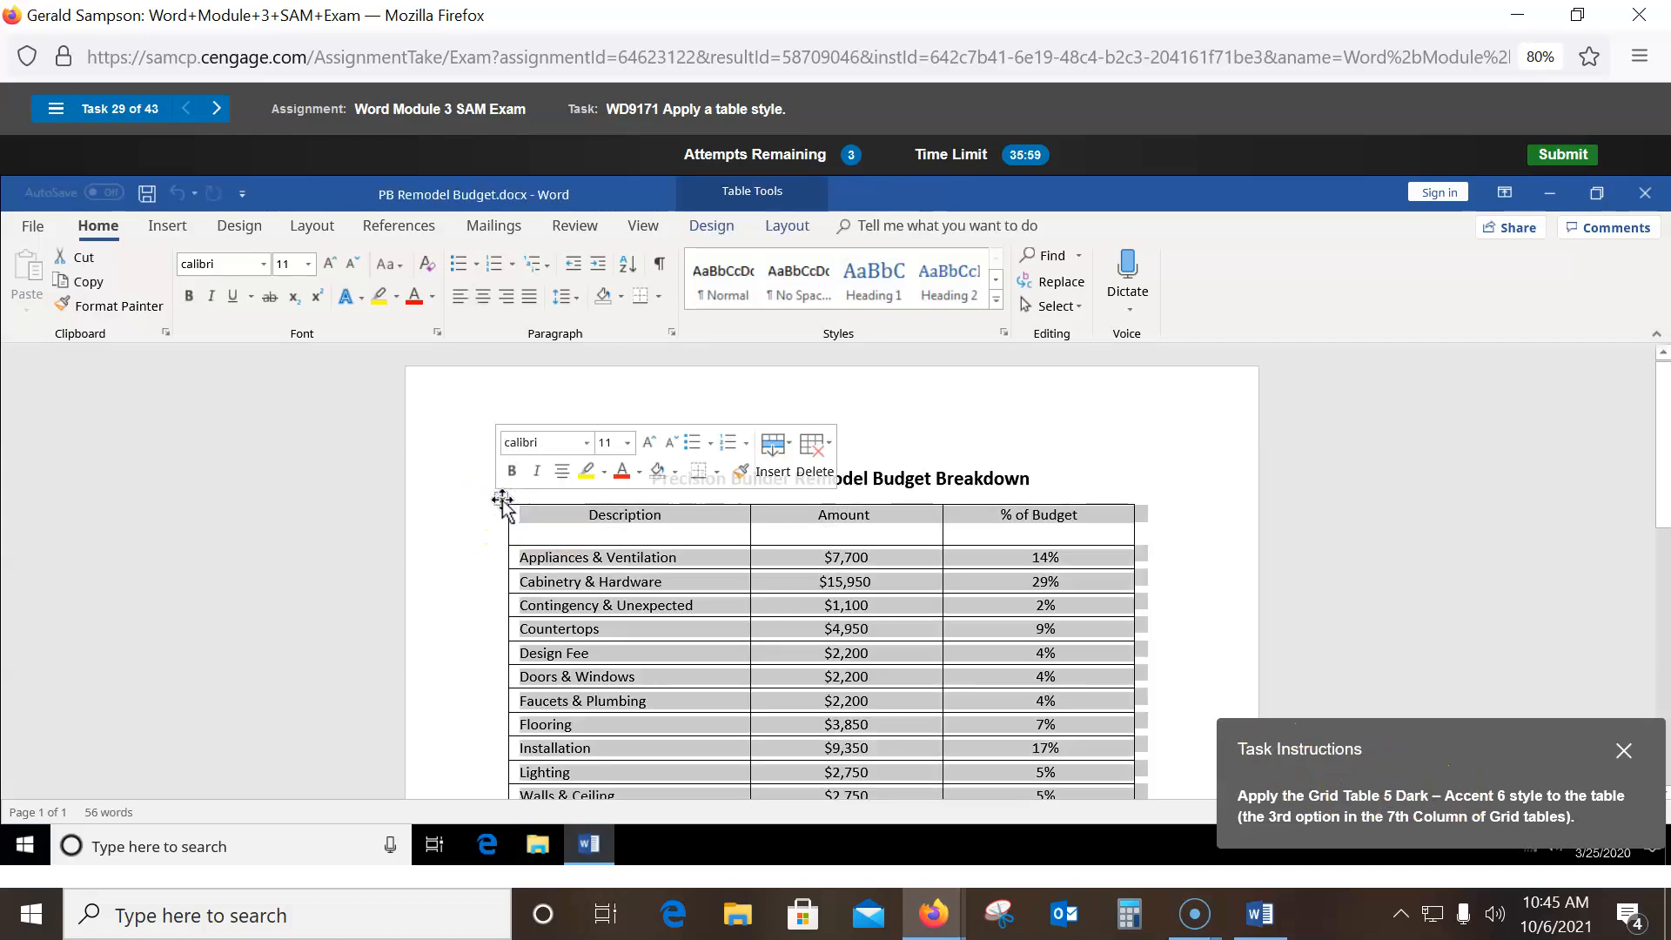
{"action": "left_click", "coordinate": [707, 228]}
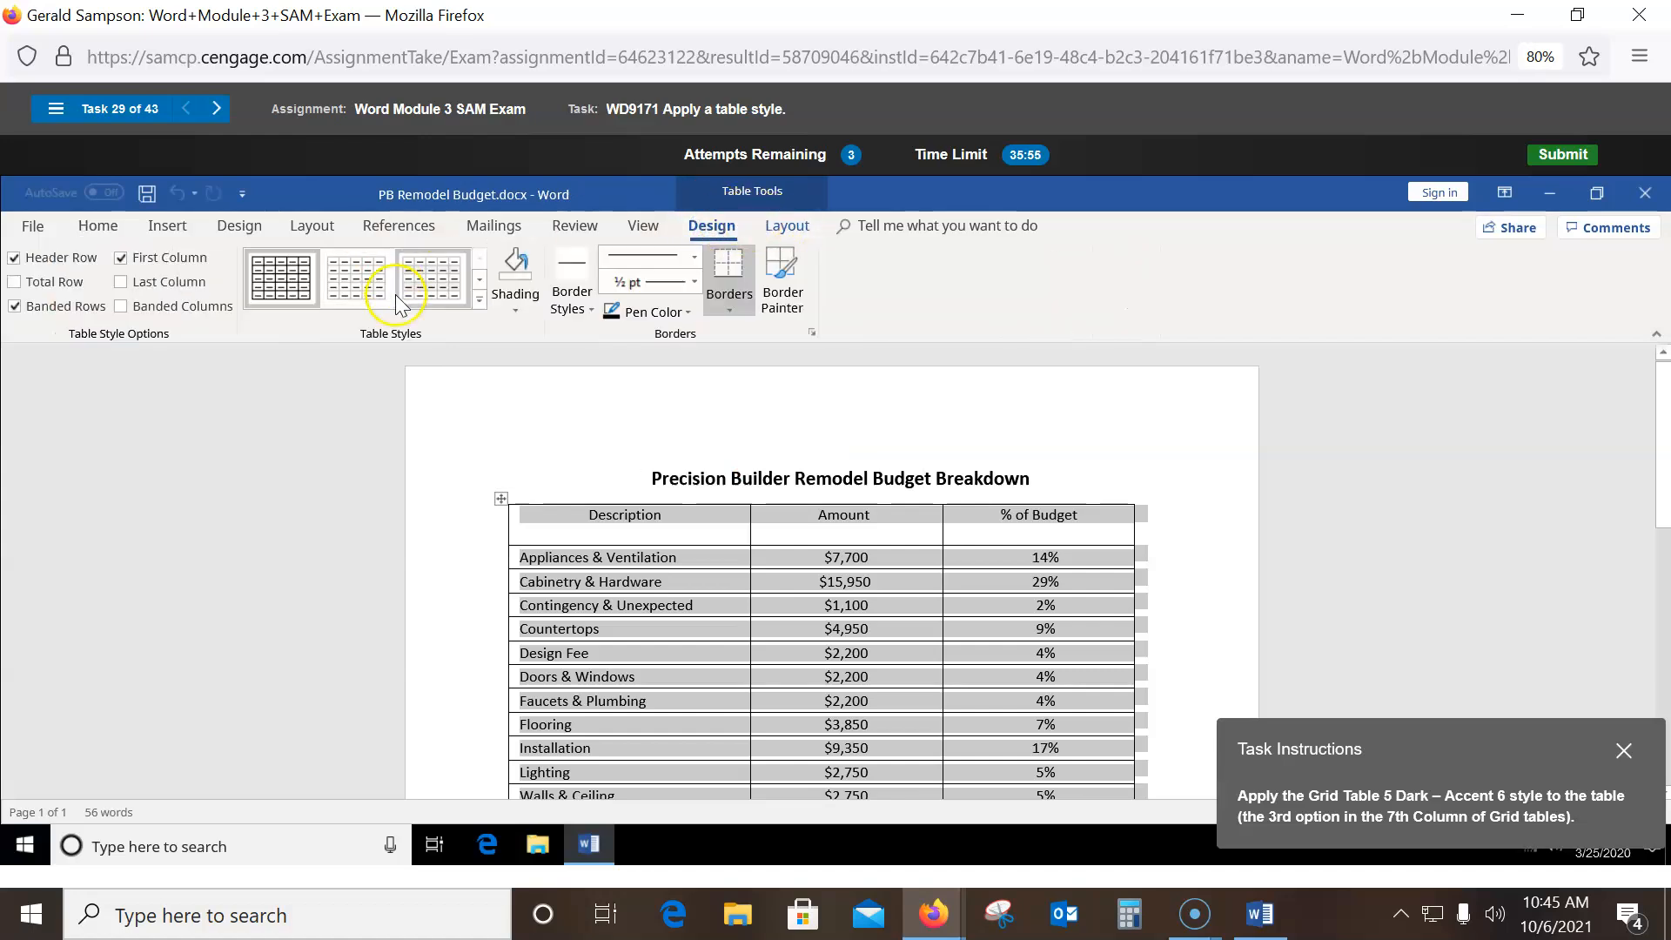
{"action": "left_click", "coordinate": [479, 299]}
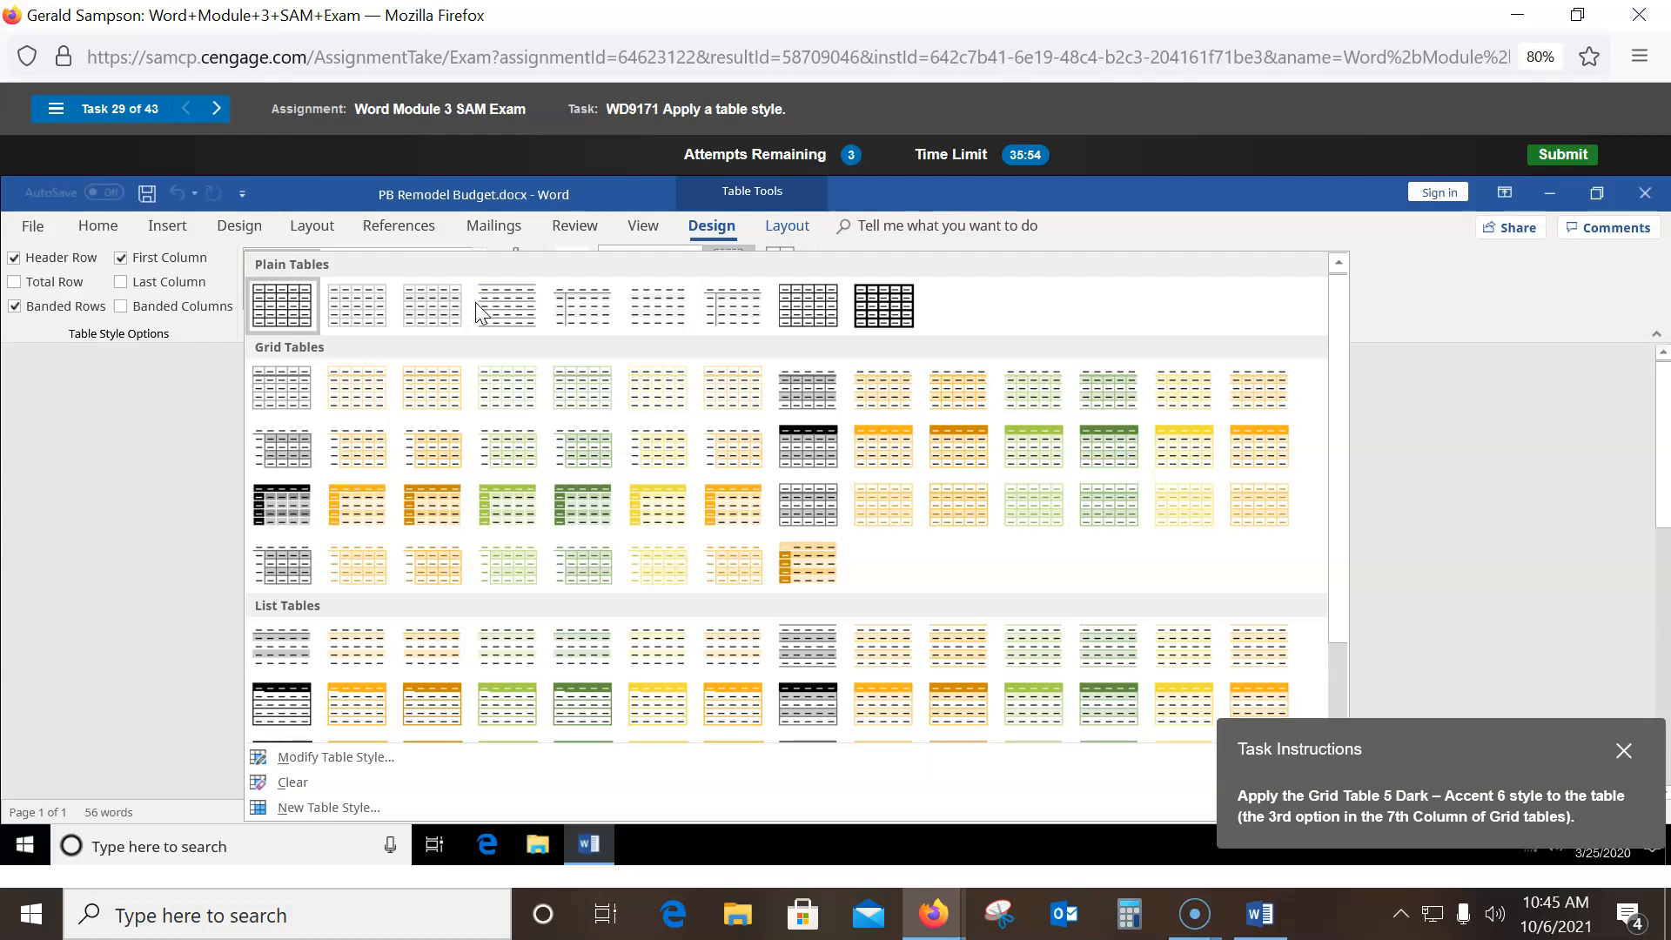
{"action": "left_click", "coordinate": [741, 506]}
{"action": "left_click", "coordinate": [741, 514]}
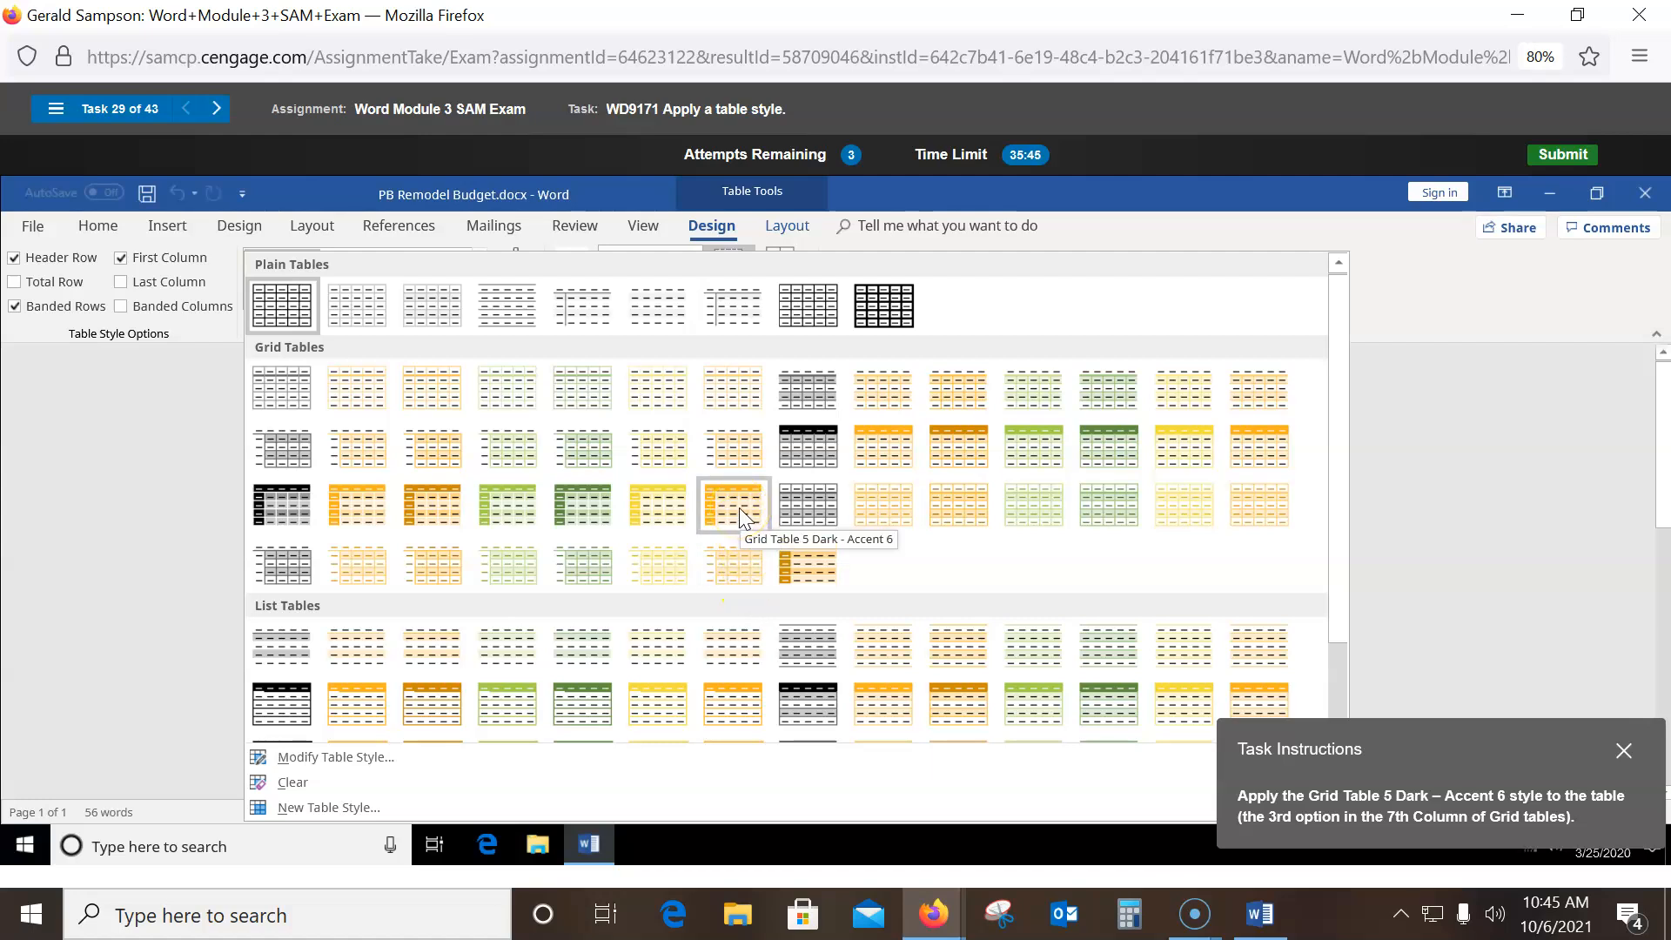
{"action": "left_click", "coordinate": [740, 513]}
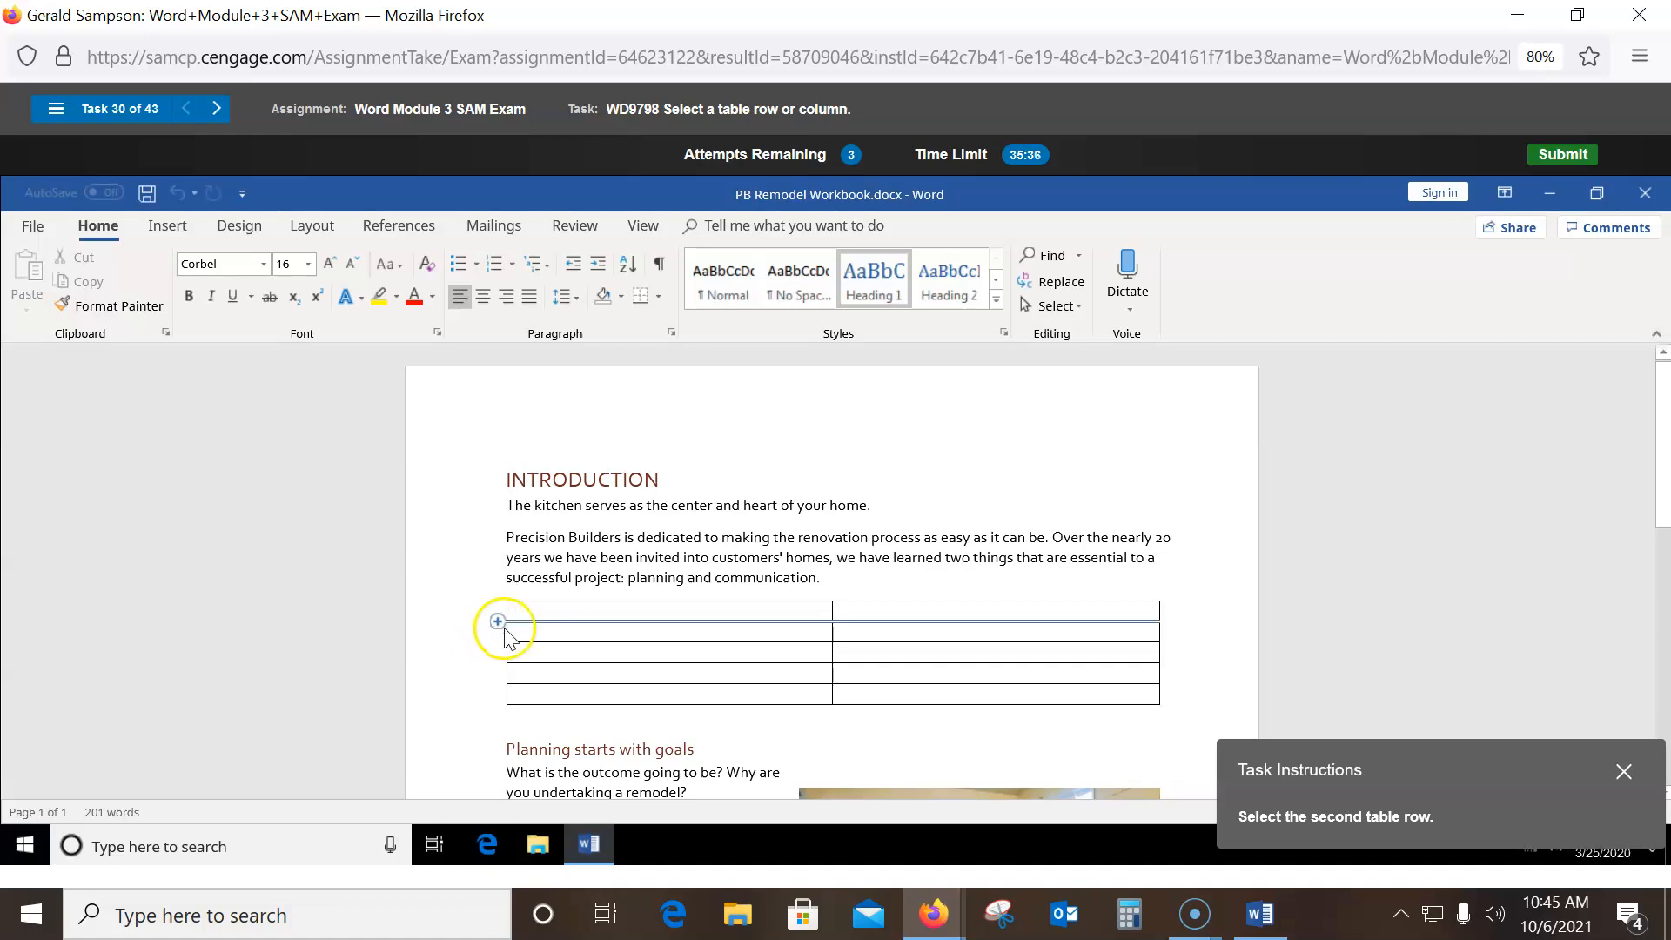
- Select the new table's second row from its left cell to its right cell
{"action": "left_click_drag", "start_coordinate": [521, 631], "coordinate": [874, 635]}
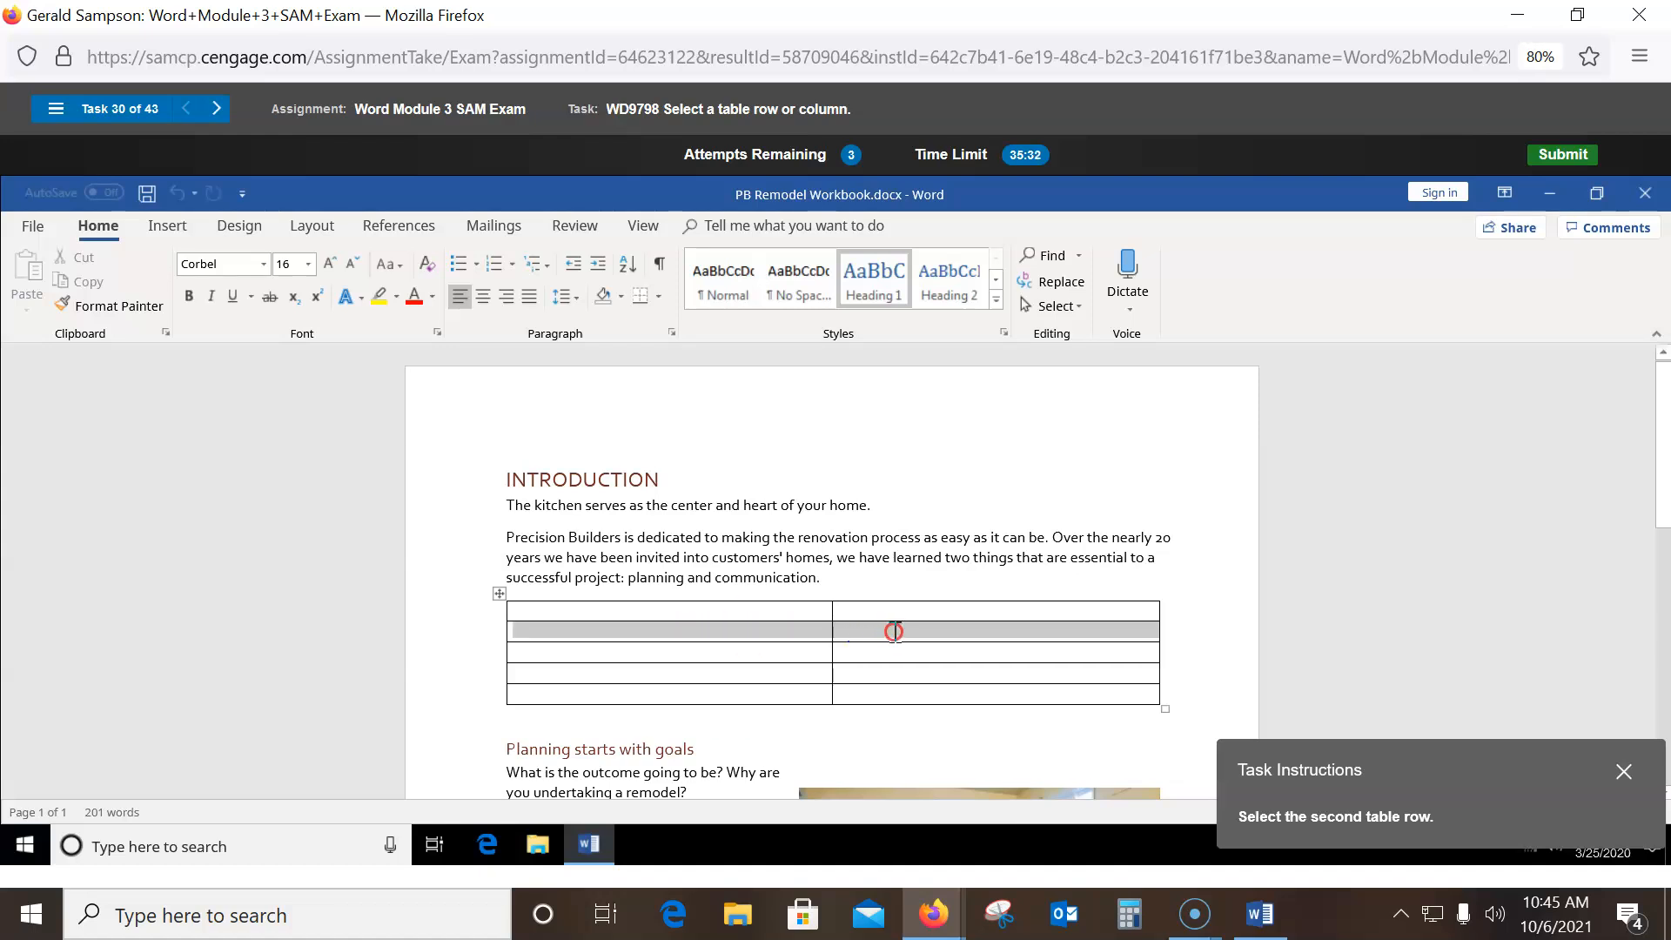
{"action": "right_click", "coordinate": [894, 631]}
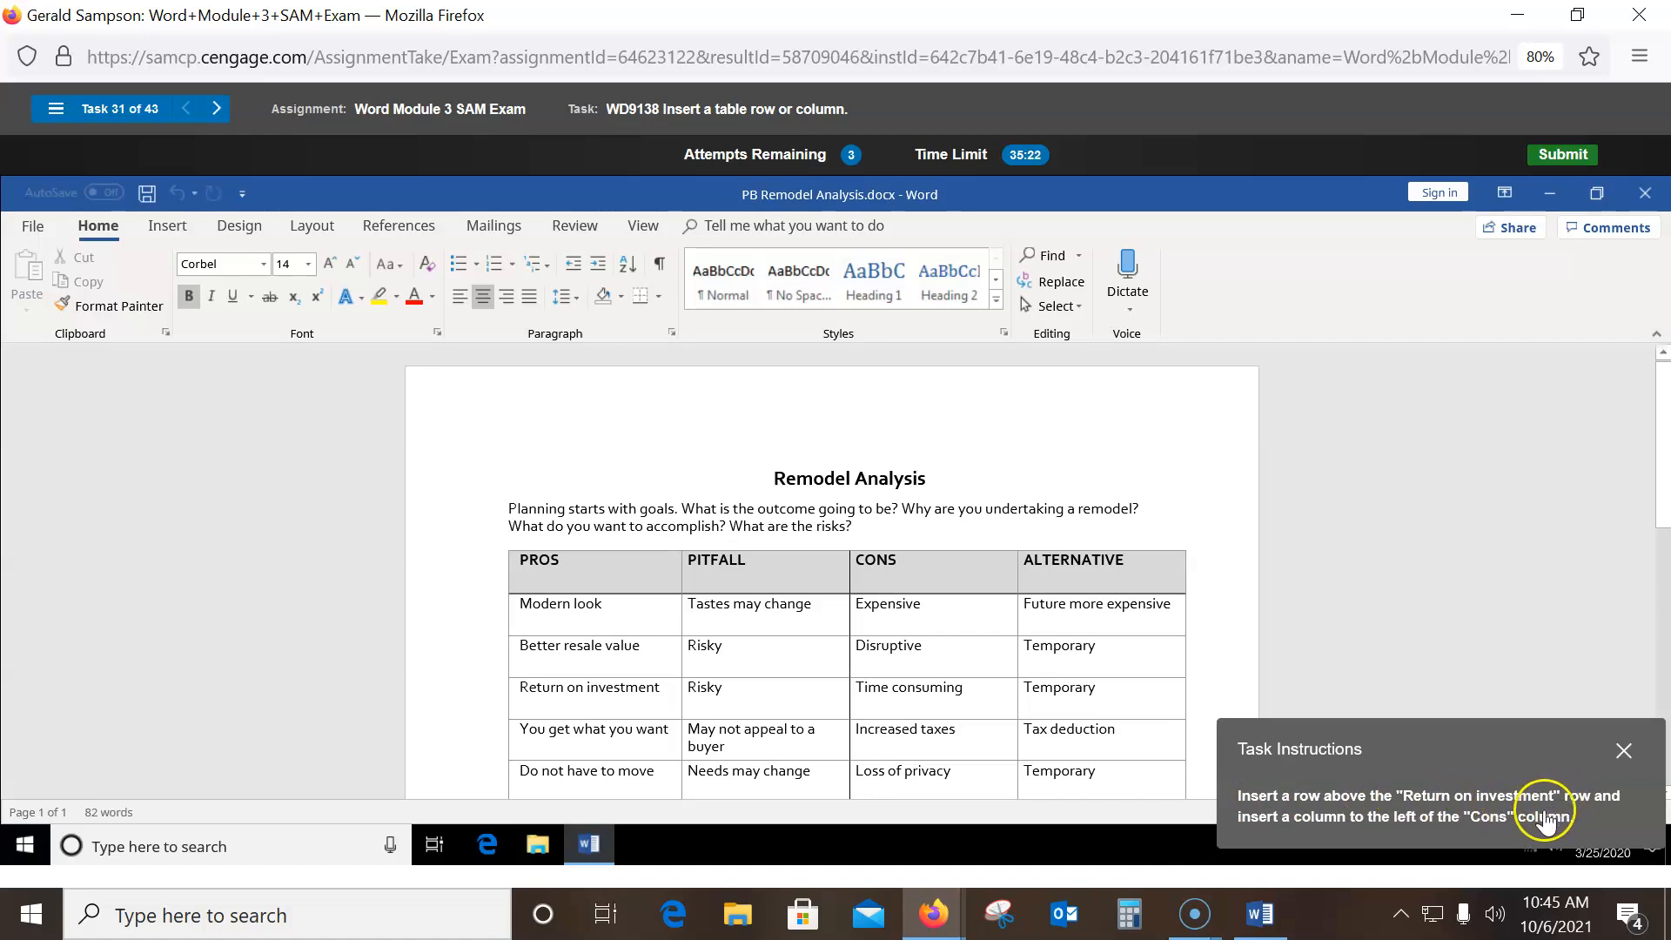
- Insert a blank row above the Return on investment row
{"action": "left_click", "coordinate": [519, 688]}
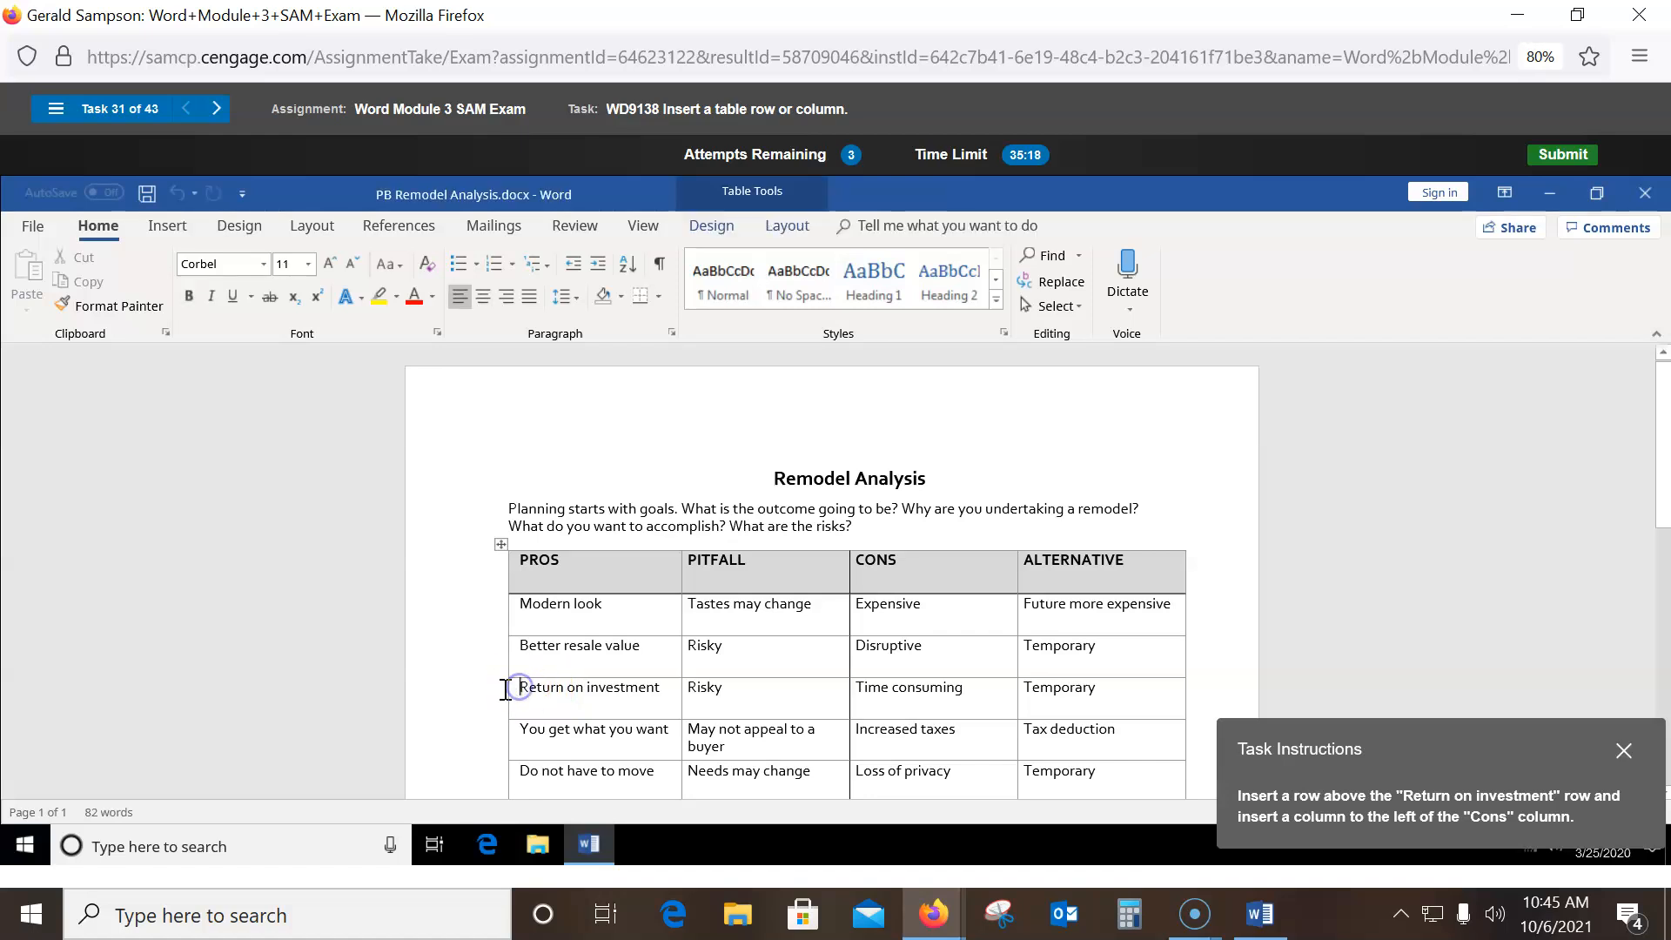
{"action": "left_click", "coordinate": [508, 692]}
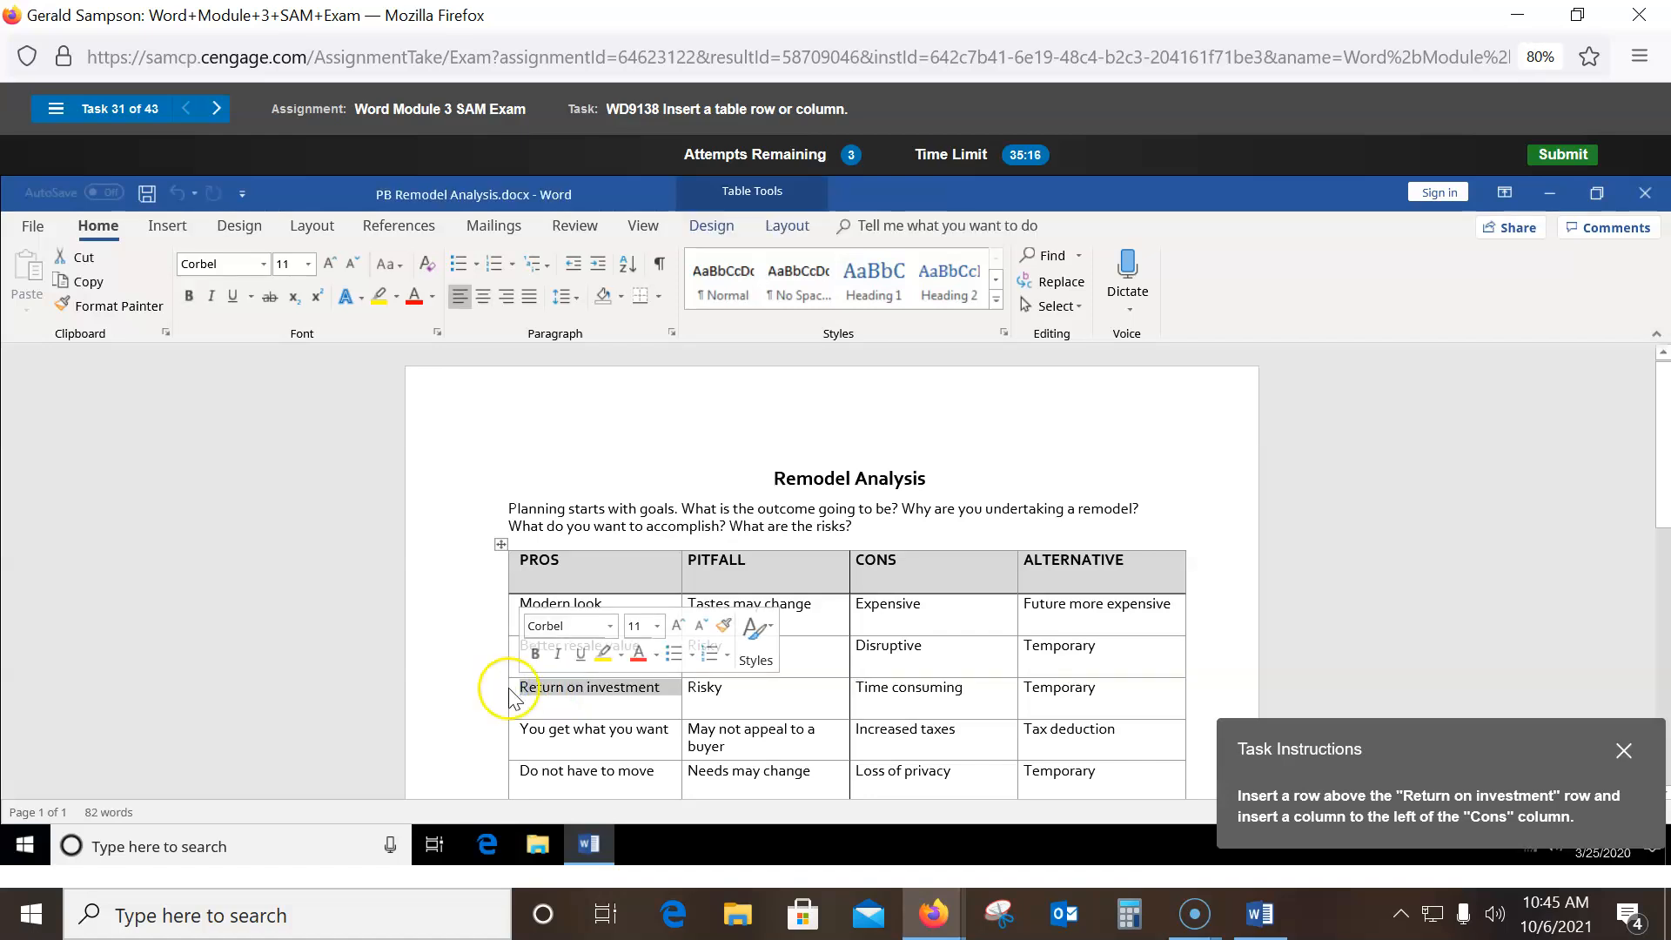
{"action": "right_click", "coordinate": [513, 698]}
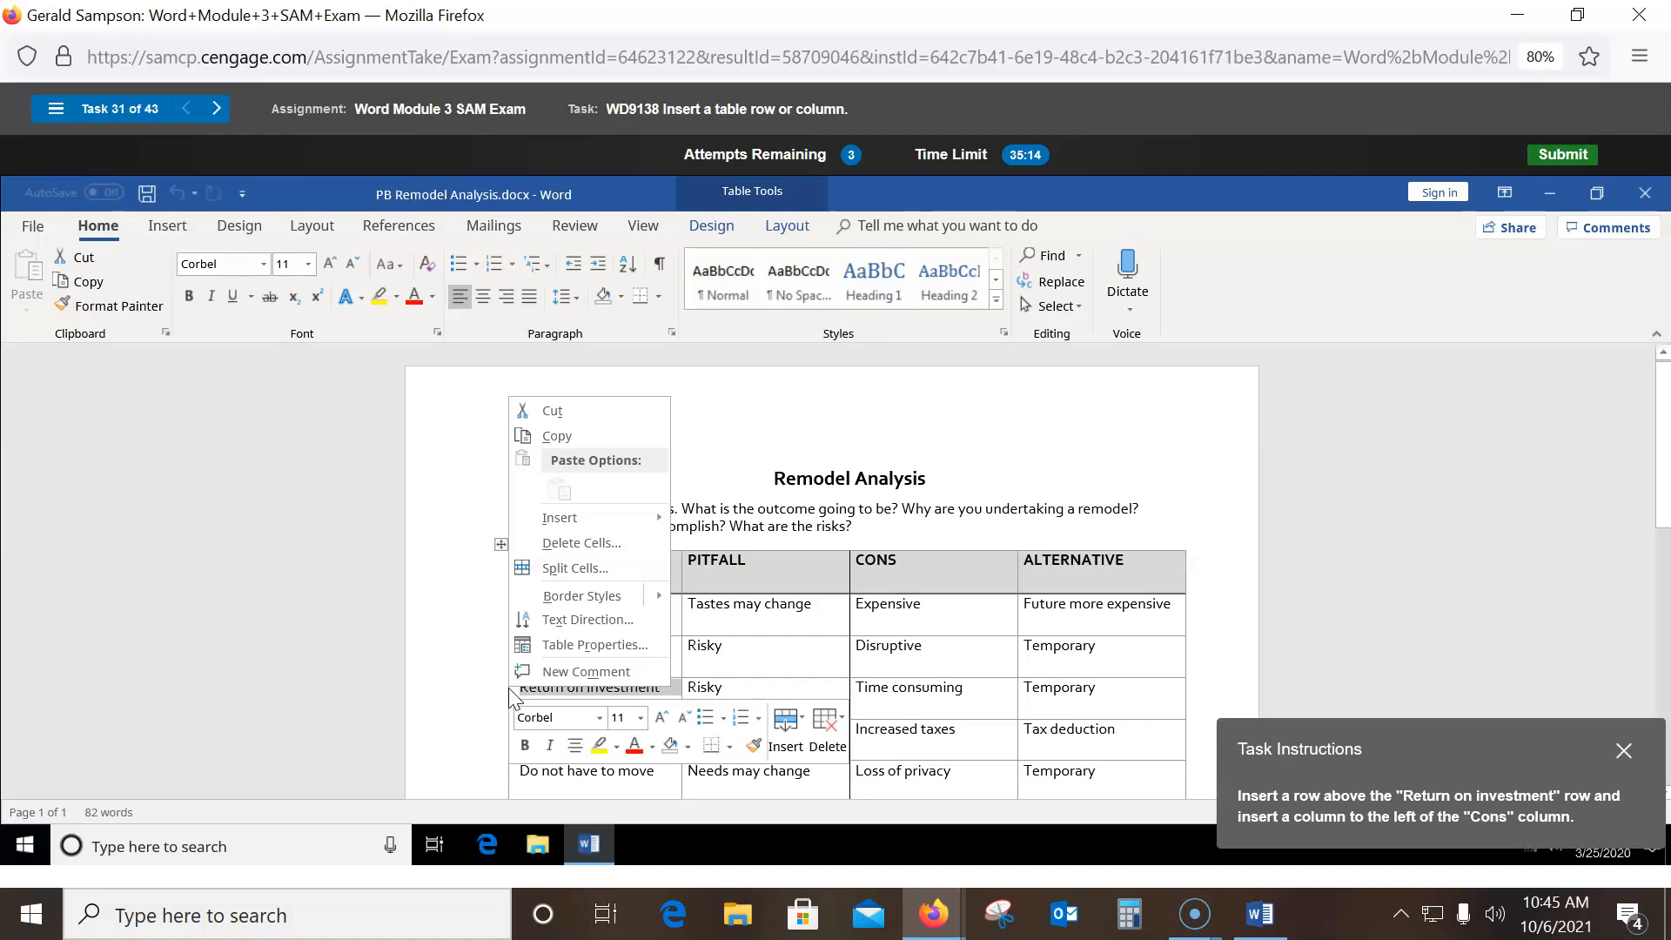
{"action": "left_click", "coordinate": [588, 523]}
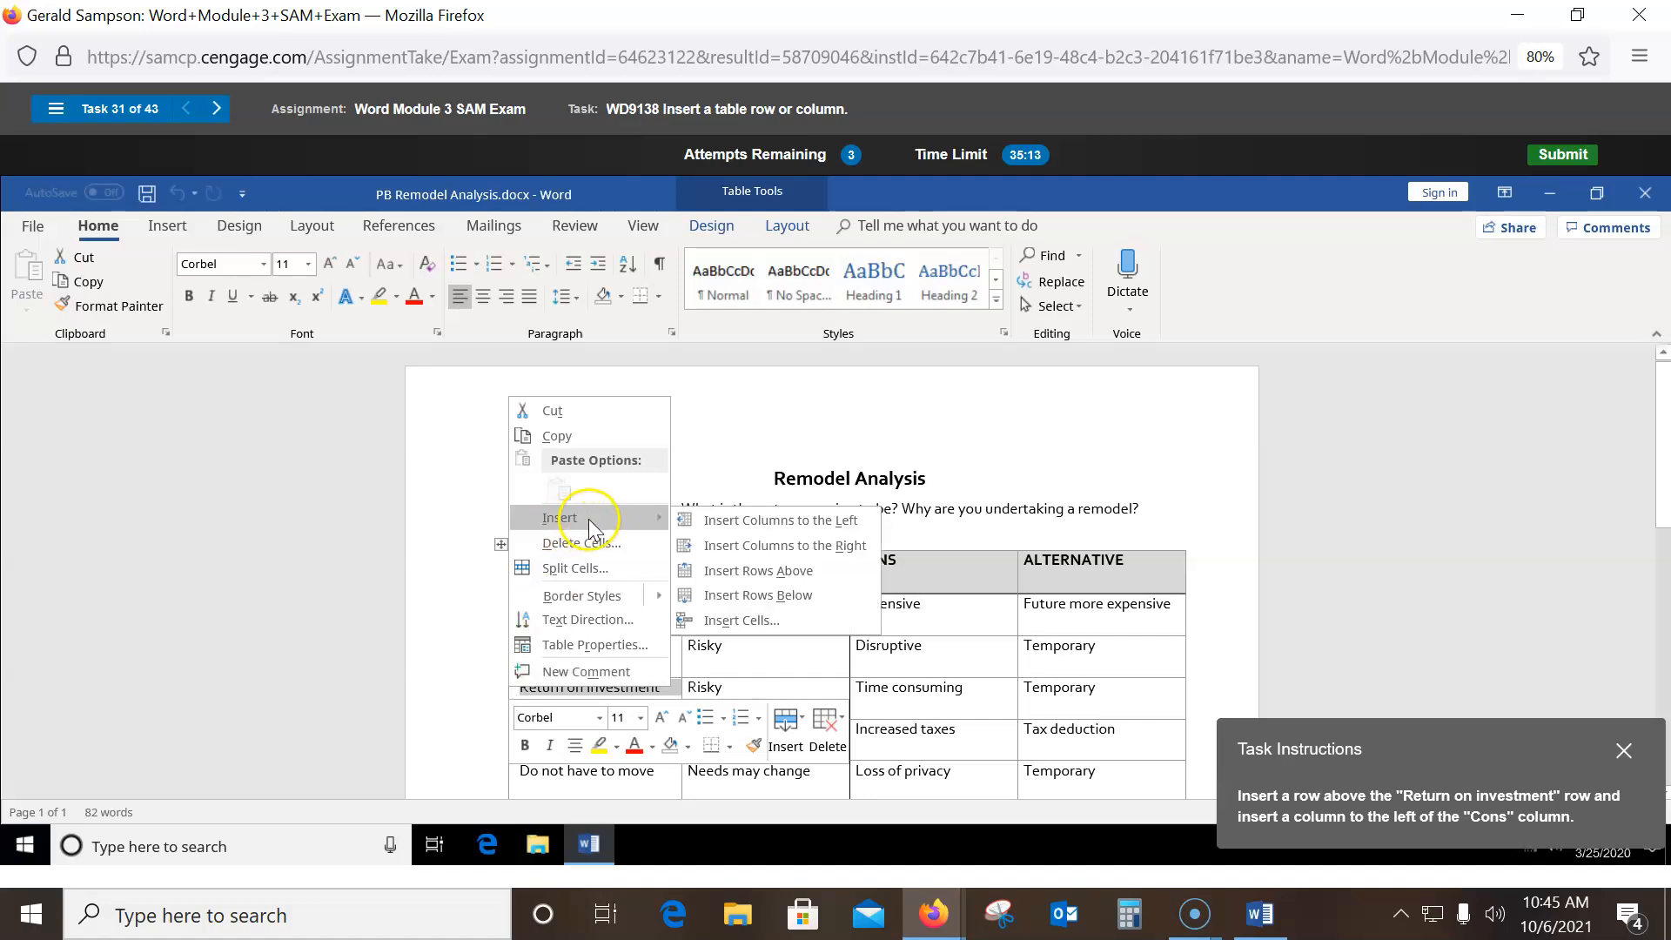
{"action": "left_click", "coordinate": [736, 571]}
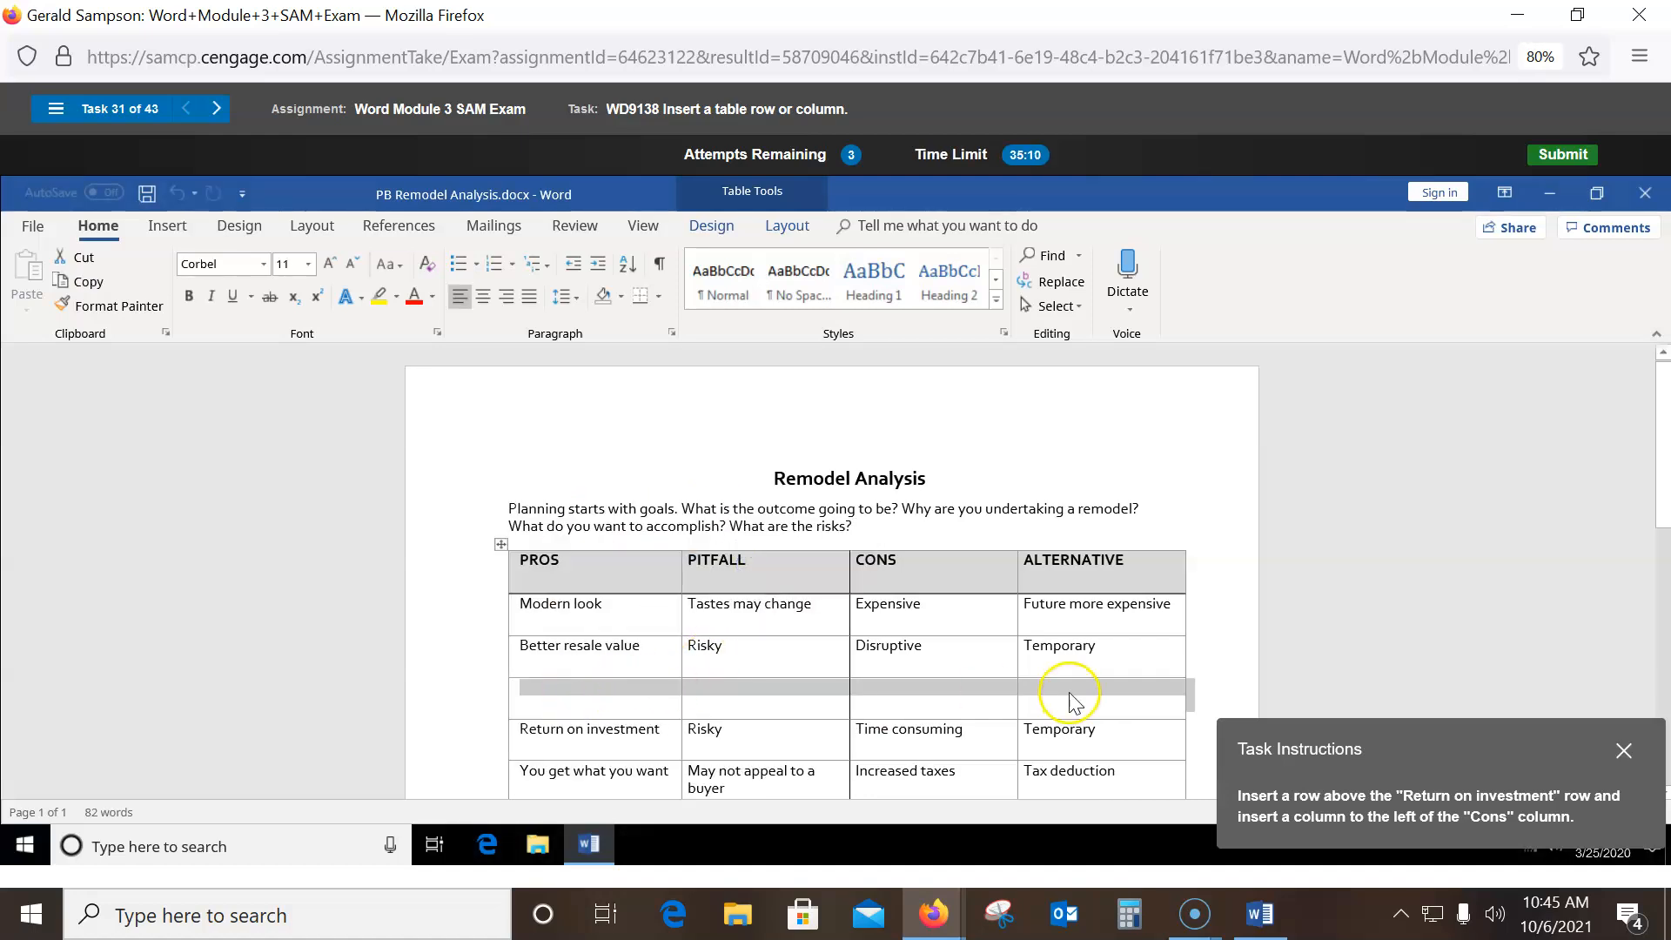
- Insert a blank column to the left of the CONS column
{"action": "left_click", "coordinate": [899, 689]}
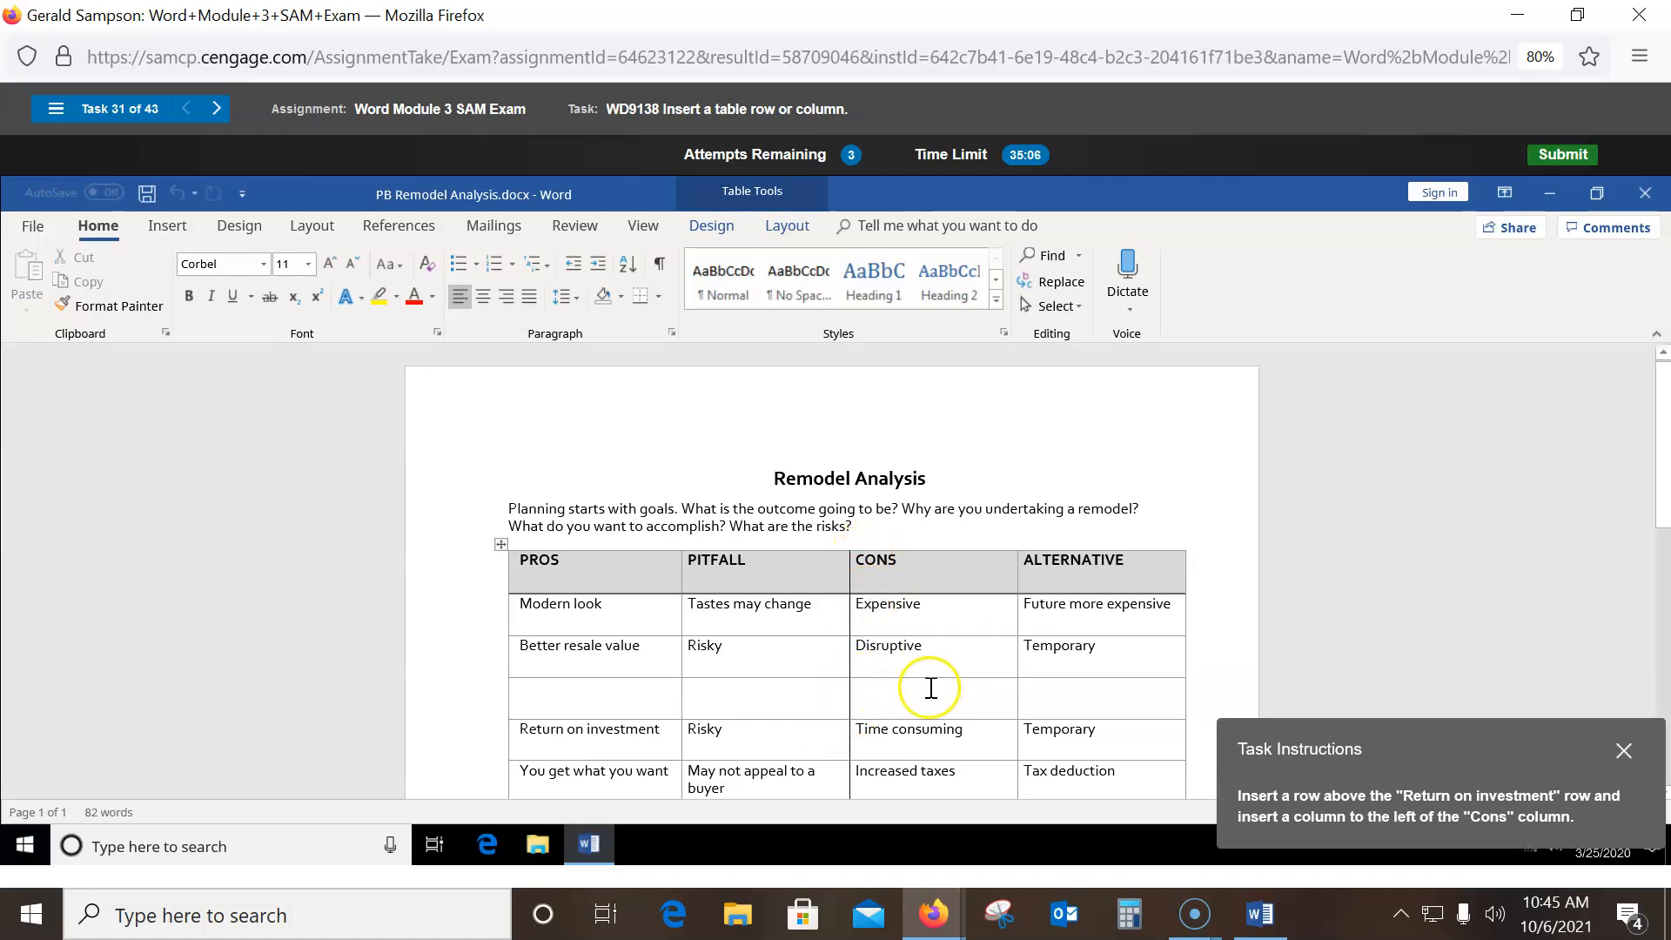
{"action": "left_click", "coordinate": [873, 694]}
{"action": "right_click", "coordinate": [873, 694]}
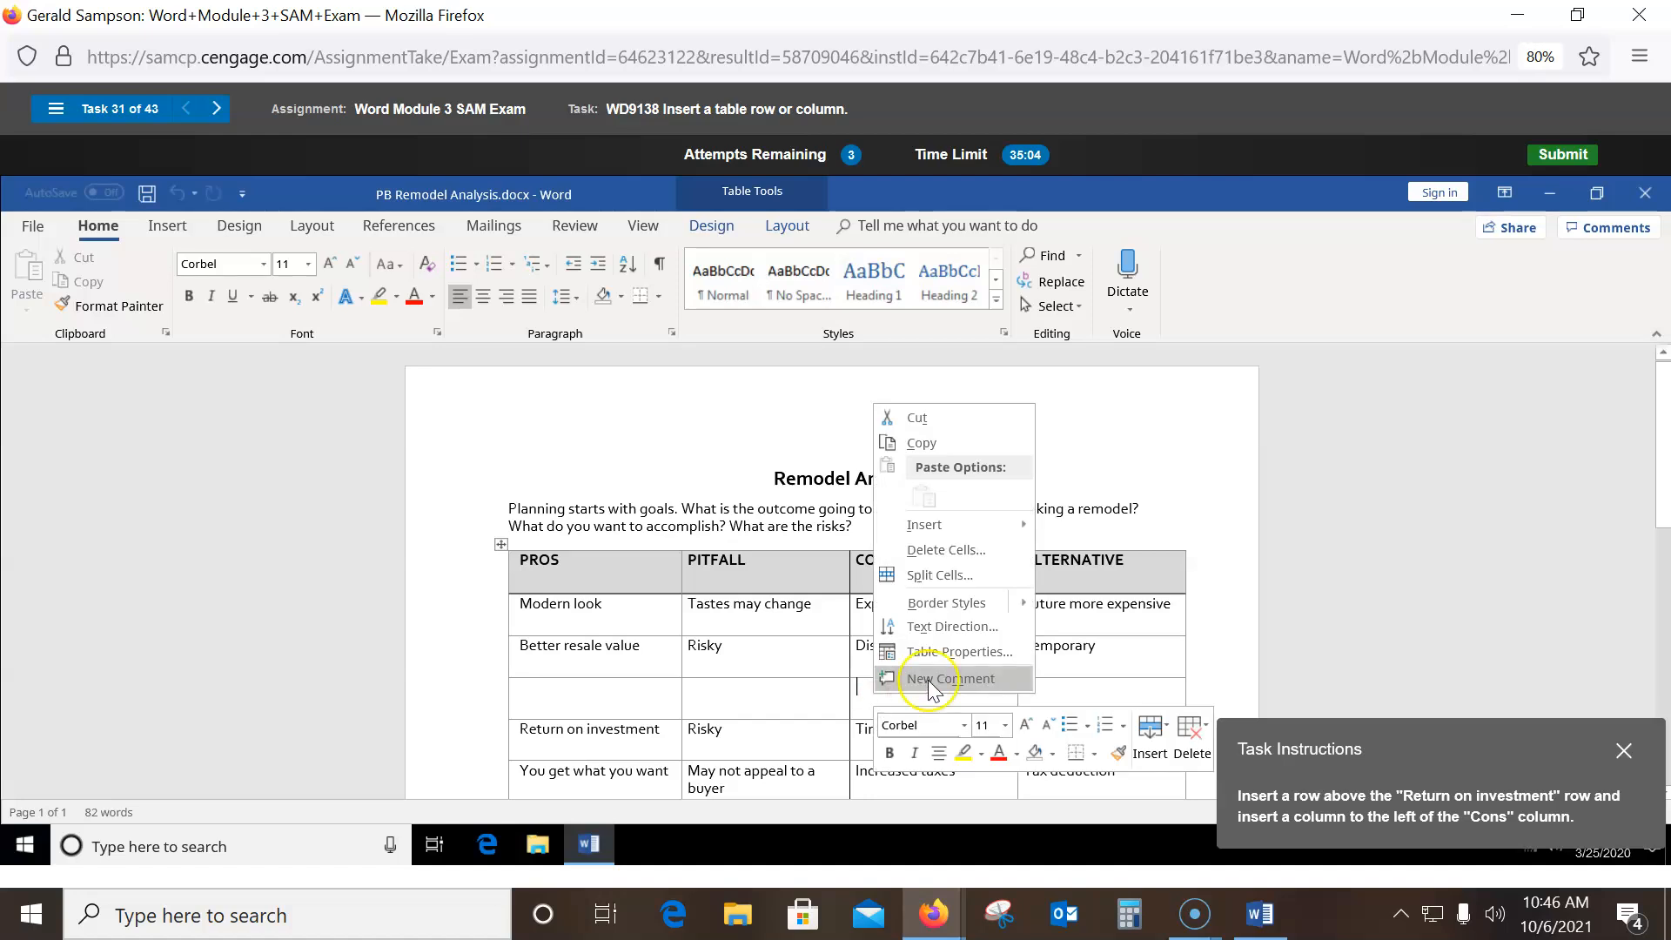
{"action": "mouse_move", "coordinate": [995, 525]}
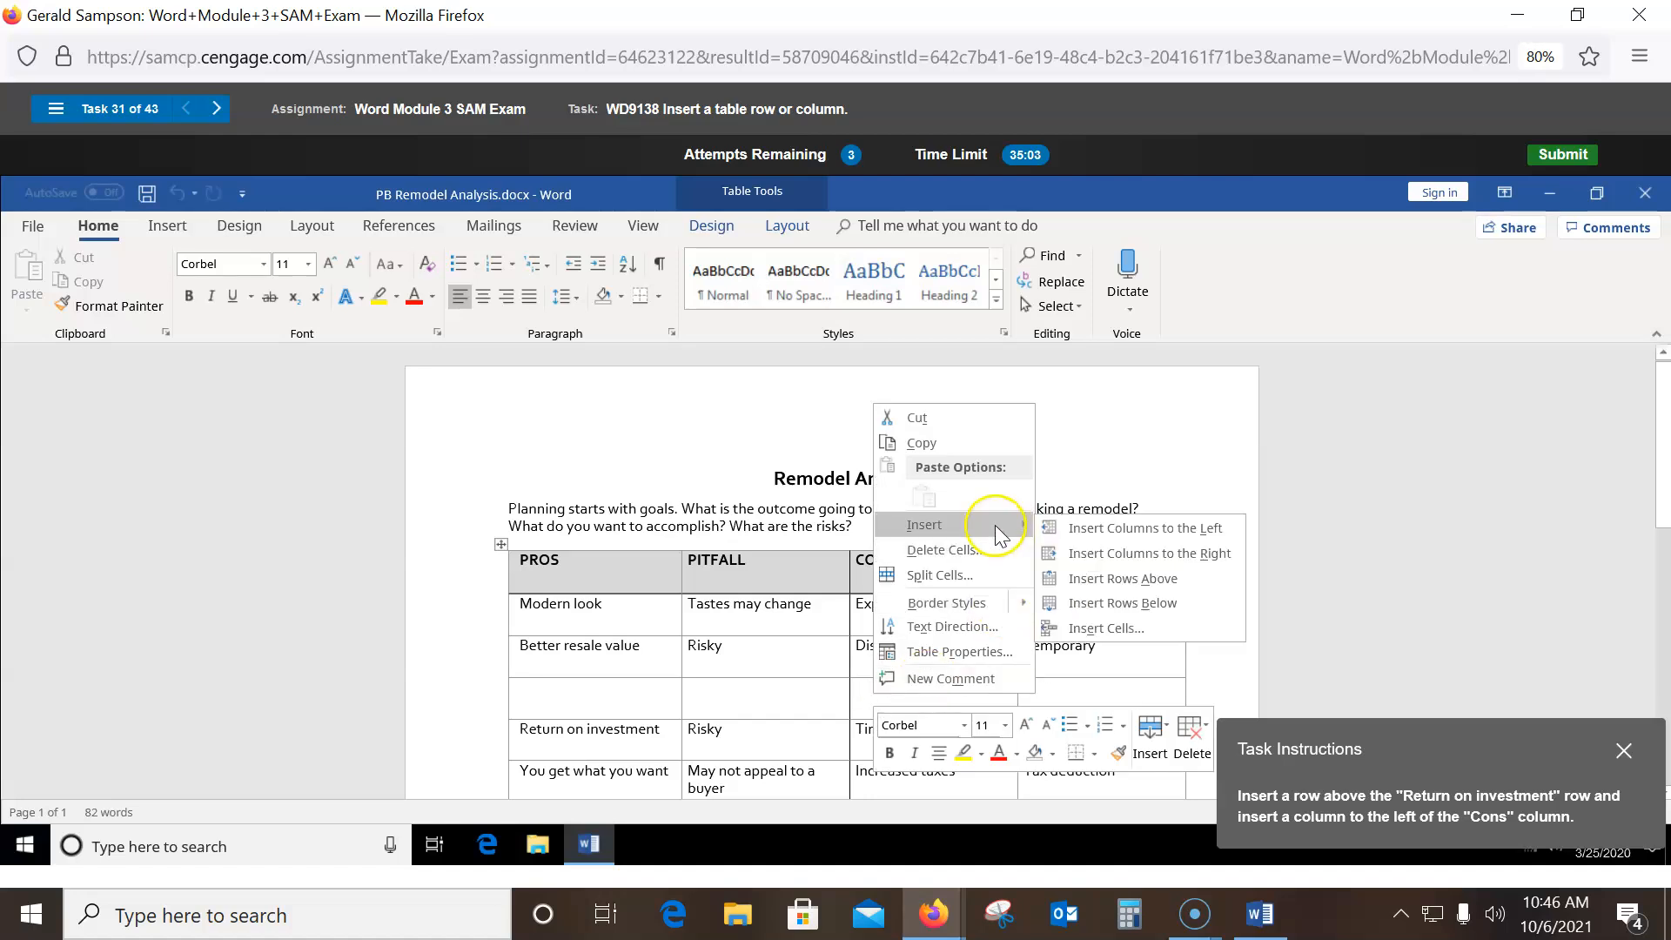
{"action": "left_click", "coordinate": [1082, 528]}
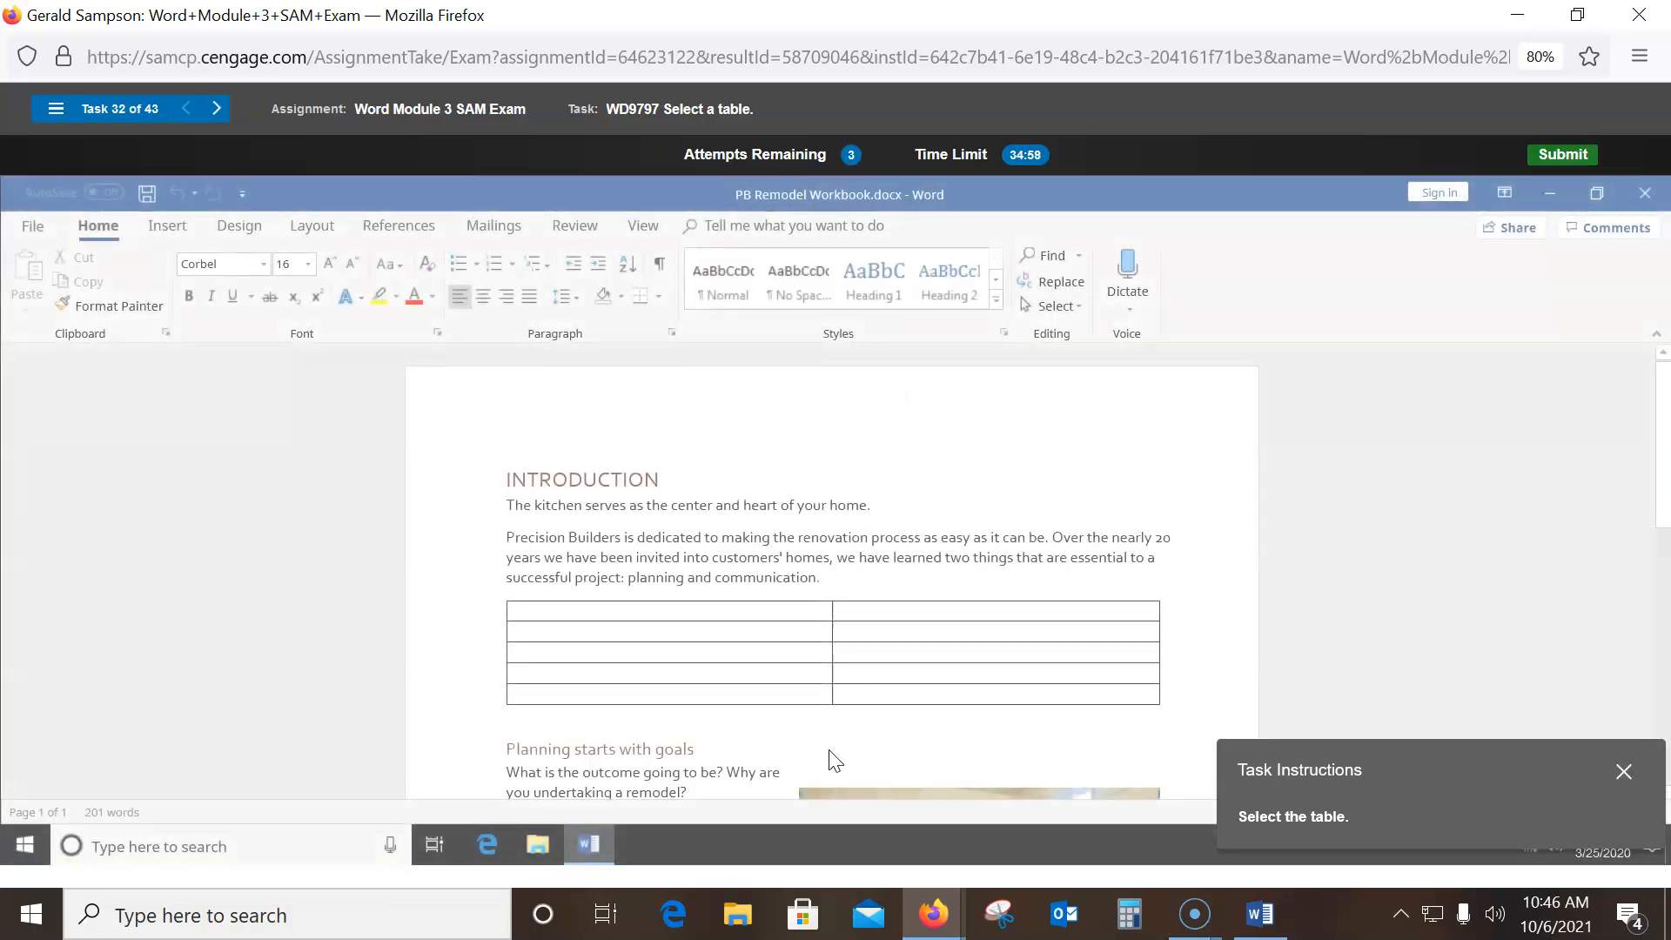
- Select the entire workbook table using its move handle
{"action": "left_click", "coordinate": [499, 594]}
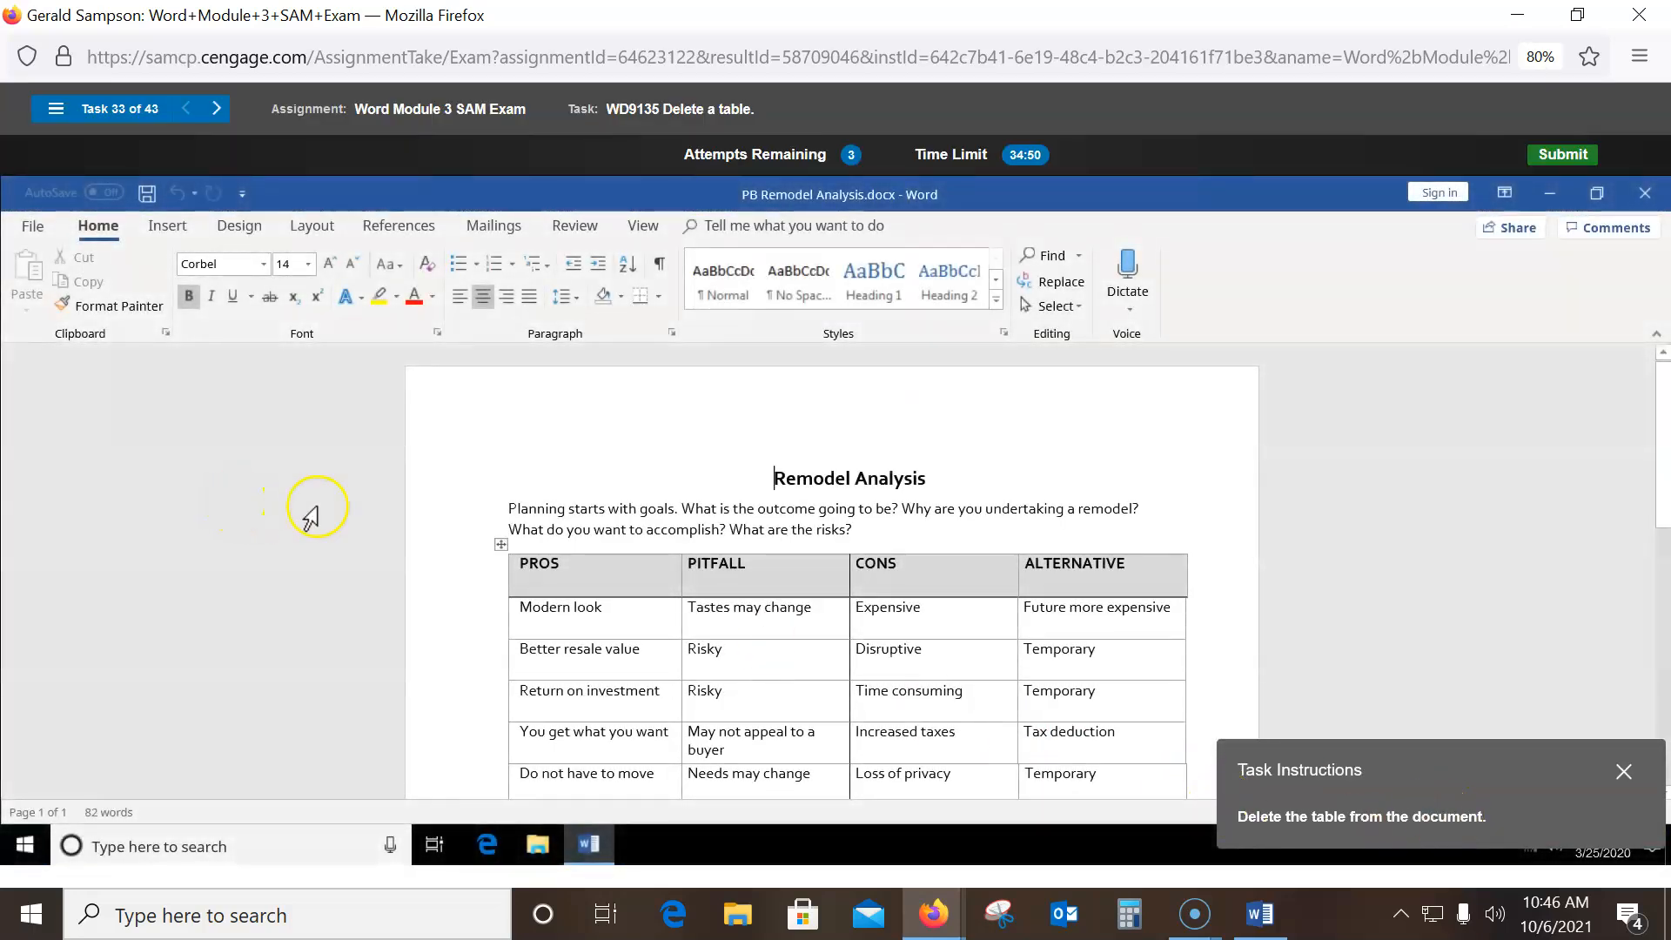
{"action": "left_click", "coordinate": [504, 552]}
{"action": "left_click", "coordinate": [500, 547]}
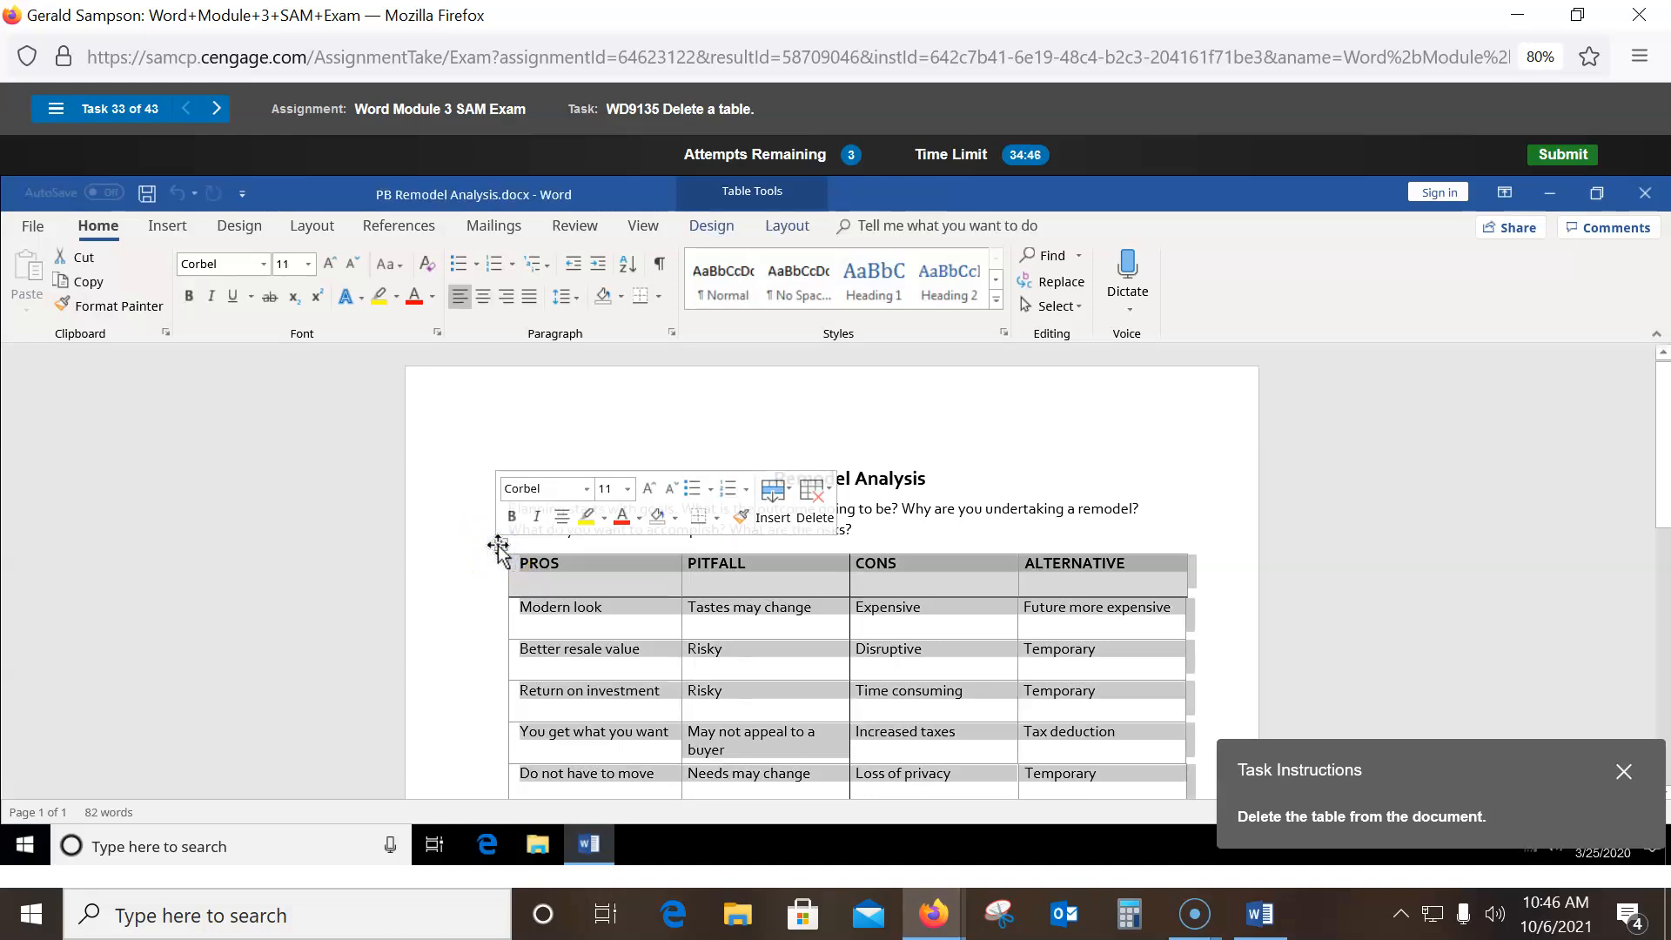
- Delete the whole pros-and-cons table from the Remodel Analysis document
{"action": "left_click", "coordinate": [637, 603]}
{"action": "right_click", "coordinate": [637, 603]}
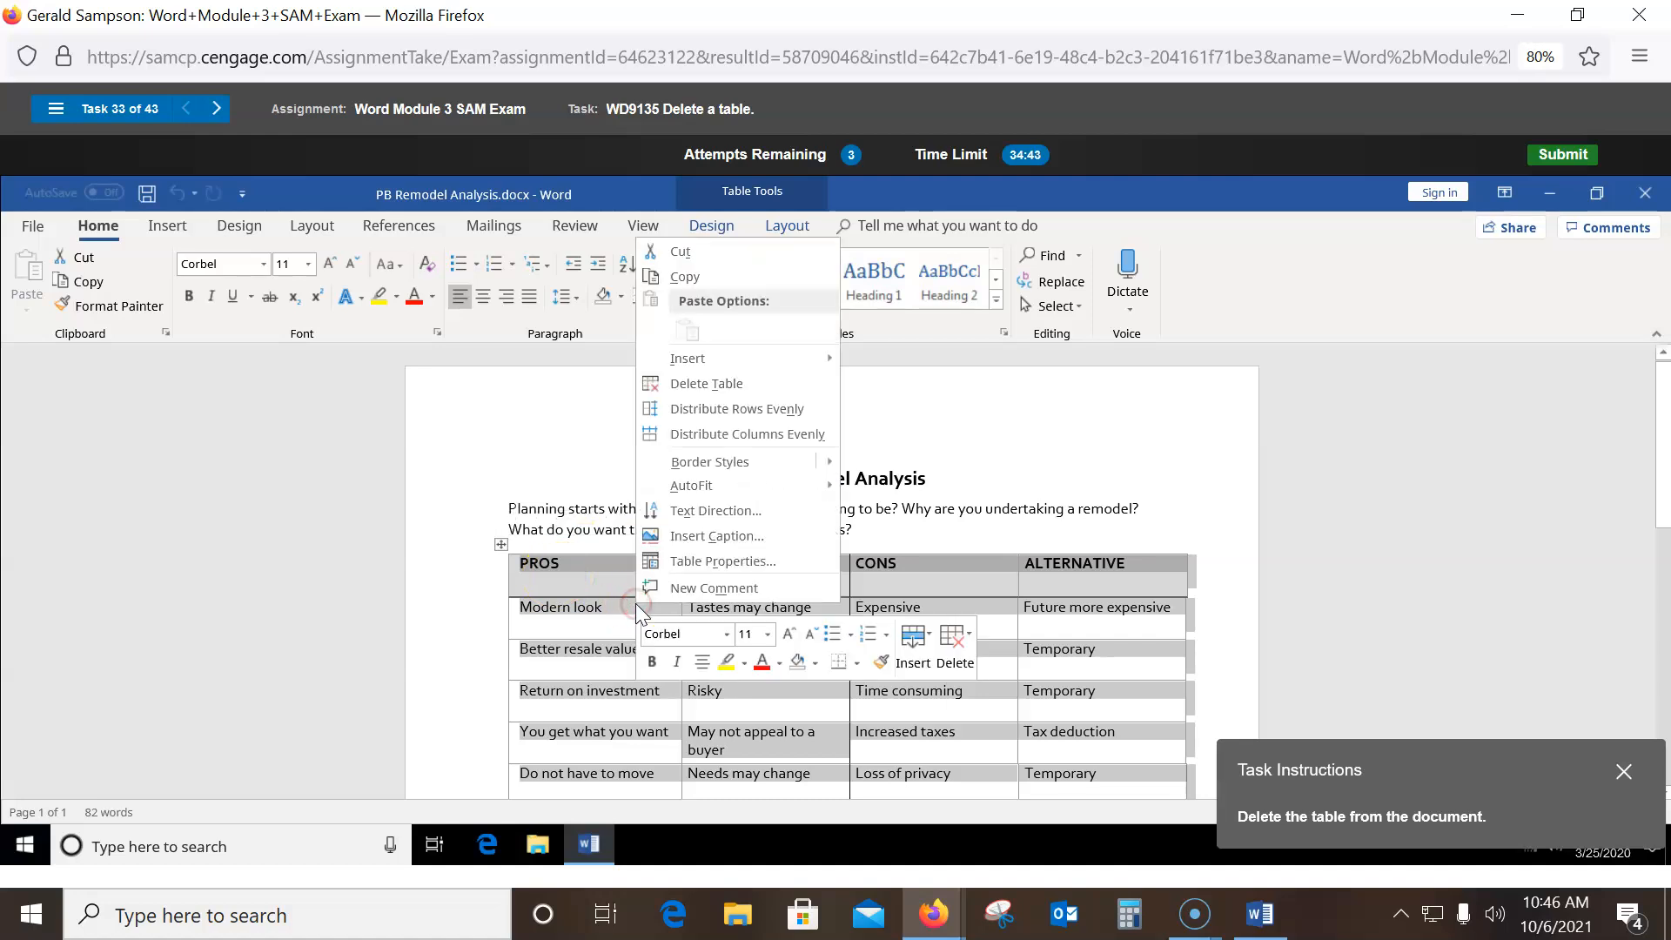
{"action": "left_click", "coordinate": [698, 387]}
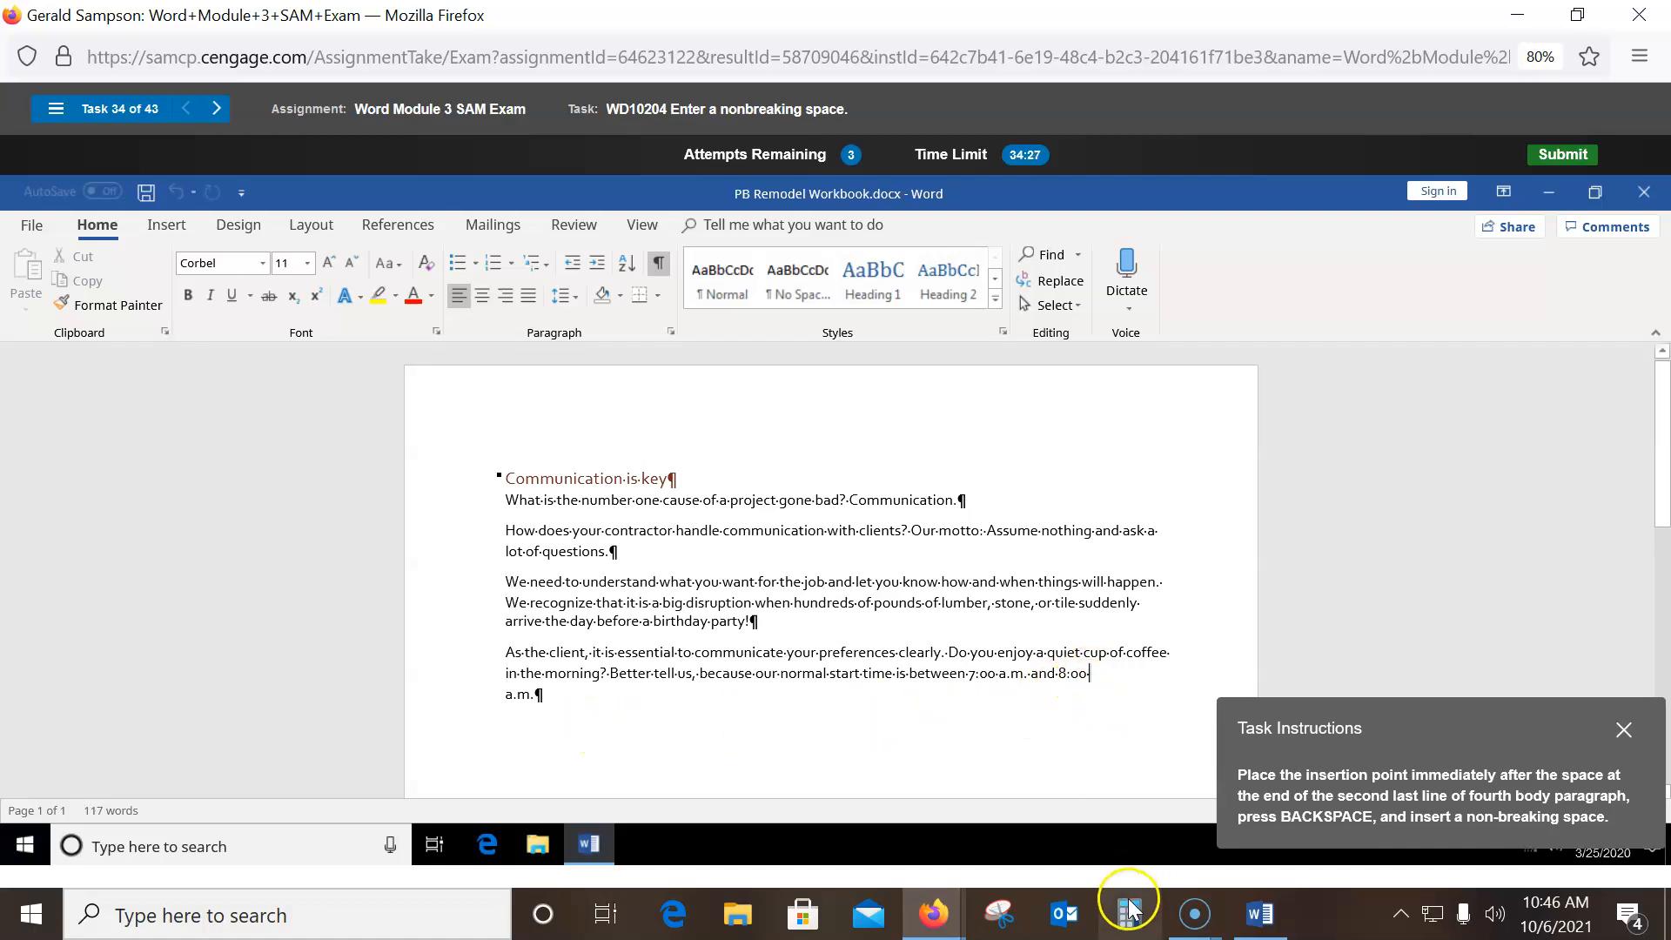
- Swap the ordinary space after 8:oo for a non-breaking space (Ctrl+Shift+Space)
{"action": "key", "text": "BackSpace"}
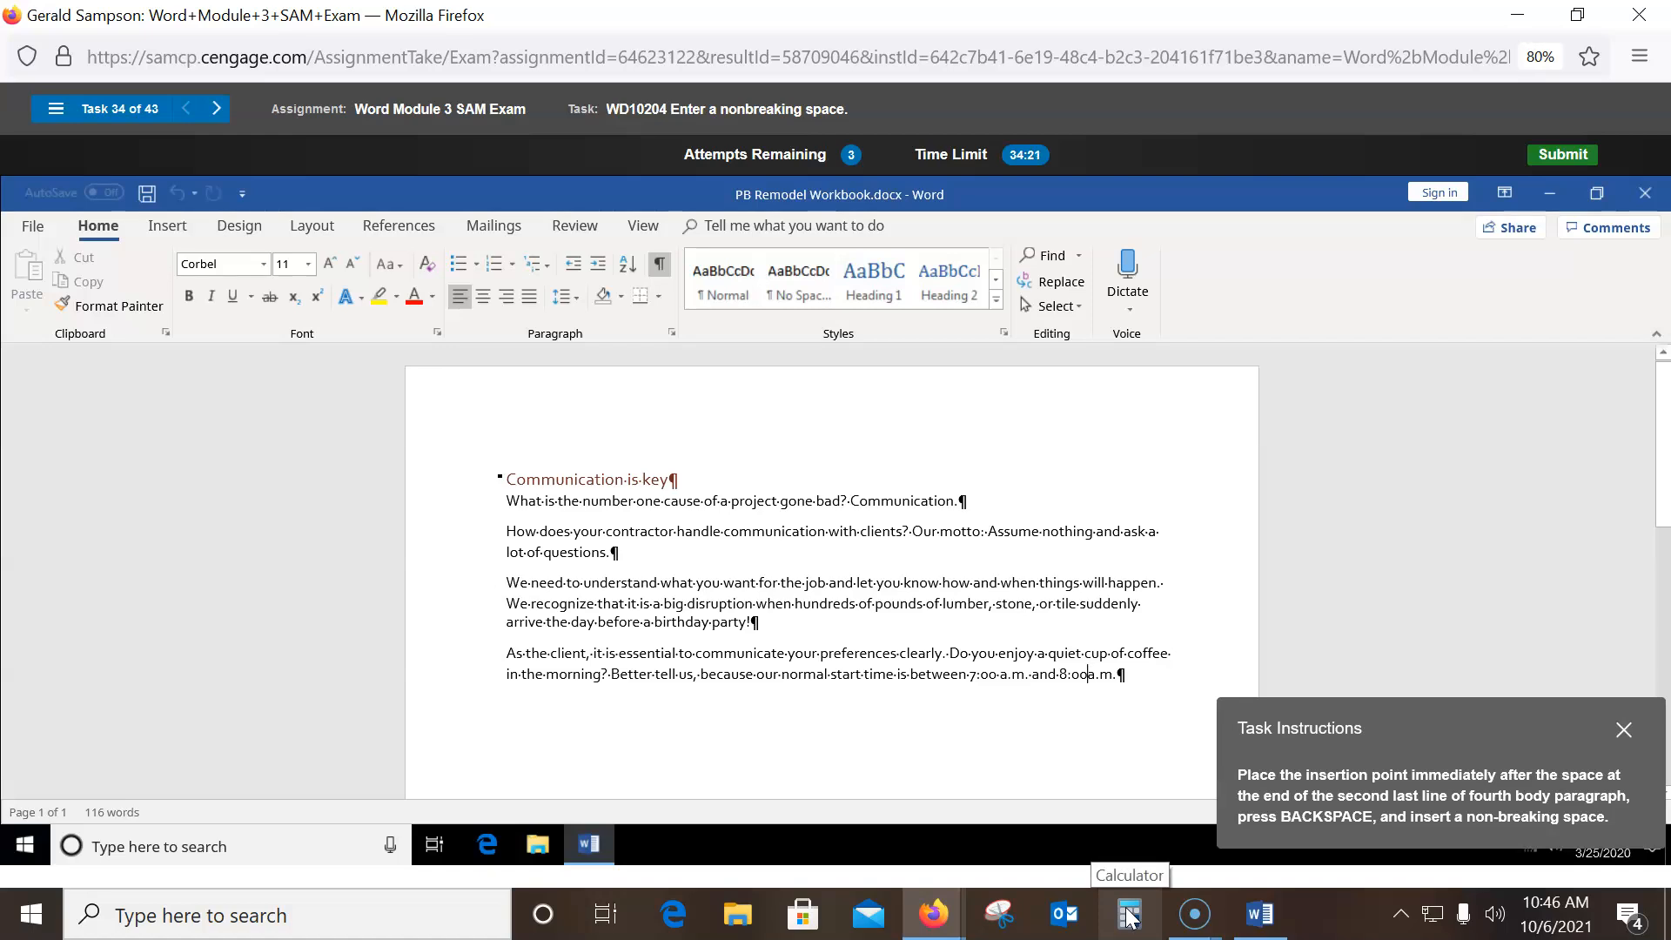
{"action": "key", "text": "ctrl+shift+space"}
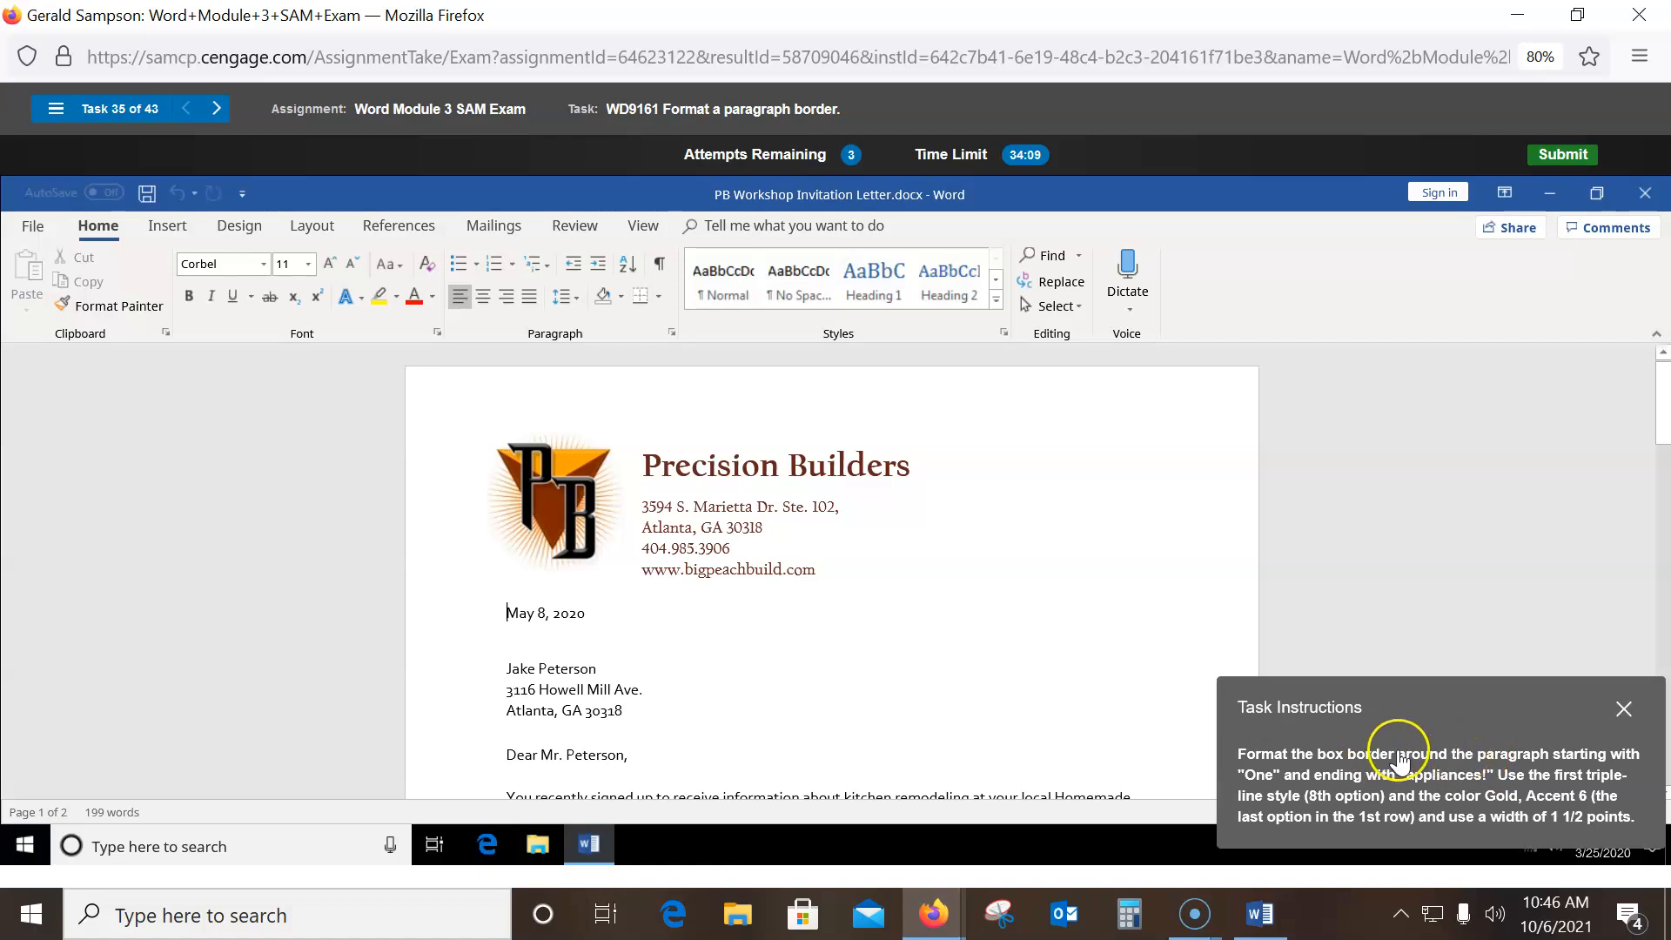
- Give the One lucky winner paragraph a triple-line, Gold Accent 6, 1½ pt border in Borders and Shading
{"action": "scroll", "coordinate": [843, 580], "scroll_direction": "down", "scroll_amount": 1}
{"action": "scroll", "coordinate": [844, 580], "scroll_direction": "down", "scroll_amount": 2}
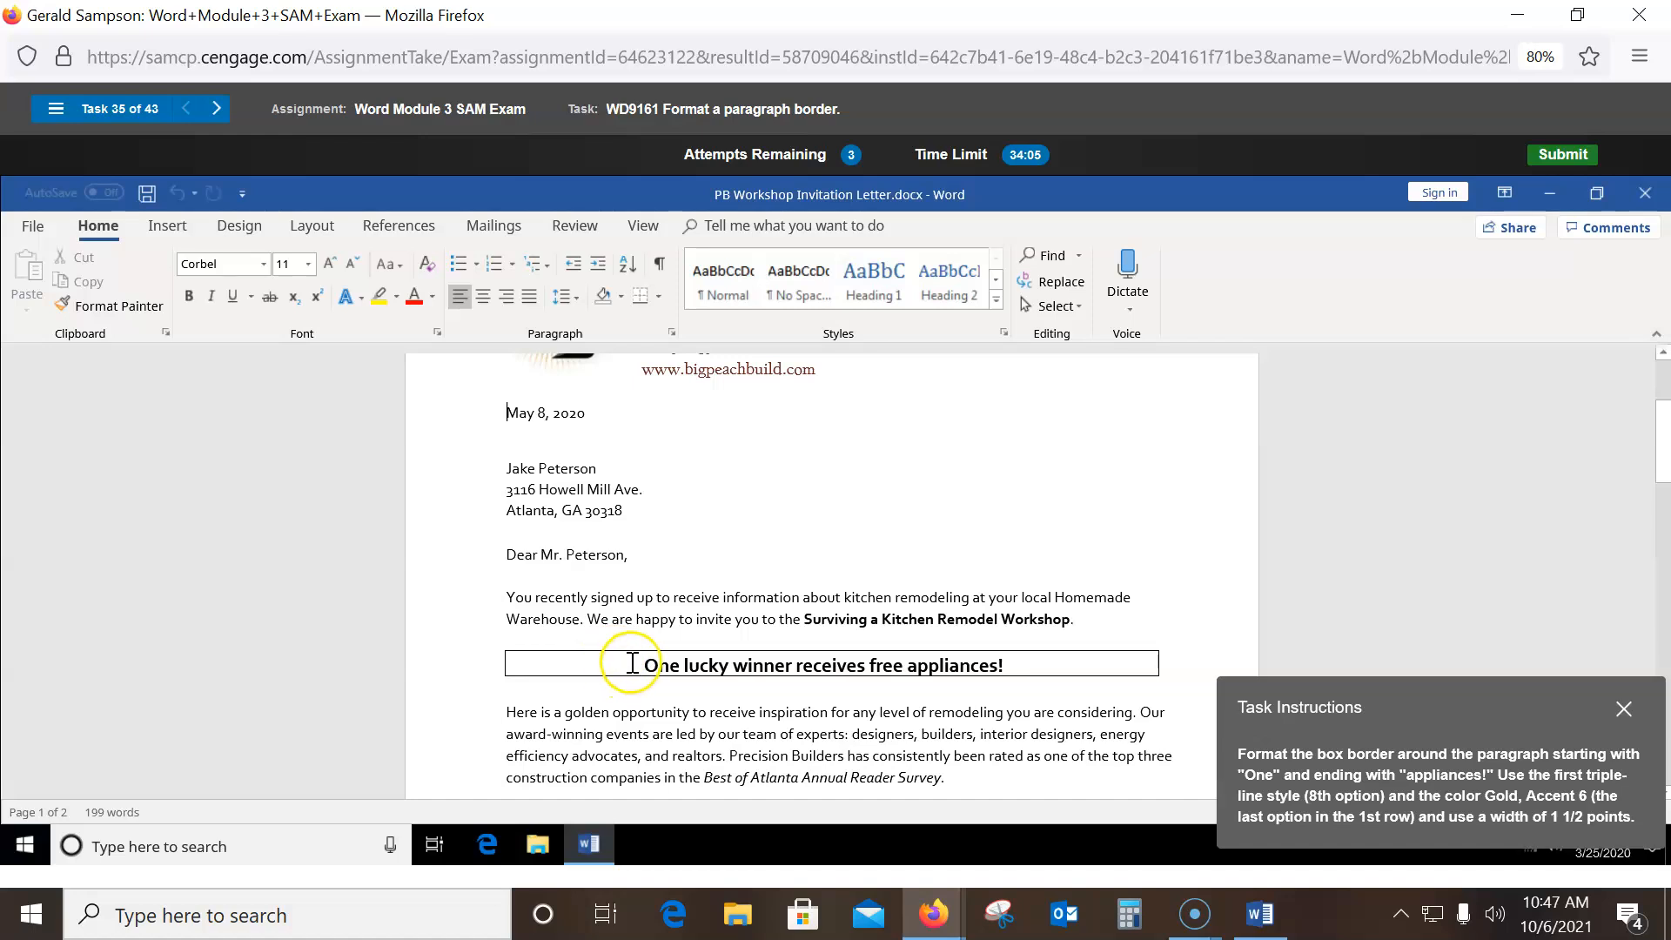
{"action": "left_click", "coordinate": [633, 654]}
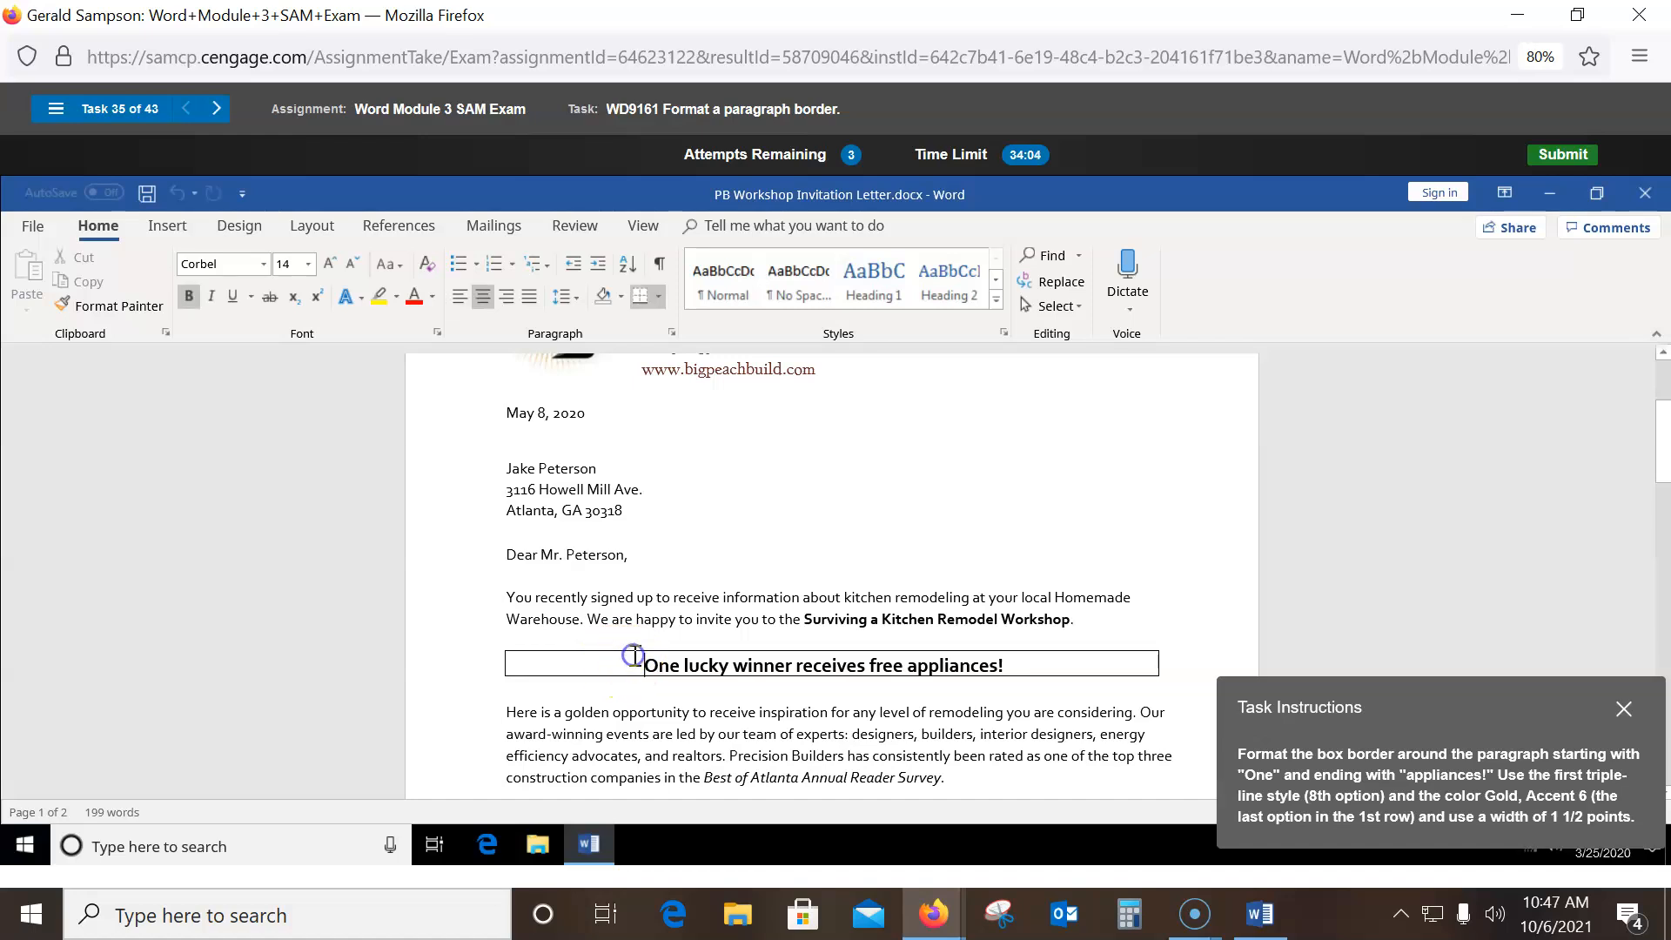
{"action": "left_click", "coordinate": [660, 298]}
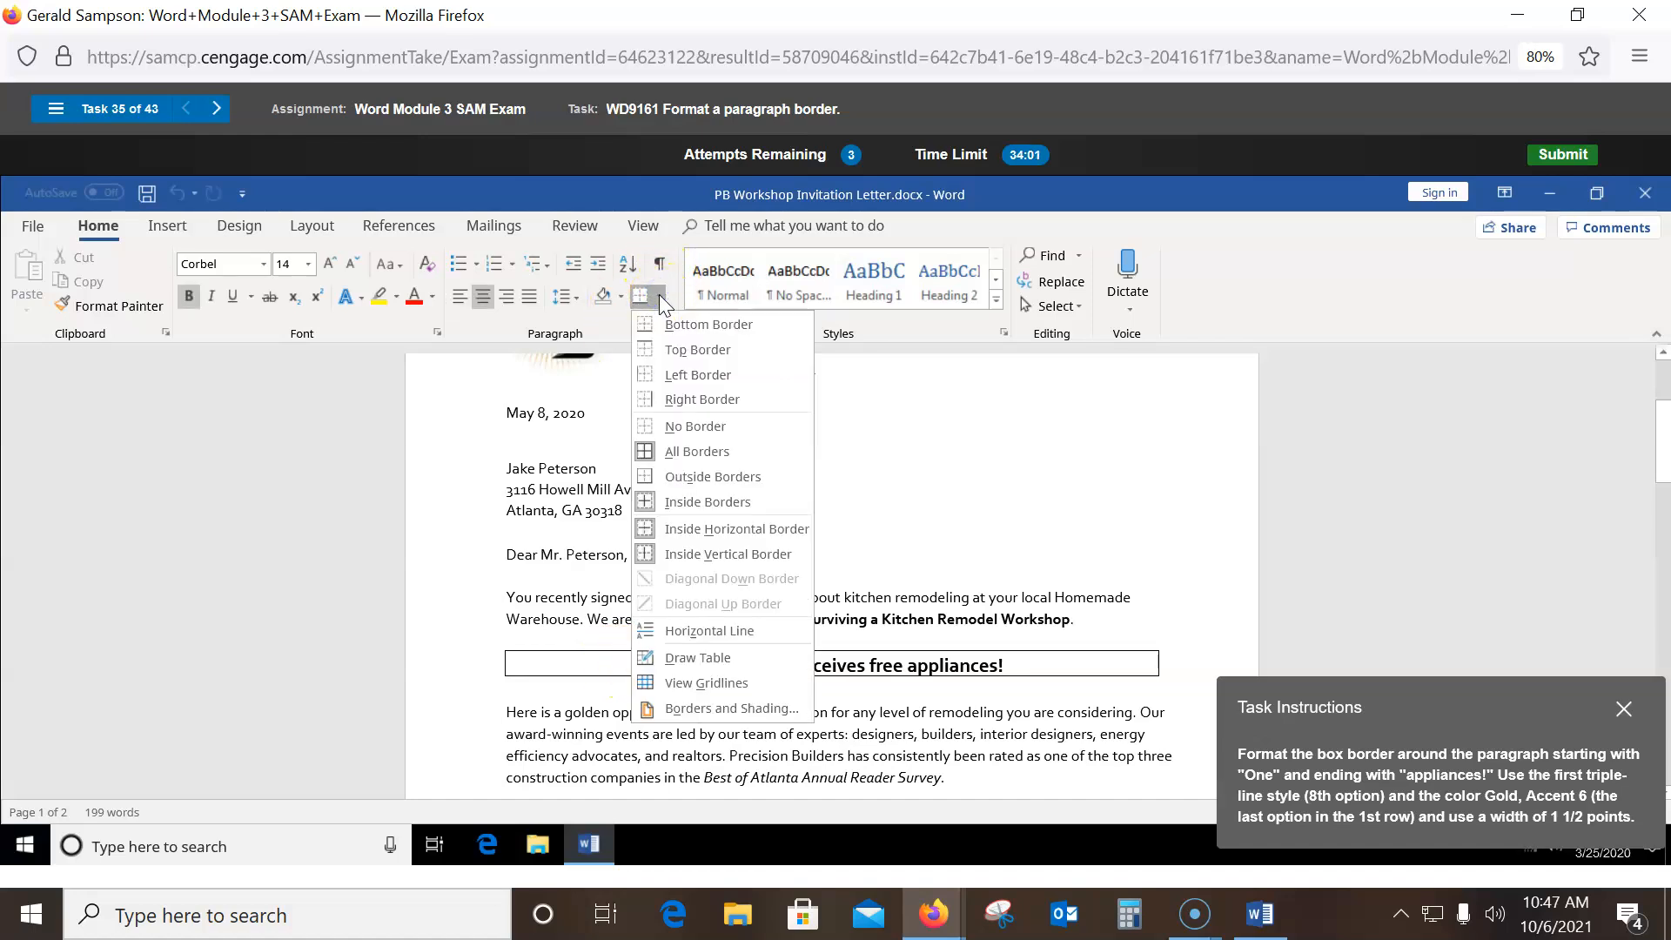
{"action": "left_click", "coordinate": [662, 721]}
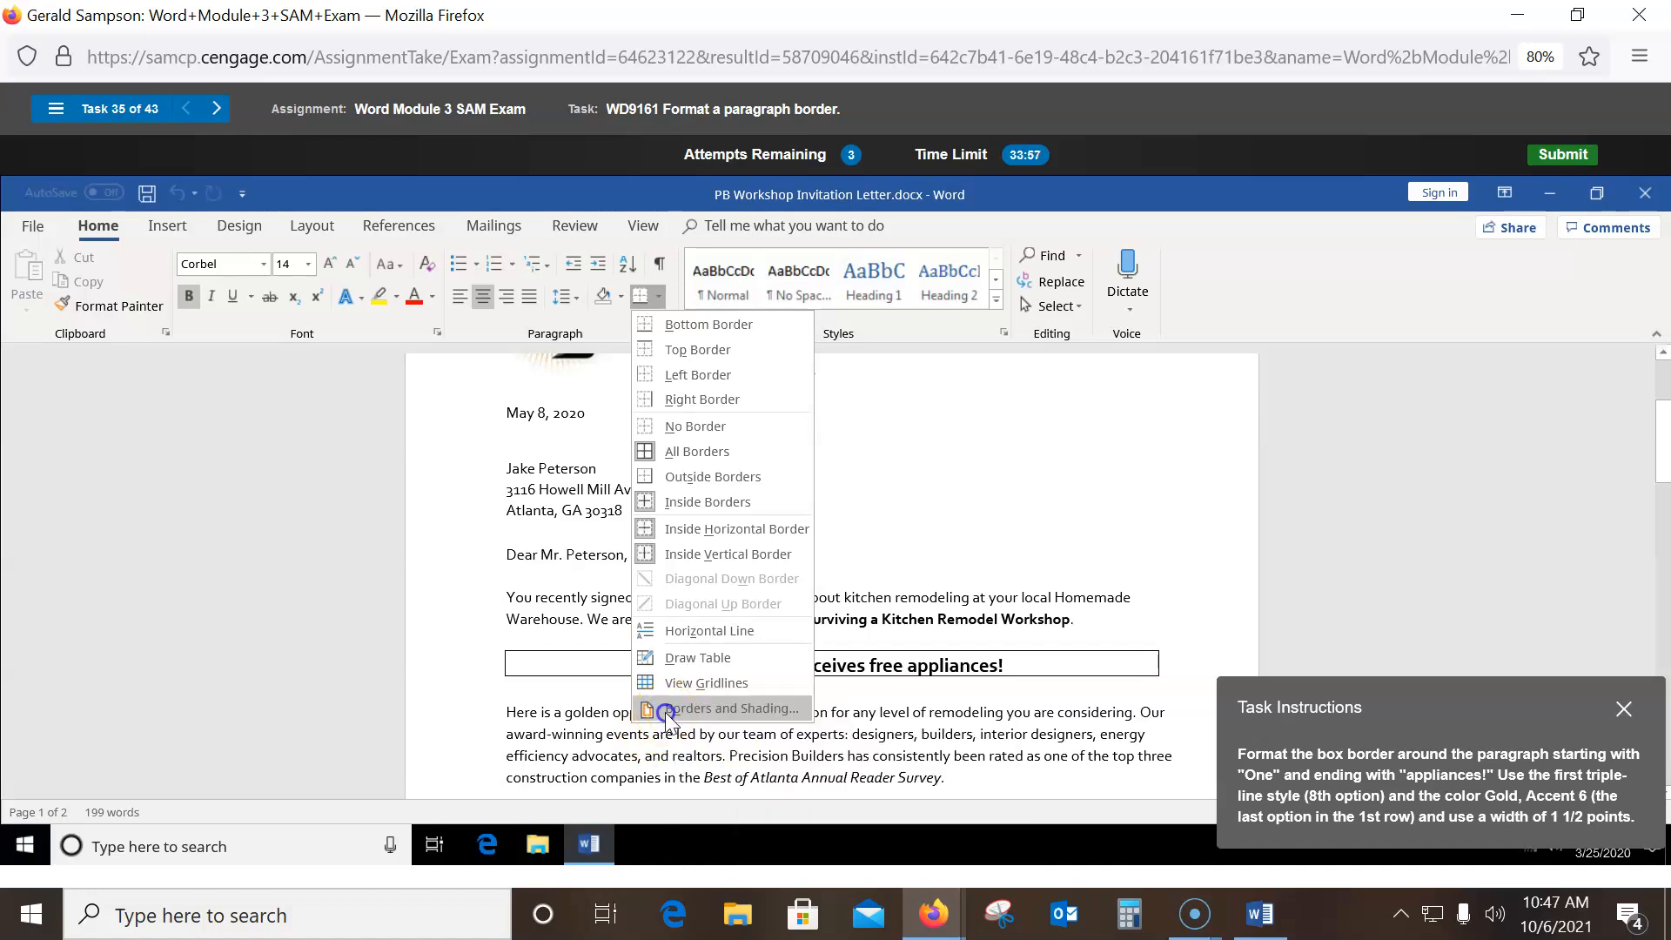
{"action": "left_click", "coordinate": [821, 493]}
{"action": "left_click", "coordinate": [739, 490]}
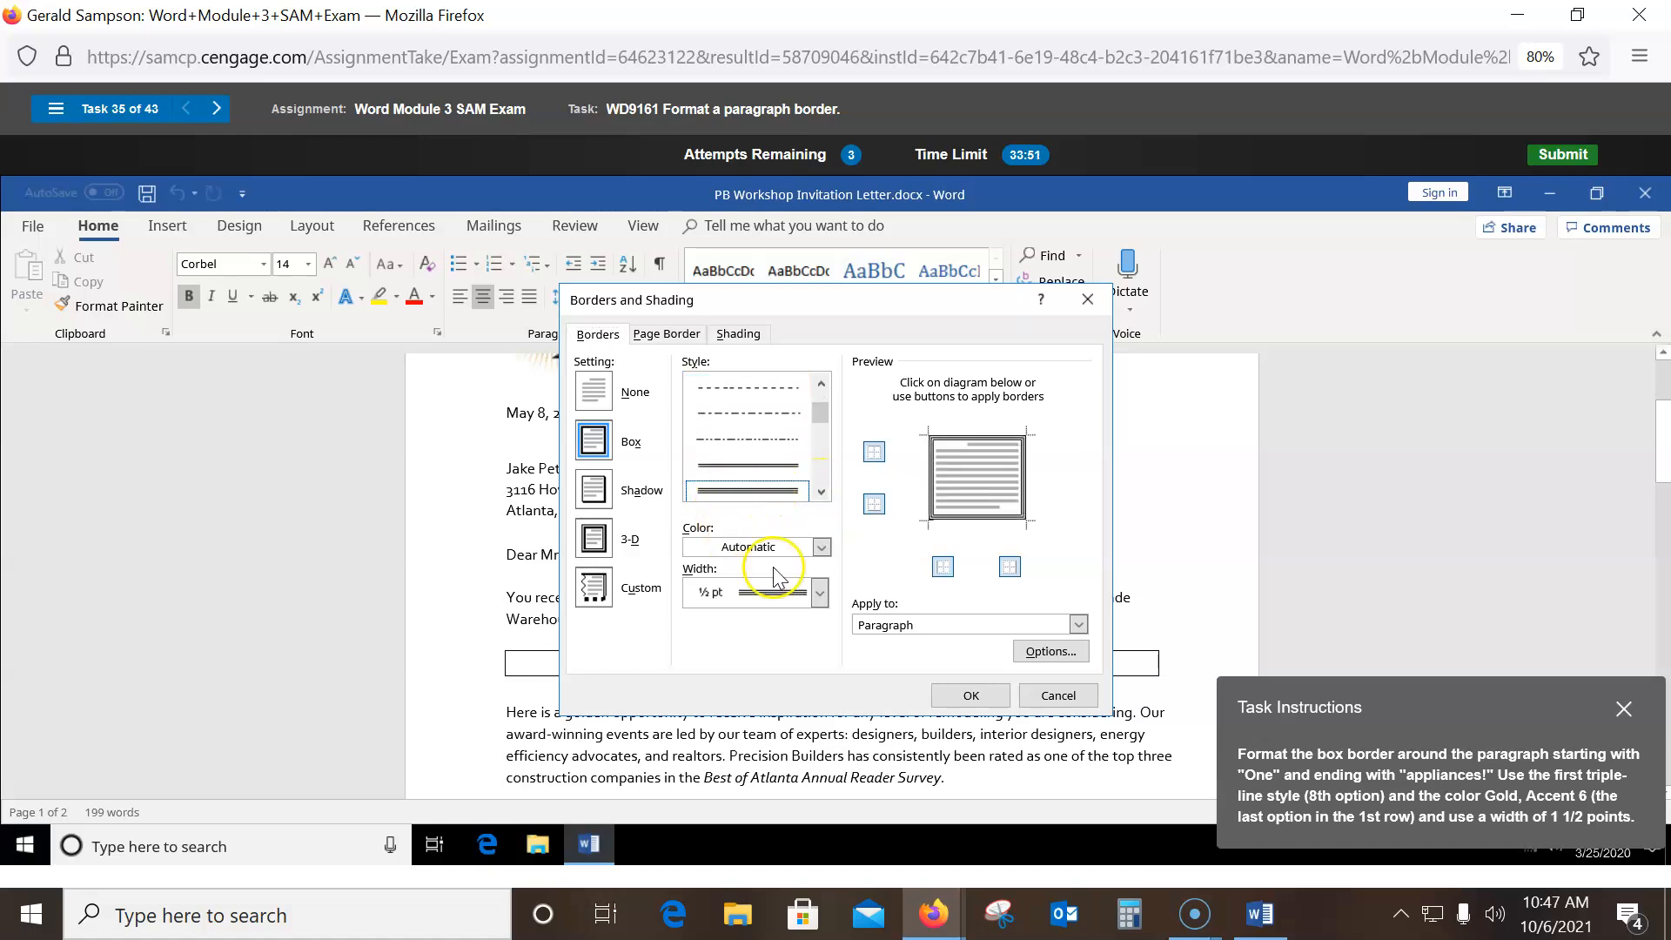
{"action": "left_click", "coordinate": [820, 547]}
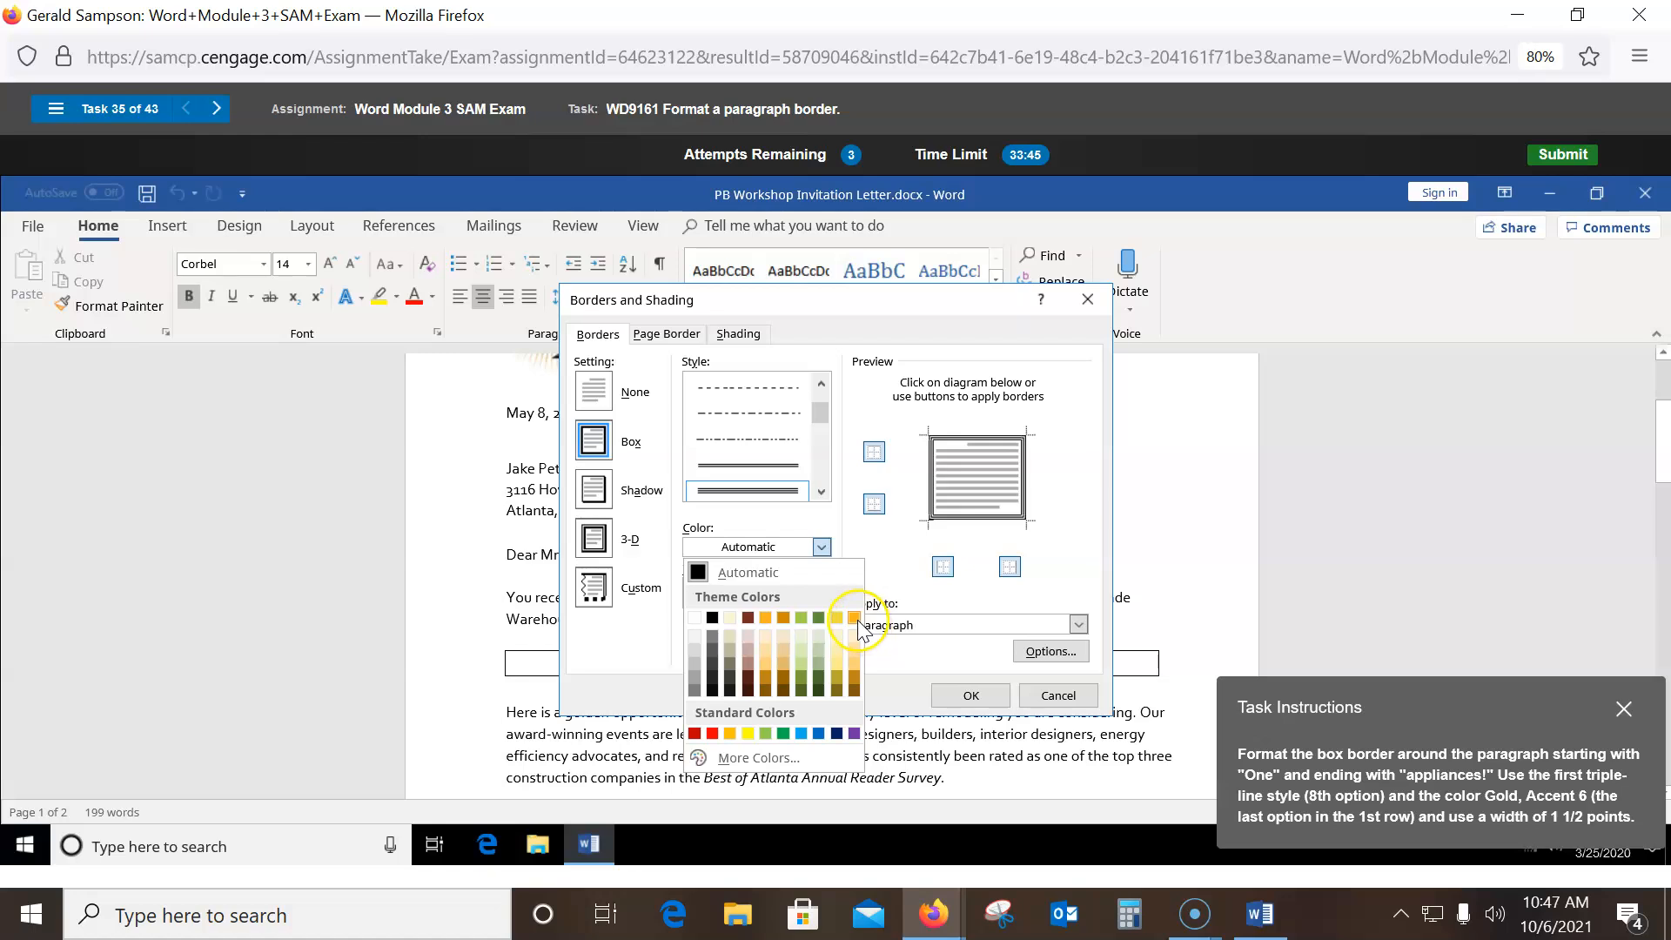
{"action": "left_click", "coordinate": [854, 619]}
{"action": "left_click", "coordinate": [816, 596]}
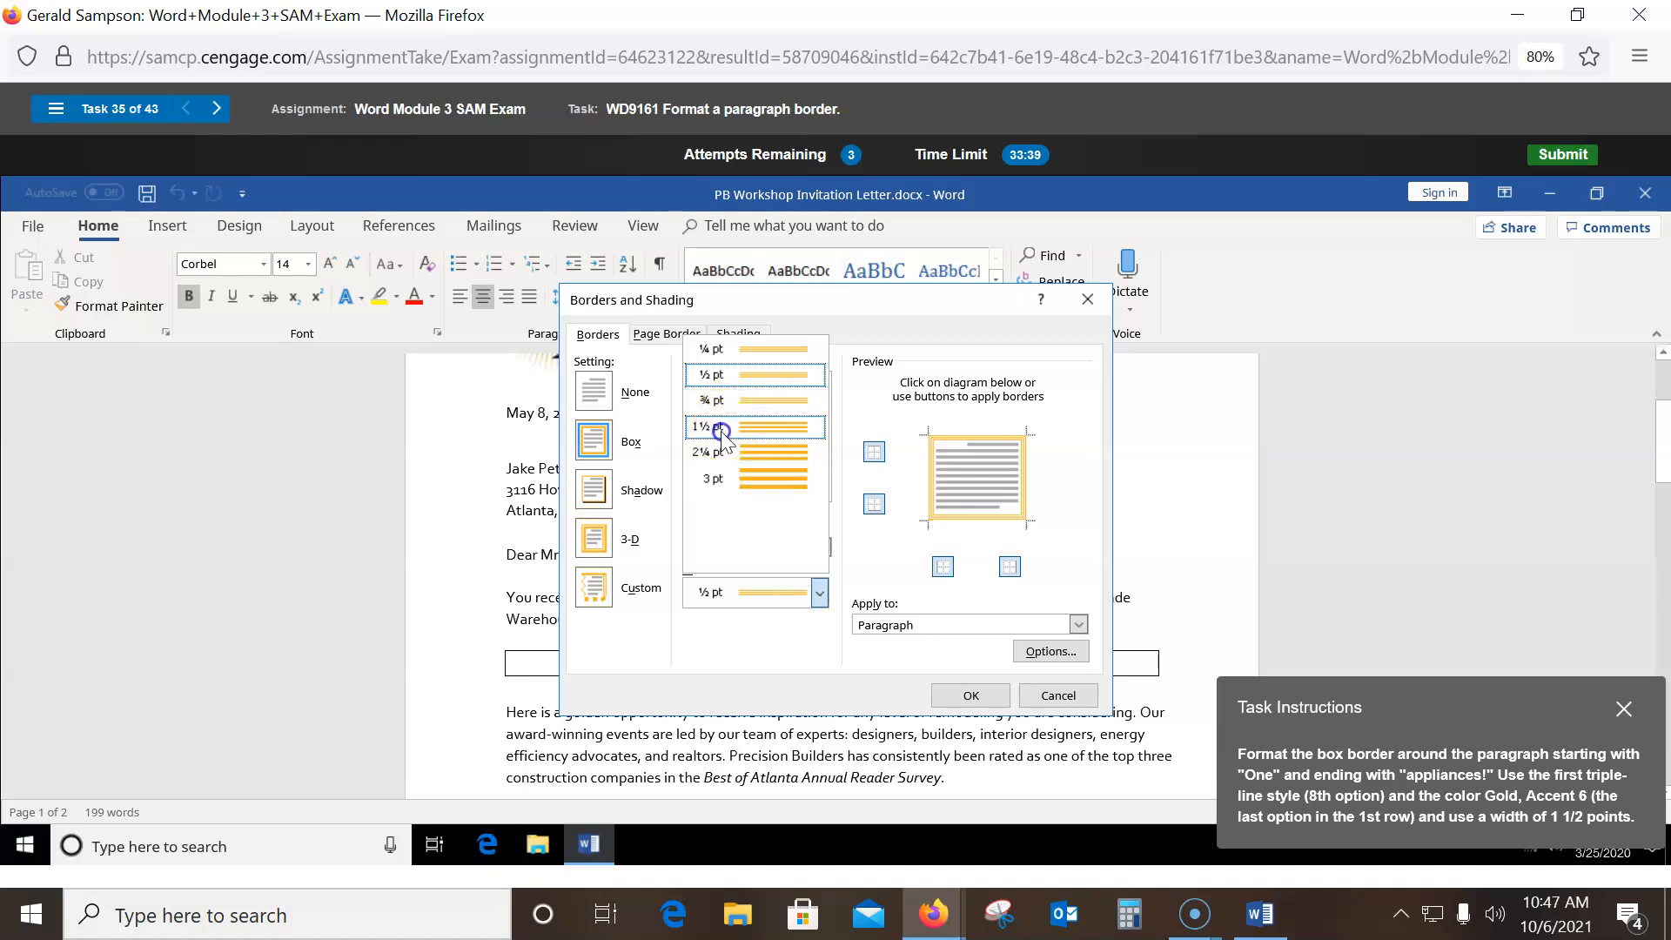
{"action": "left_click", "coordinate": [721, 429]}
{"action": "left_click", "coordinate": [970, 695]}
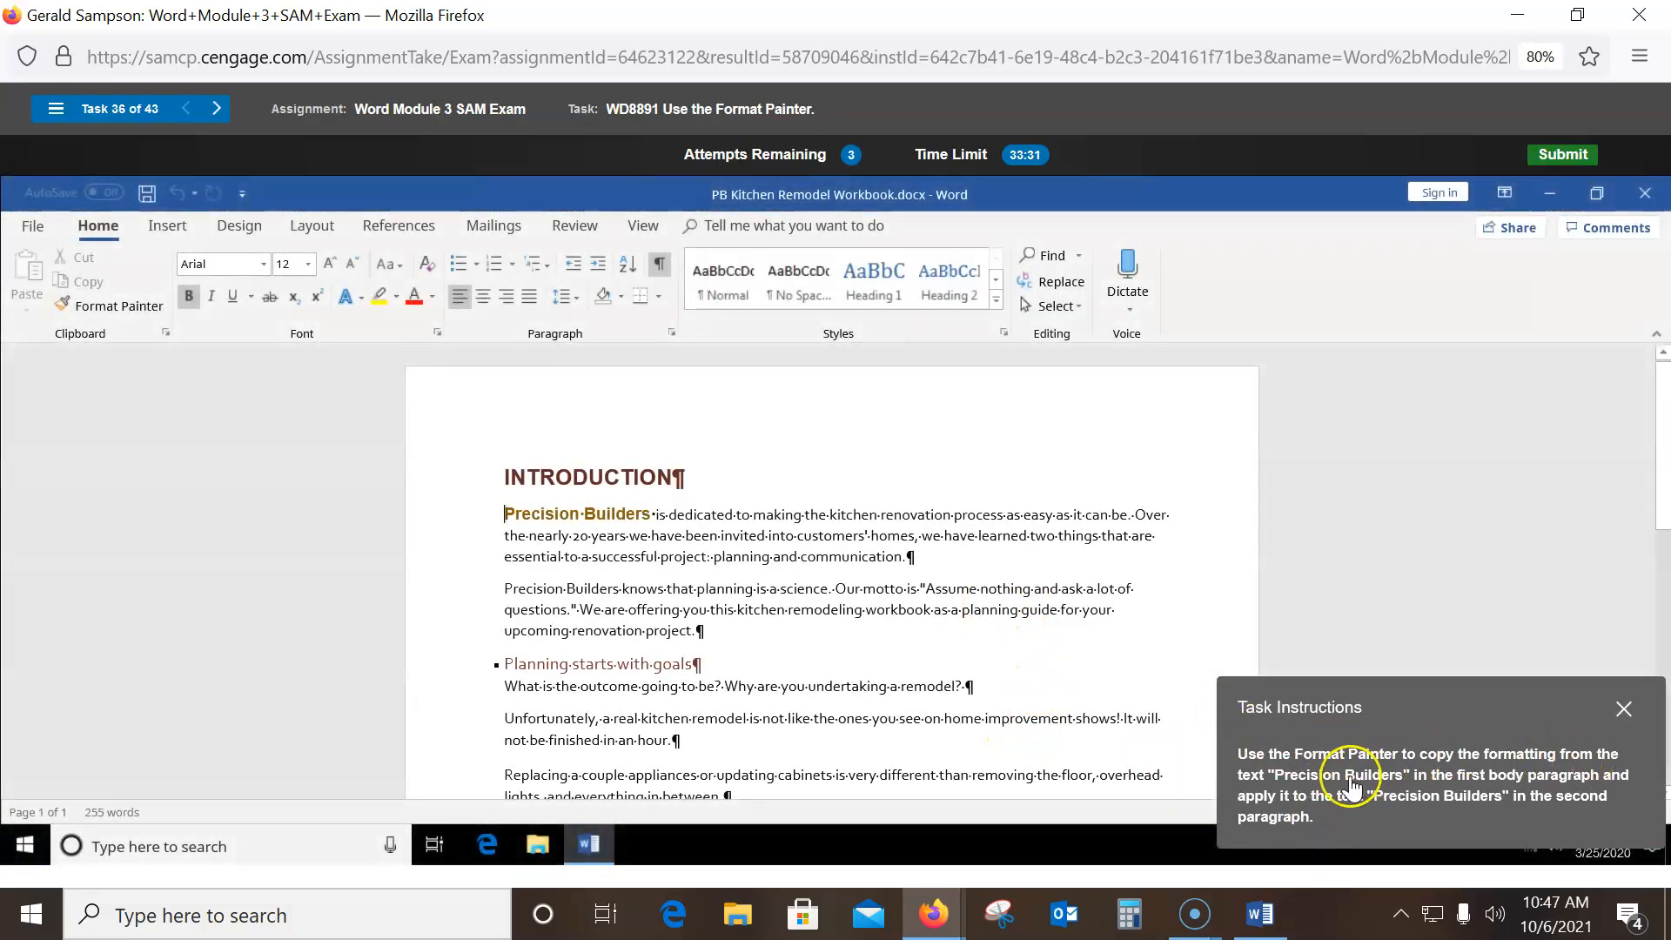
- Copy the first Precision Builders' bold brown formatting onto the second with Format Painter
{"action": "left_click_drag", "start_coordinate": [504, 514], "coordinate": [585, 517]}
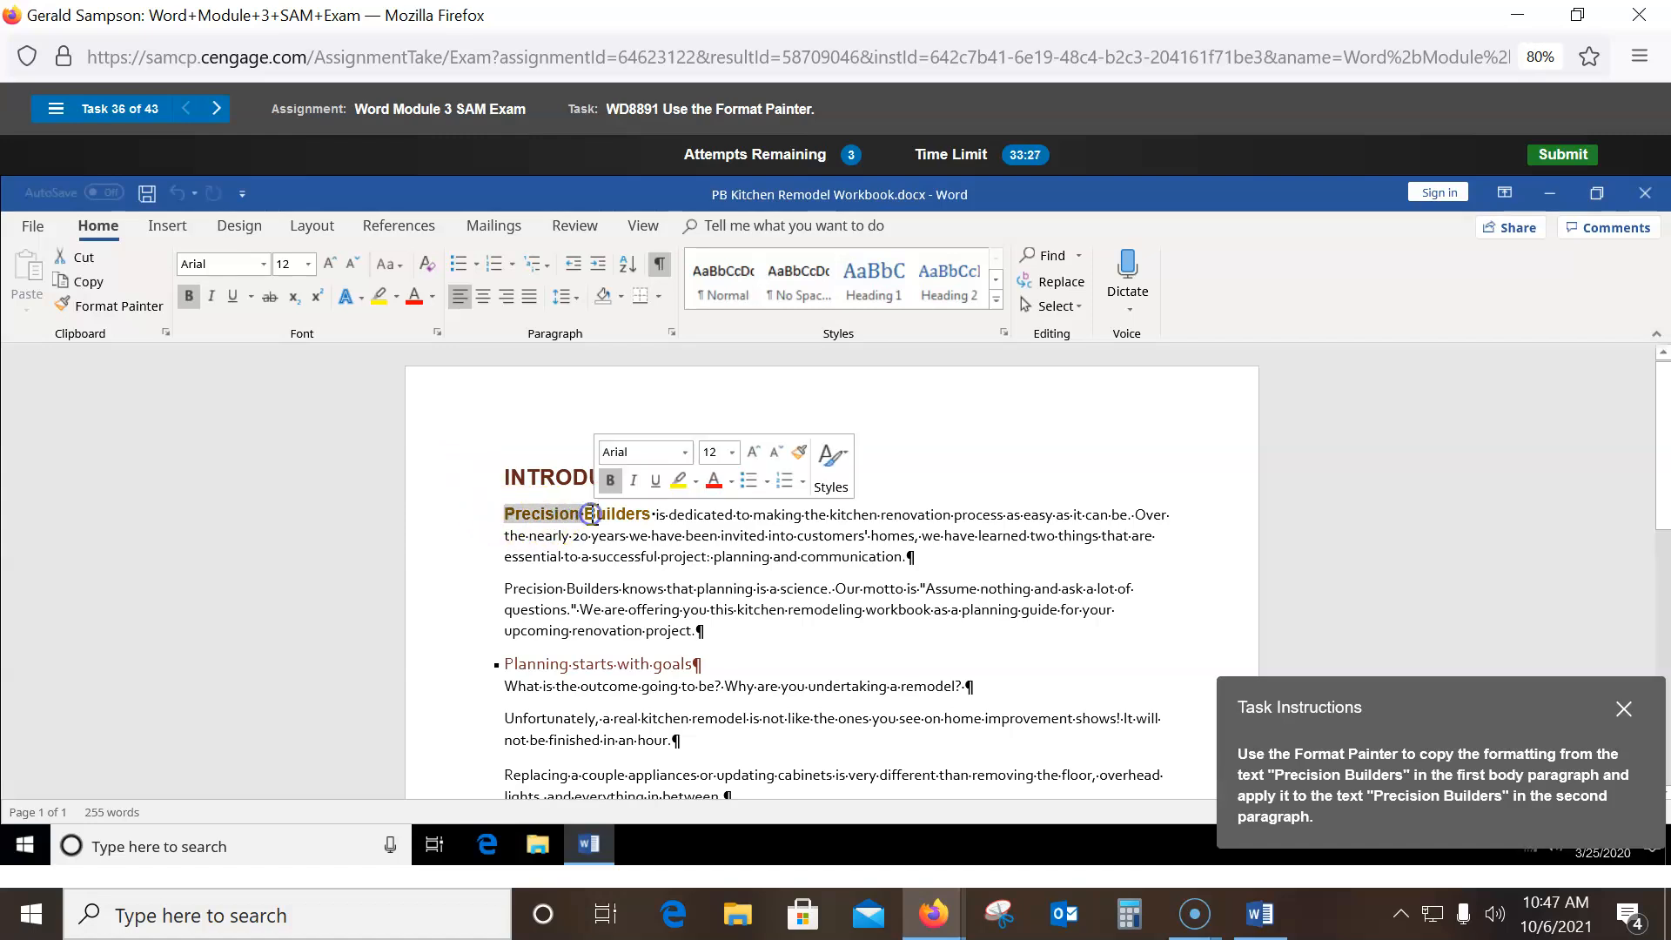
{"action": "left_click", "coordinate": [113, 309]}
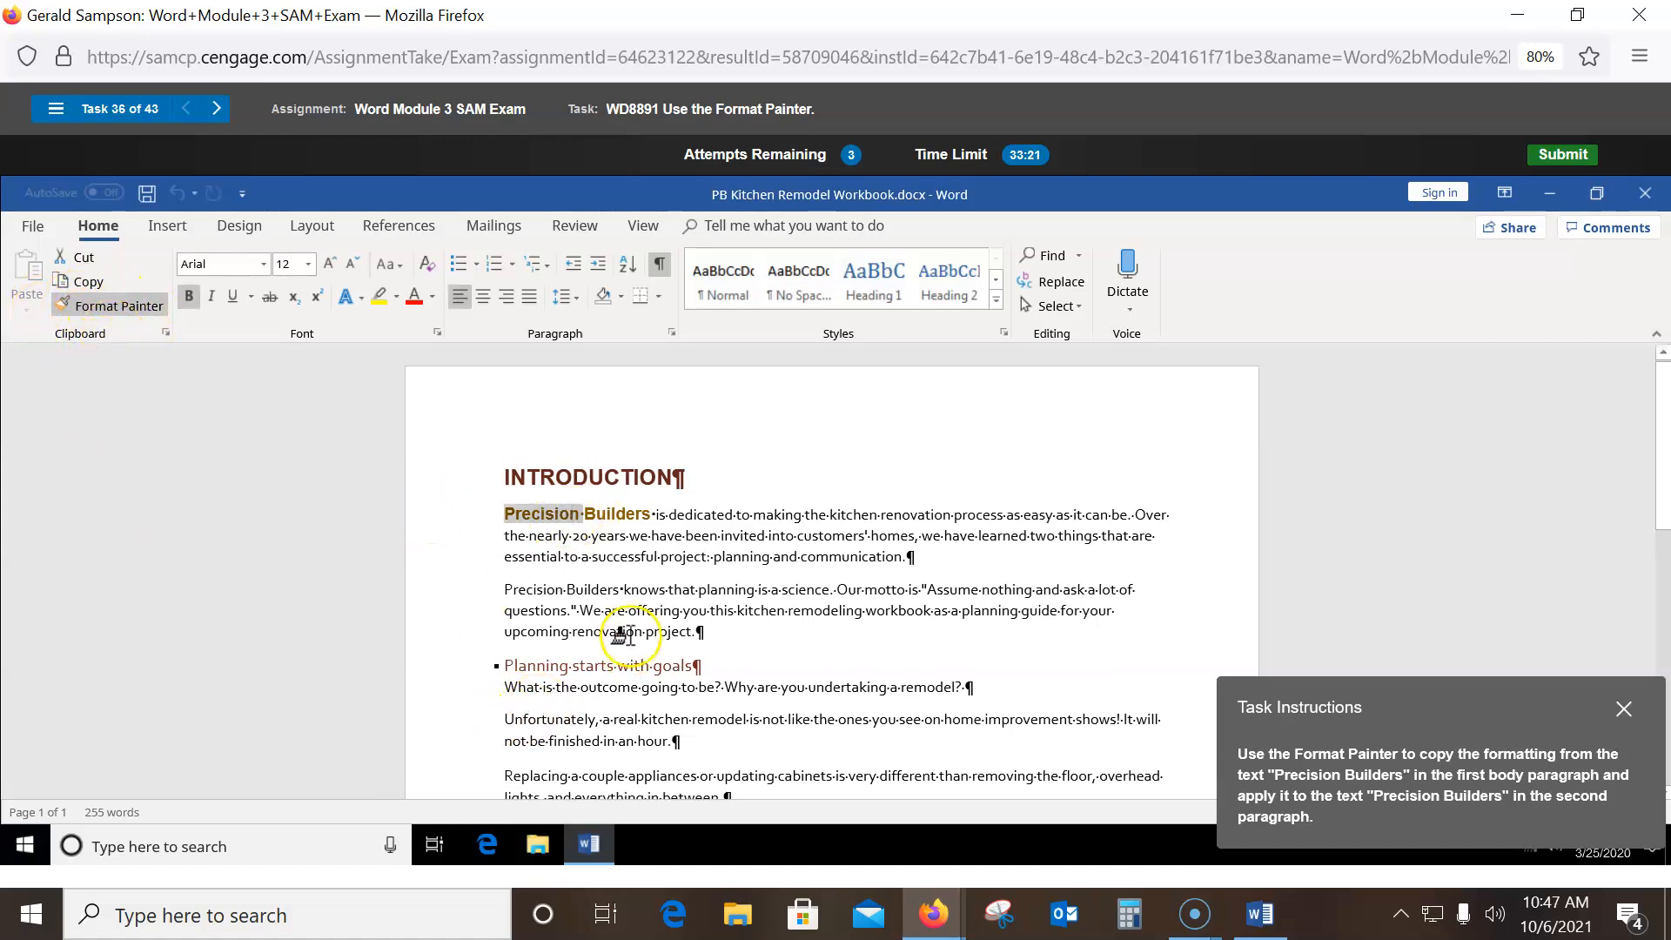
{"action": "left_click_drag", "start_coordinate": [494, 591], "coordinate": [505, 590]}
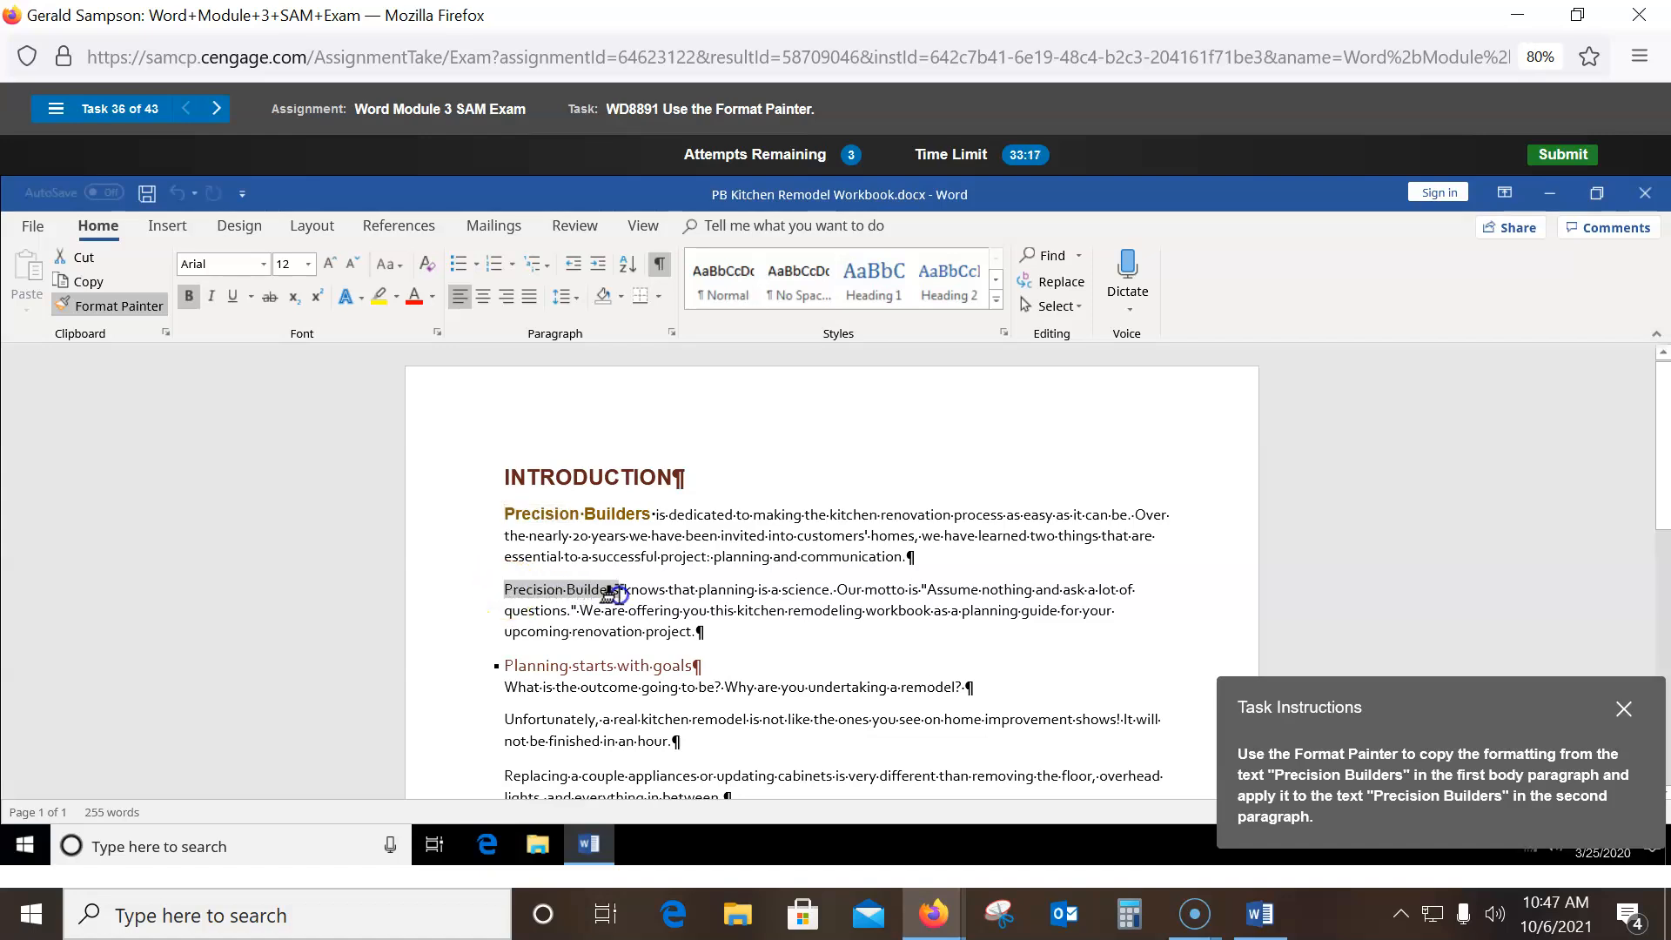
{"action": "left_click_drag", "start_coordinate": [617, 593], "coordinate": [620, 599]}
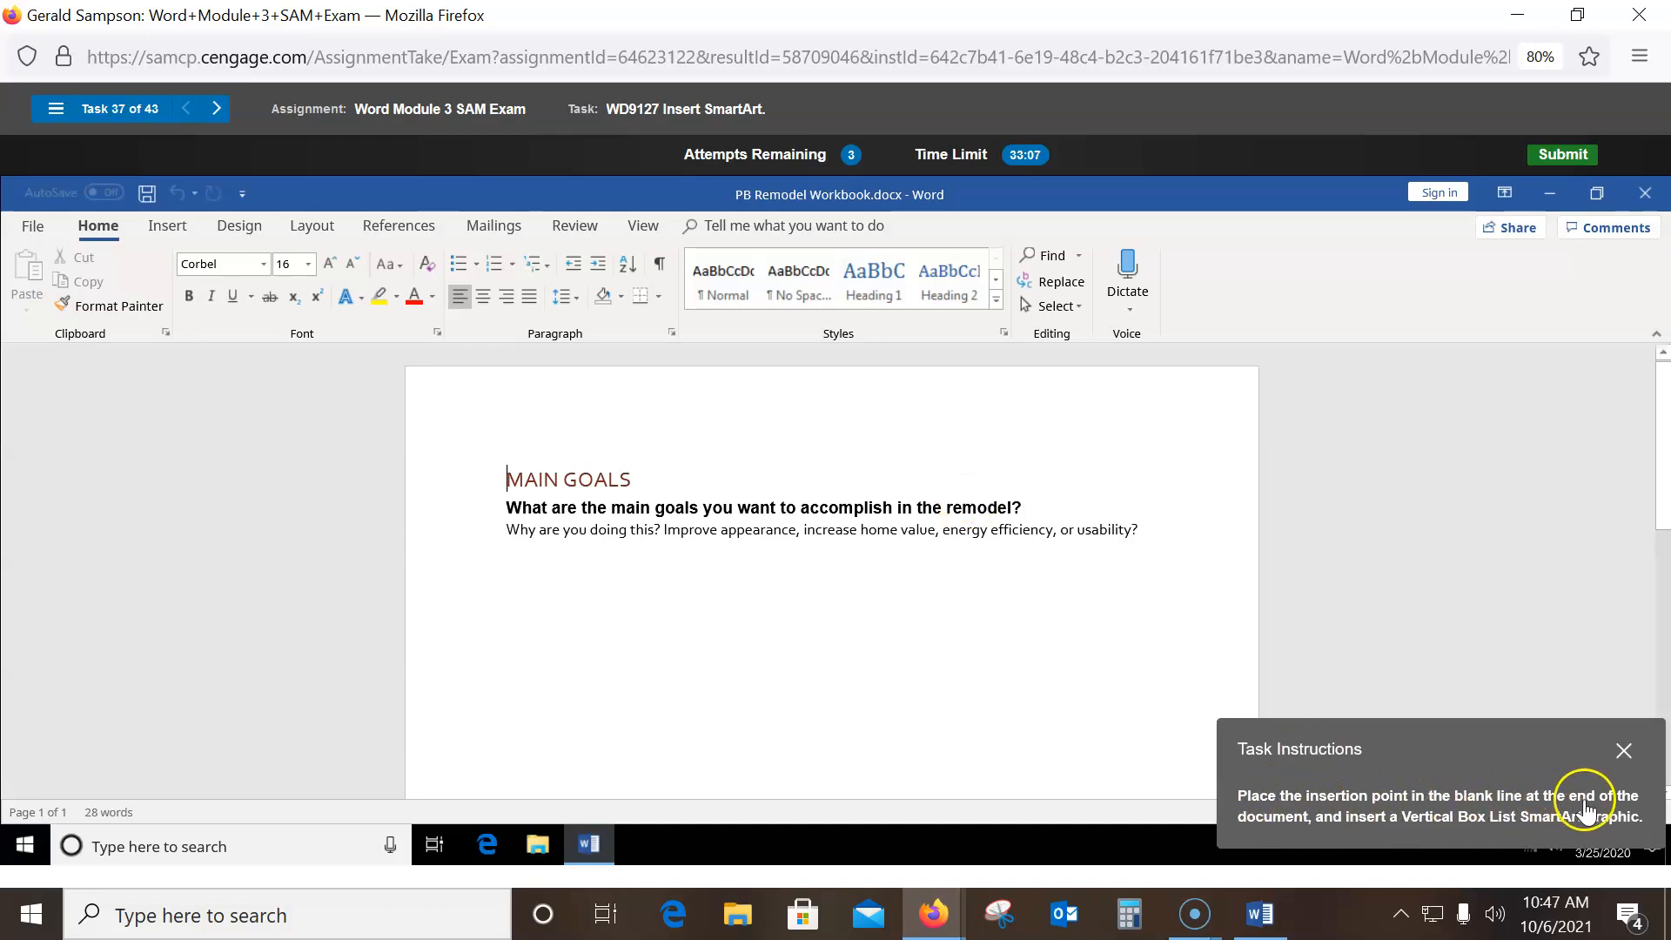
- Insert a Vertical Box List SmartArt from the List category on the document's final blank line
{"action": "left_click", "coordinate": [553, 585]}
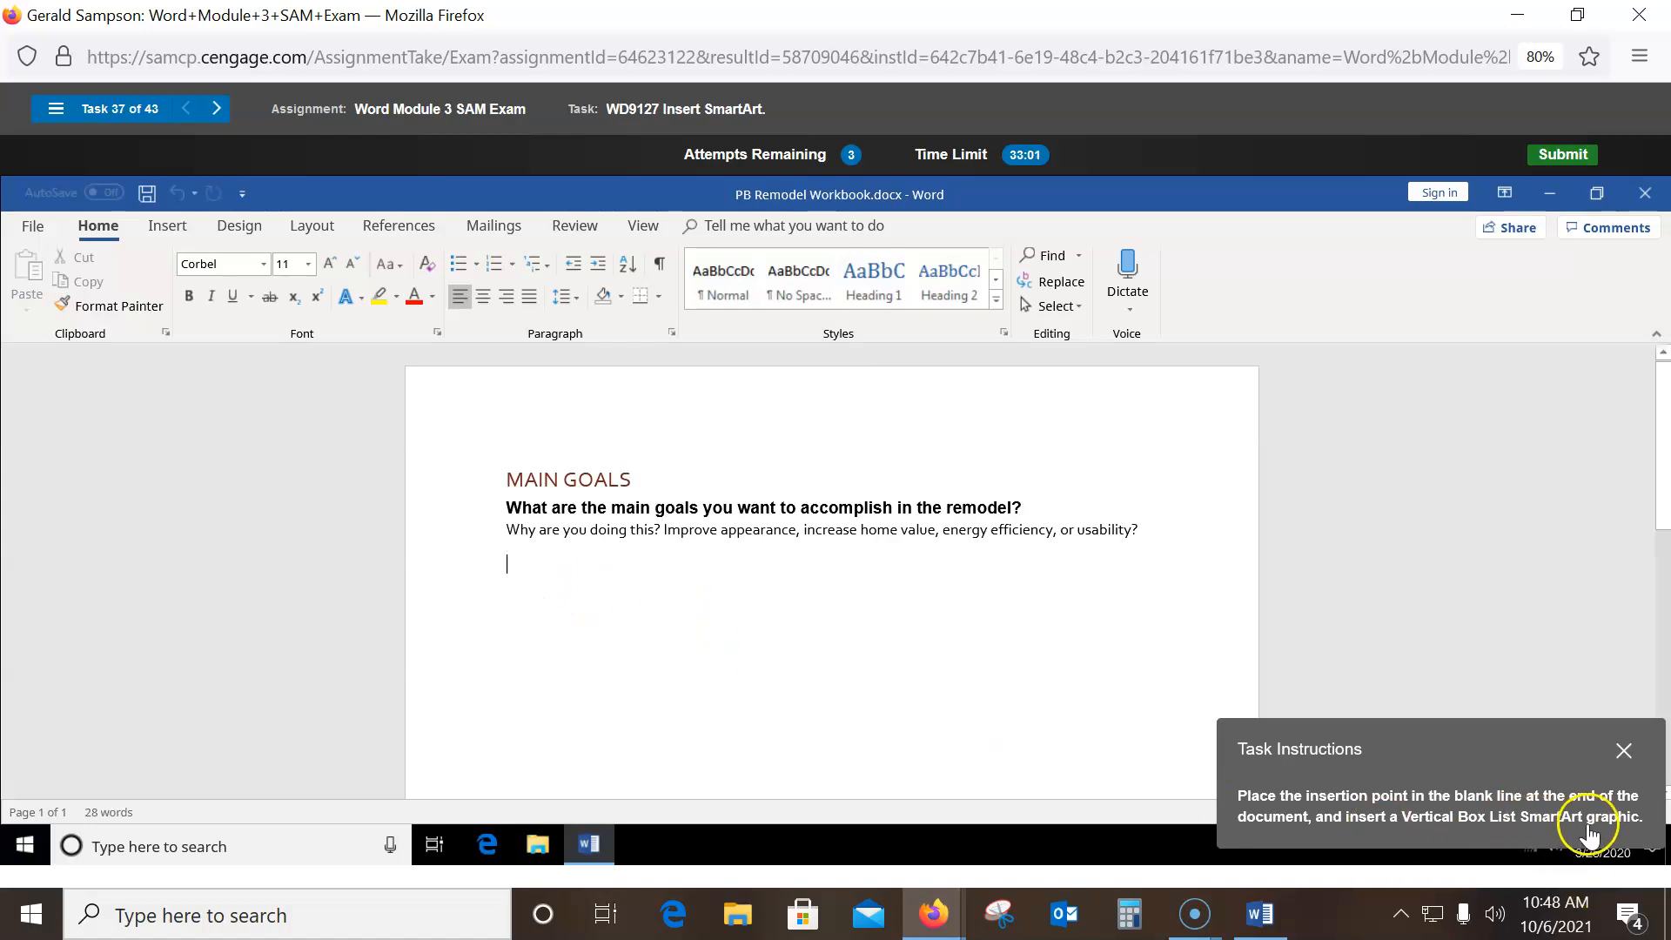
{"action": "left_click", "coordinate": [161, 228]}
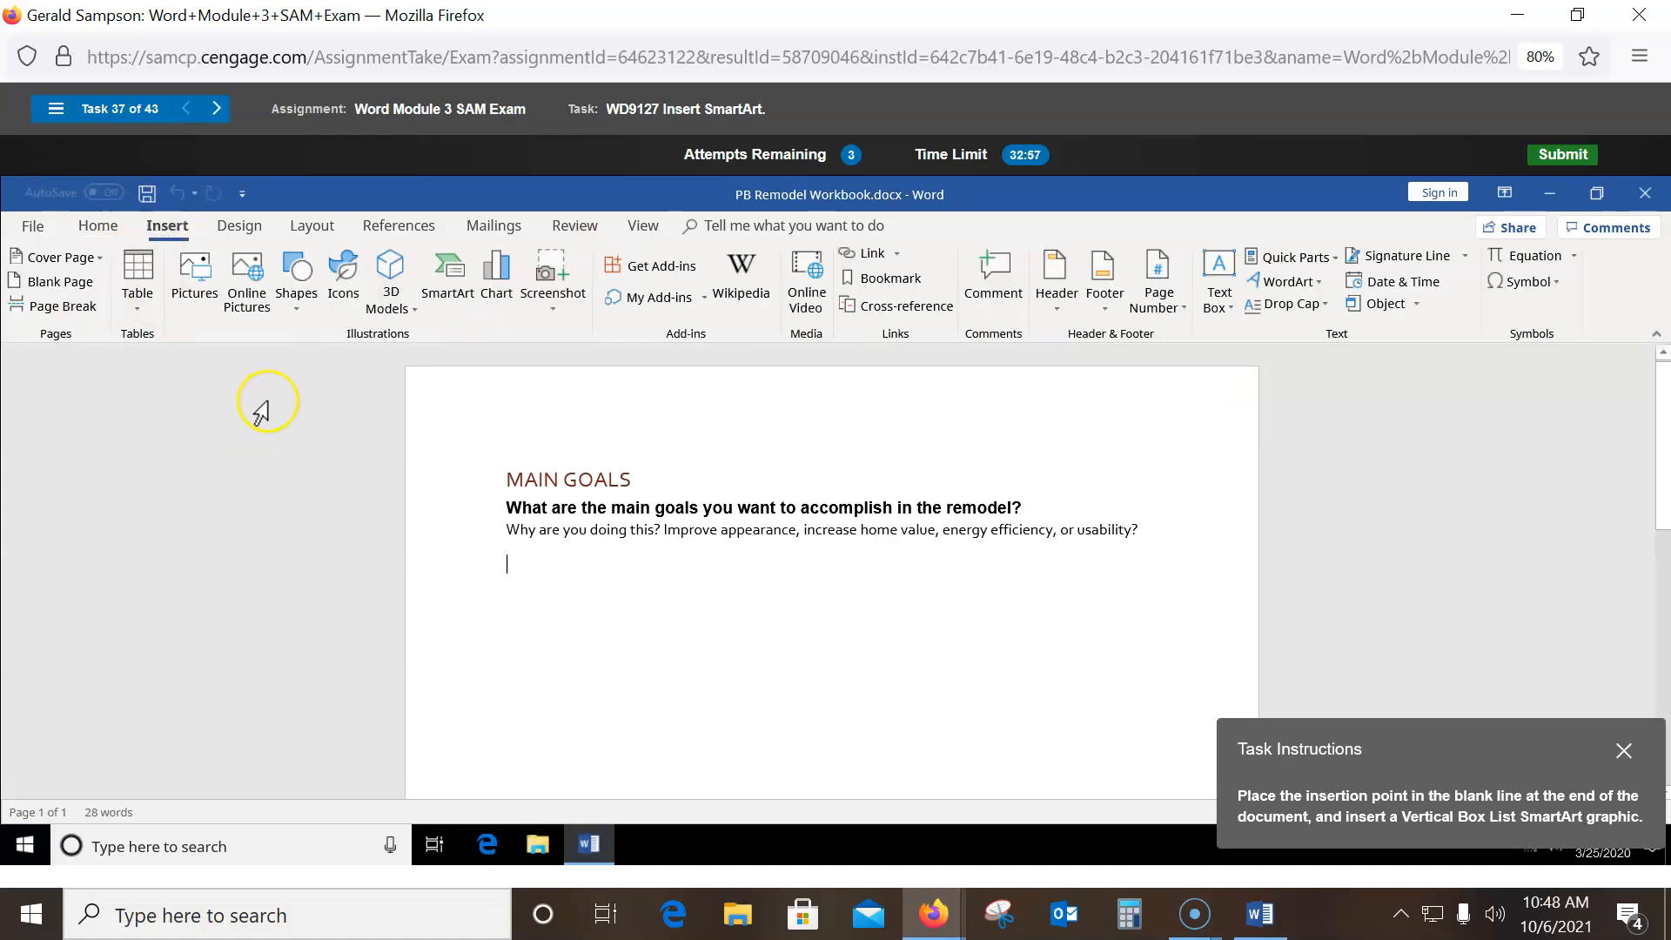
{"action": "left_click", "coordinate": [449, 277]}
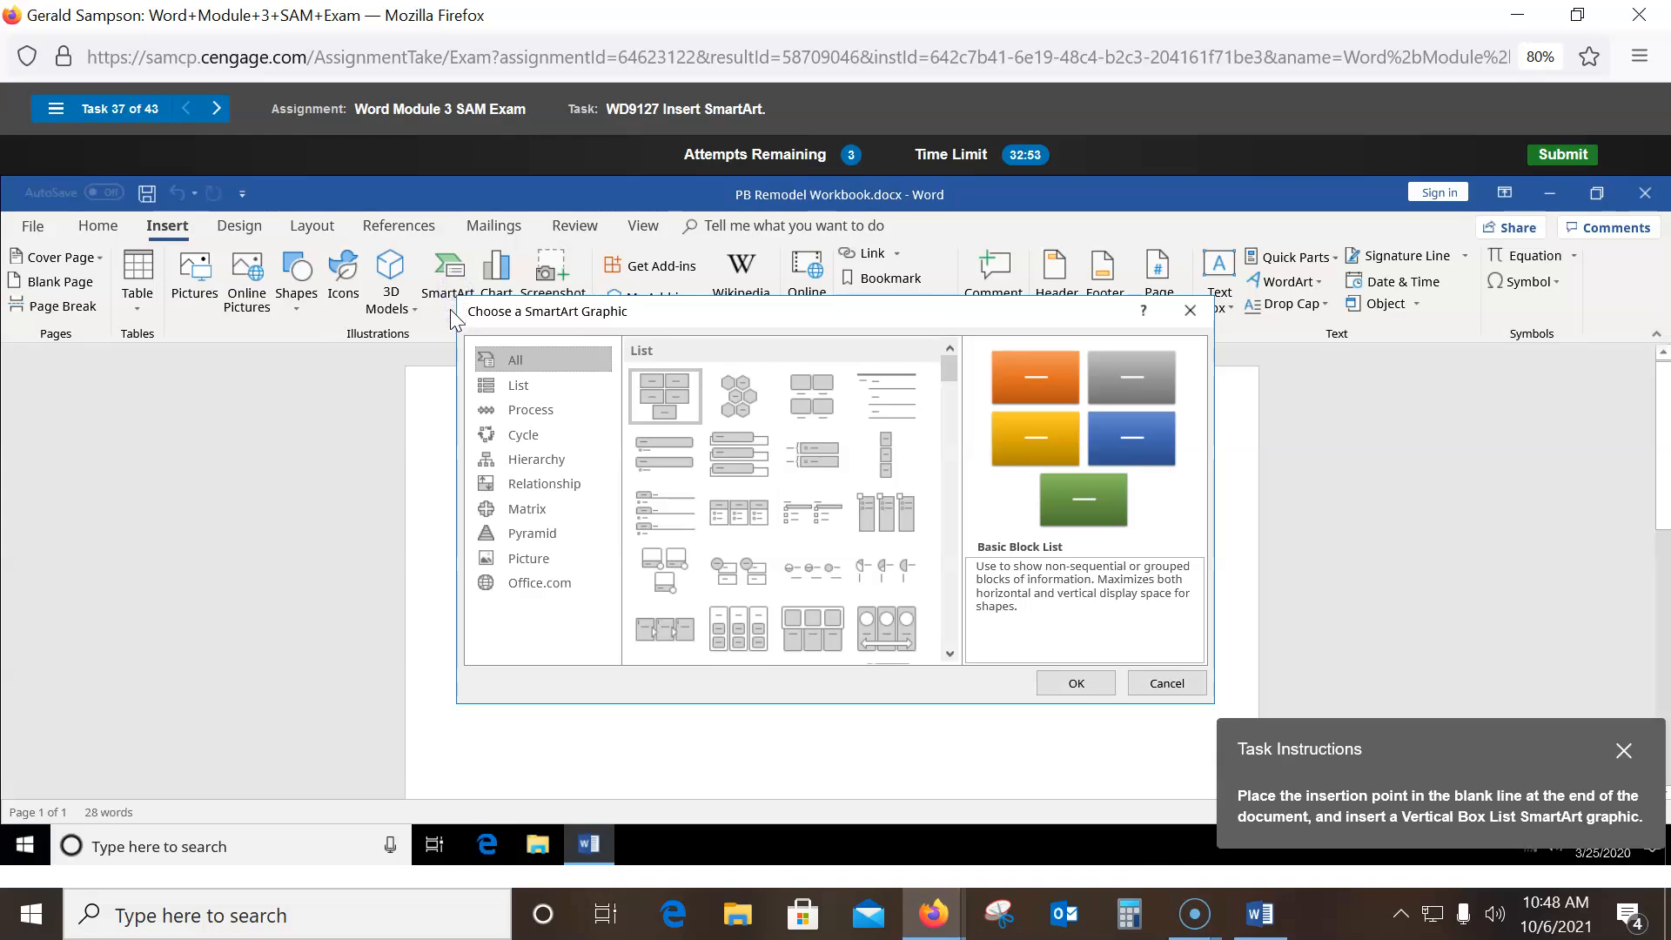
{"action": "left_click", "coordinate": [731, 451]}
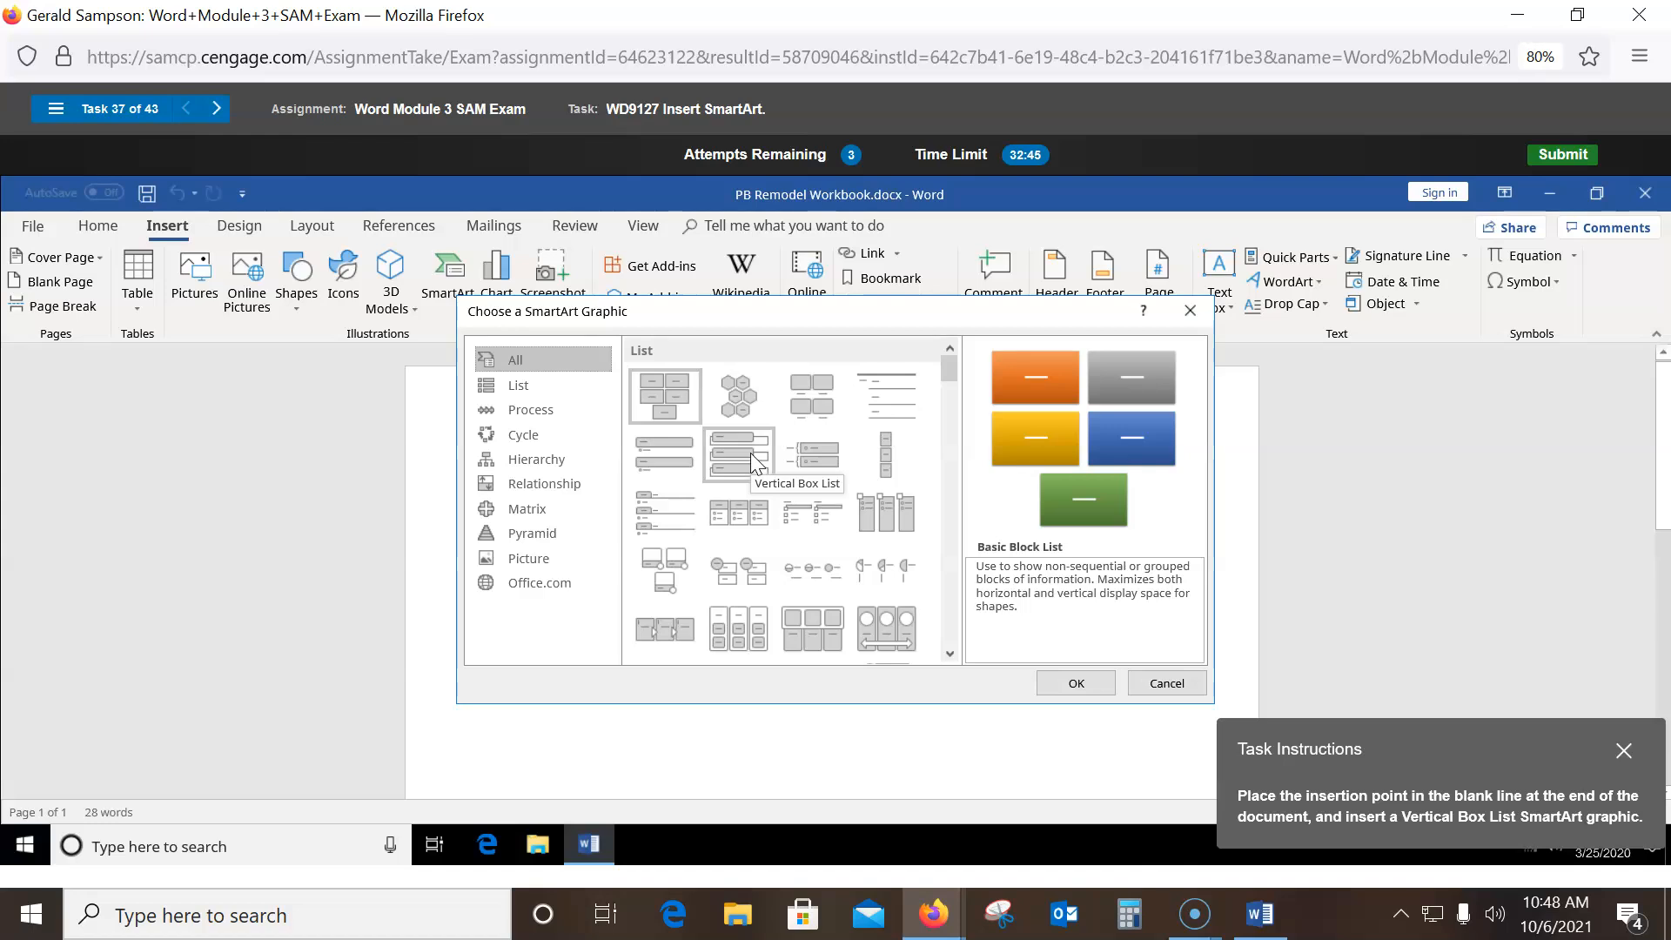
{"action": "left_click", "coordinate": [754, 461]}
{"action": "left_click", "coordinate": [1076, 685]}
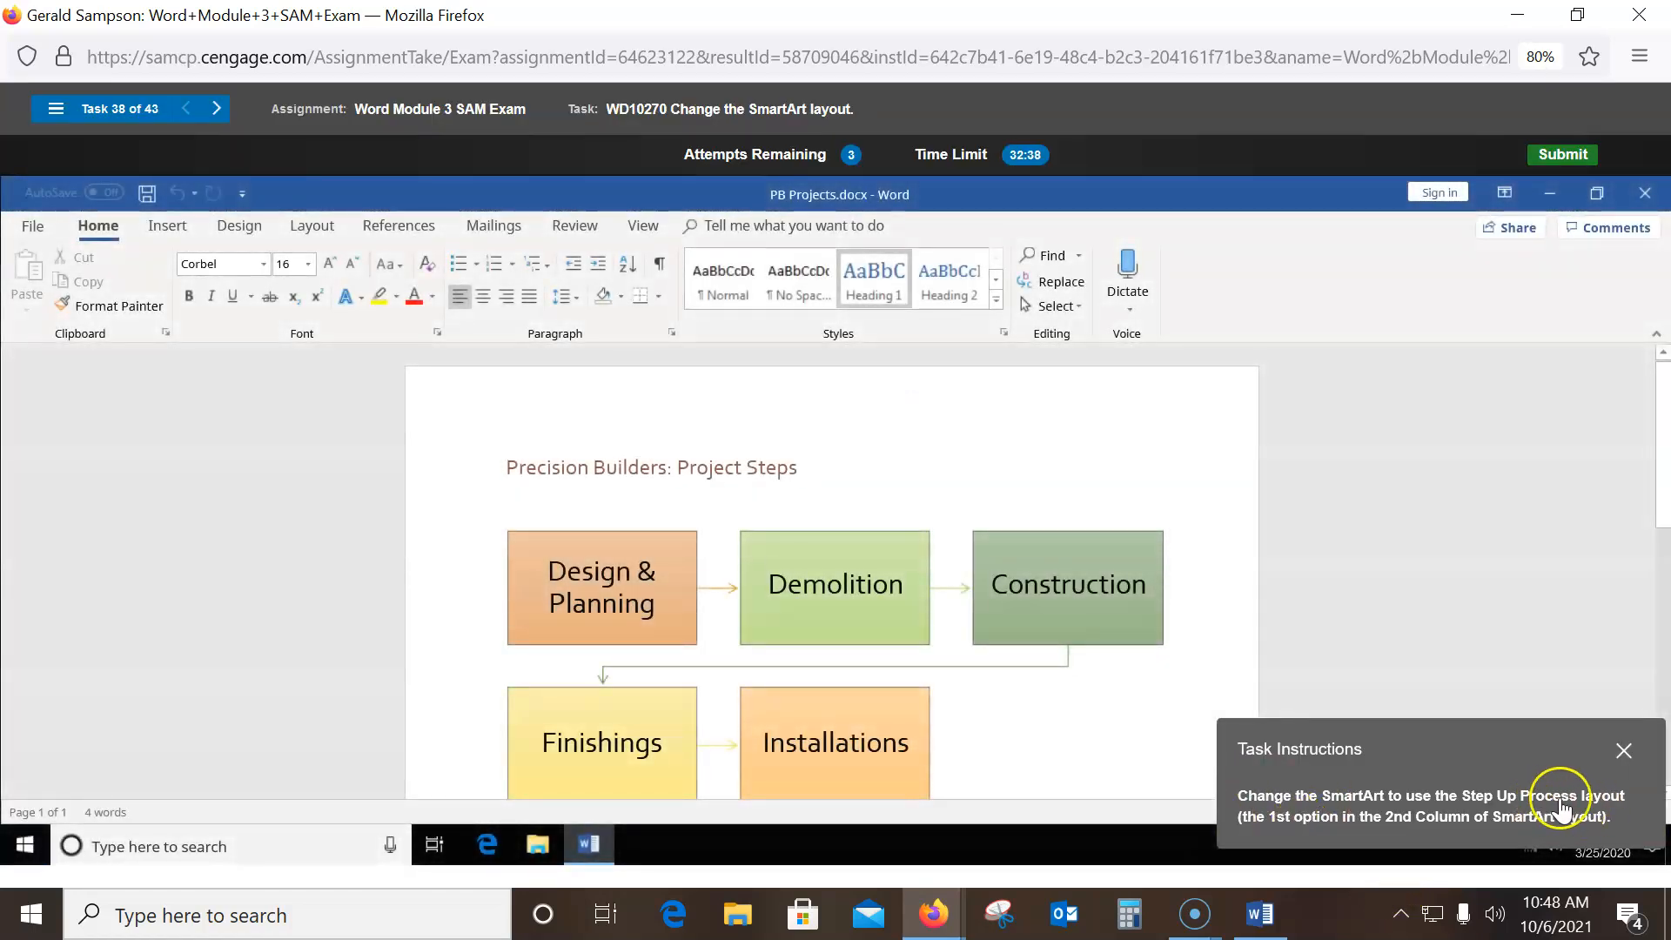
- Change the Project Steps diagram to Step Up Process and type 'Value' in the fourth arrow
{"action": "left_click", "coordinate": [858, 569]}
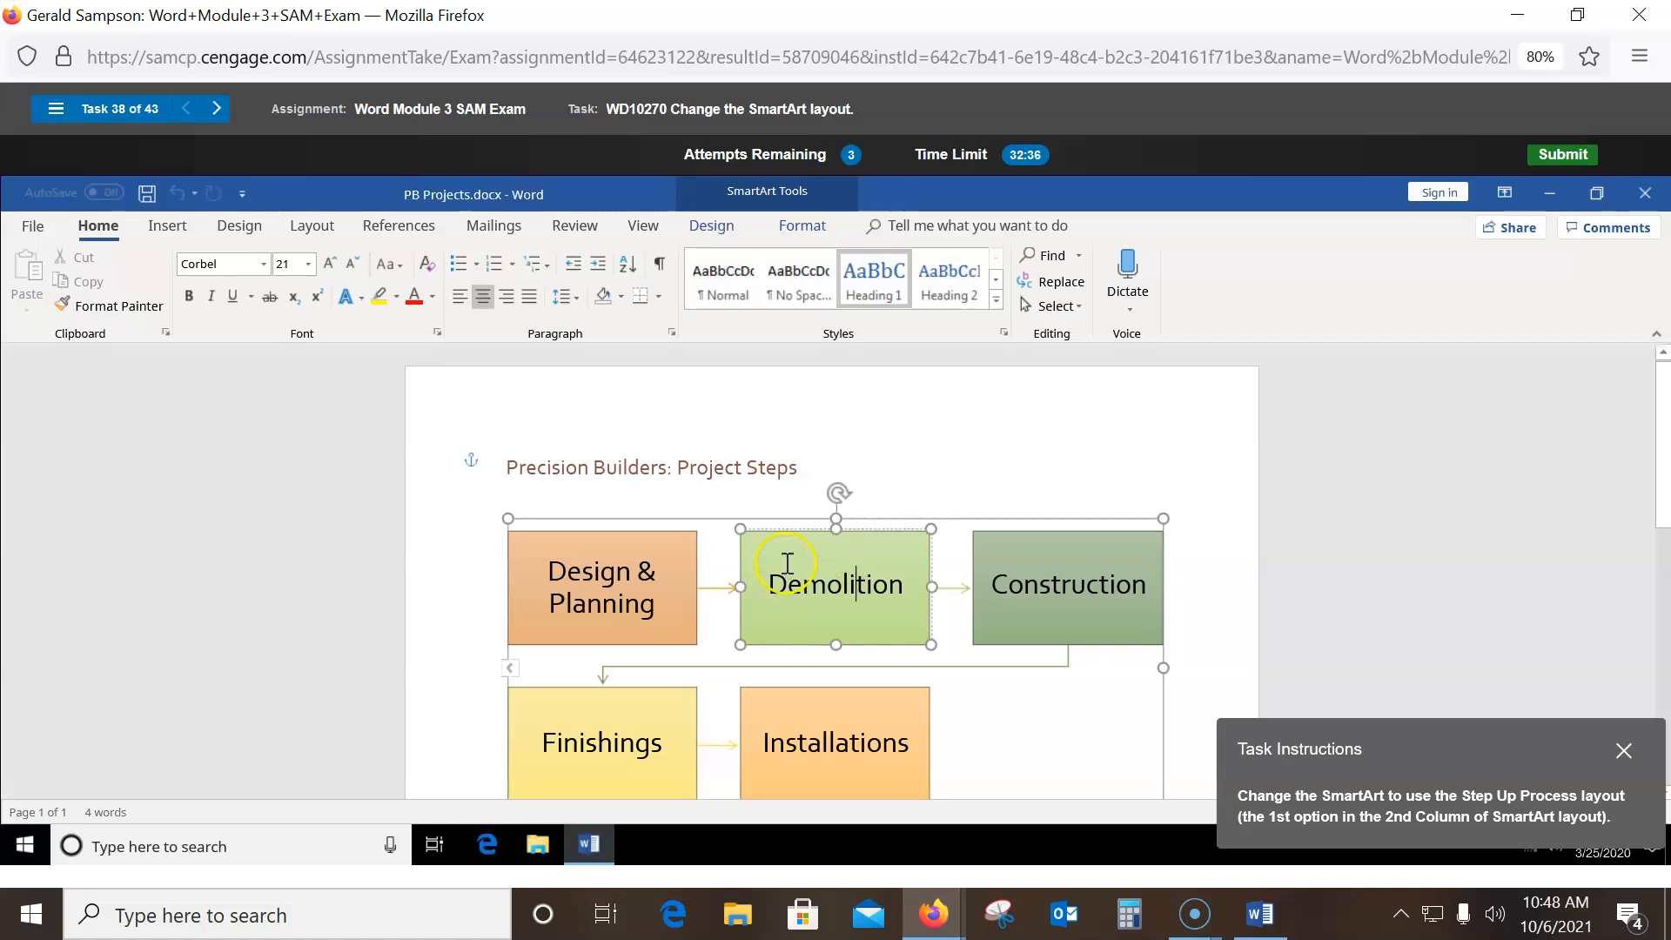
{"action": "left_click", "coordinate": [711, 220]}
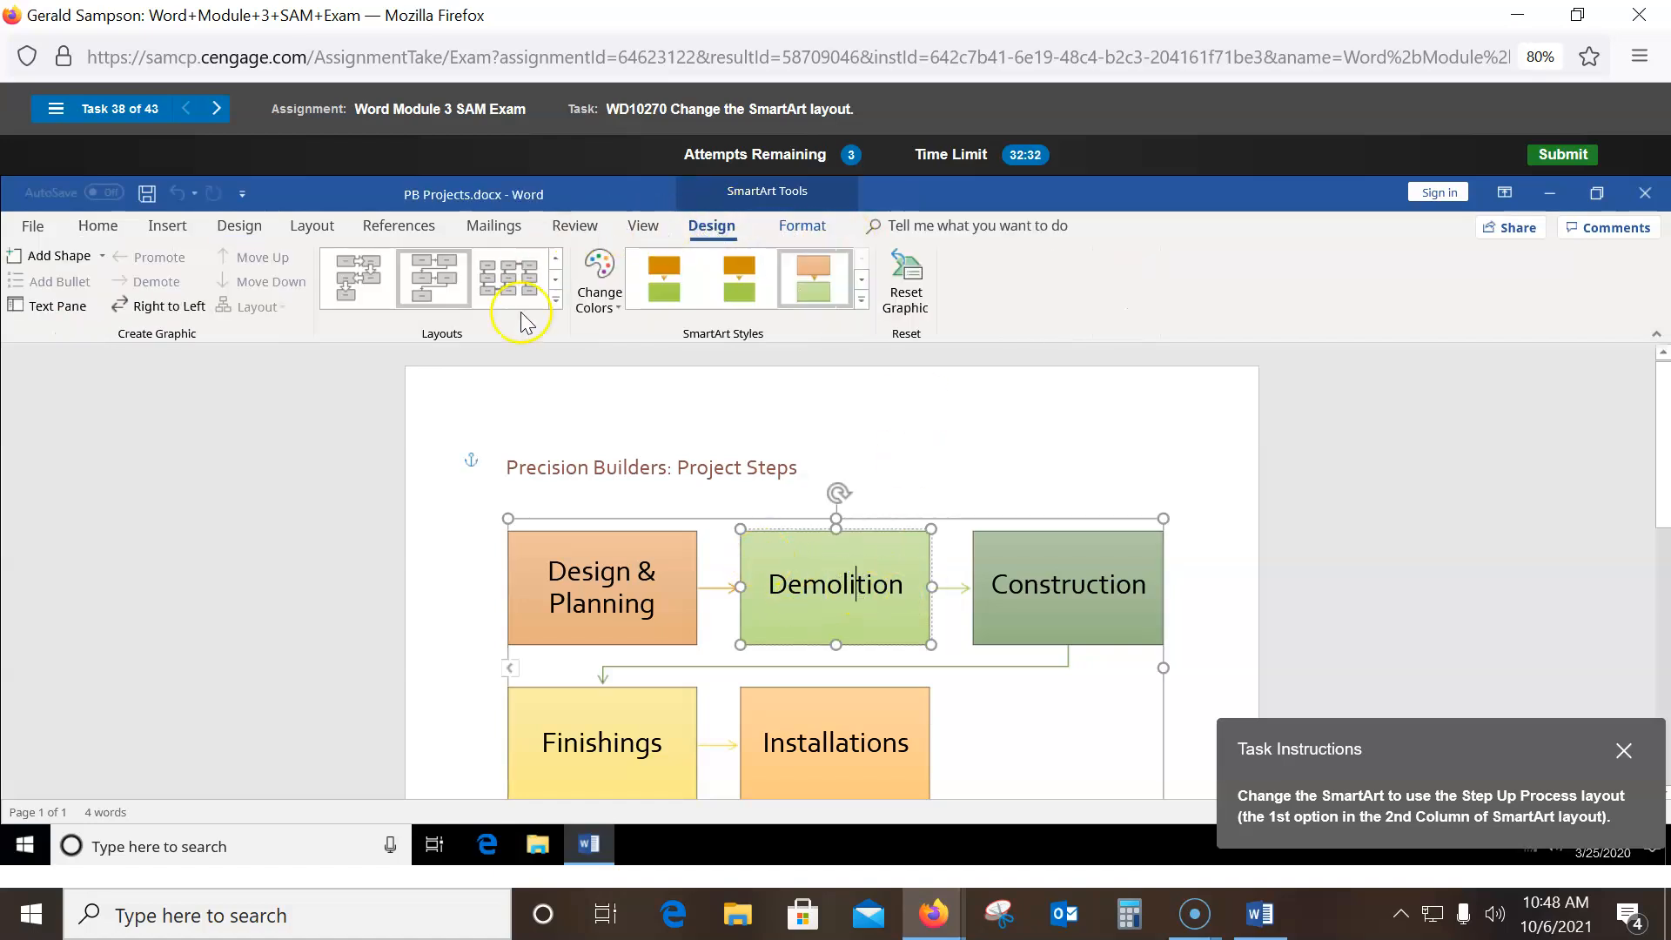
{"action": "left_click", "coordinate": [556, 300]}
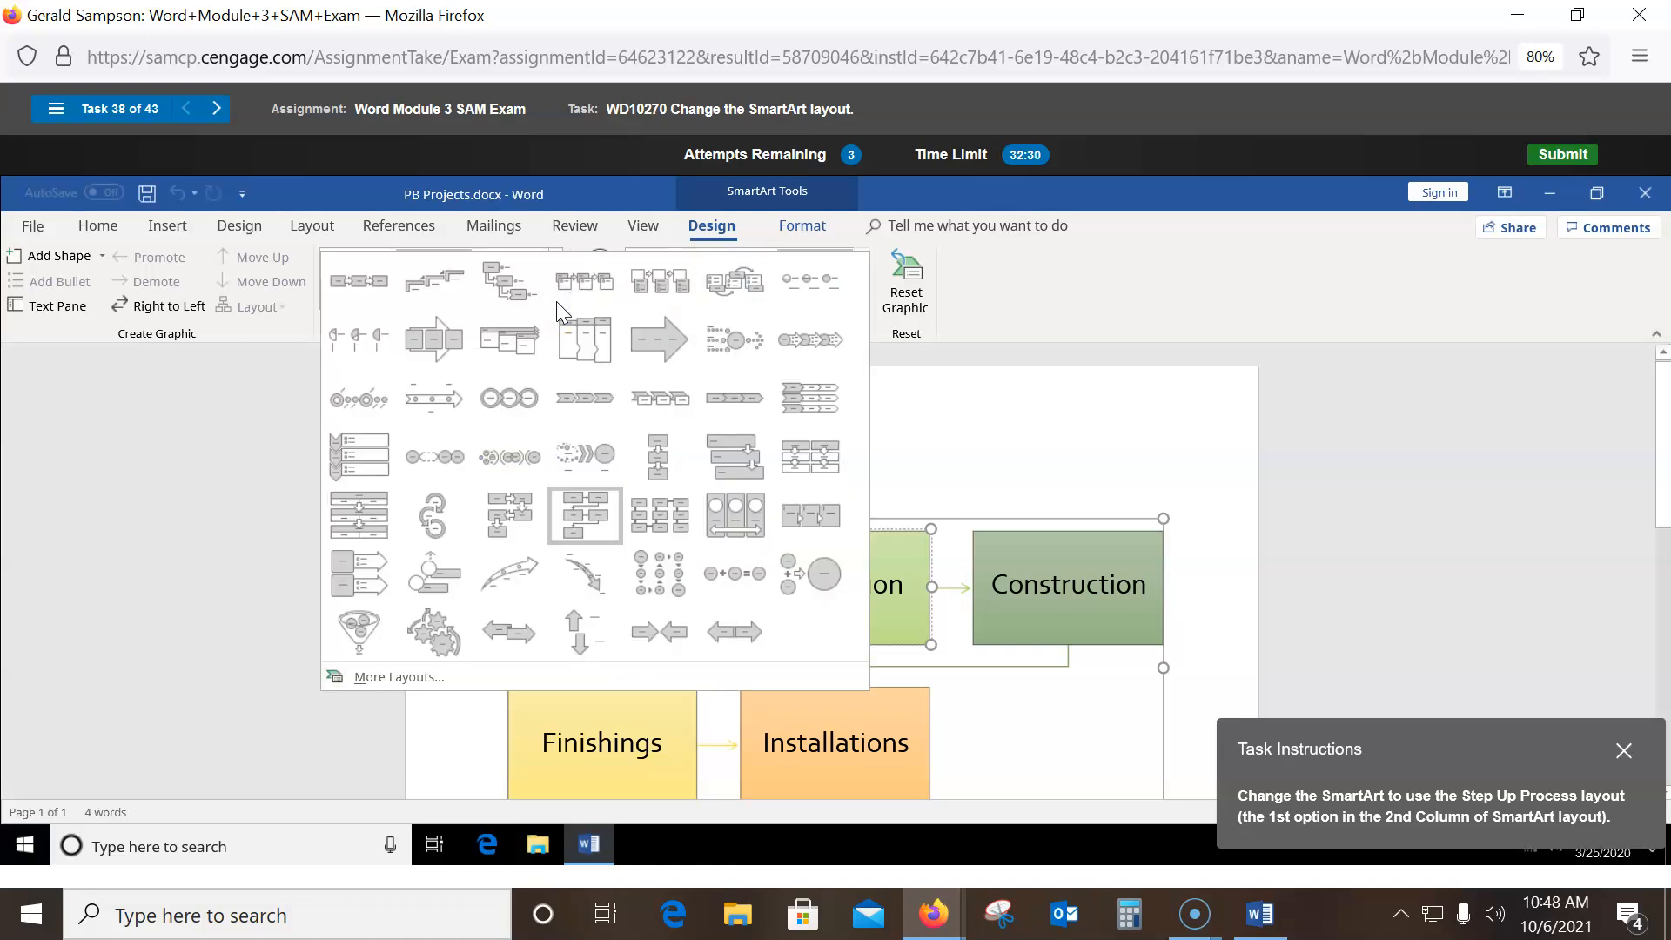
{"action": "left_click", "coordinate": [432, 287]}
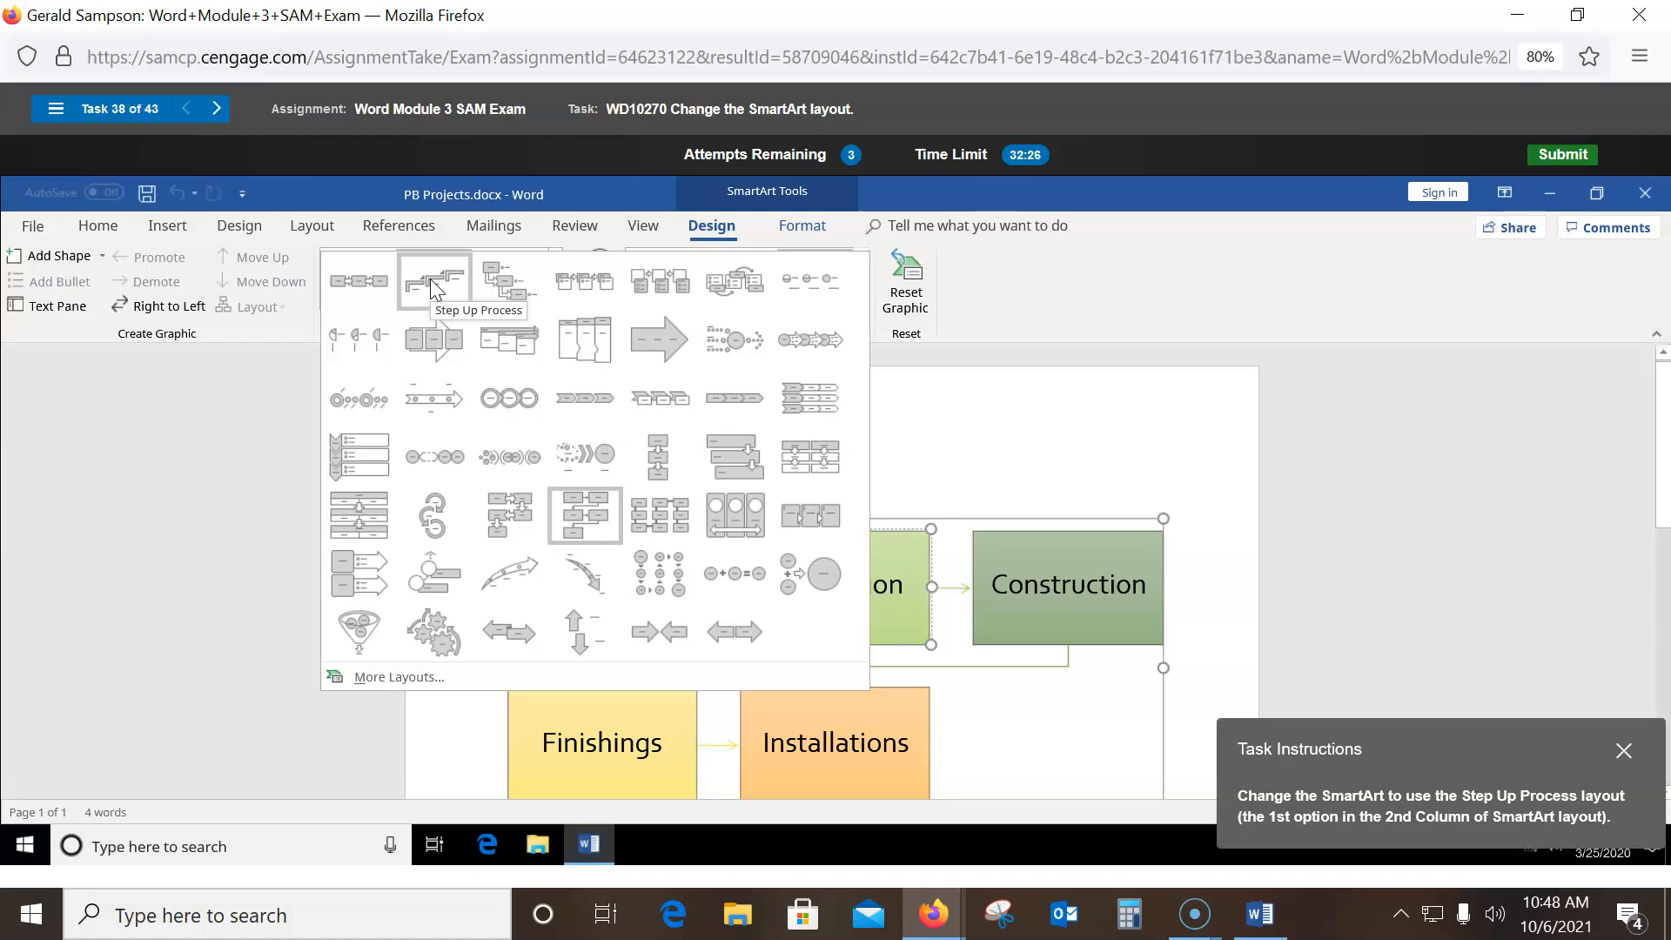
{"action": "left_click", "coordinate": [436, 277]}
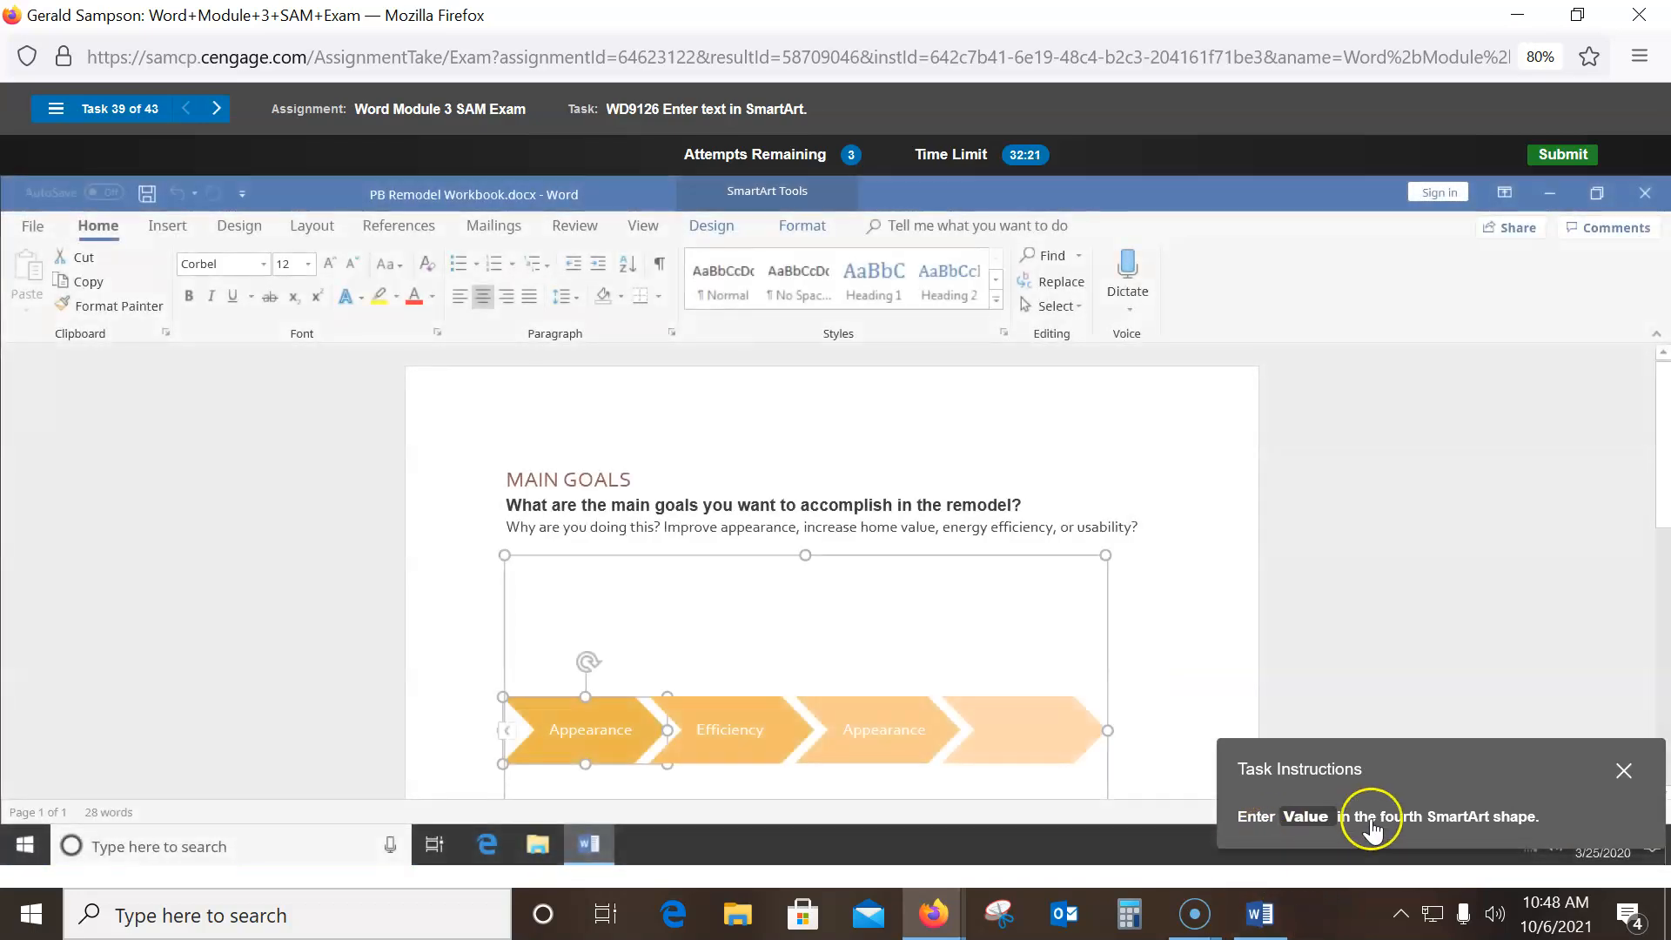
{"action": "left_click", "coordinate": [1052, 740]}
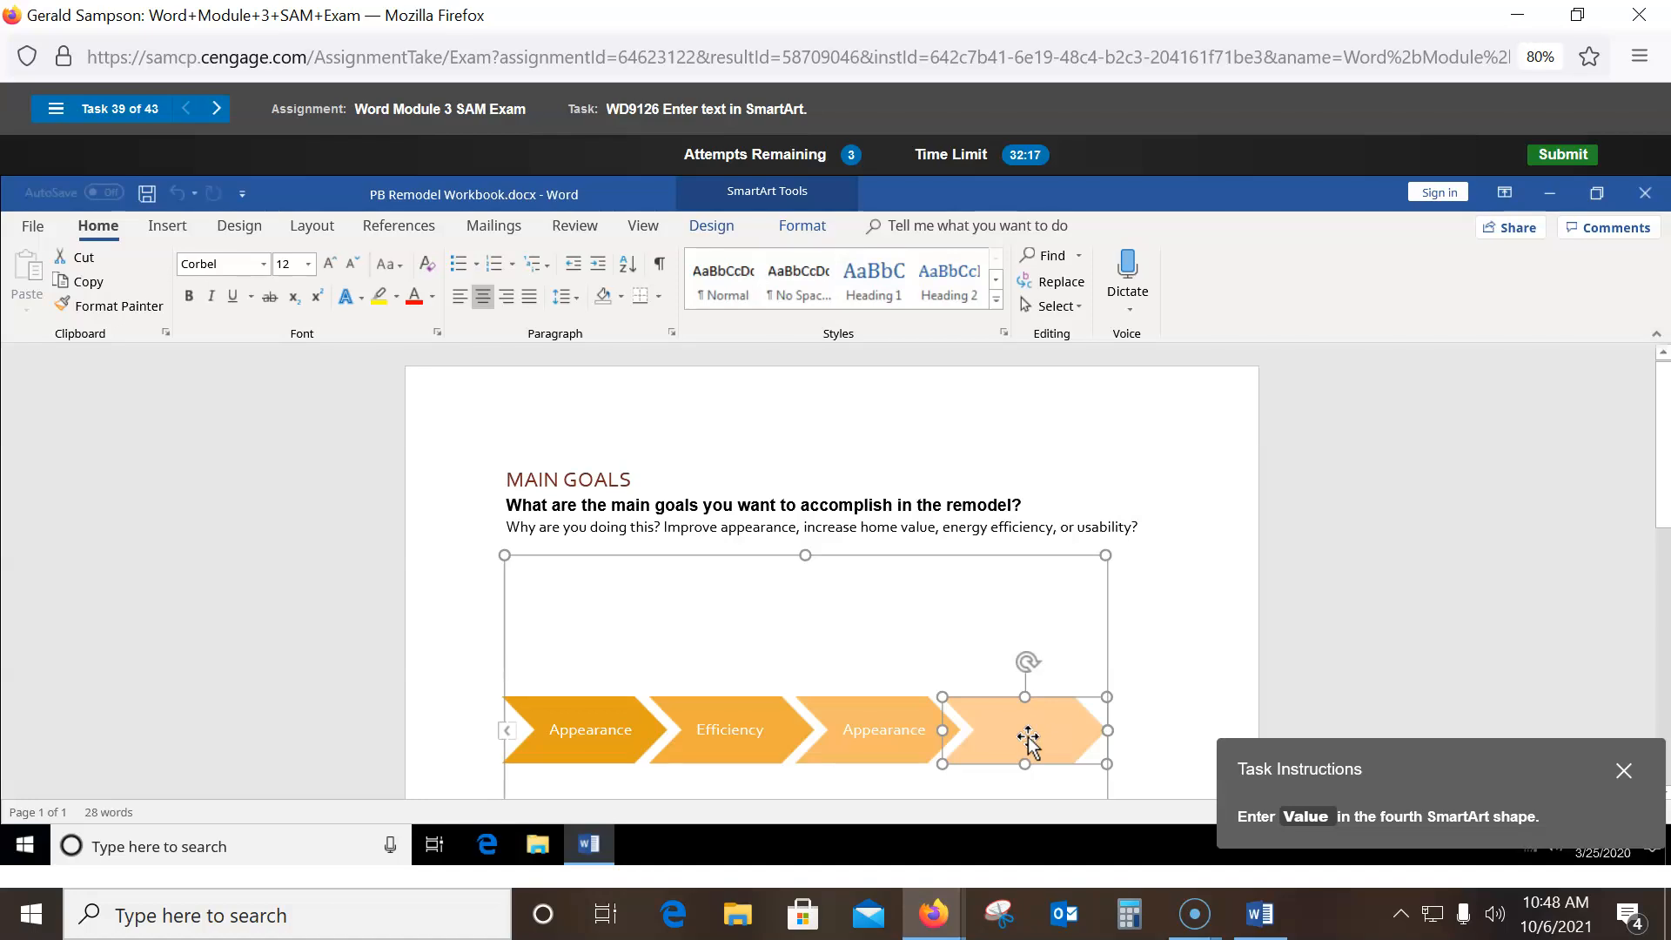
{"action": "type", "text": "Value"}
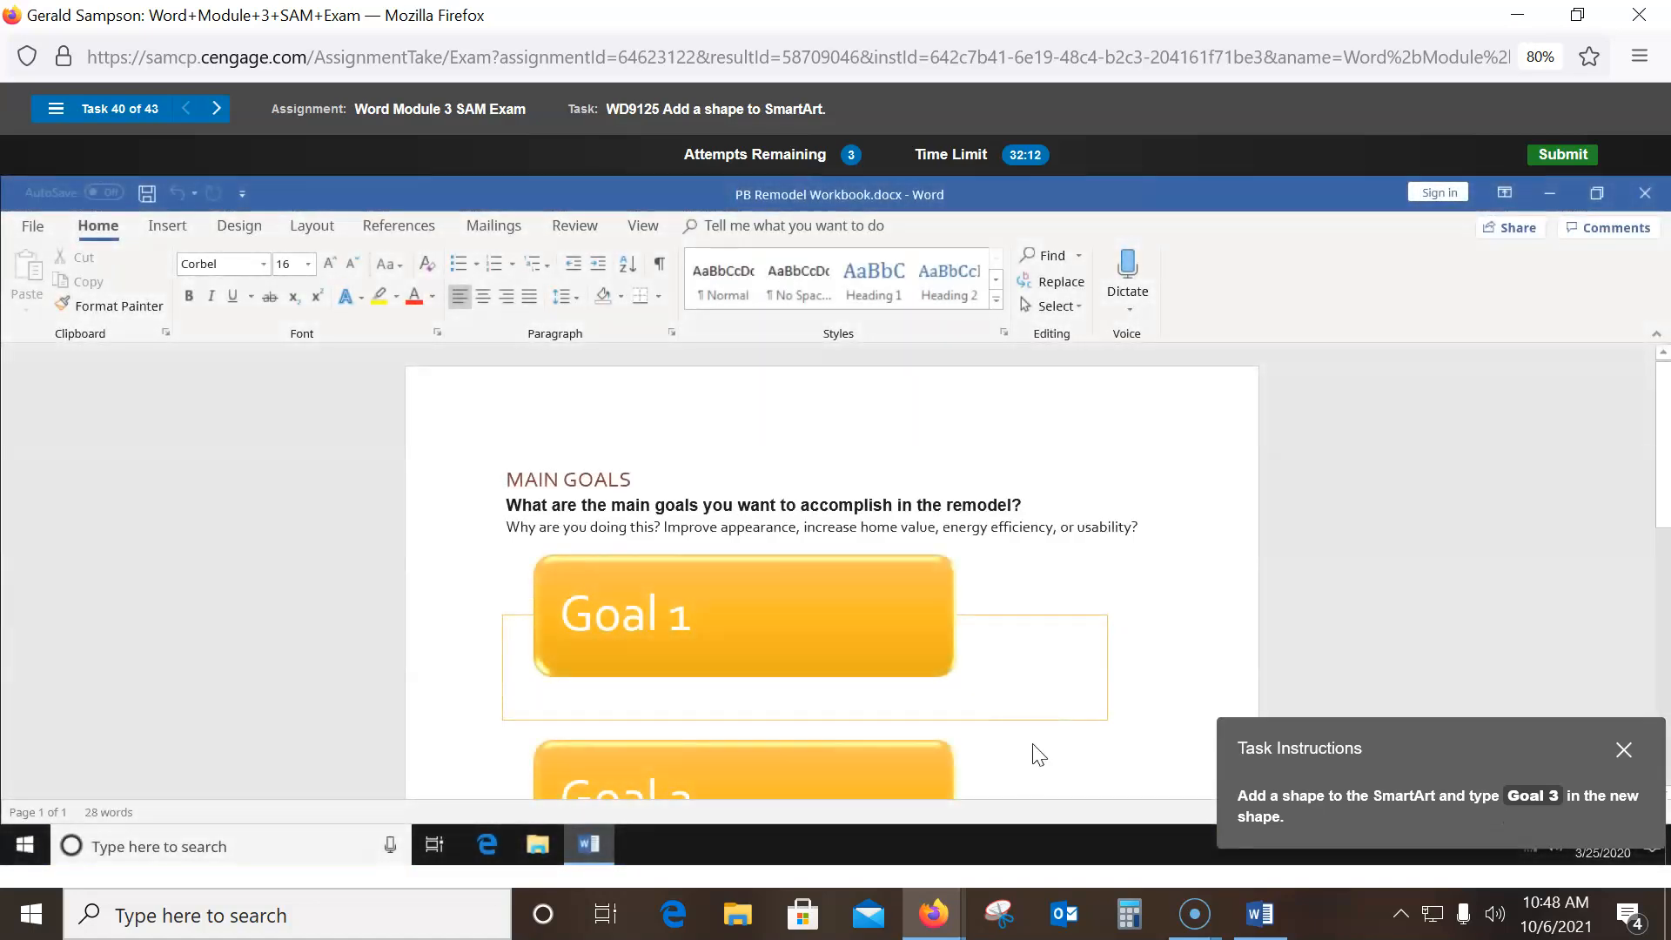
- Add a new SmartArt shape after the Goal 2 shape
{"action": "scroll", "coordinate": [1067, 644], "scroll_direction": "down", "scroll_amount": 3}
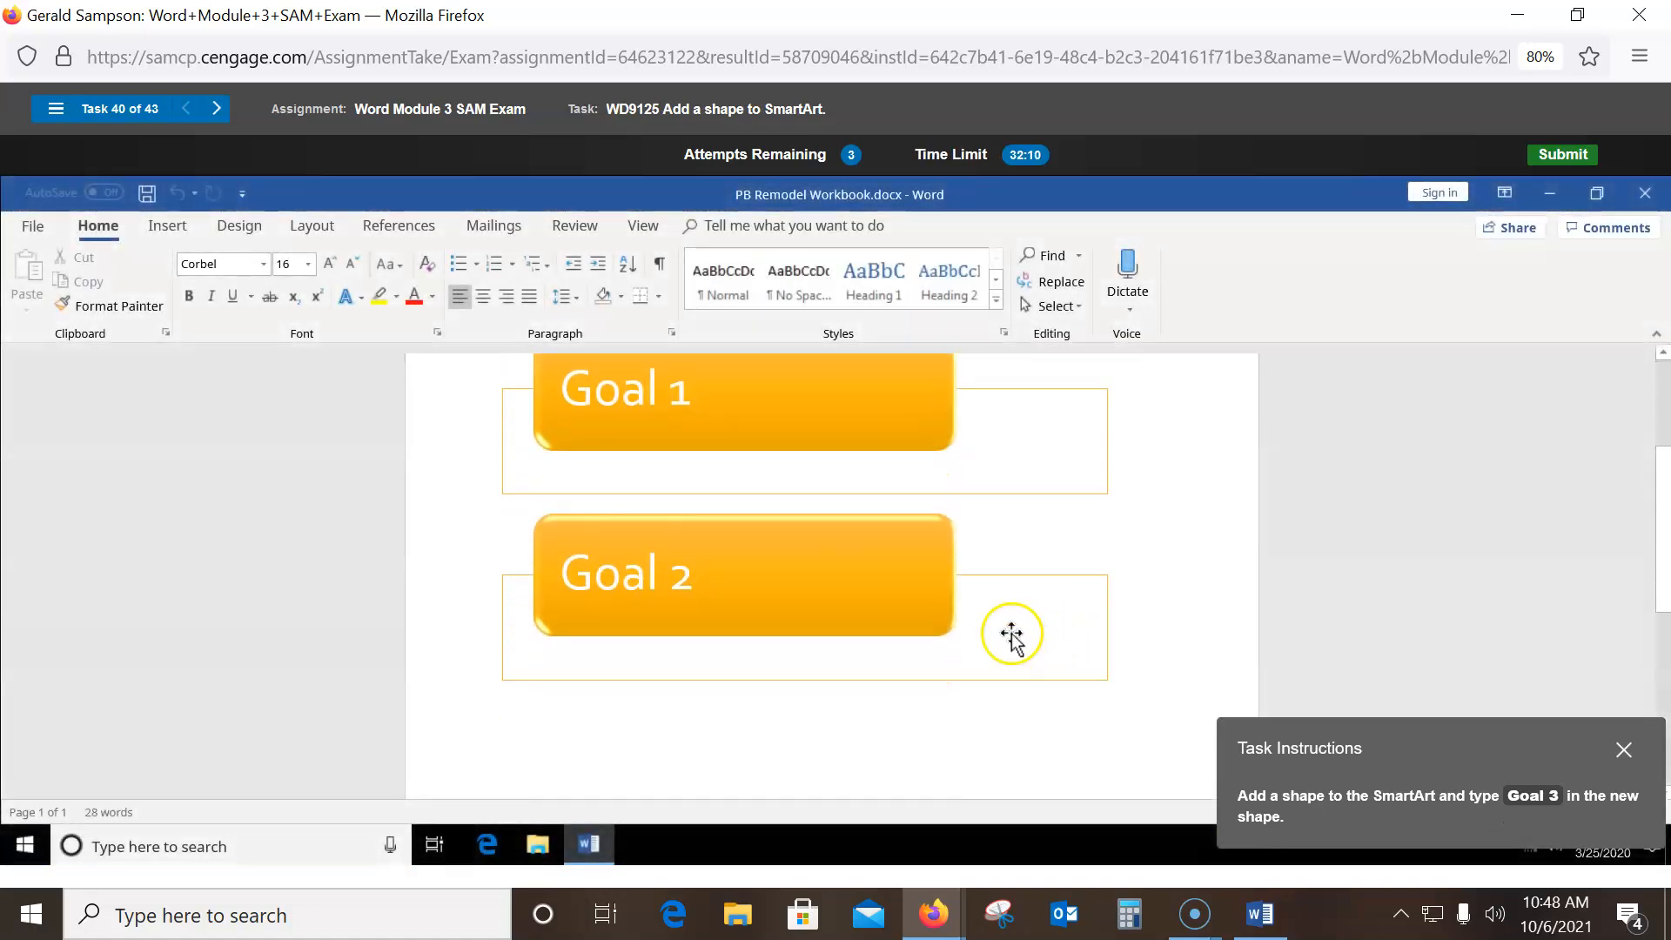
{"action": "left_click", "coordinate": [835, 564]}
{"action": "scroll", "coordinate": [850, 578], "scroll_direction": "up", "scroll_amount": 1}
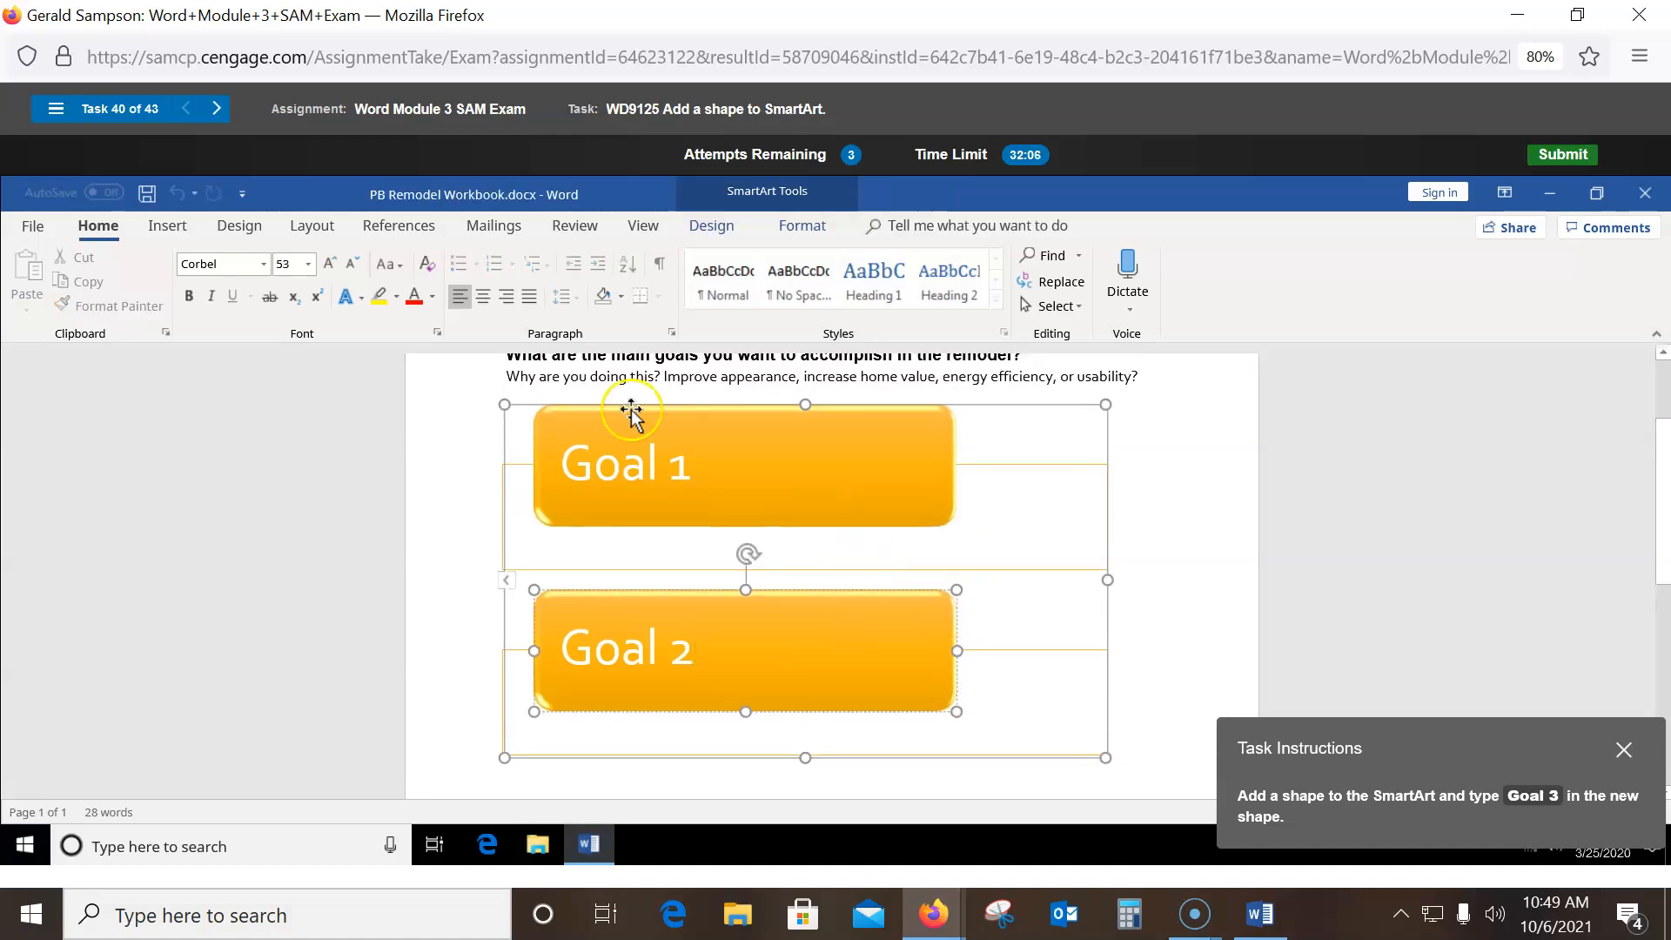
{"action": "left_click", "coordinate": [168, 228]}
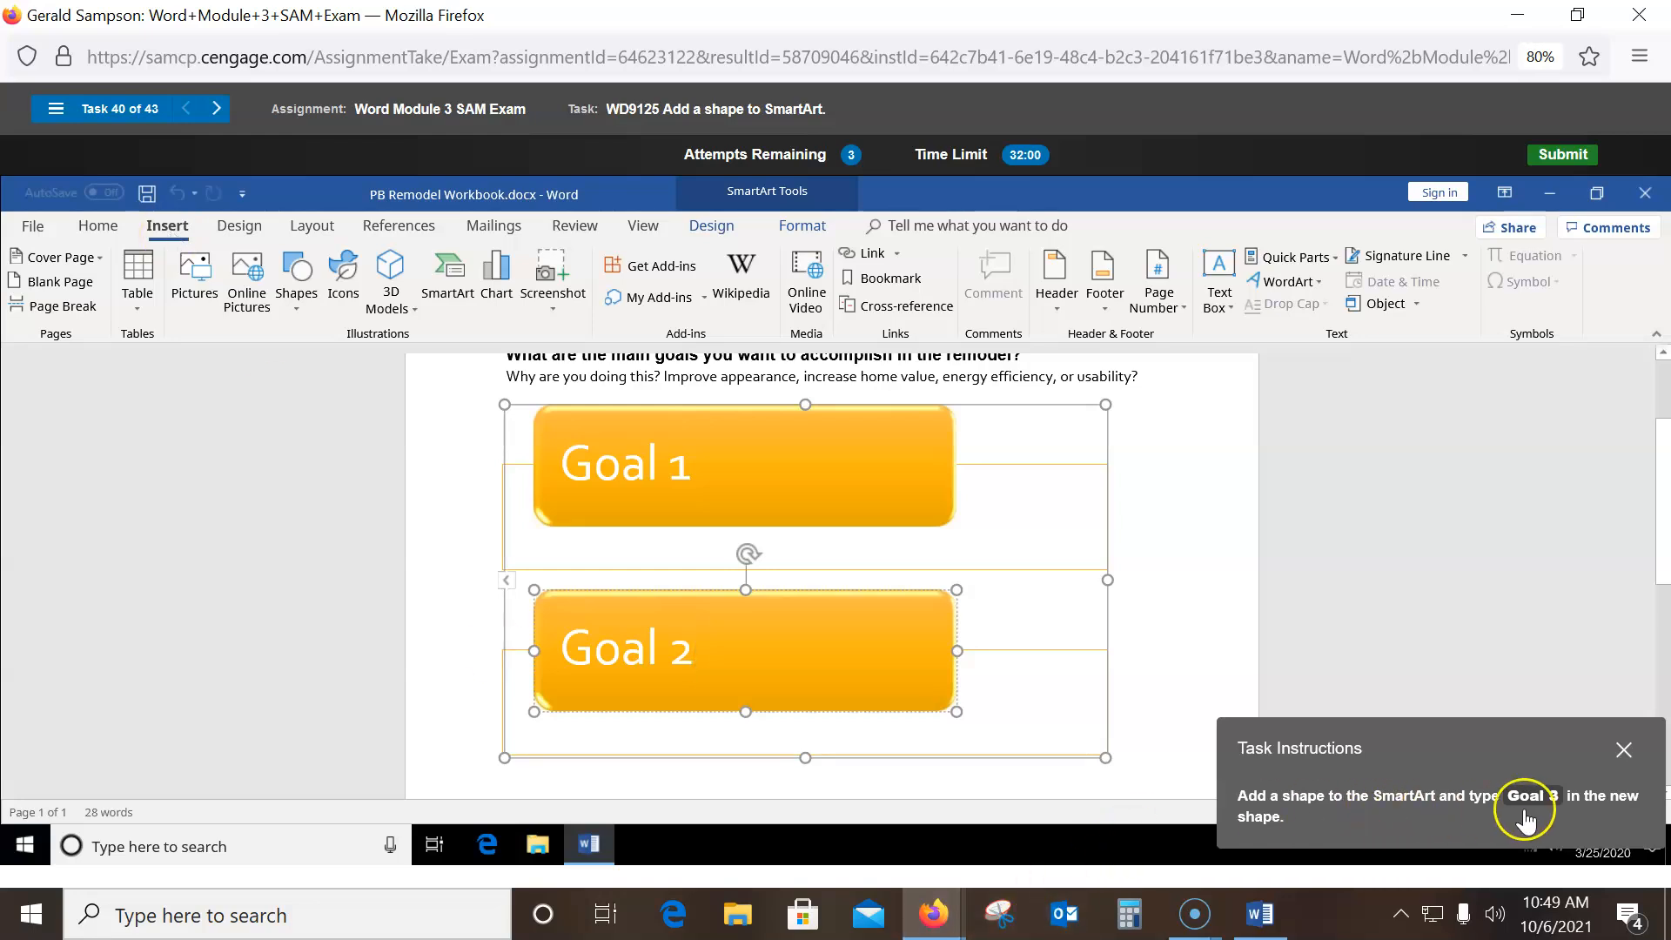
{"action": "left_click", "coordinate": [699, 224]}
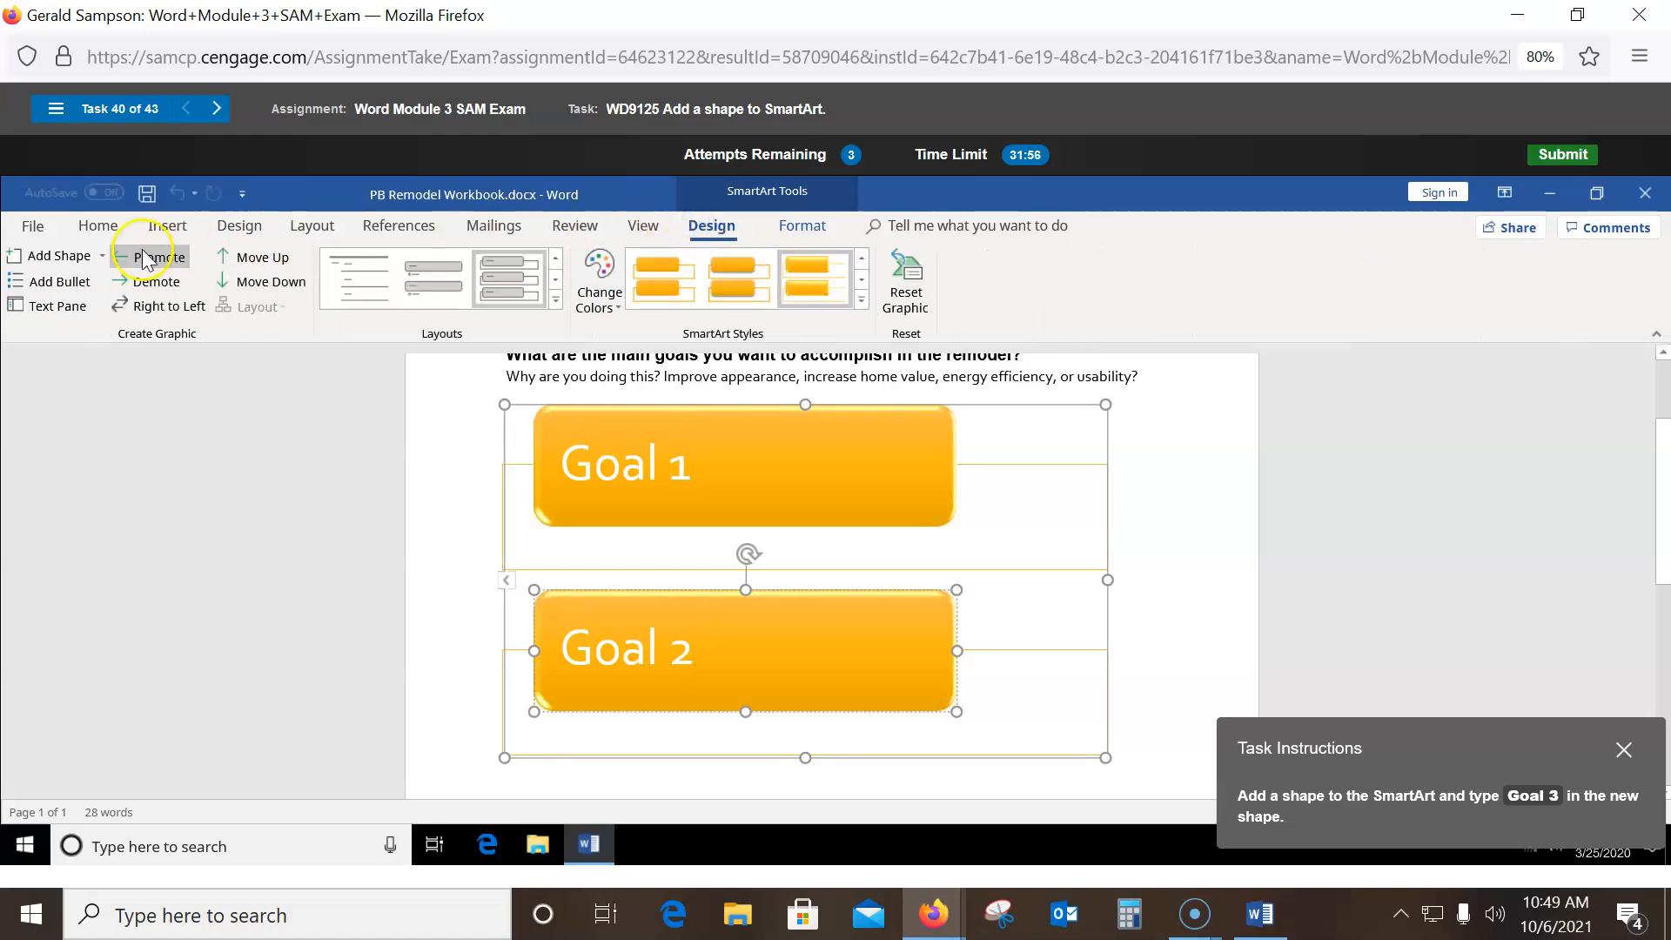
{"action": "left_click", "coordinate": [101, 255]}
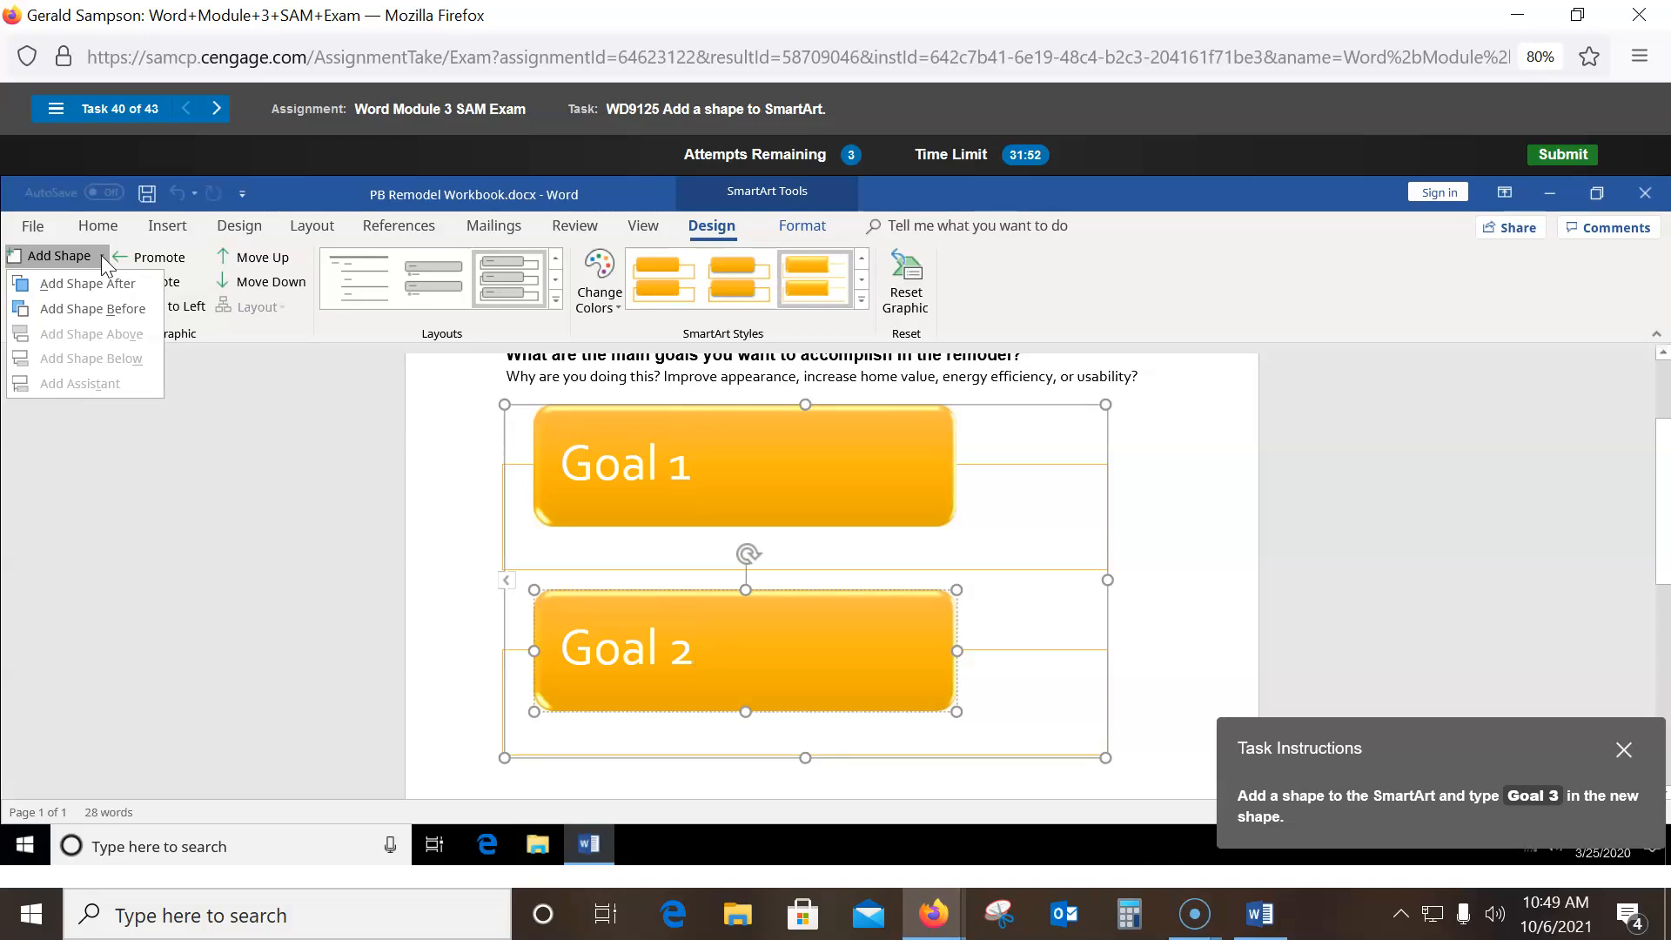
{"action": "left_click", "coordinate": [78, 284]}
- Type 'Goal 3' into the new empty shape
{"action": "left_click", "coordinate": [748, 707]}
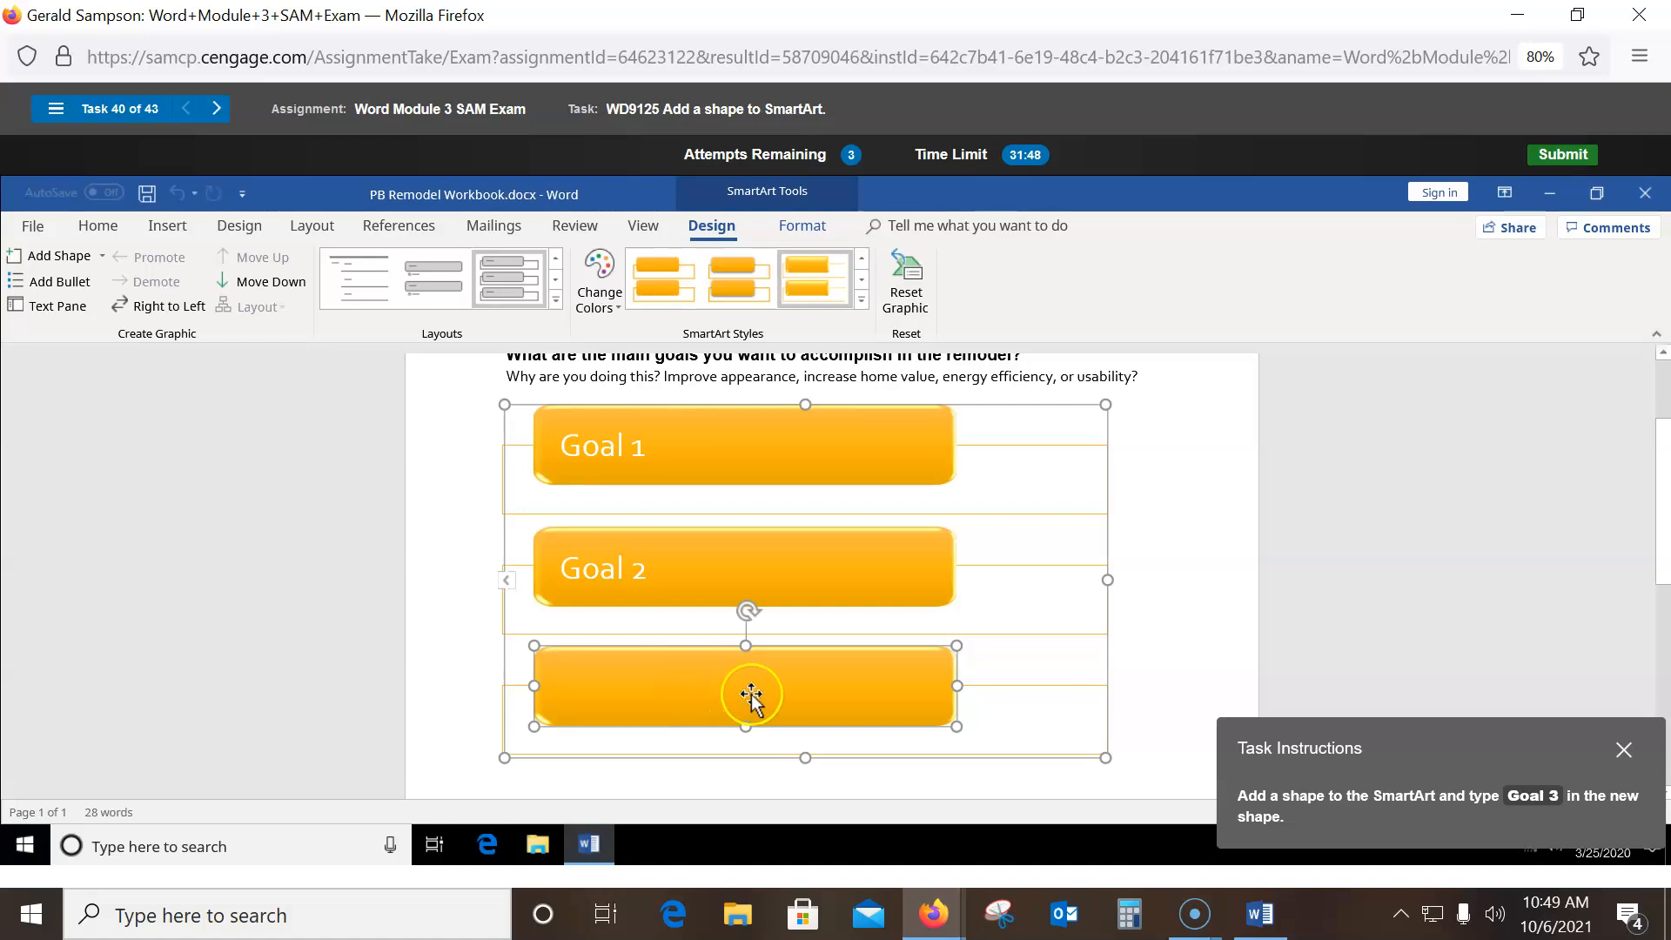
{"action": "right_click", "coordinate": [684, 688]}
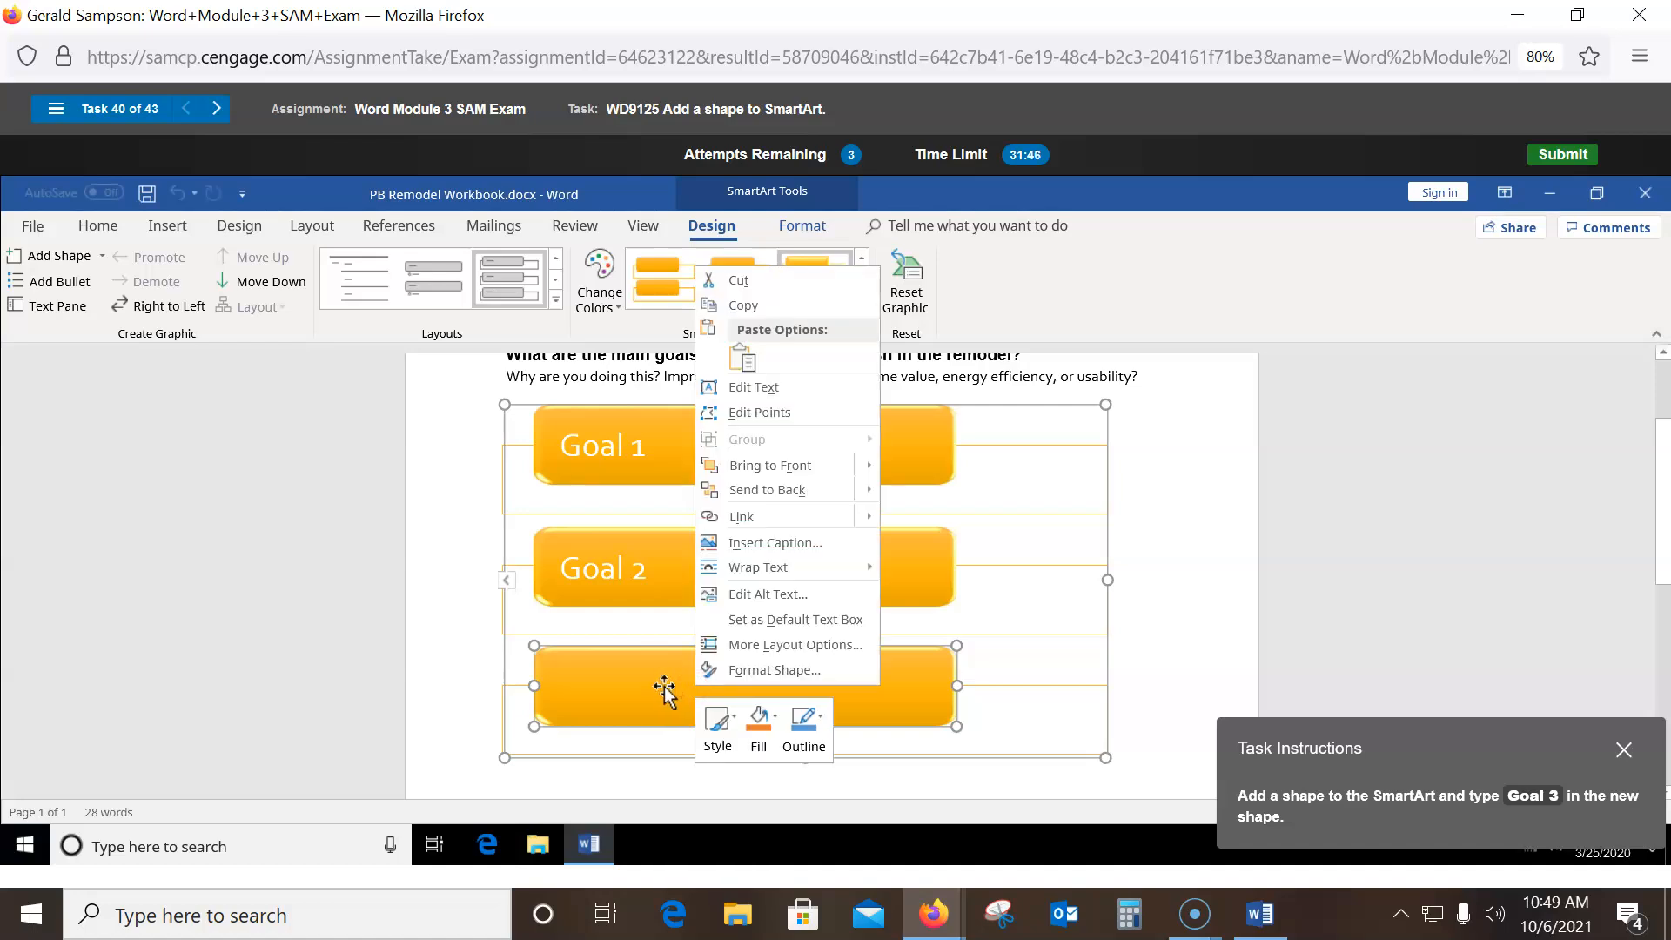
{"action": "right_click", "coordinate": [657, 685]}
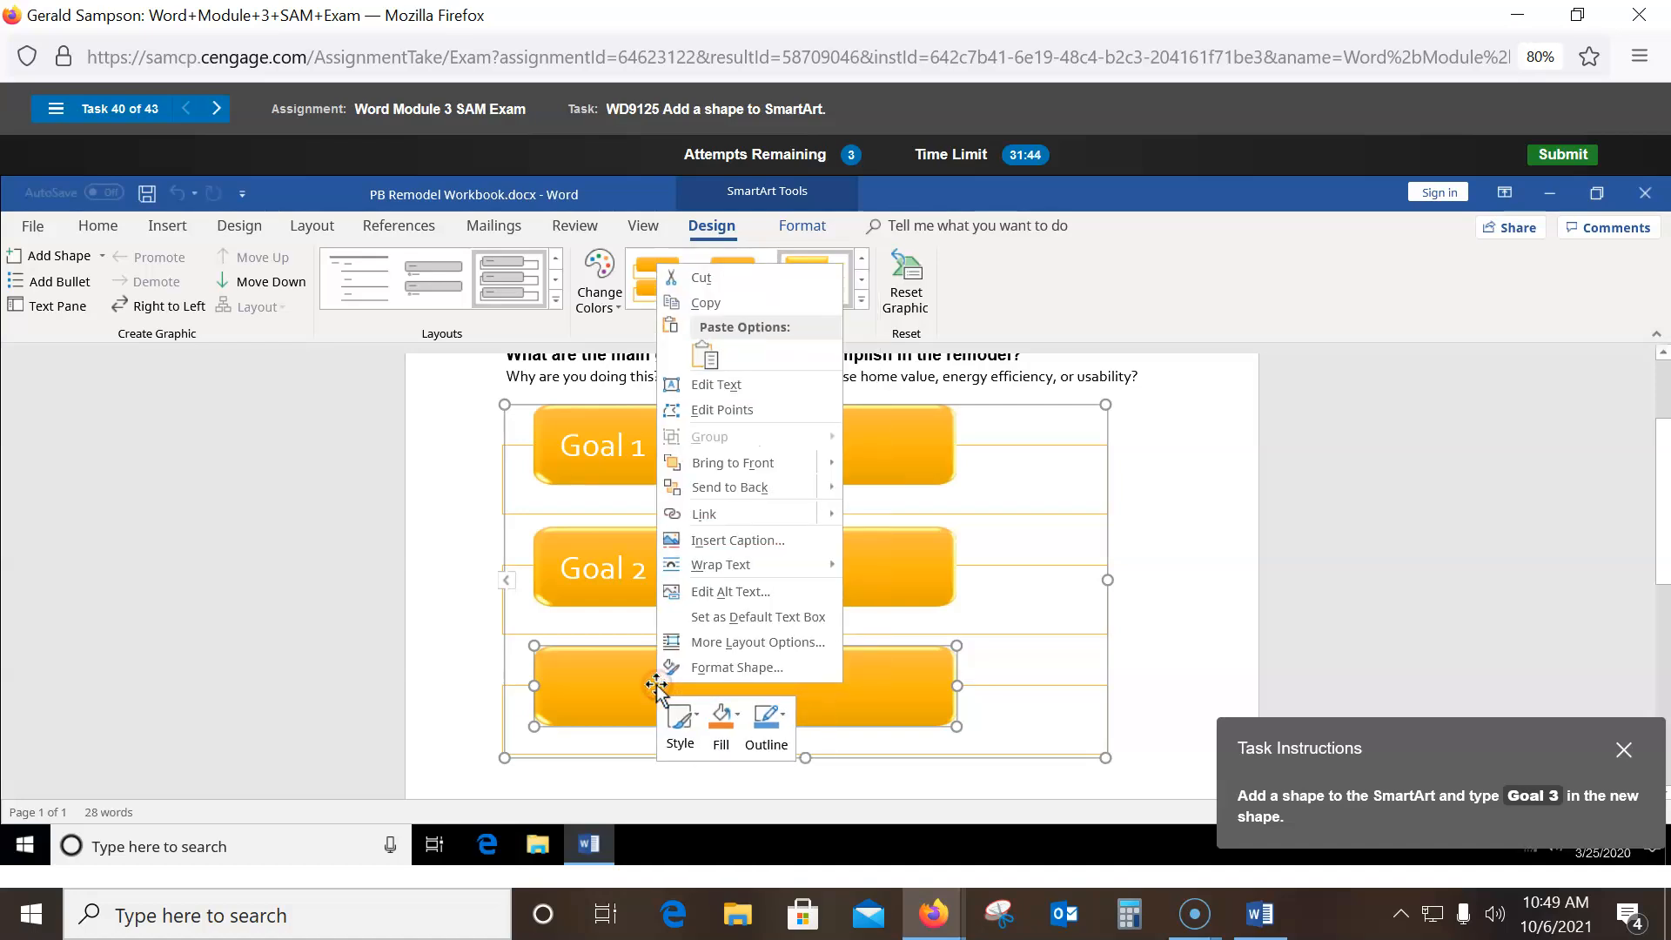
{"action": "left_click", "coordinate": [619, 684]}
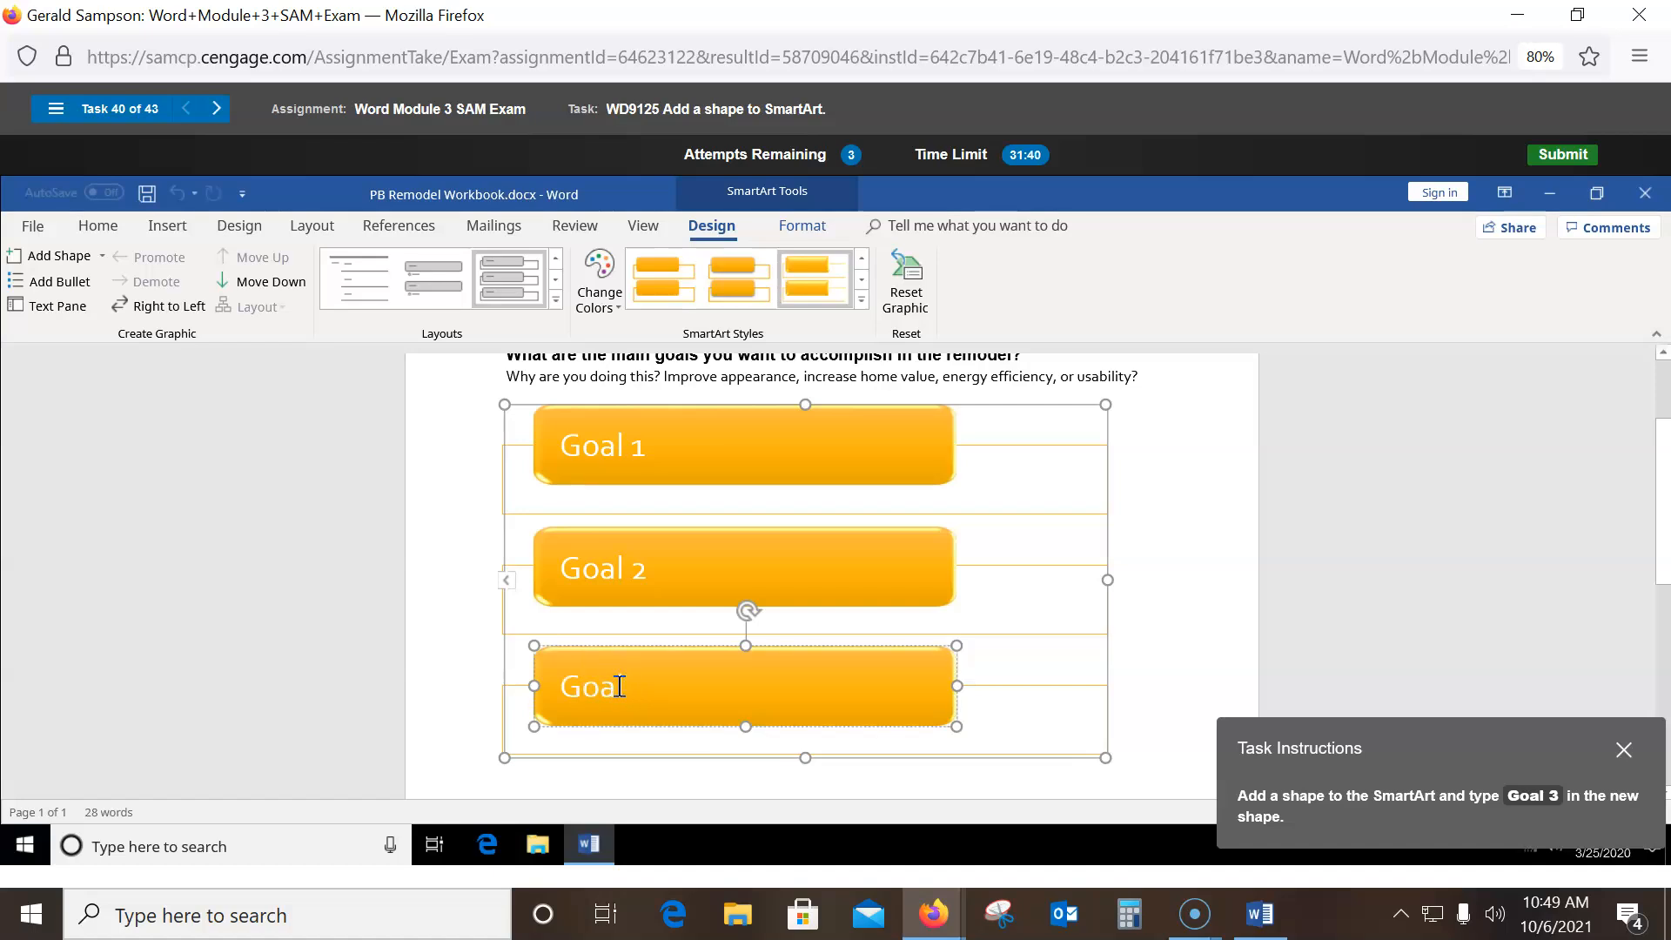
{"action": "type", "text": "Goal 3"}
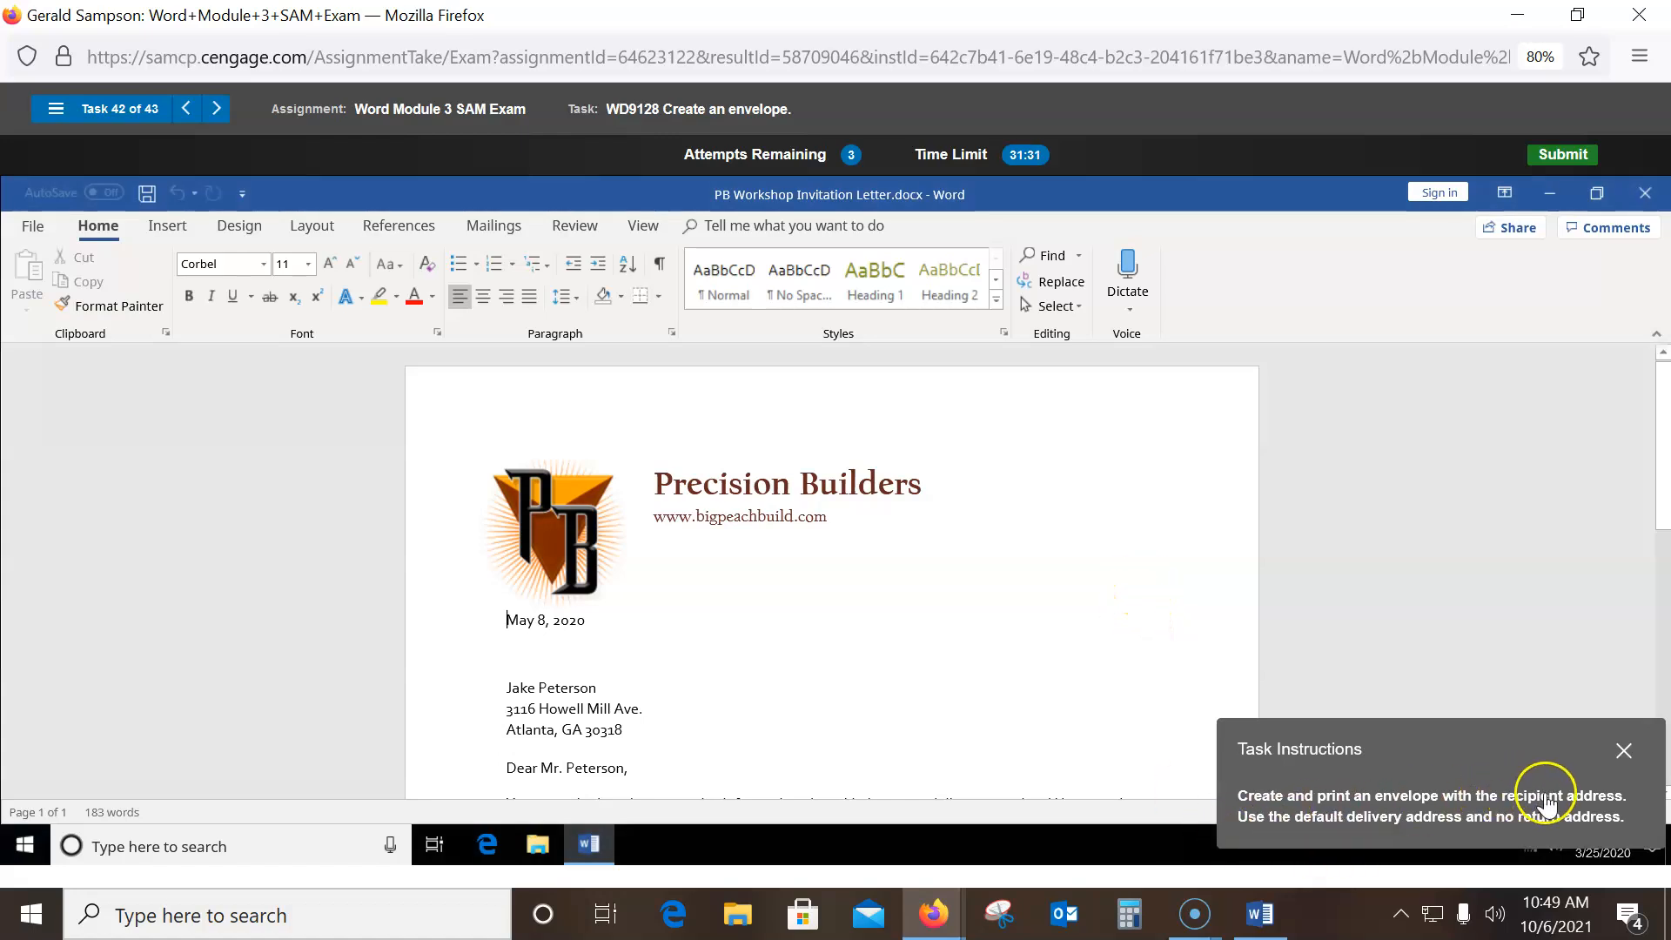
- Select the recipient's inside address and print an envelope for it with no return address
{"action": "left_click_drag", "start_coordinate": [505, 688], "coordinate": [627, 732]}
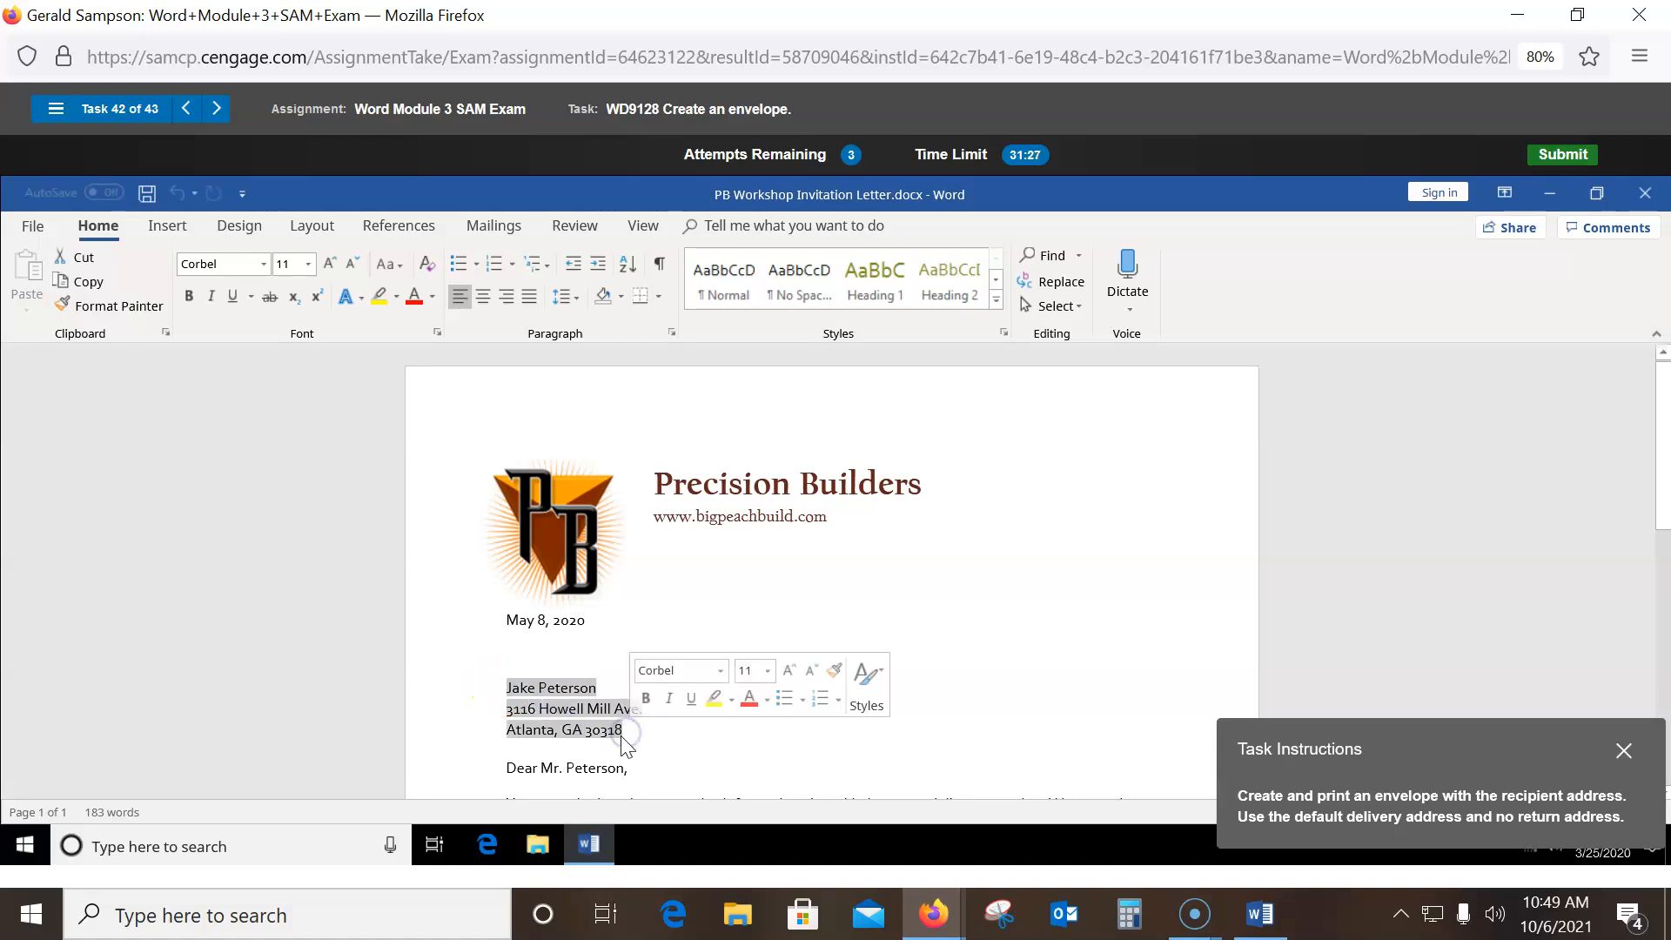
{"action": "left_click", "coordinate": [484, 225]}
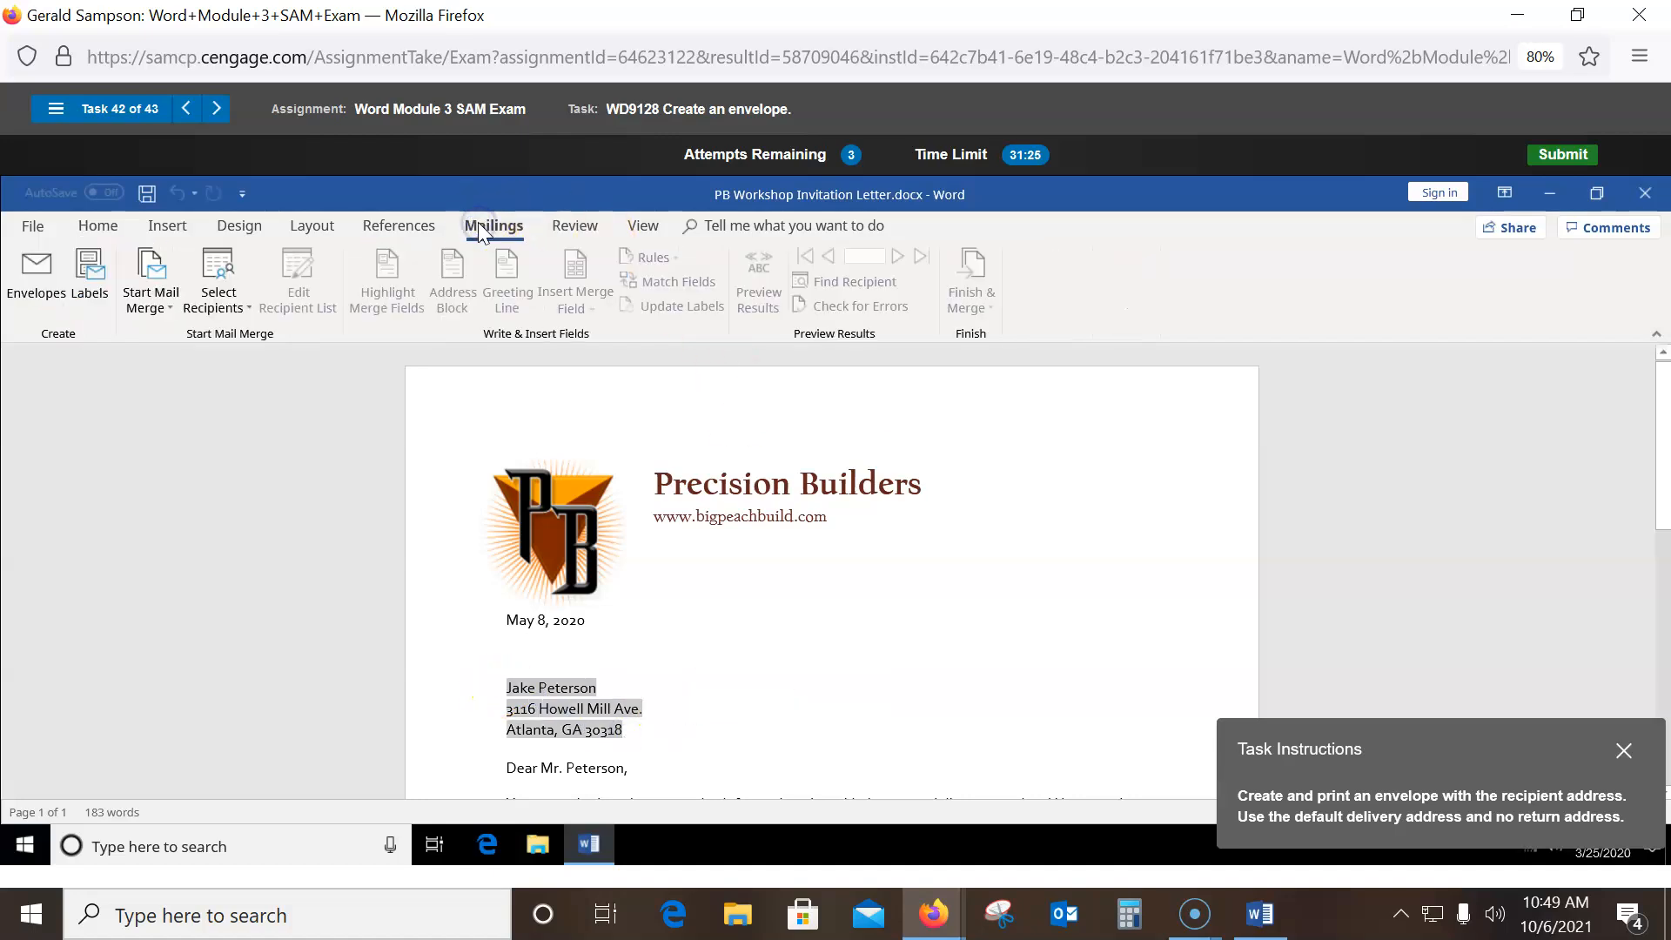
{"action": "left_click", "coordinate": [19, 269]}
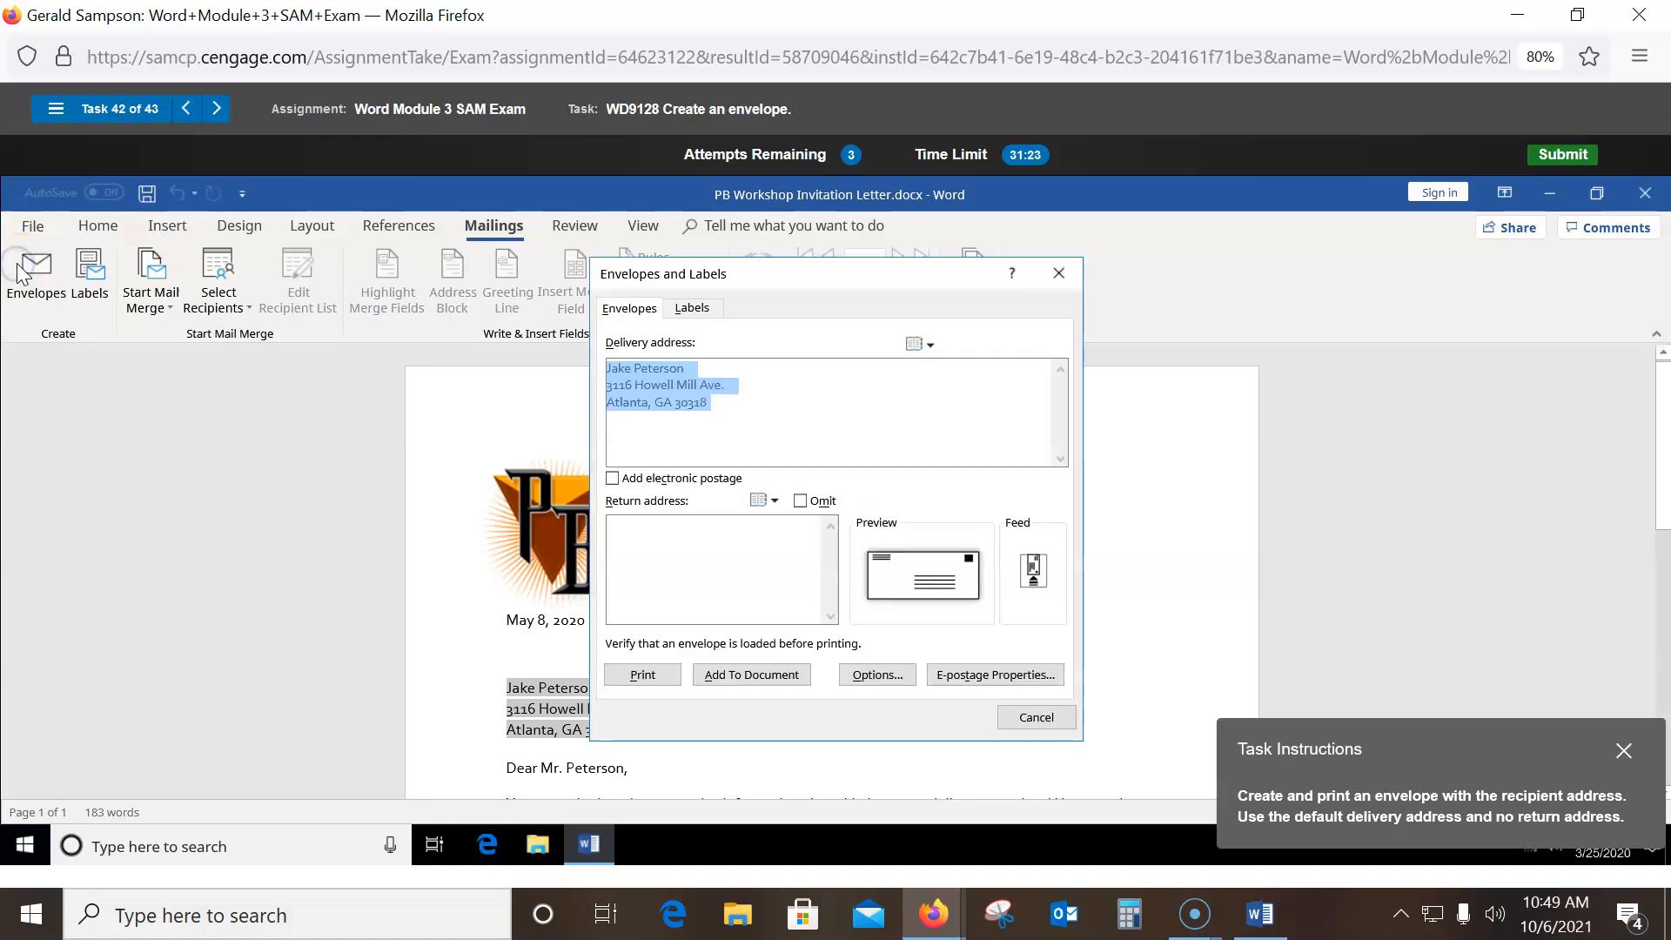
{"action": "left_click", "coordinate": [650, 680]}
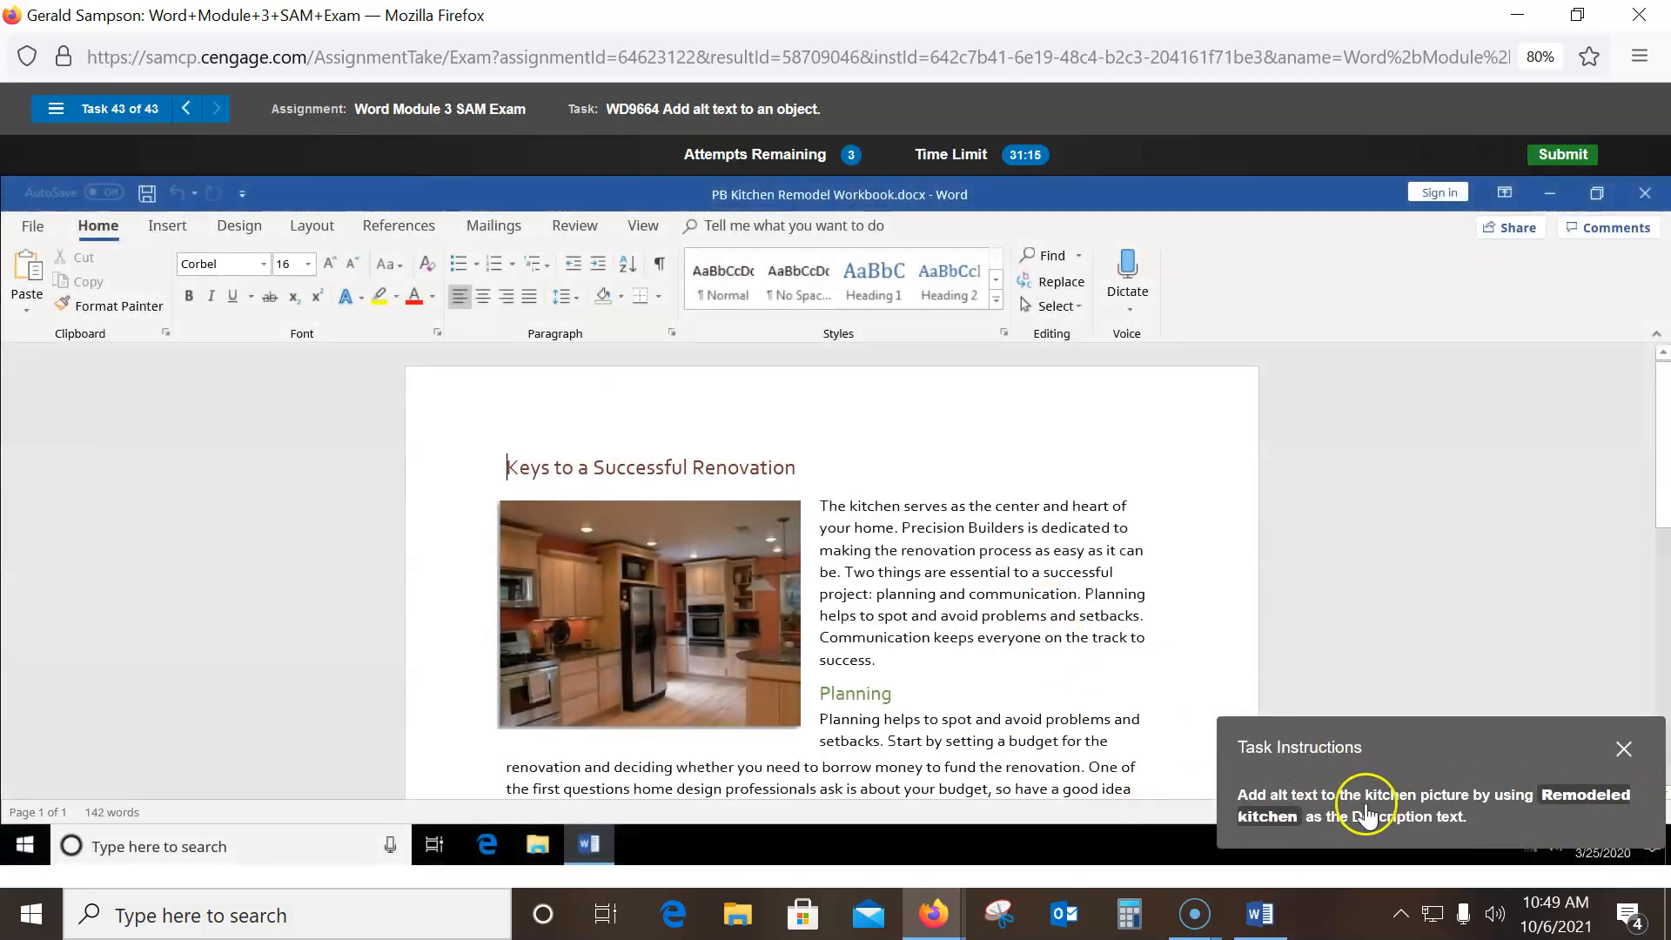
- Enter 'Remodeled kitchen' as the kitchen picture's alt text description
{"action": "left_click", "coordinate": [695, 580]}
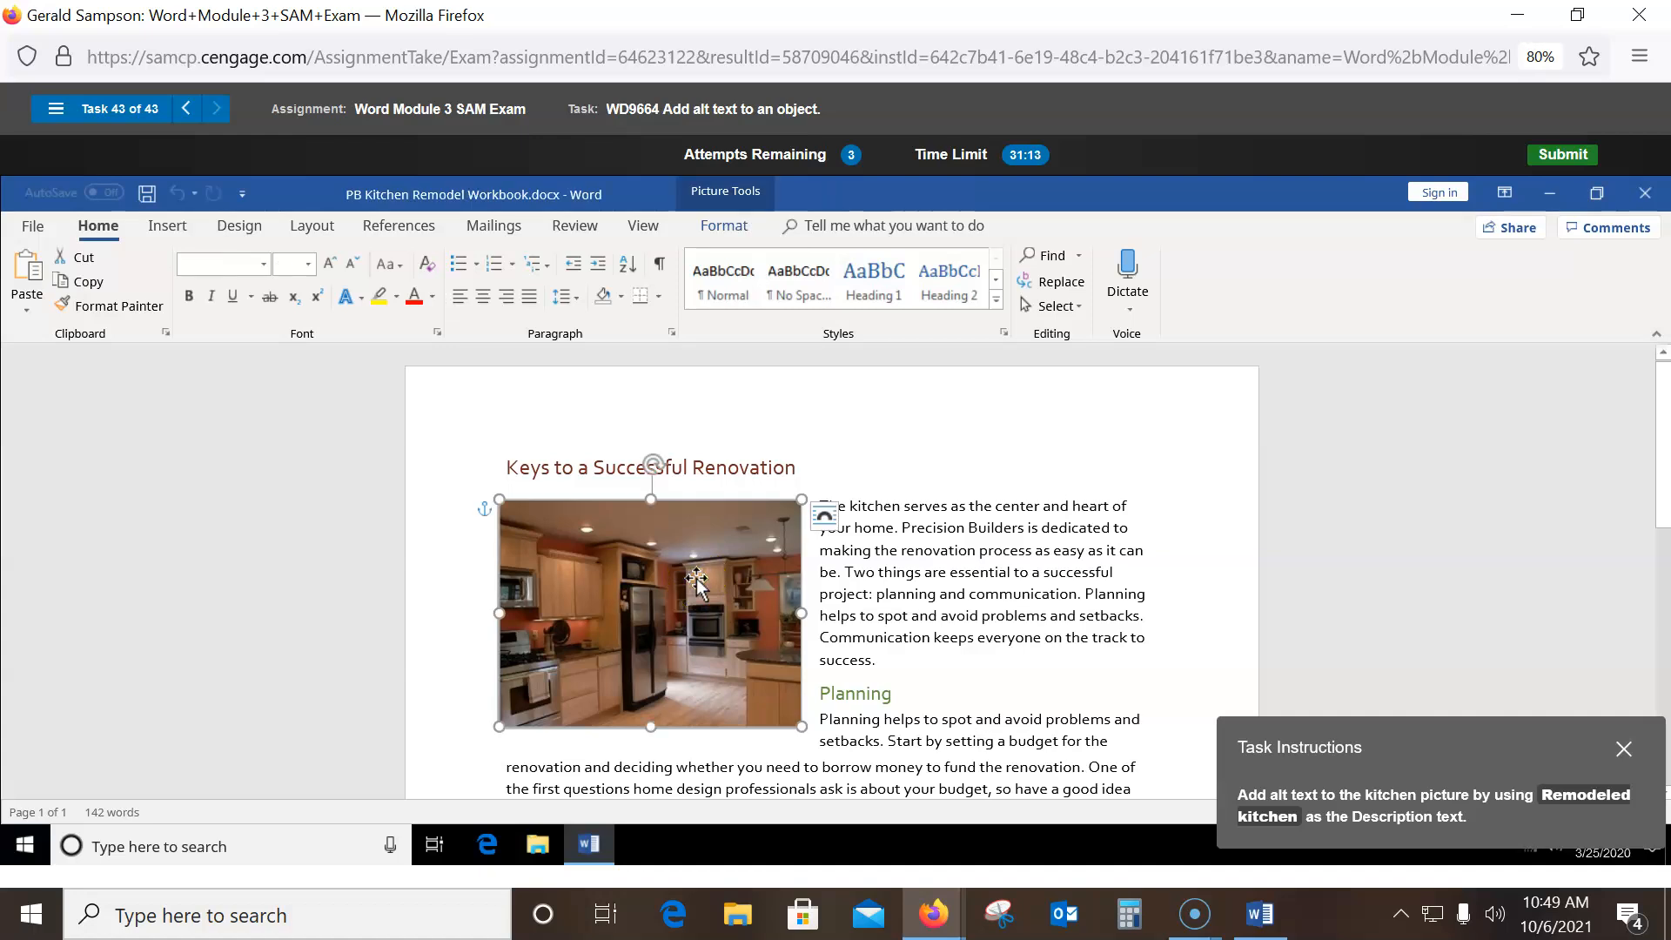
{"action": "left_click", "coordinate": [723, 226]}
{"action": "left_click", "coordinate": [1052, 296]}
{"action": "left_click", "coordinate": [833, 416]}
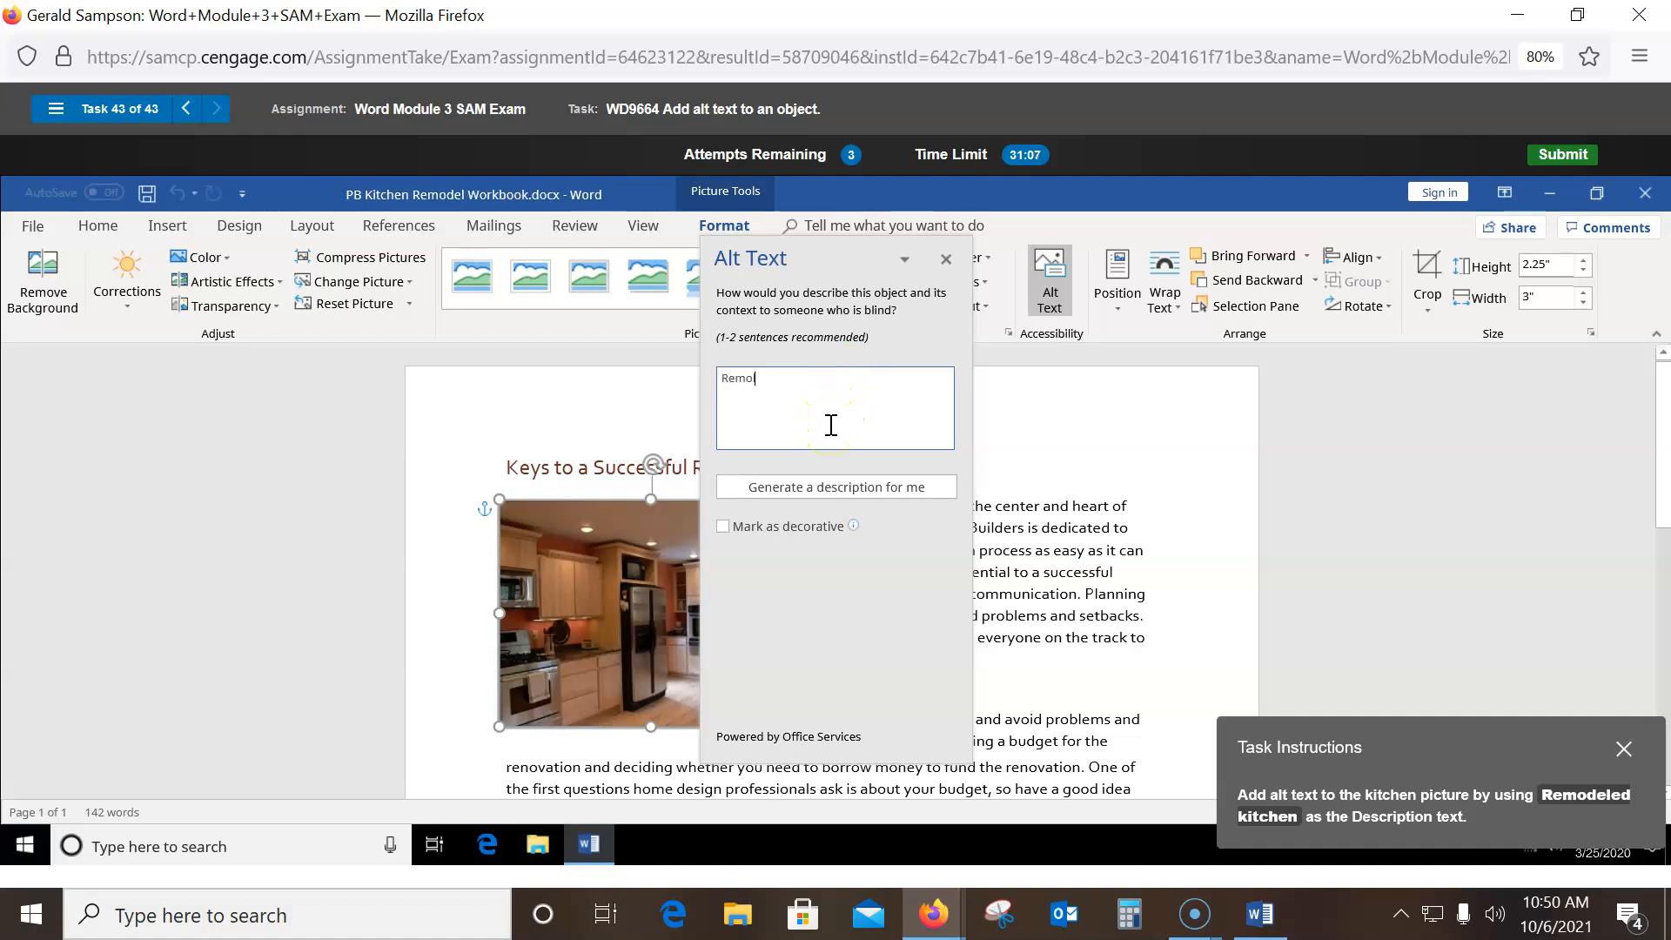
{"action": "type", "text": "Remodl"}
{"action": "key", "text": "BackSpace"}
{"action": "type", "text": "eled kitchen"}
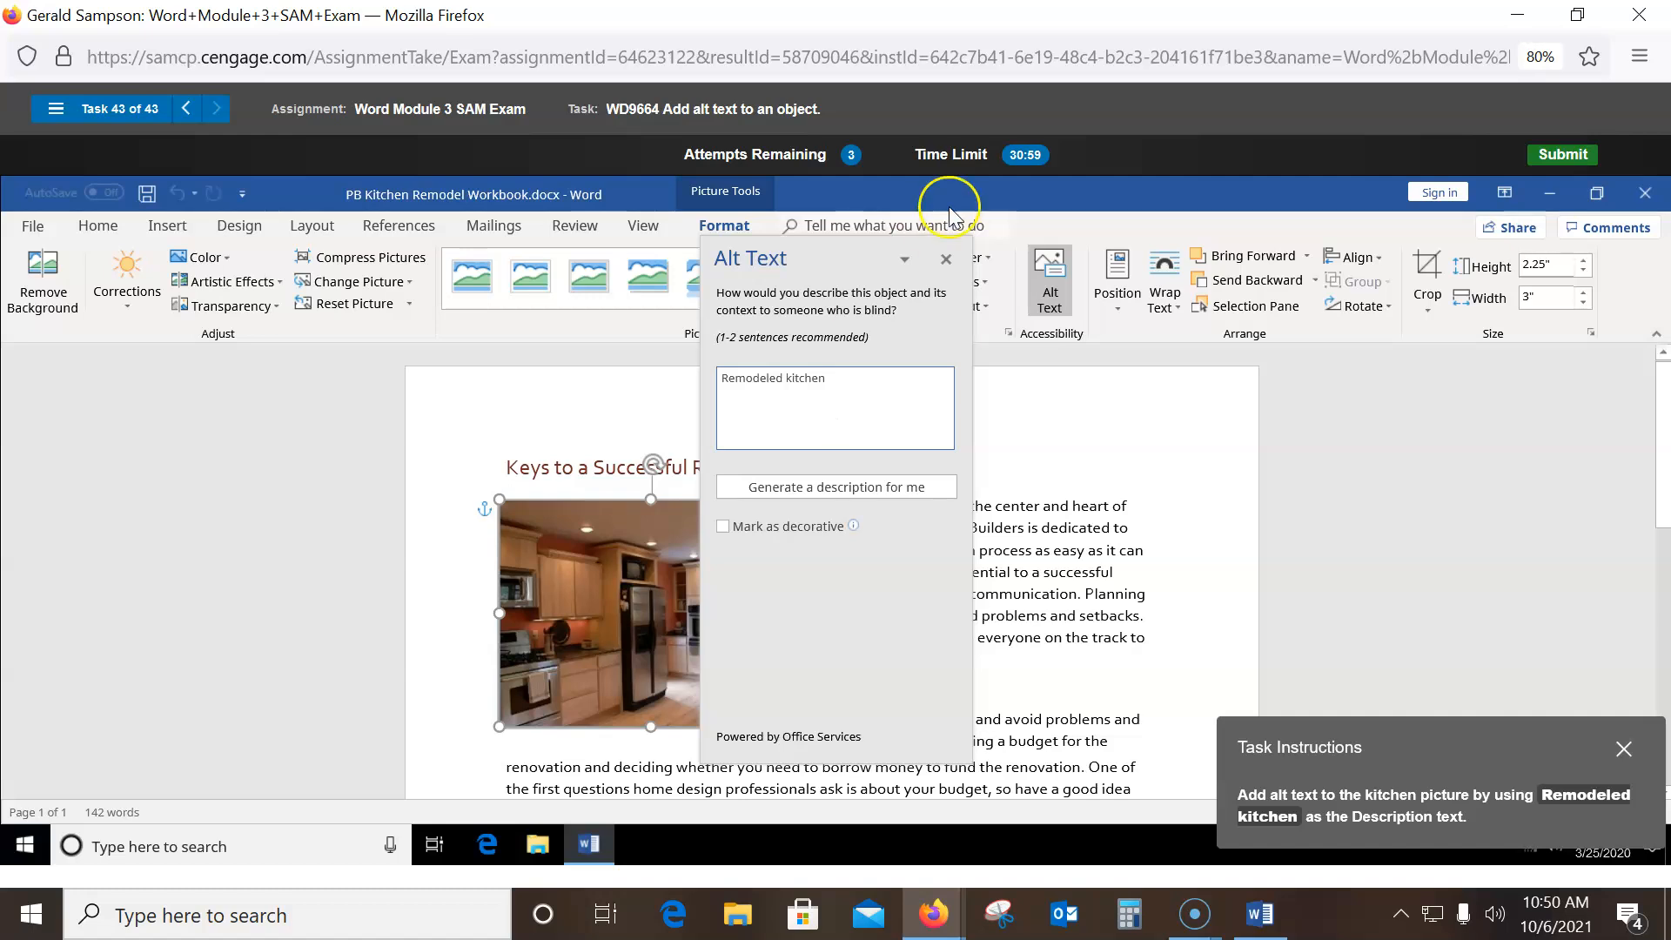
{"action": "left_click", "coordinate": [950, 262]}
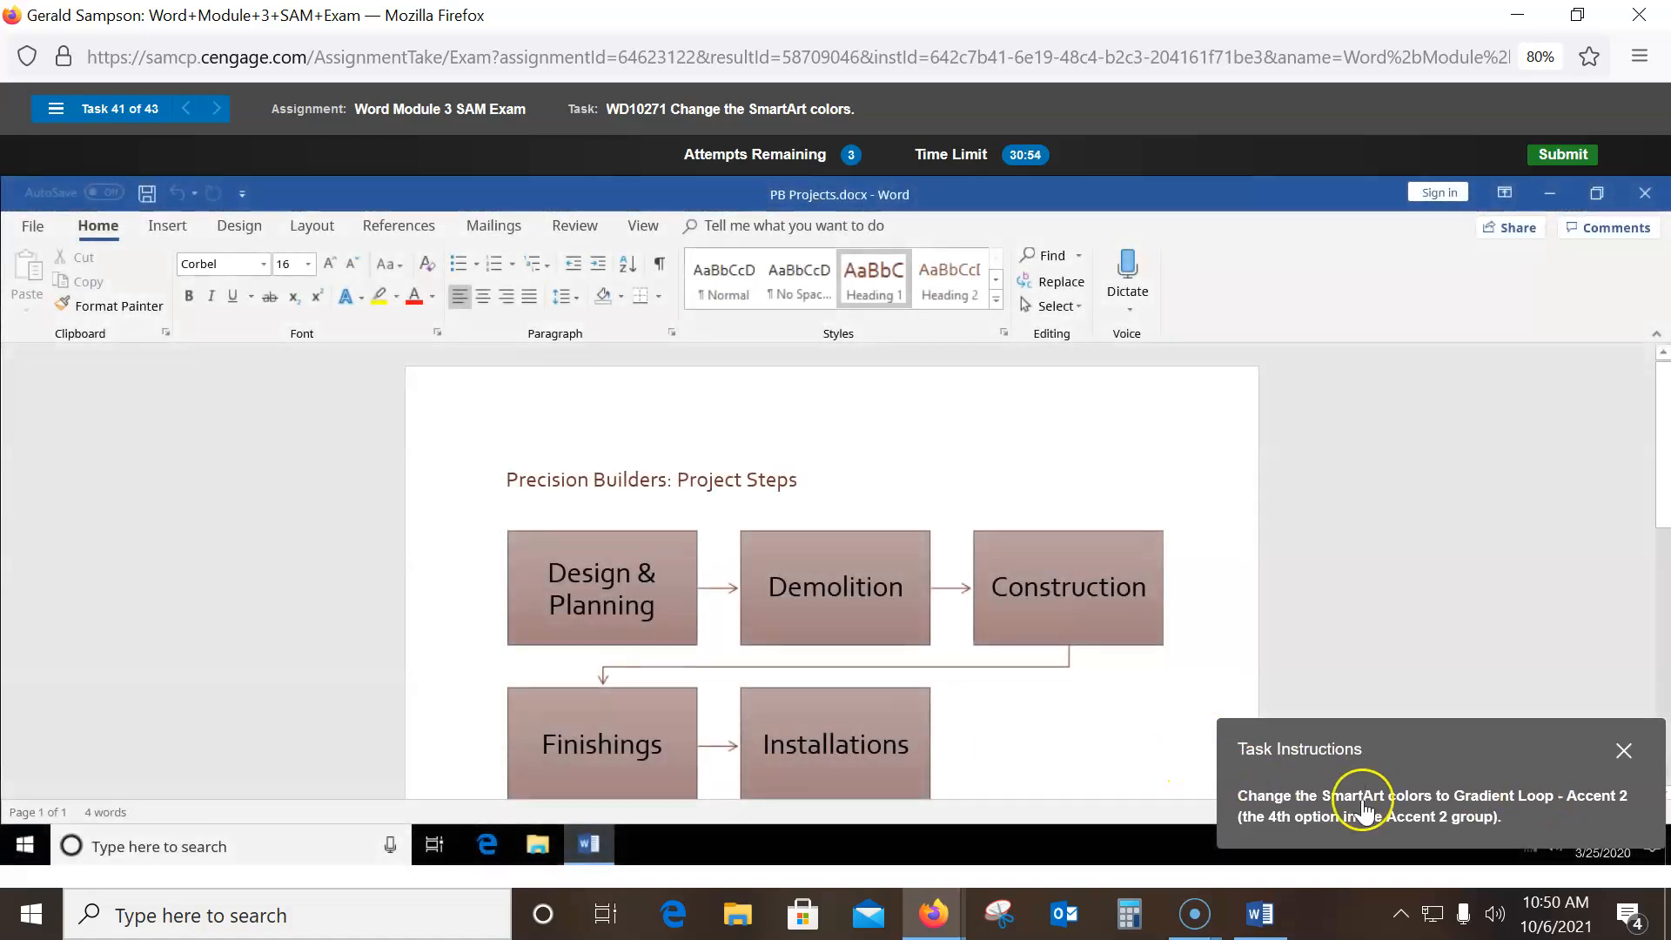
- Apply the Gradient Loop - Accent 2 colour scheme to the Project Steps SmartArt
{"action": "left_click", "coordinate": [874, 547]}
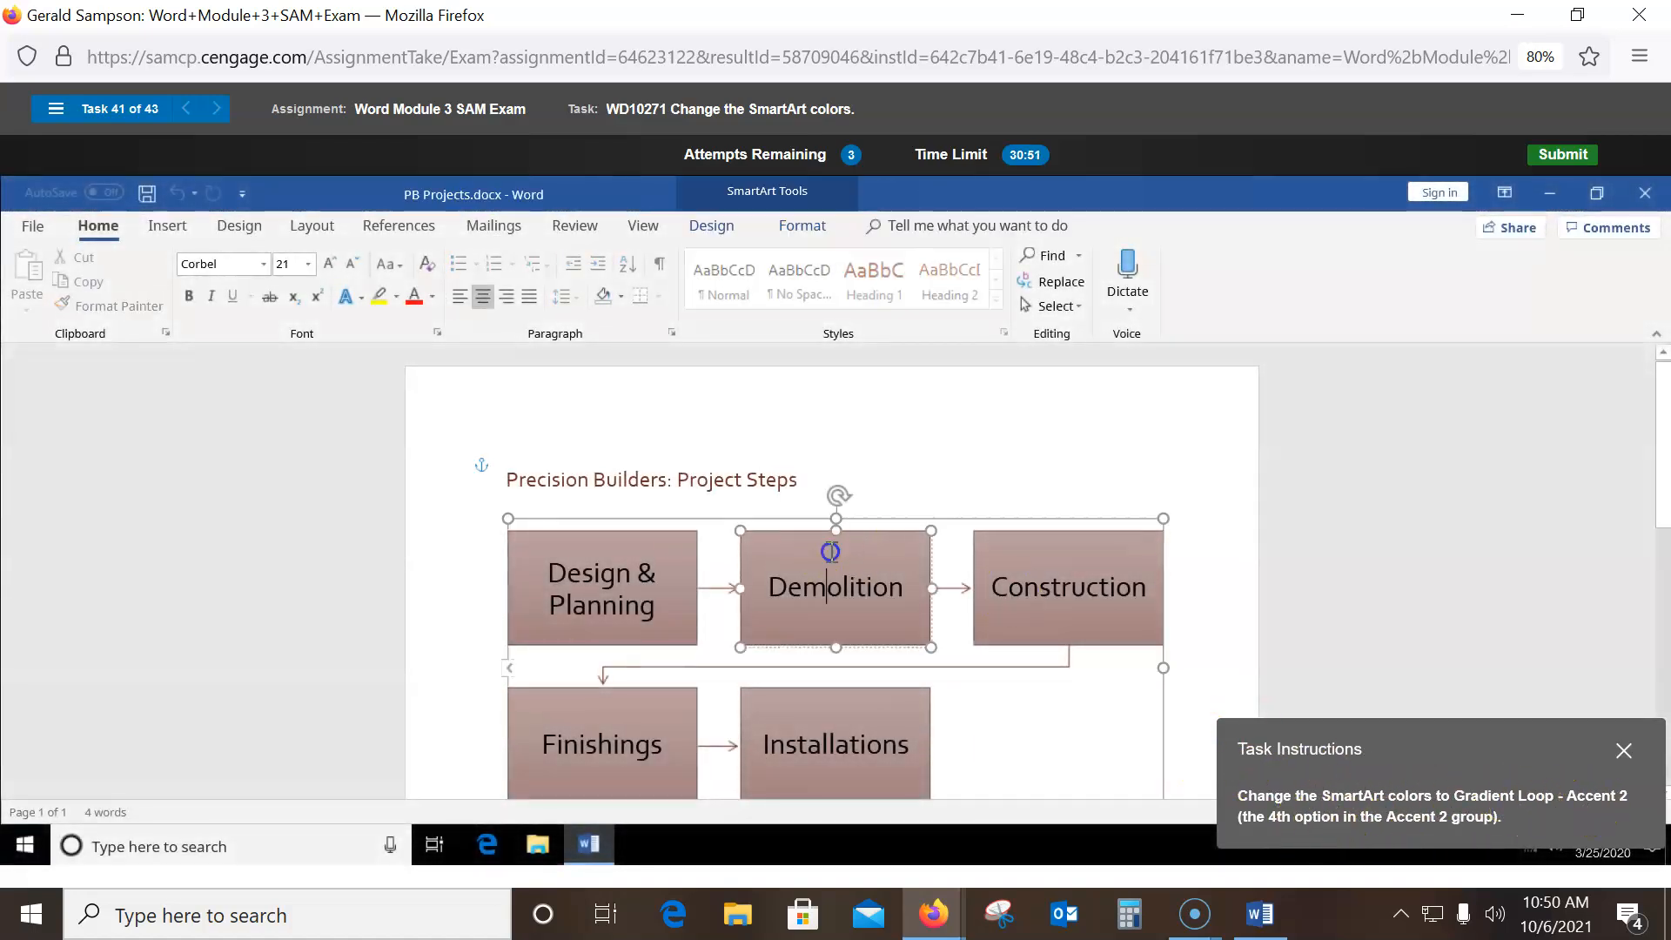
{"action": "left_click", "coordinate": [723, 228]}
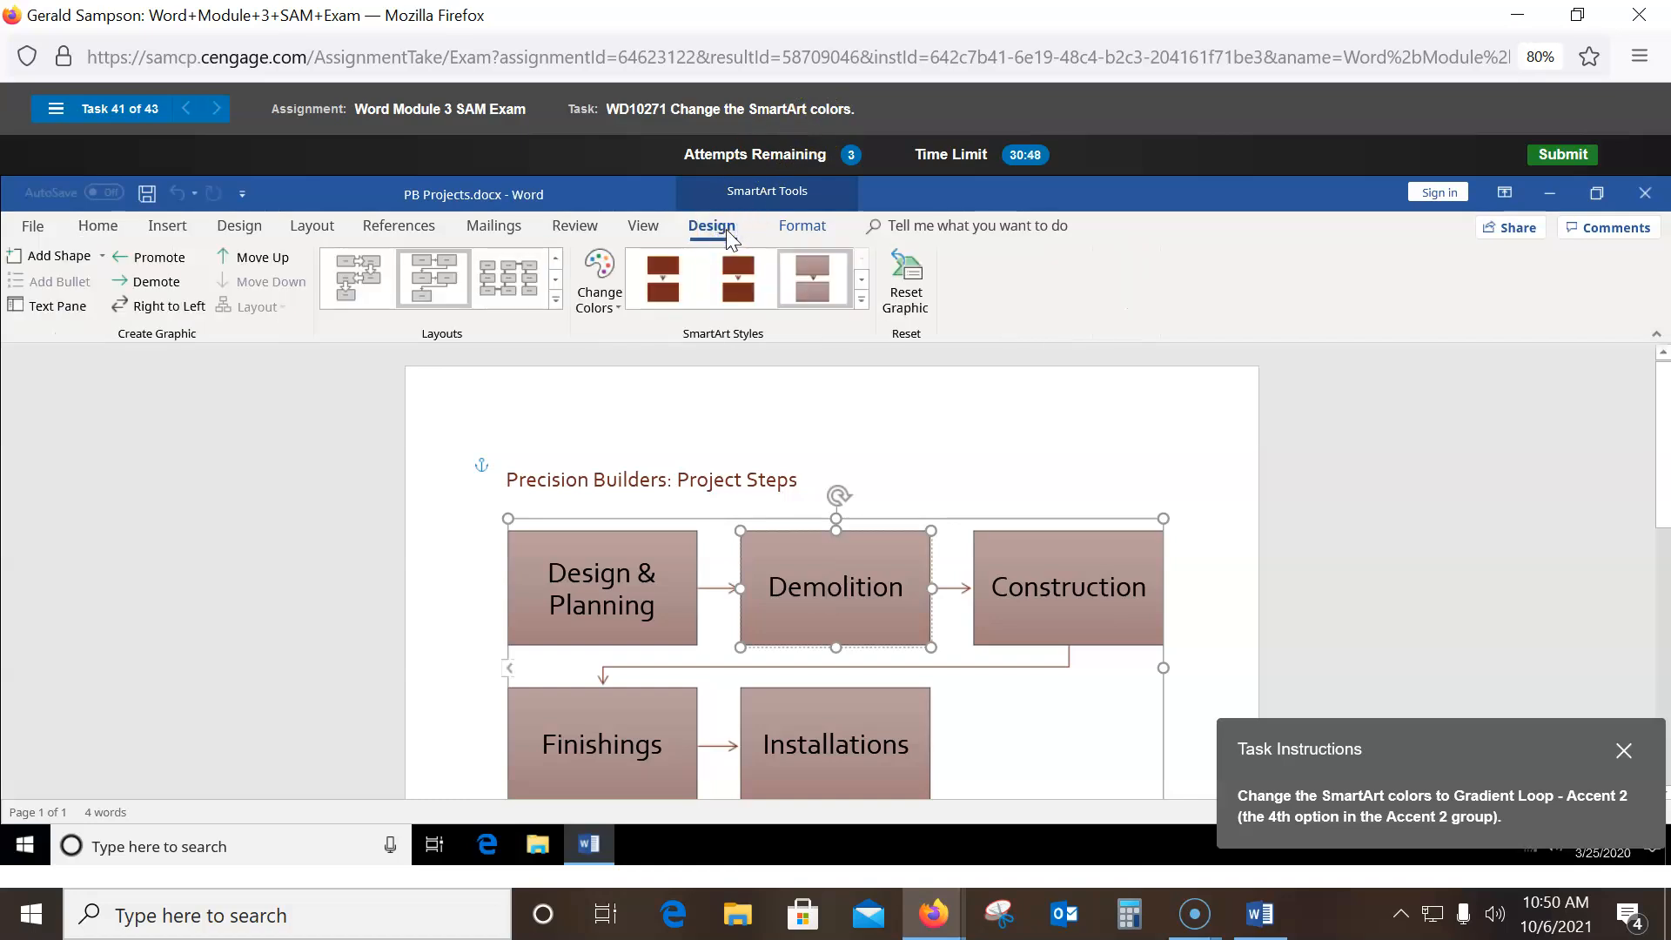
{"action": "left_click", "coordinate": [595, 309]}
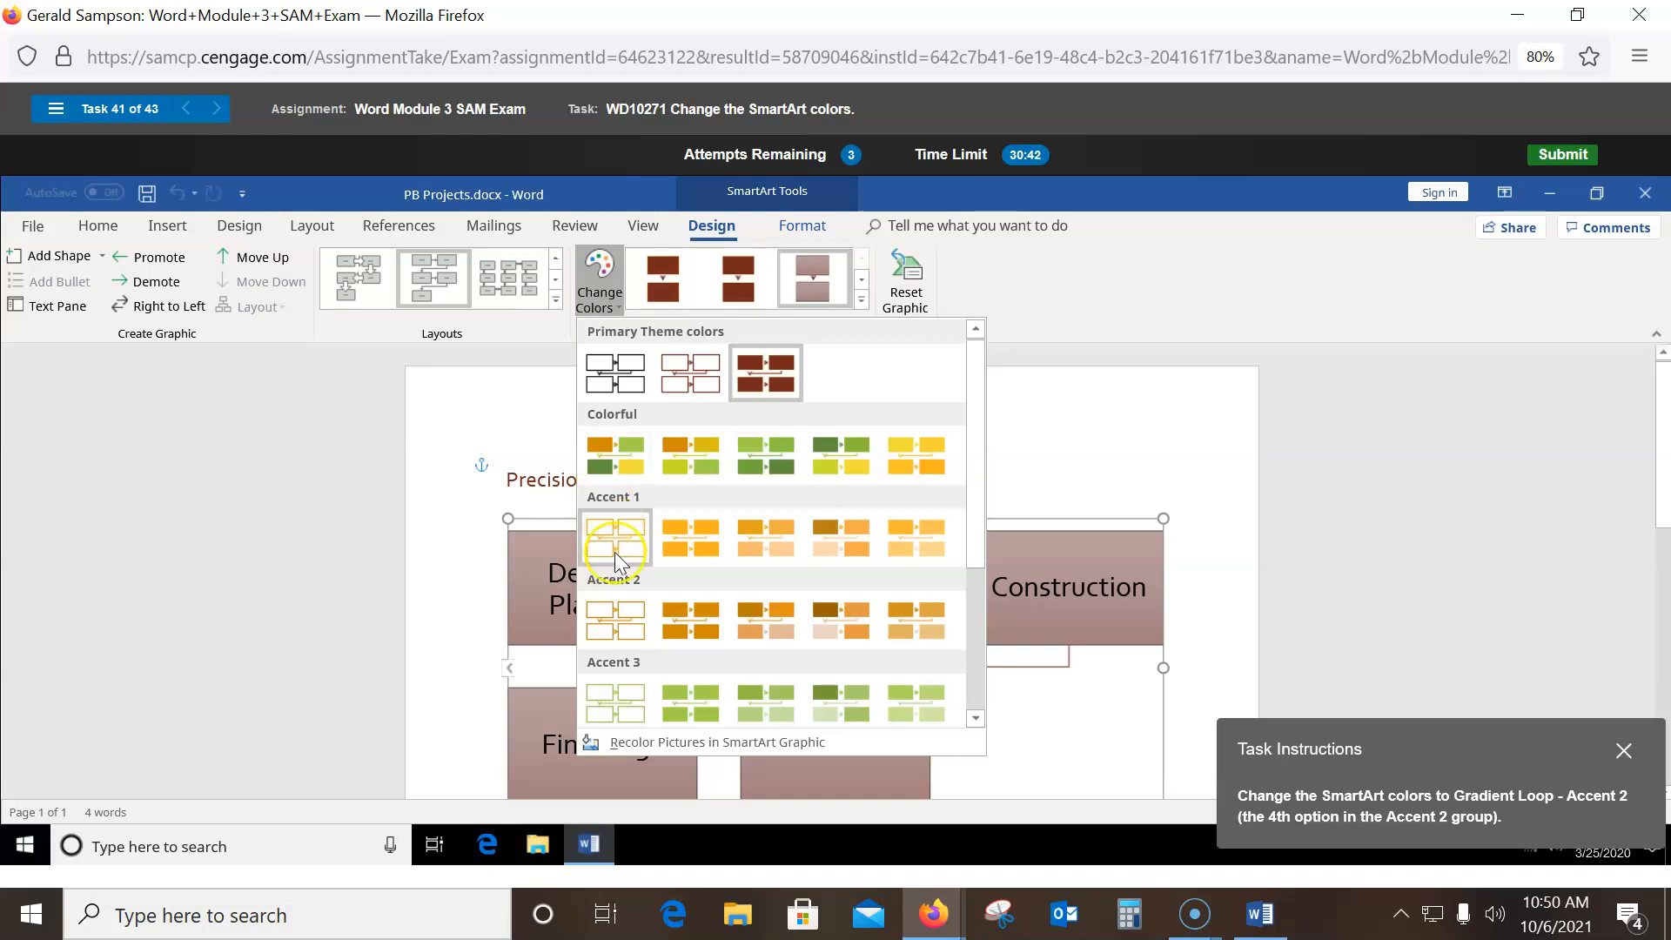
{"action": "left_click", "coordinate": [827, 620]}
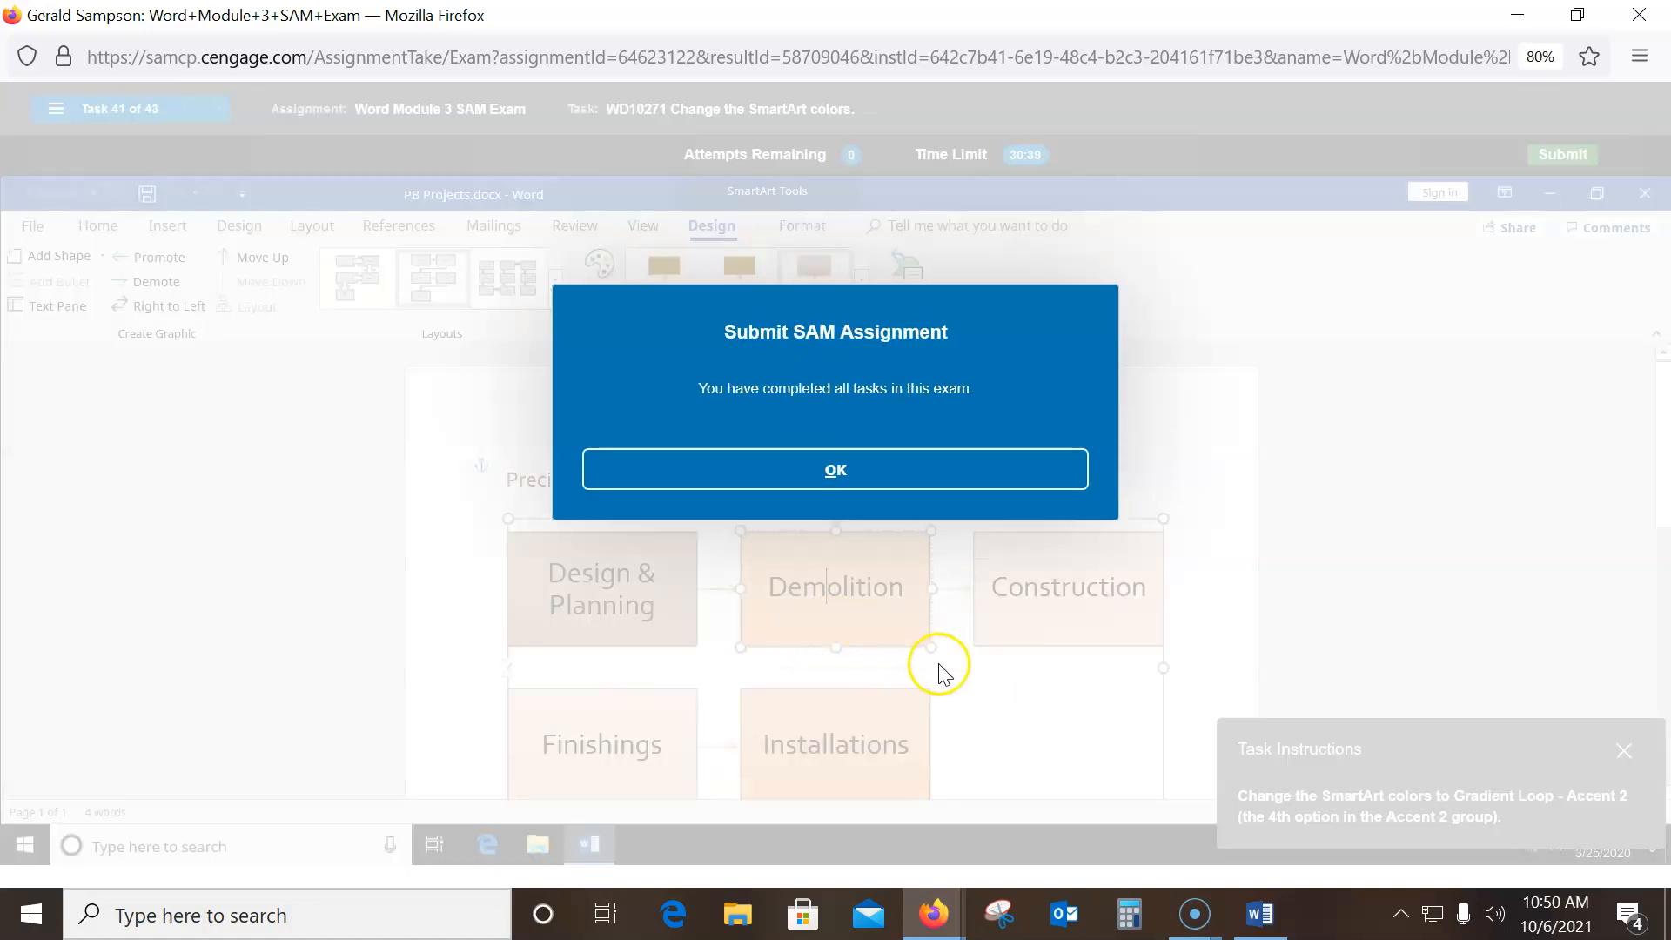
- Confirm exam submission, reset the page zoom to 100%, and launch Snipping Tool
{"action": "left_click", "coordinate": [757, 455]}
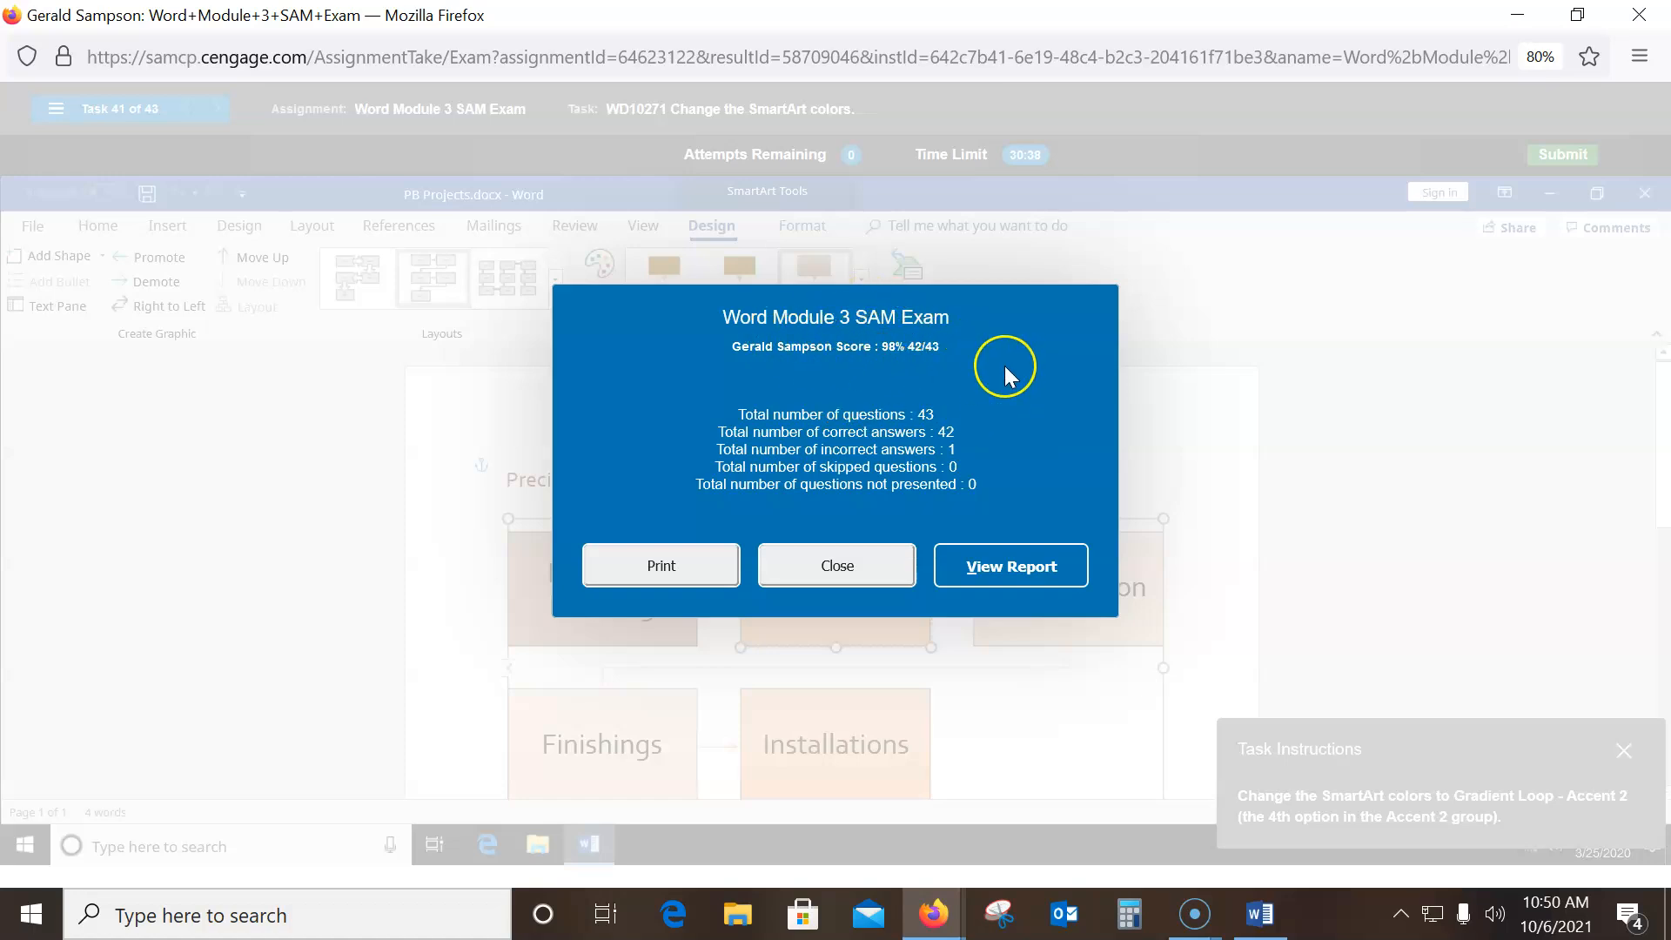
{"action": "key", "text": "ctrl+0"}
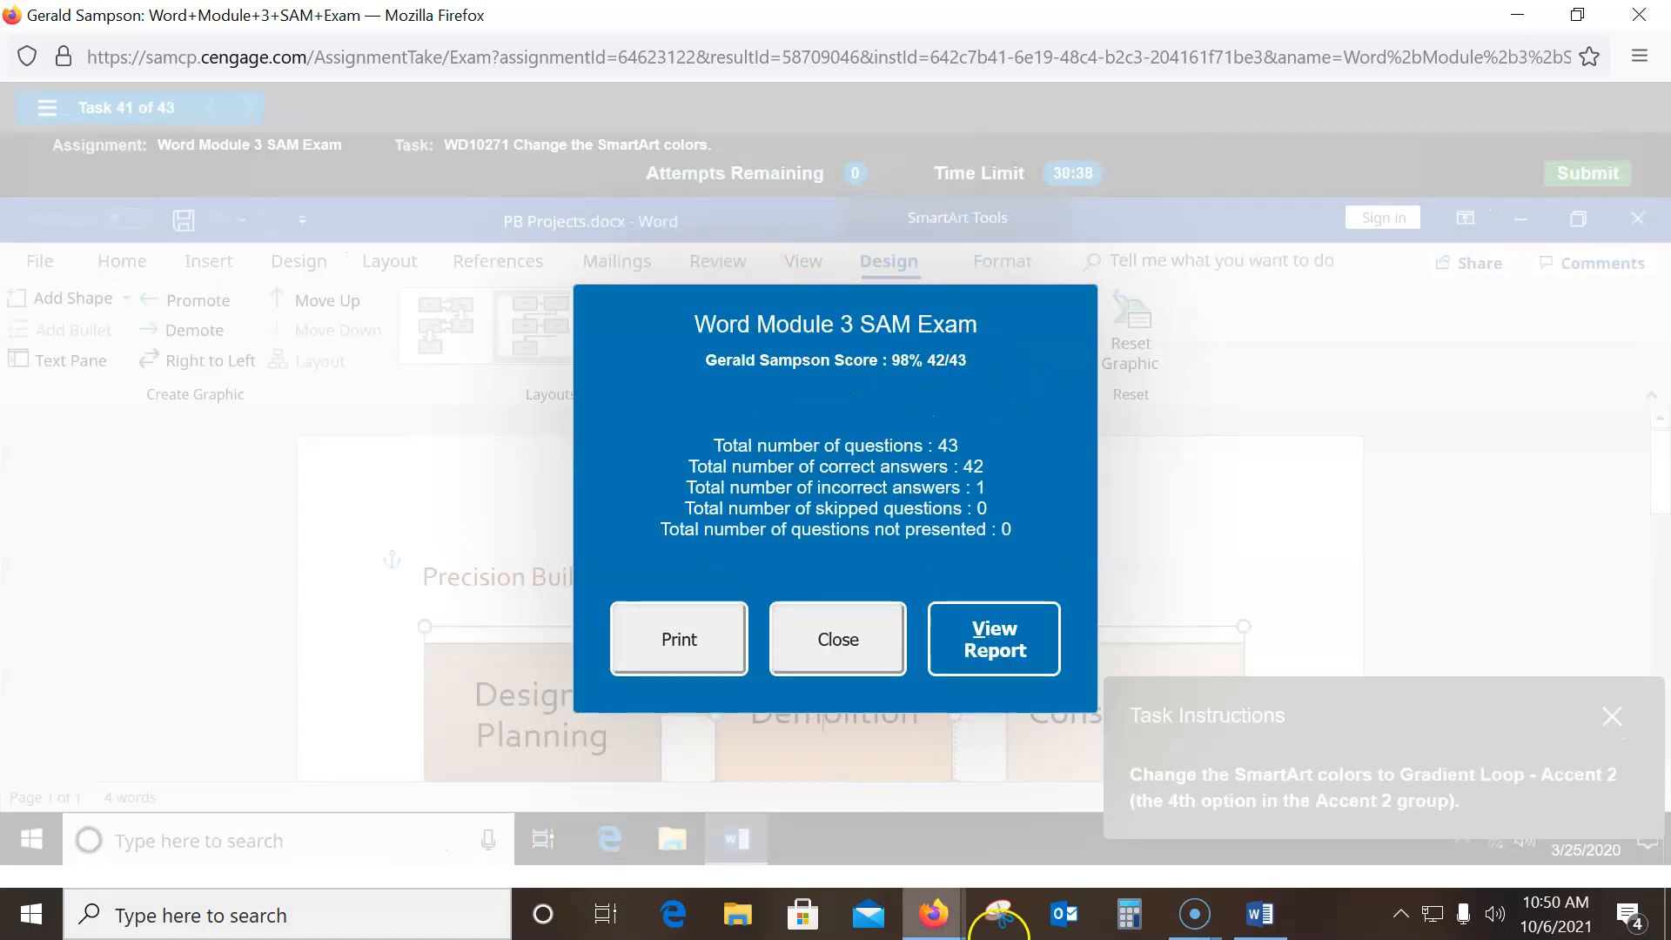
{"action": "left_click", "coordinate": [996, 913]}
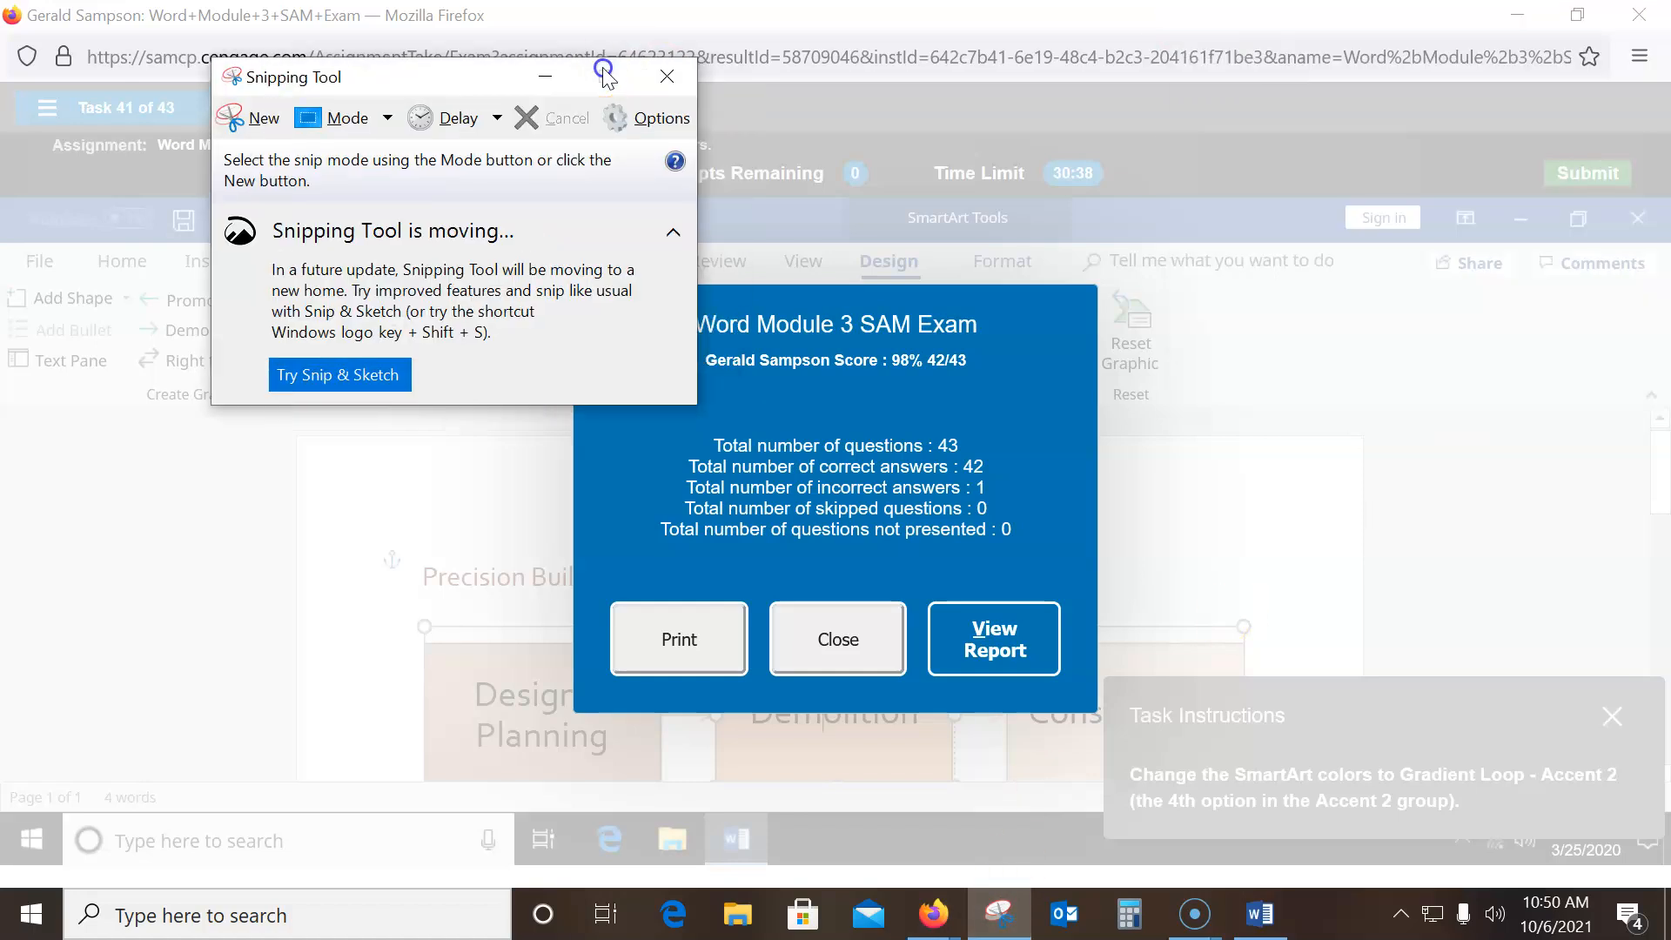
- Snip the results banner showing Word Module 3 SAM Exam, 98% 42/43
{"action": "left_click_drag", "start_coordinate": [604, 71], "coordinate": [1388, 6]}
{"action": "left_click", "coordinate": [1030, 64]}
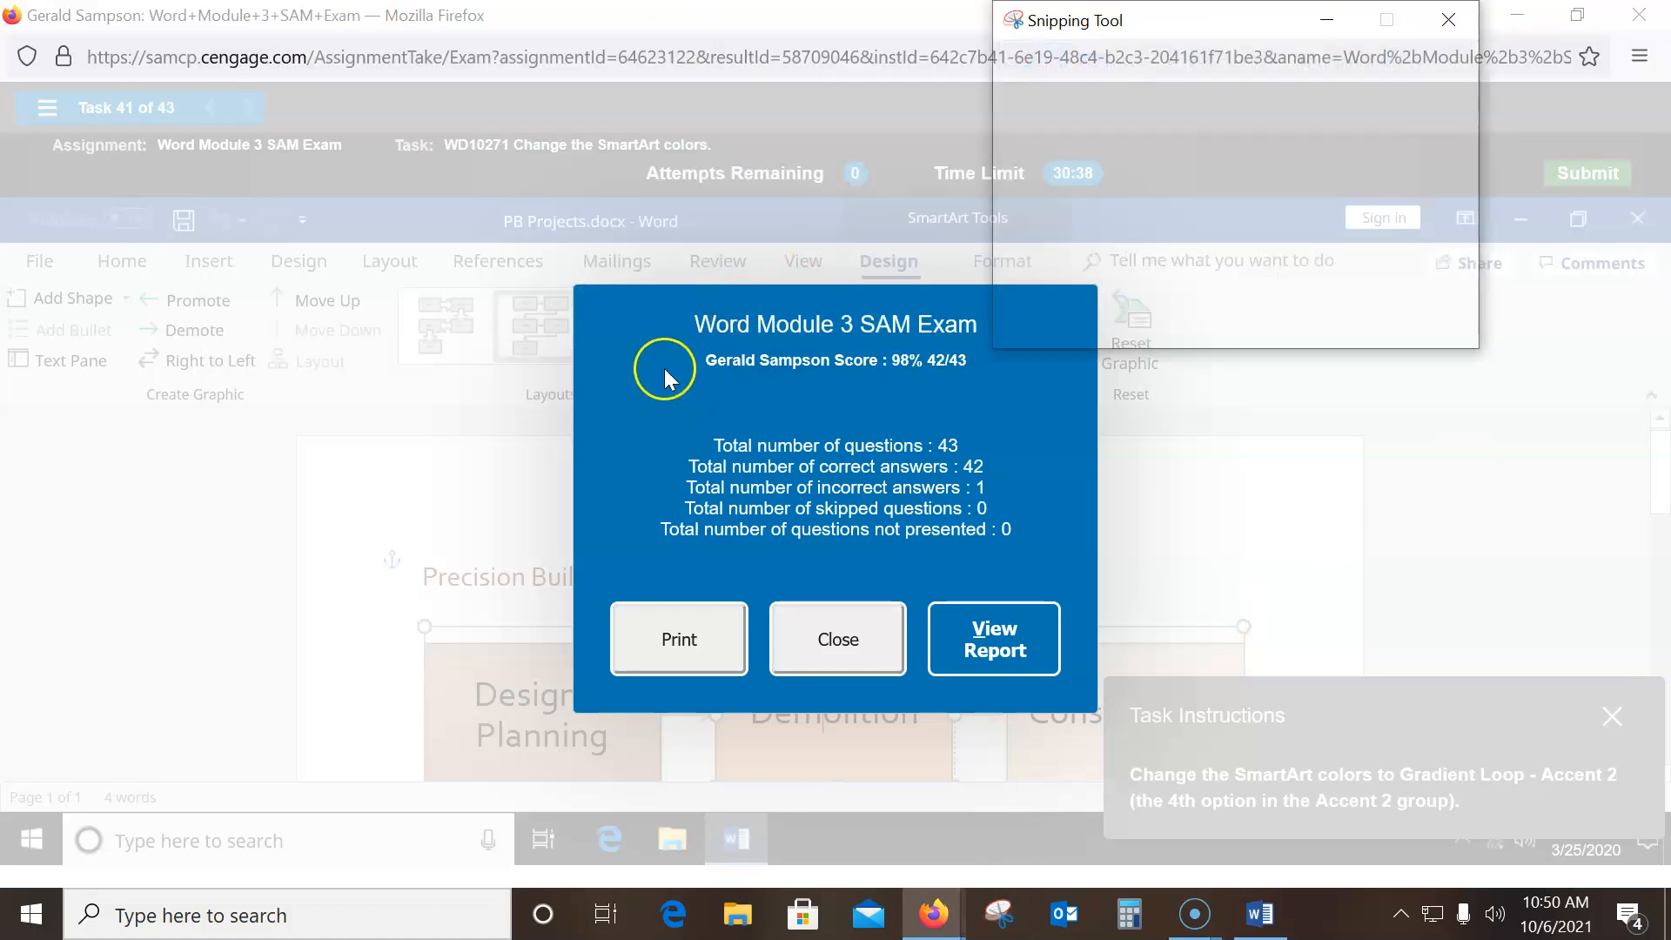
{"action": "left_click_drag", "start_coordinate": [592, 289], "coordinate": [1097, 428]}
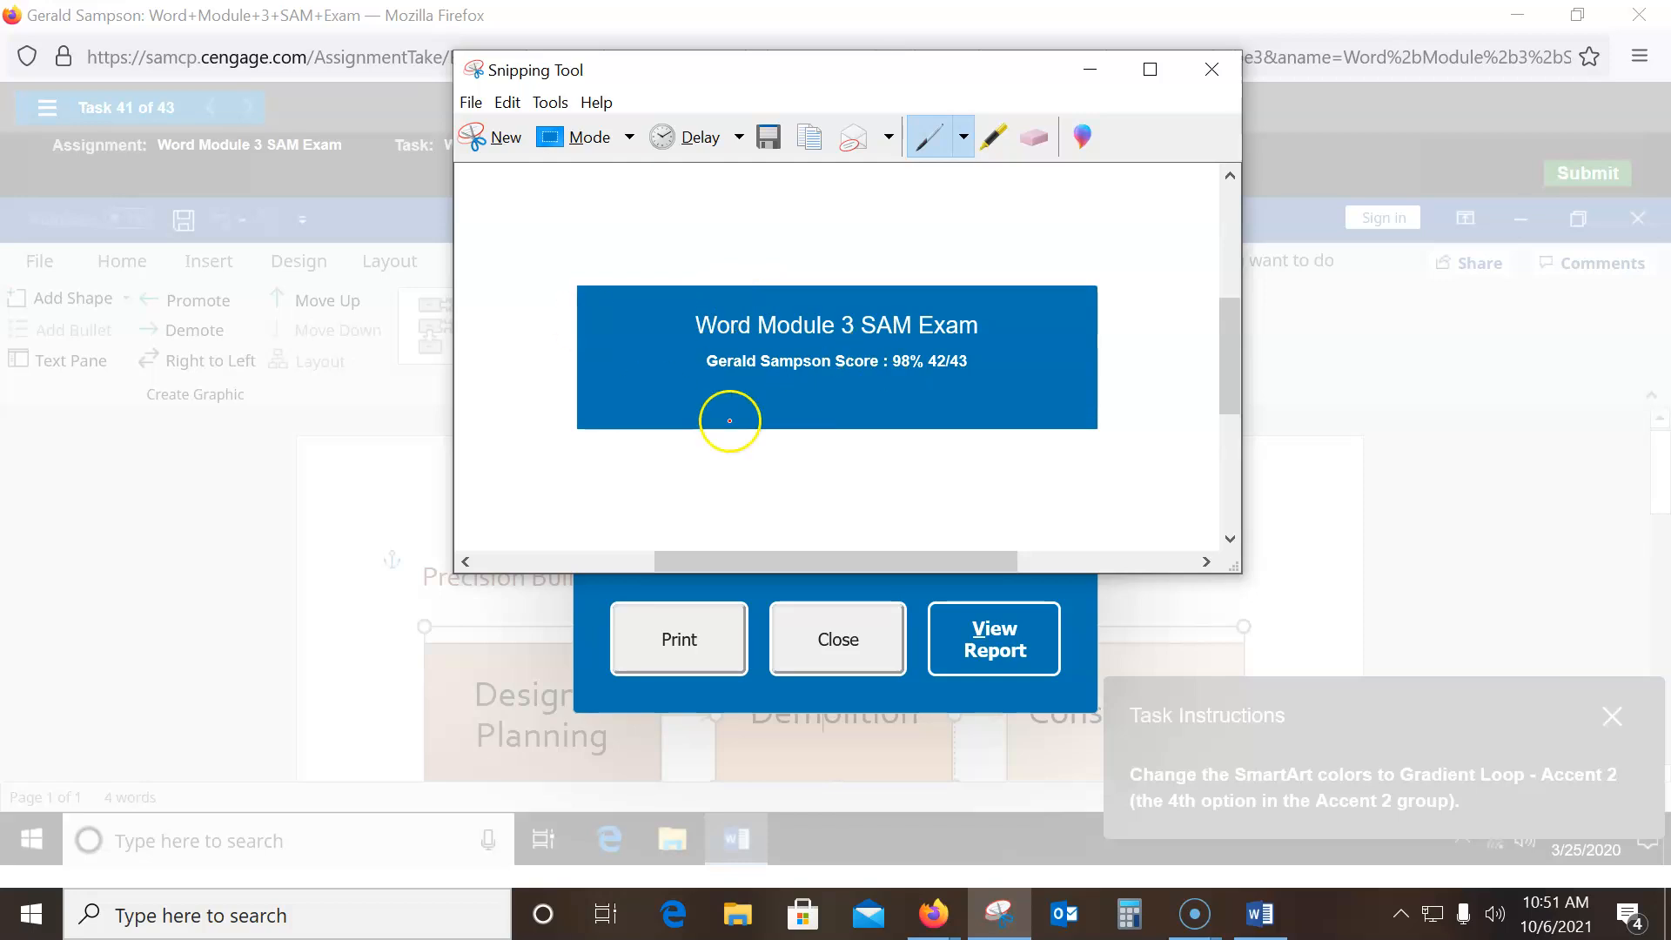